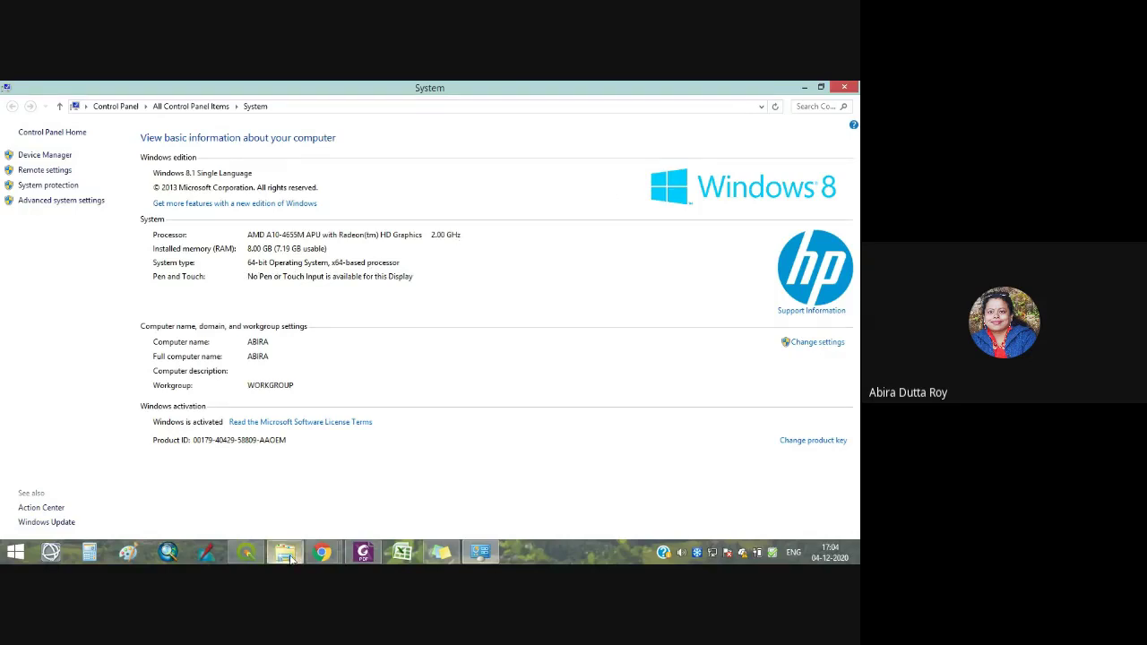
Clear the System window and sticky notes from the desktop, and switch to the QGIS download page in Chrome.
left_click(842, 90)
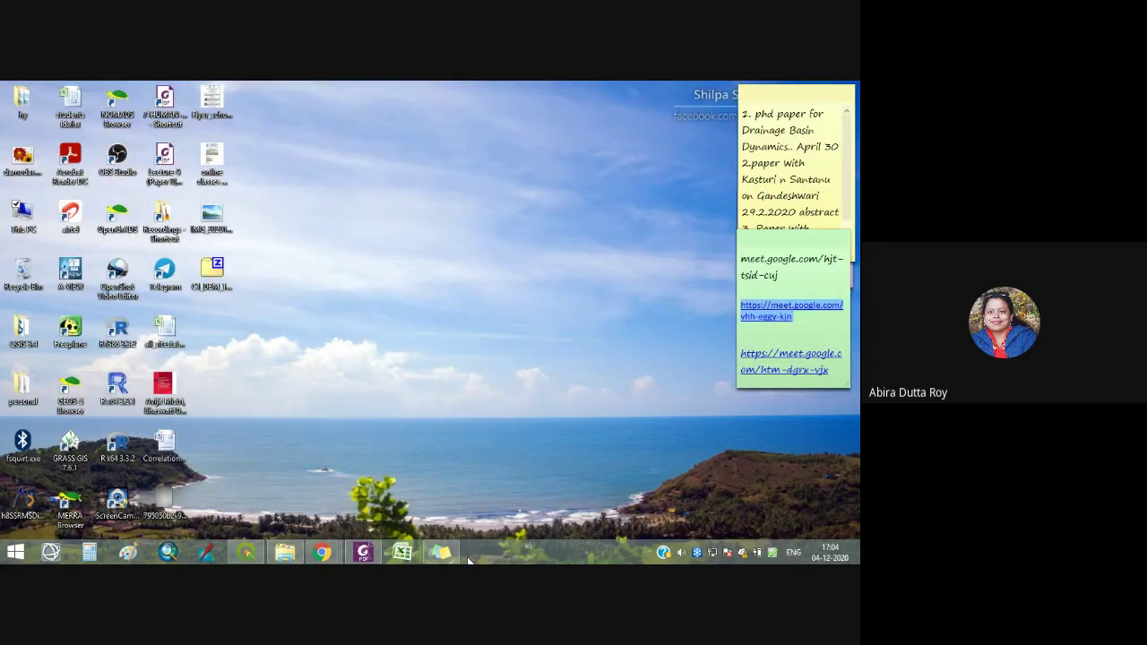
left_click(440, 552)
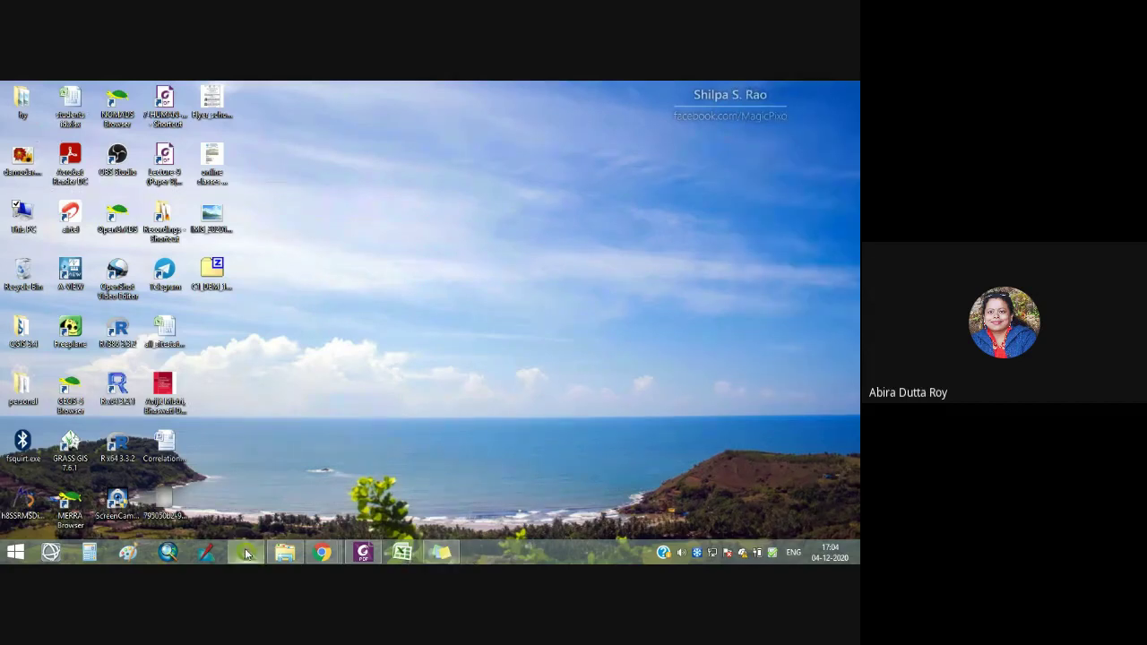
mouse_move(322, 552)
left_click(215, 451)
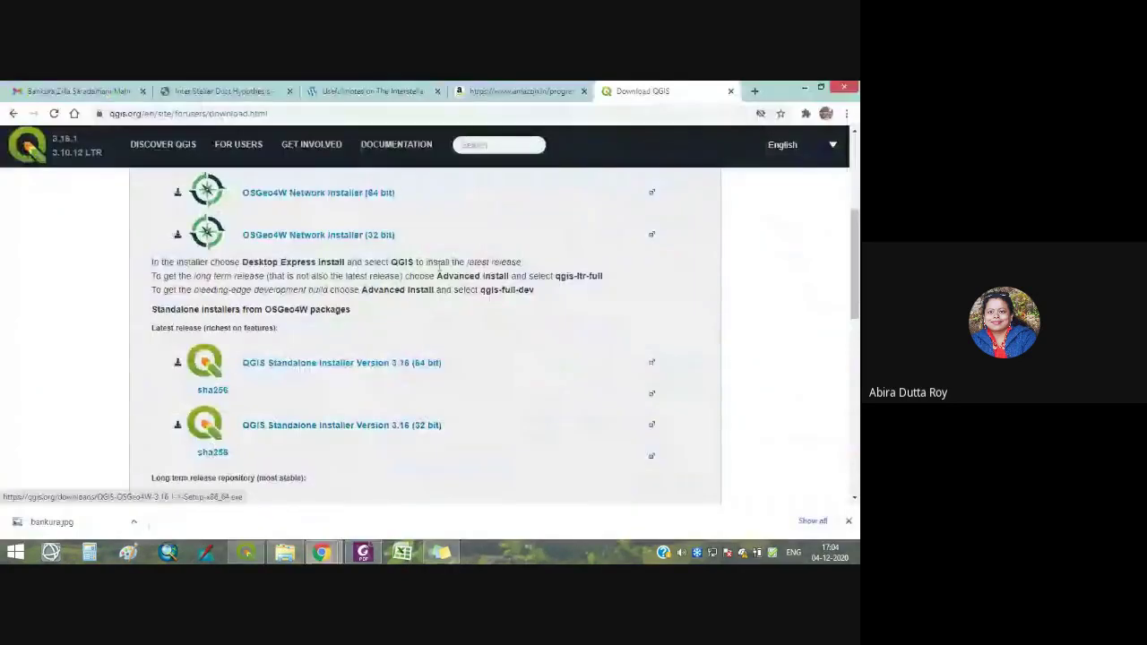
Examine the 64-bit and 32-bit Windows installers offered for the latest and long term QGIS releases.
scroll(460, 417, "down", 1)
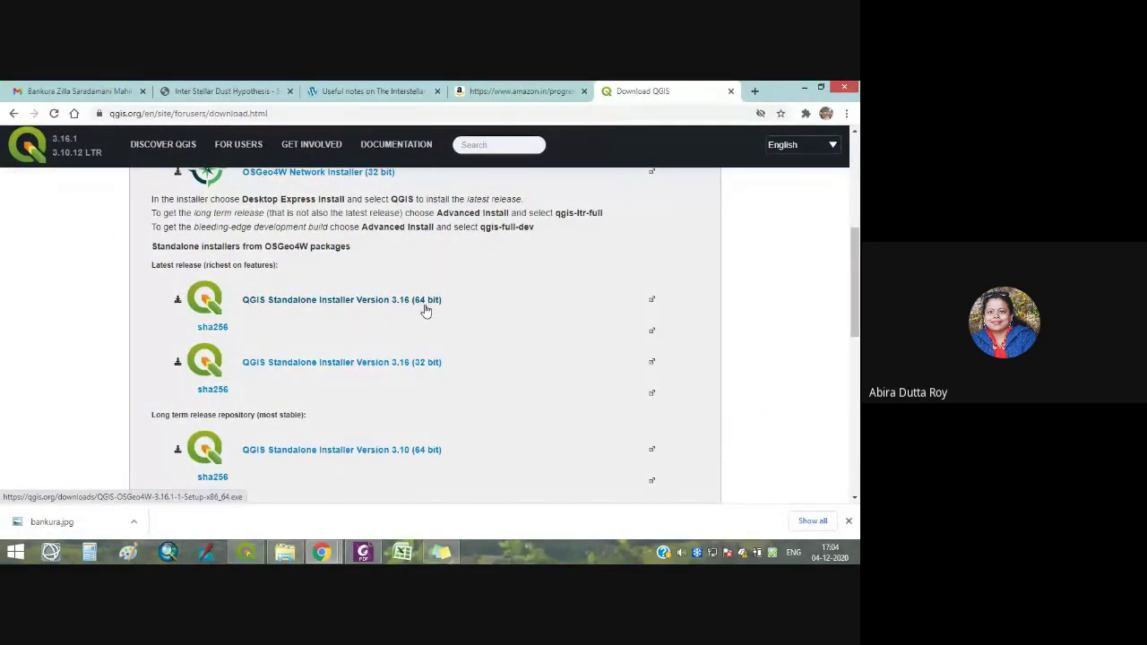
scroll(474, 347, "down", 2)
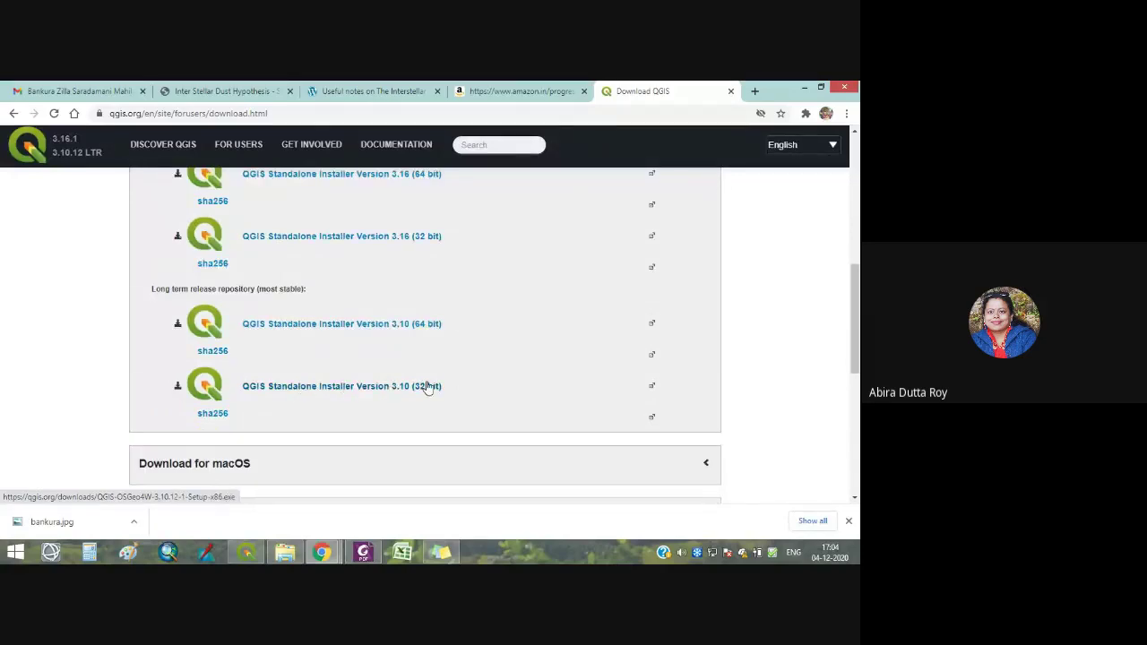
scroll(429, 387, "down", 1)
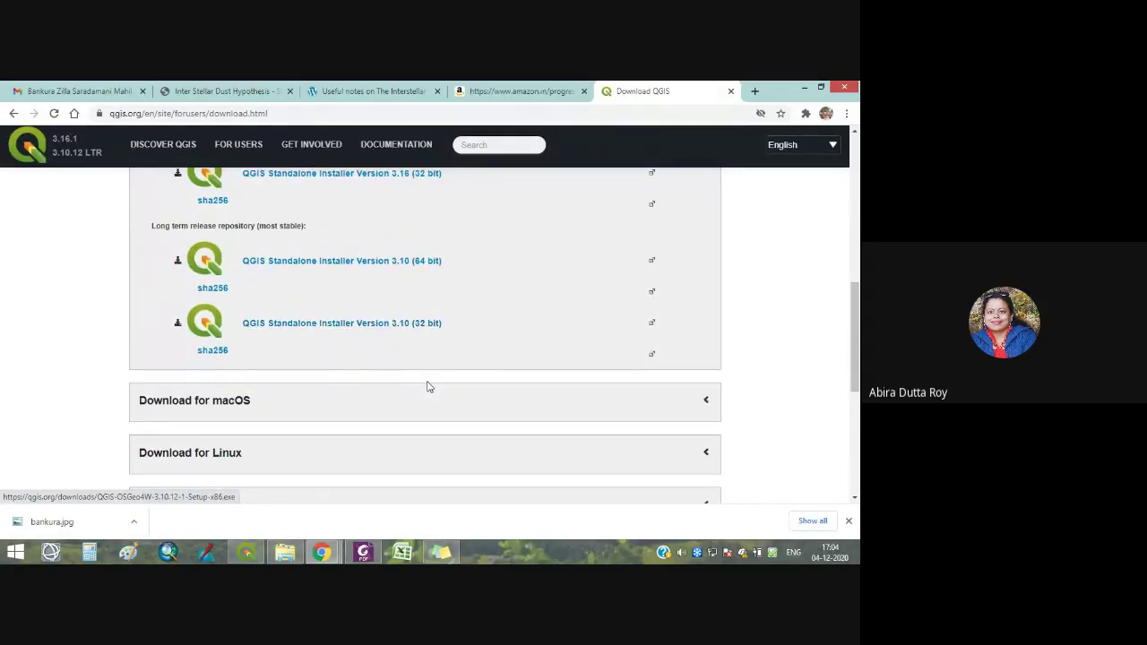
scroll(428, 387, "up", 5)
scroll(429, 387, "up", 1)
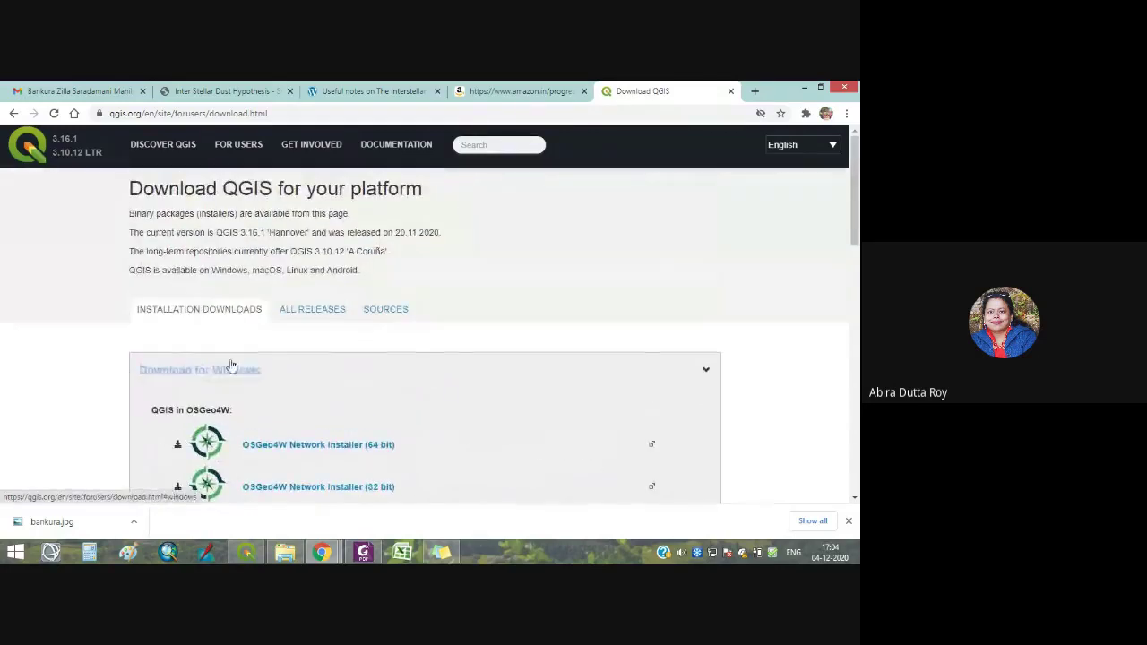
left_click(13, 553)
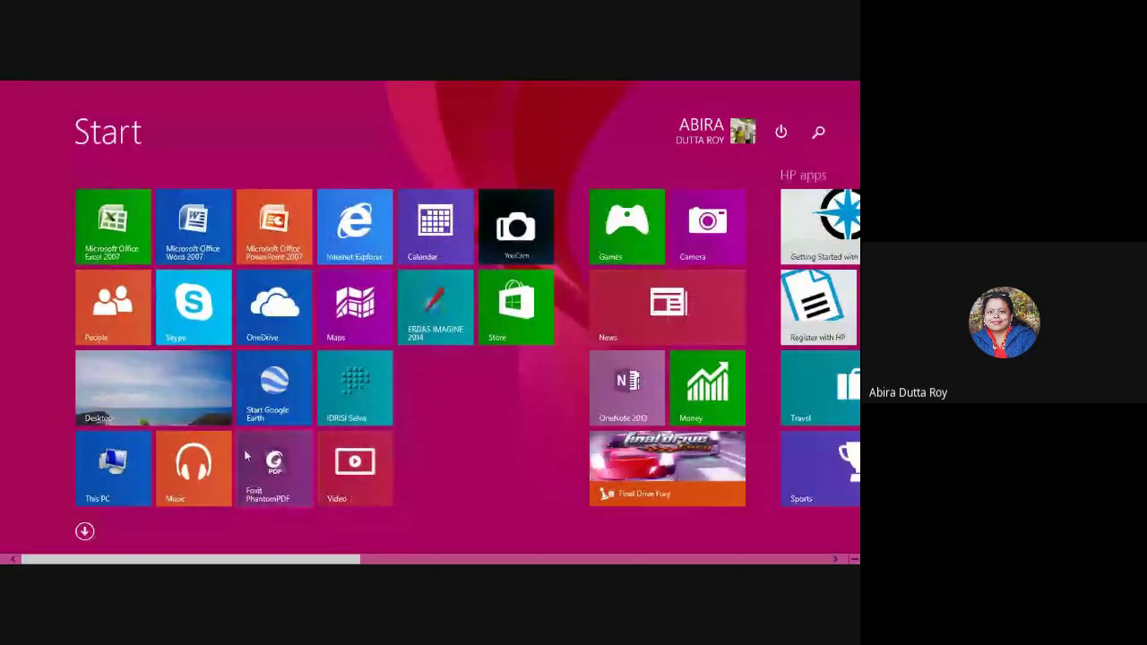
left_click(136, 394)
Look through the QGIS download options for macOS, Linux, BSD, and mobile and tablet devices.
scroll(426, 338, "down", 3)
scroll(423, 339, "down", 6)
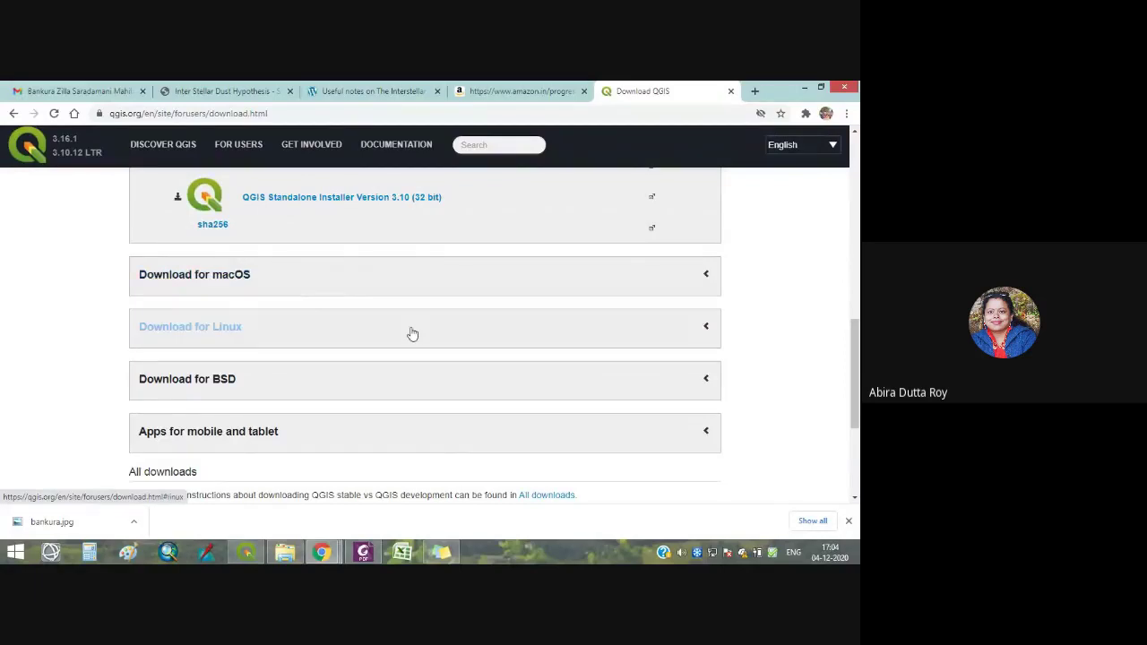
scroll(407, 351, "down", 1)
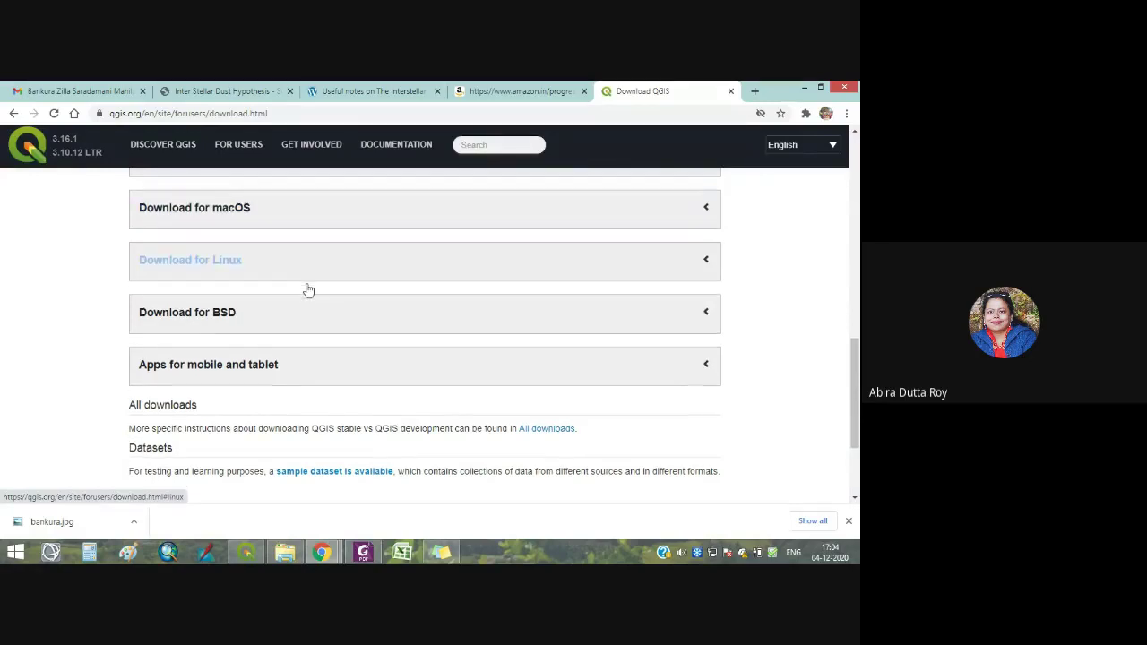
scroll(303, 268, "down", 1)
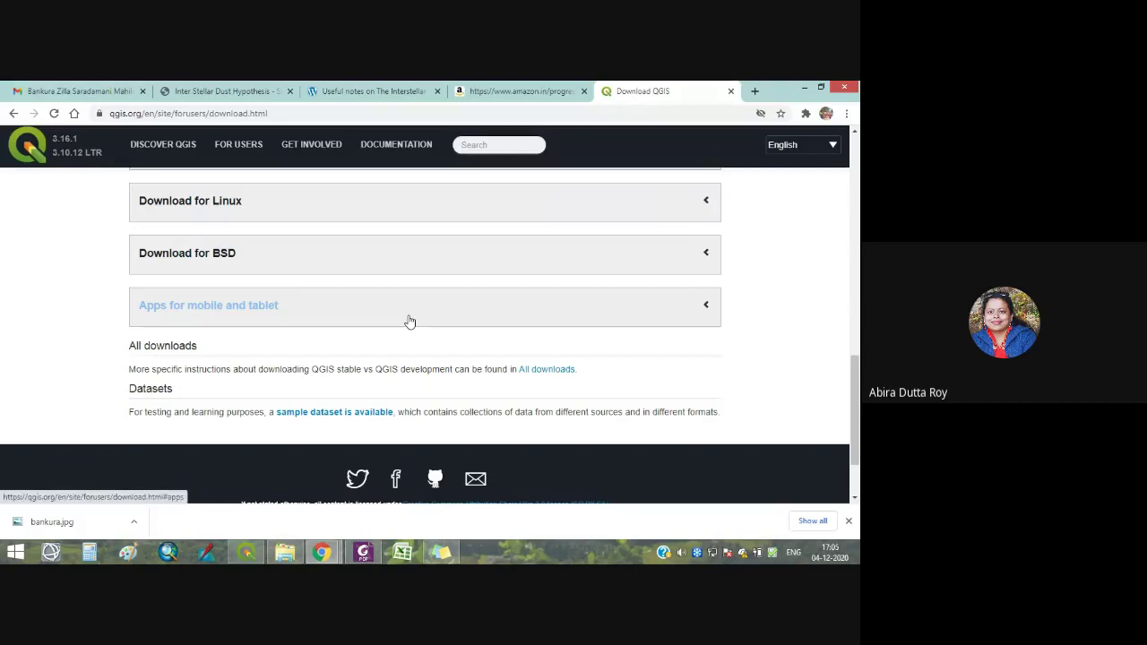
scroll(485, 333, "up", 3)
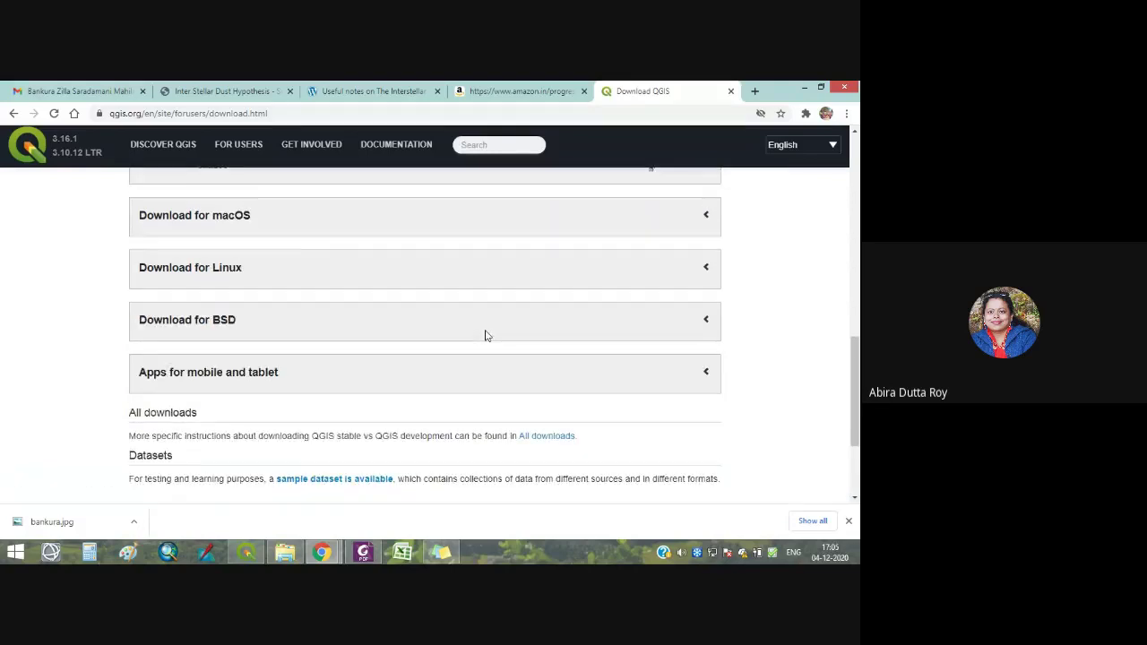
scroll(485, 336, "up", 5)
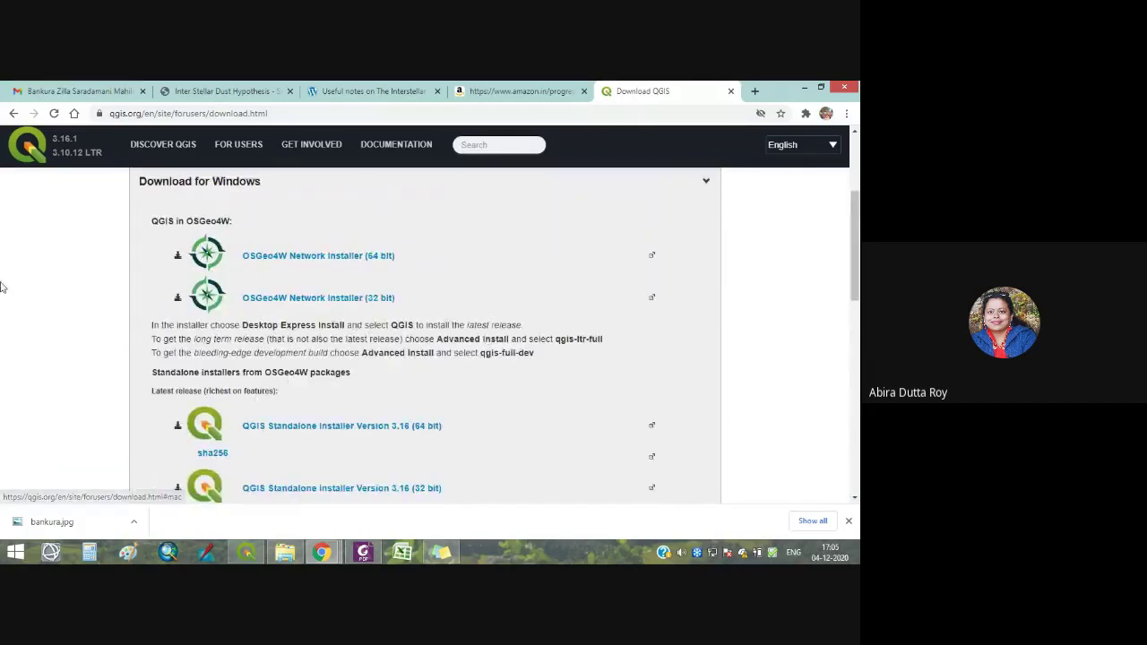
scroll(564, 383, "up", 1)
scroll(563, 384, "up", 1)
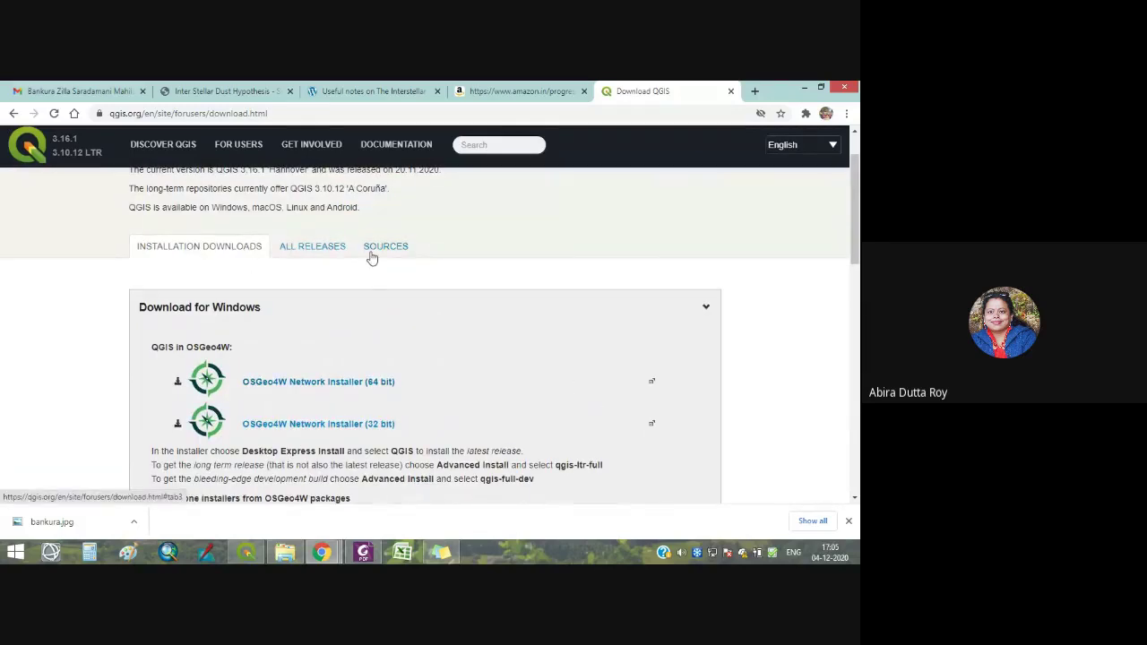
scroll(416, 324, "up", 1)
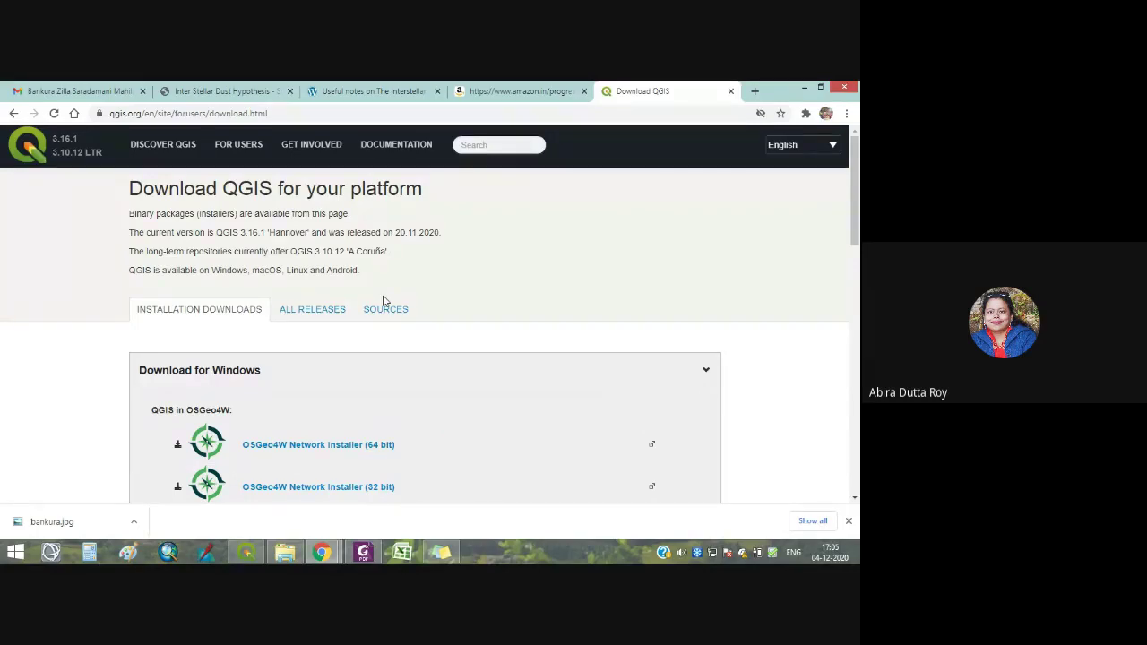
Open the index of previous QGIS releases from the all releases section and find the 2.8.1 installers.
left_click(328, 313)
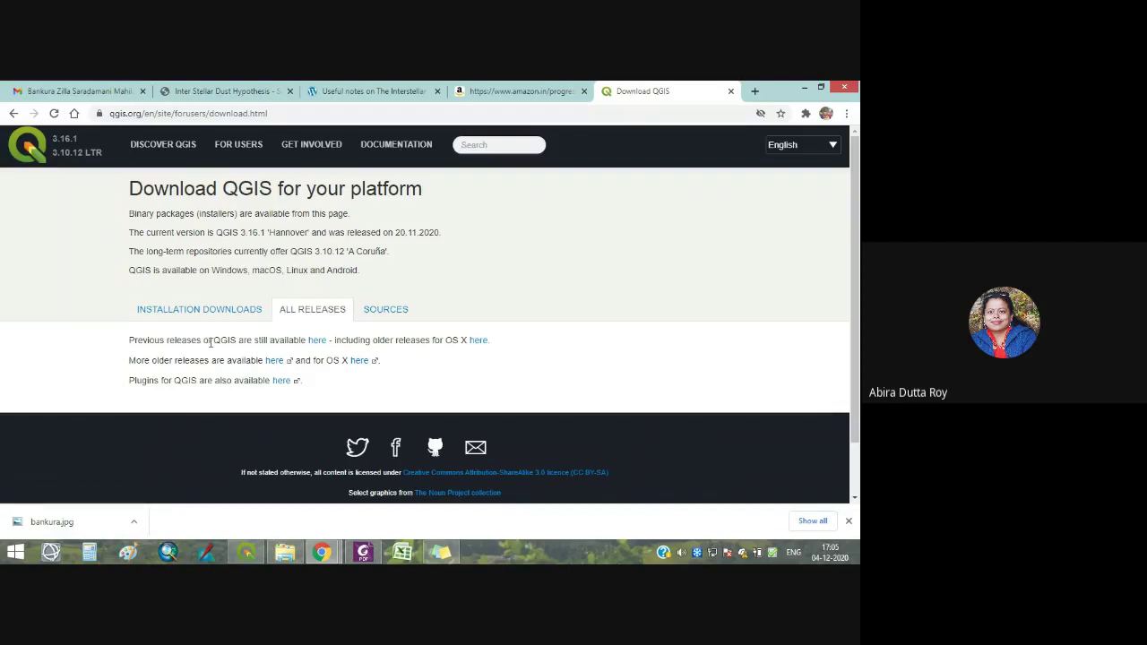
left_click(316, 341)
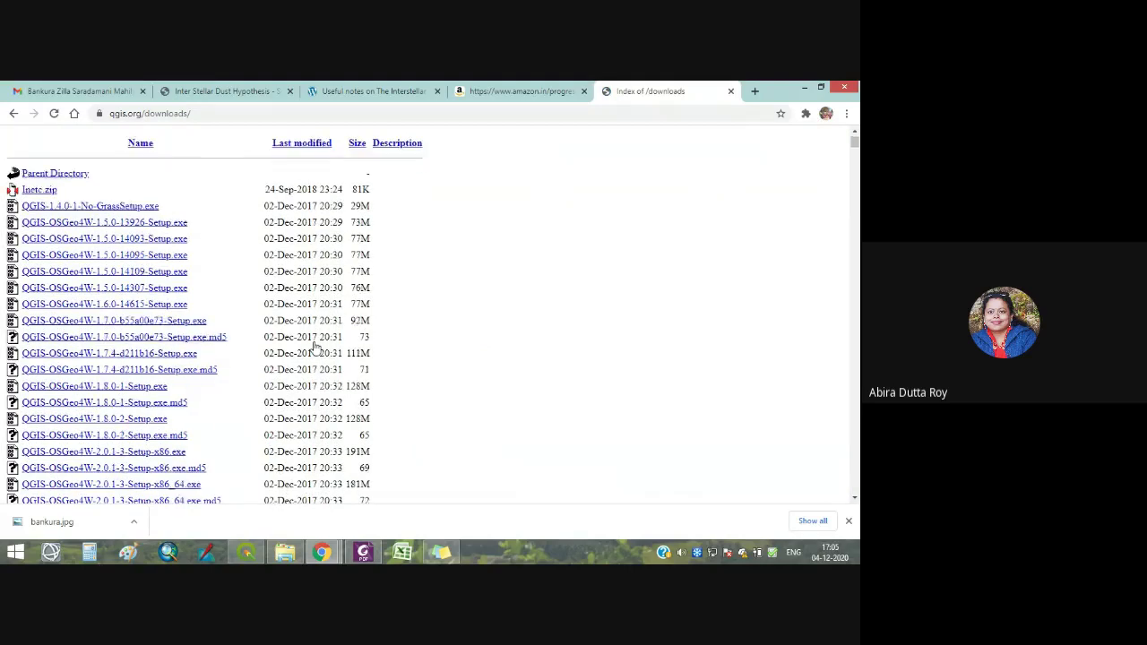
scroll(315, 347, "down", 5)
scroll(316, 346, "down", 3)
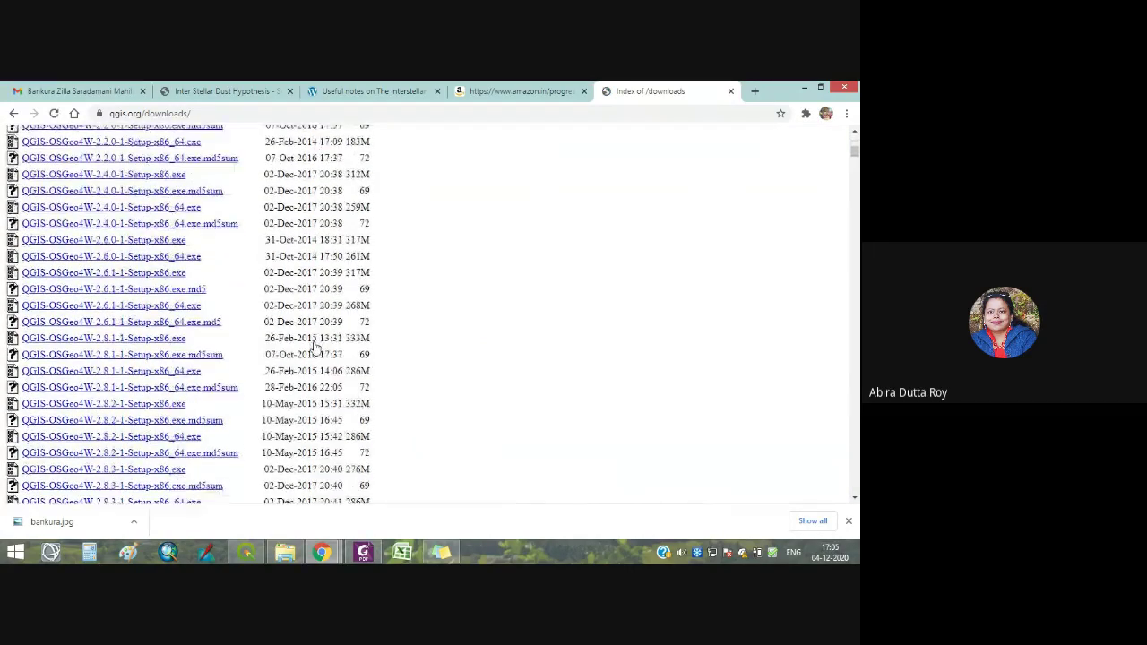
scroll(316, 347, "up", 1)
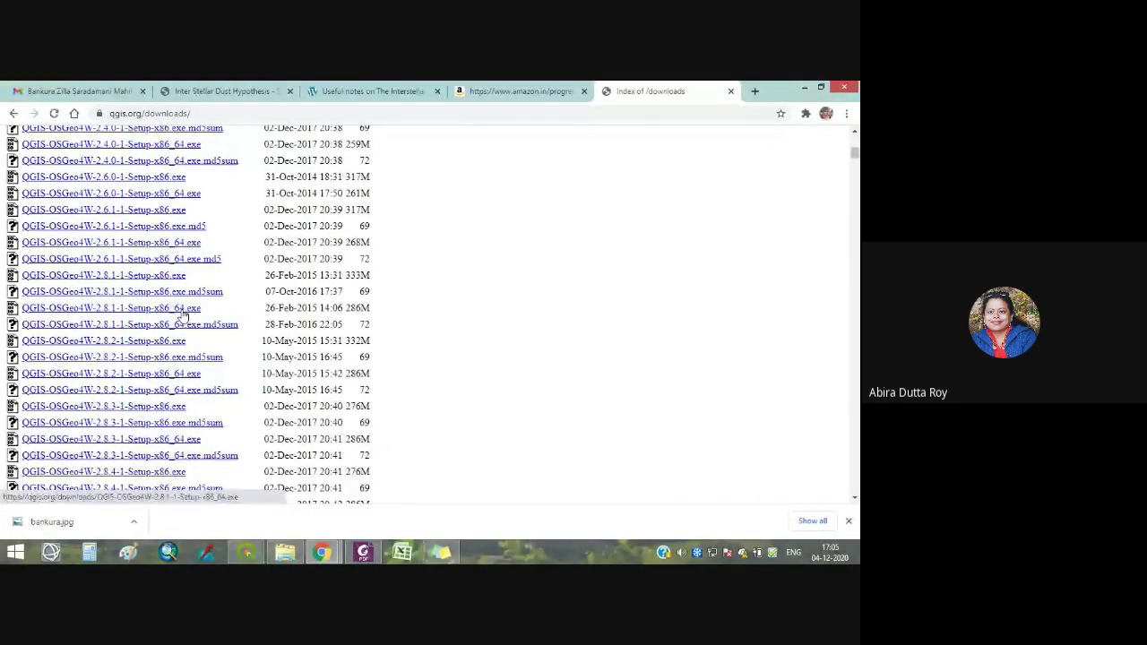
Download the installer QGIS-OSGeo4W-2.8.1-1-Setup-x86_64.exe to the Desktop folder.
left_click(182, 316)
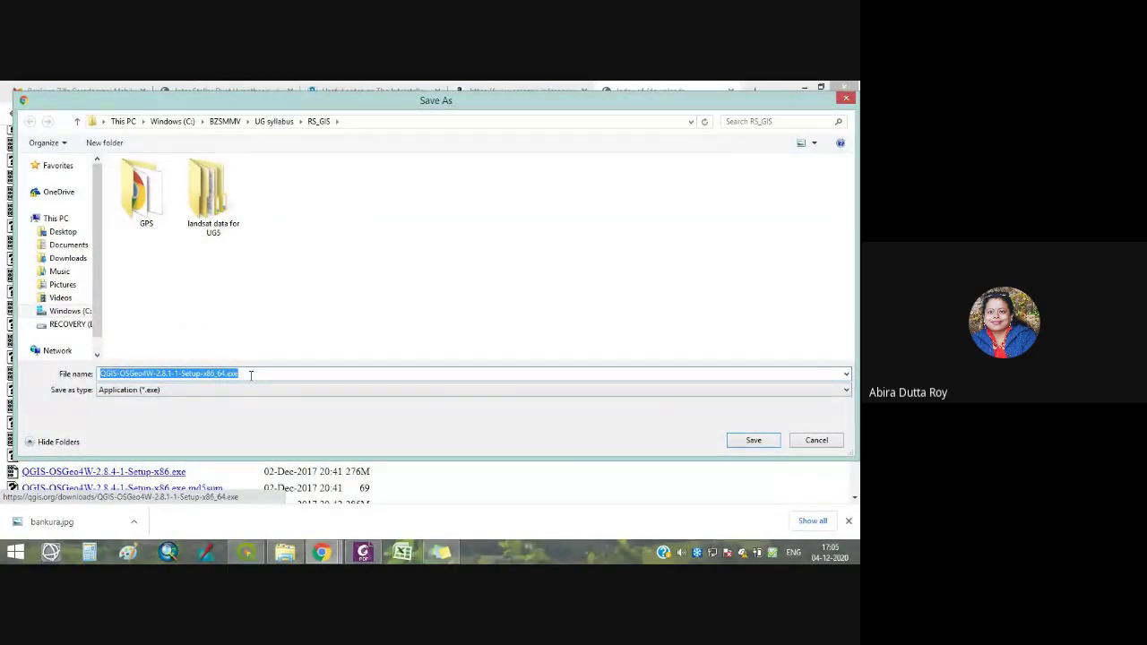
left_click(63, 233)
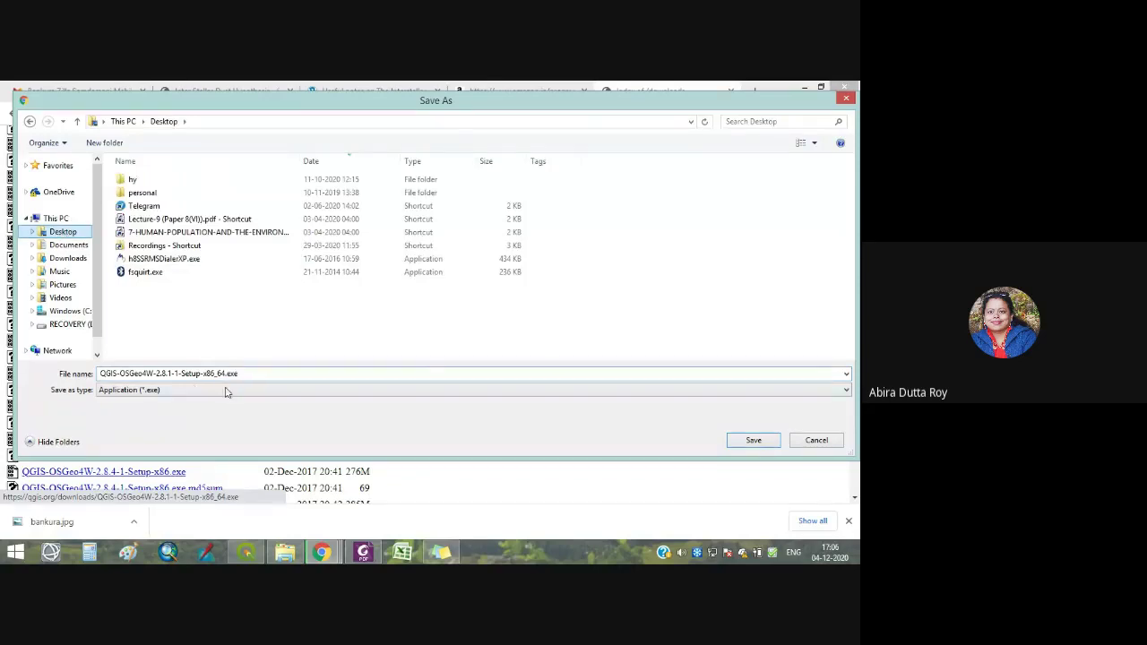
left_click(754, 441)
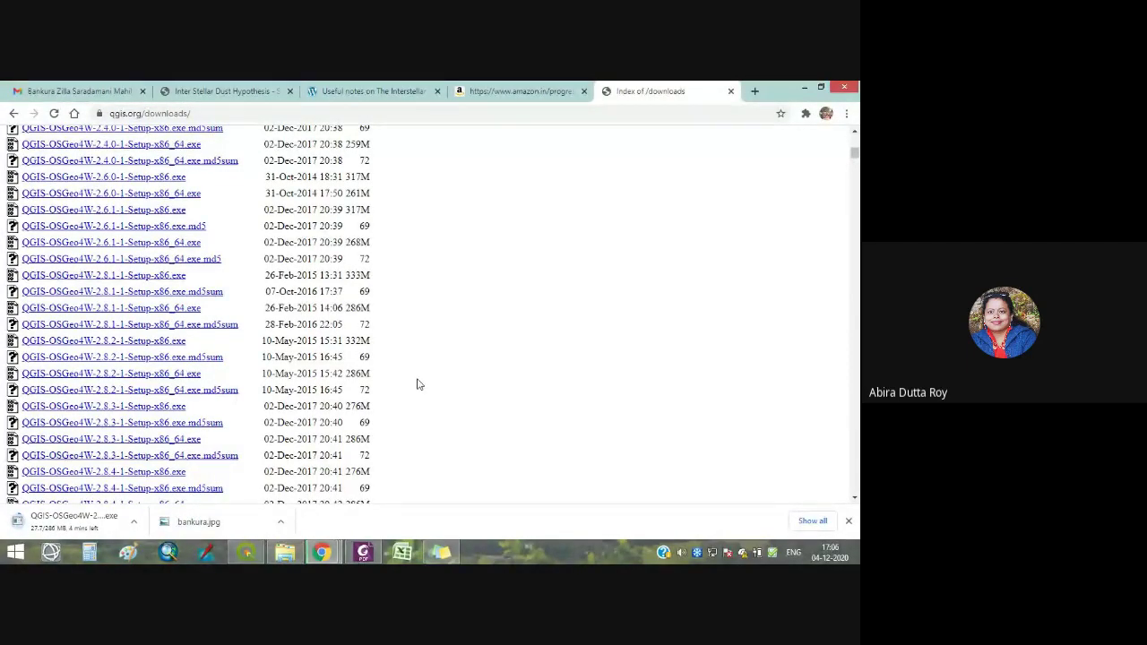
Open the QGIS 3.4 folder on the desktop, examine the QGIS Desktop 3.4.13 shortcut, and close the folder.
scroll(417, 385, "down", 5)
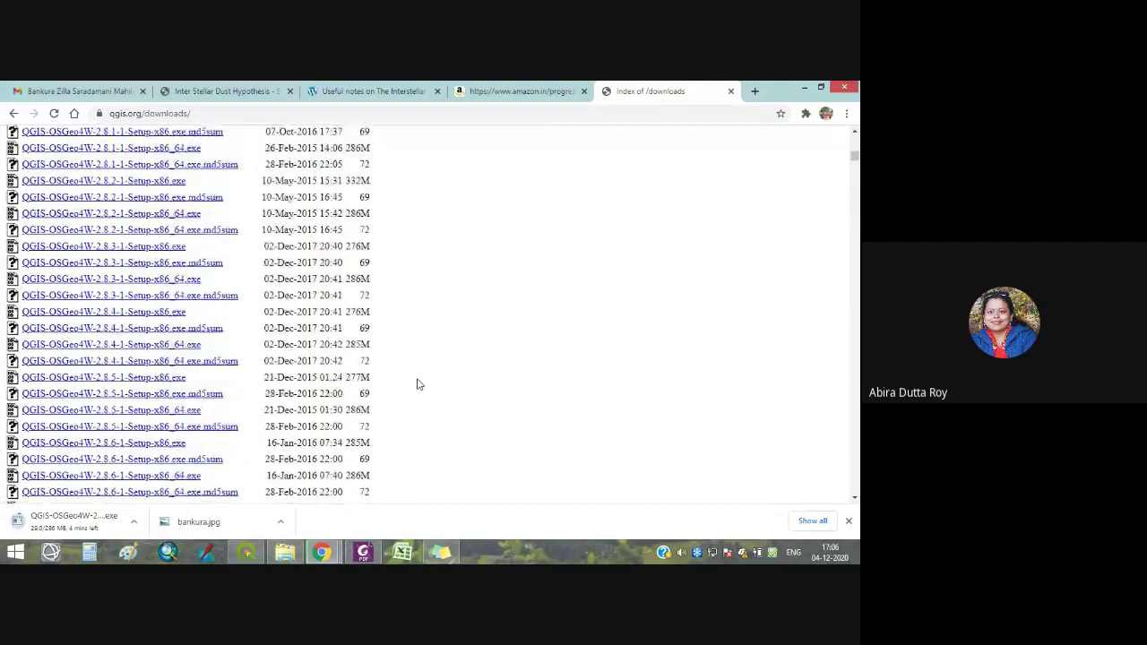
scroll(416, 385, "down", 3)
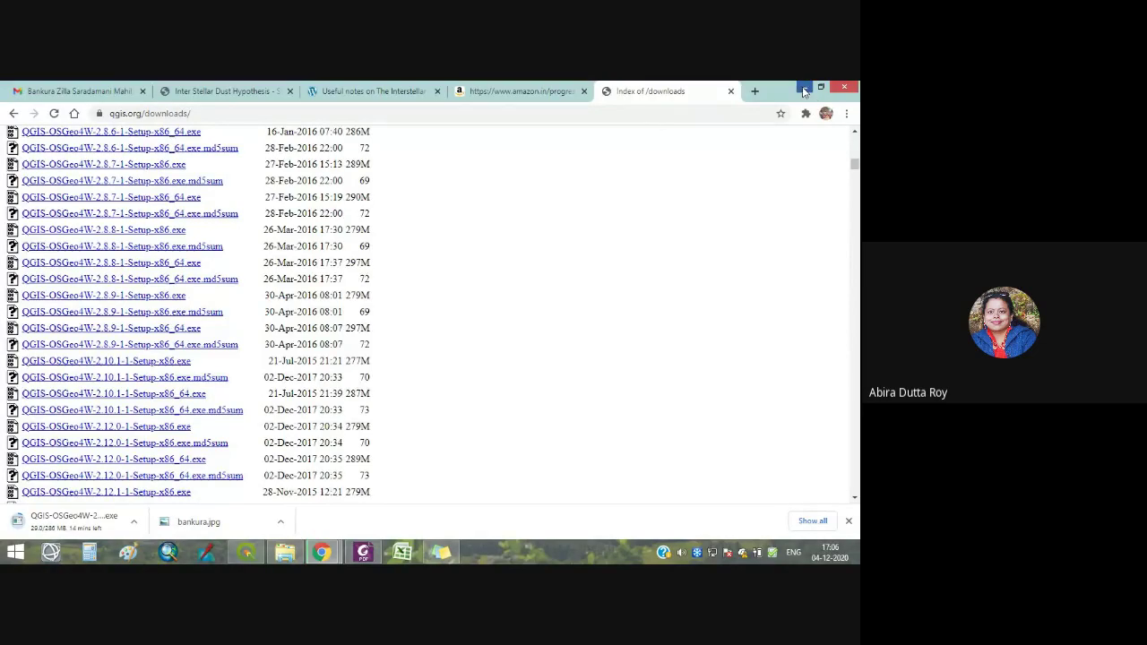
left_click(803, 87)
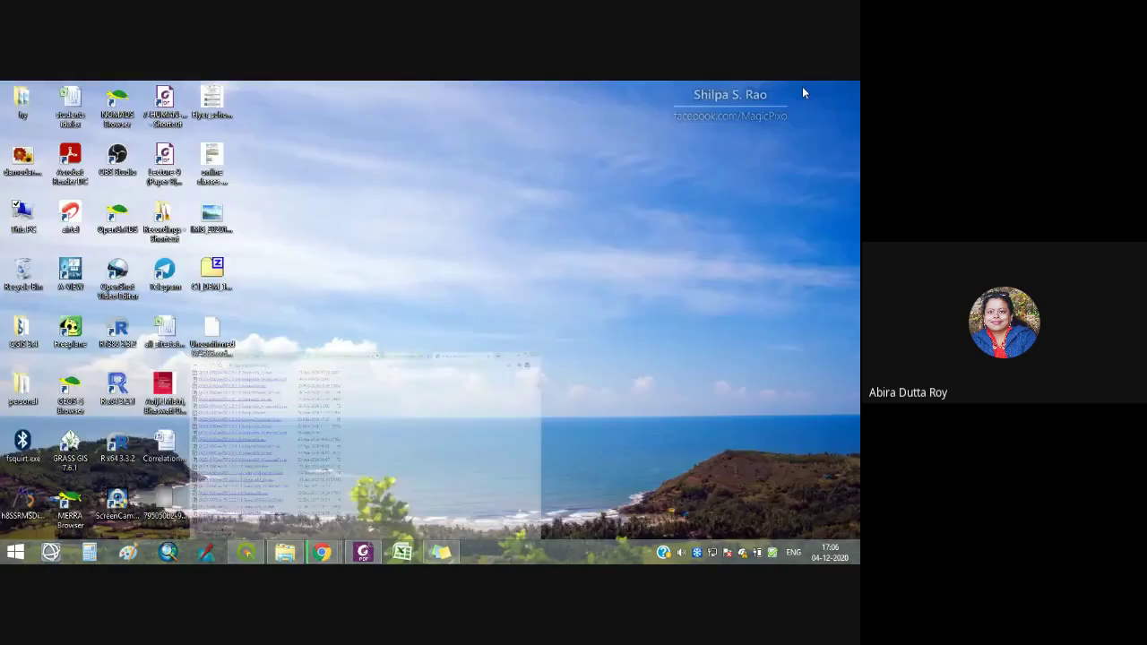
double_click(31, 343)
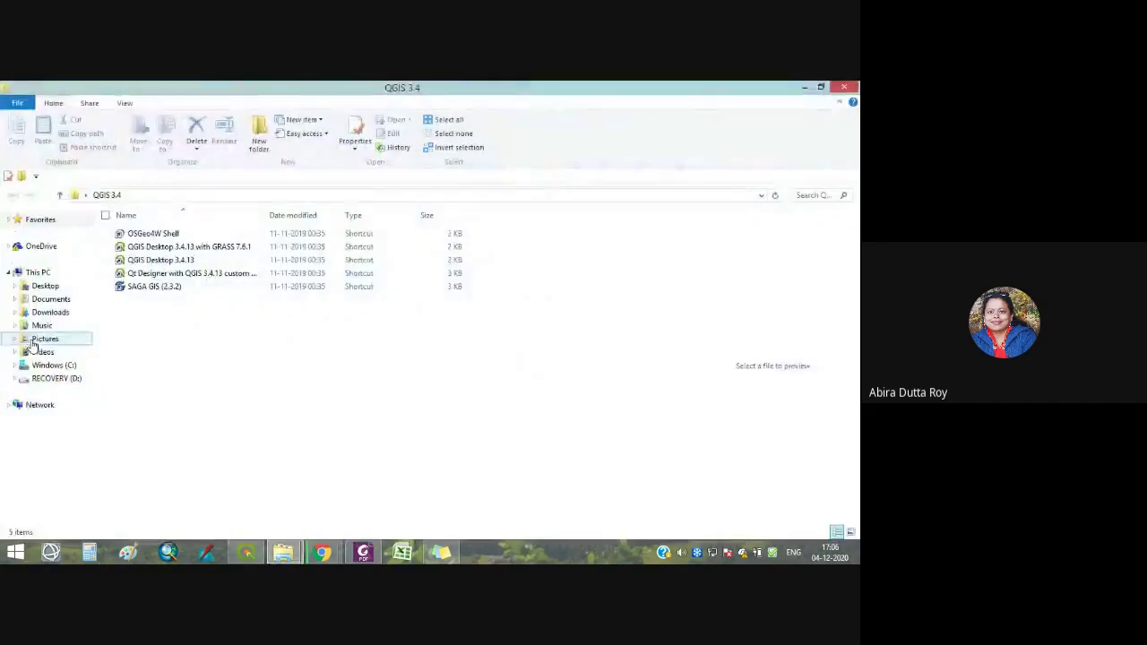
left_click(154, 262)
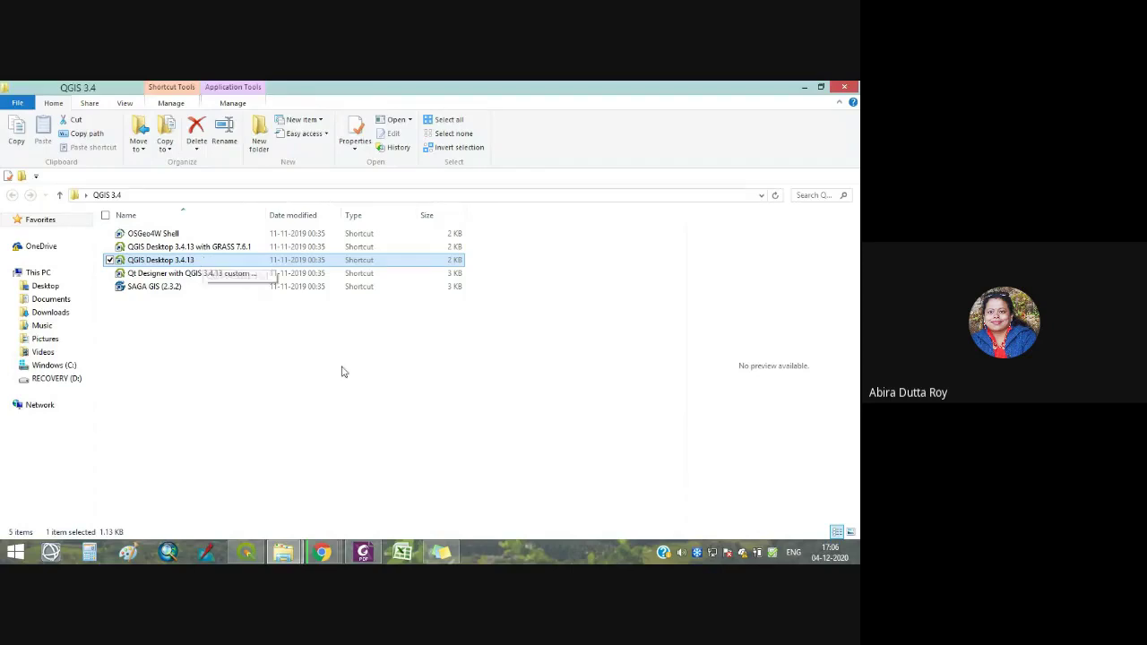
mouse_move(269, 551)
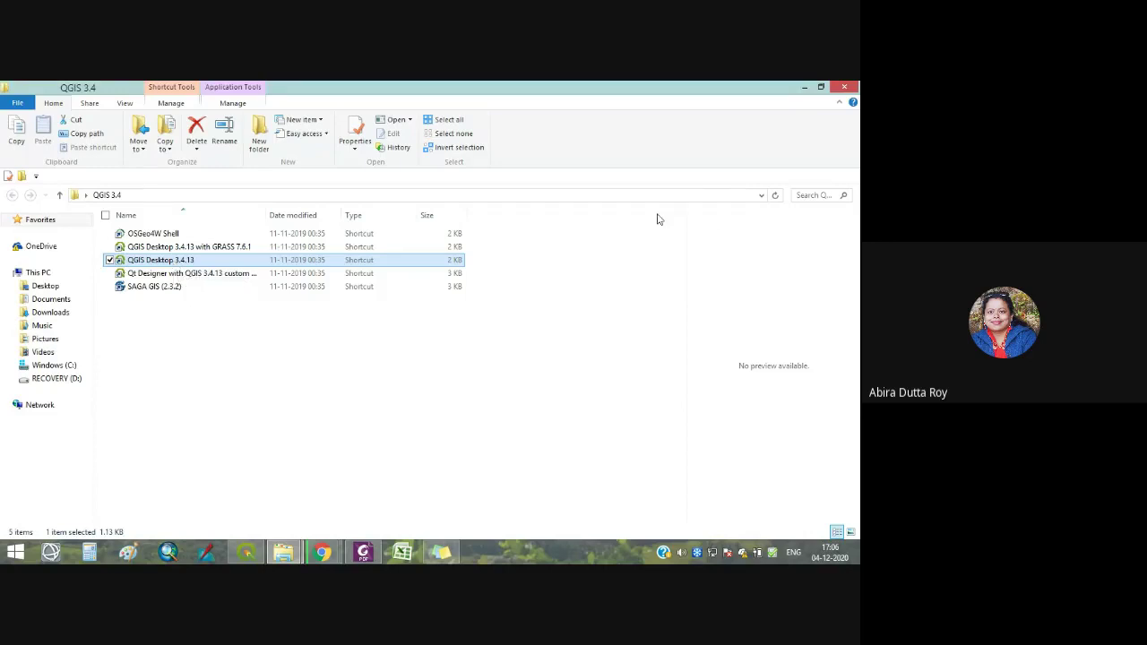
left_click(849, 87)
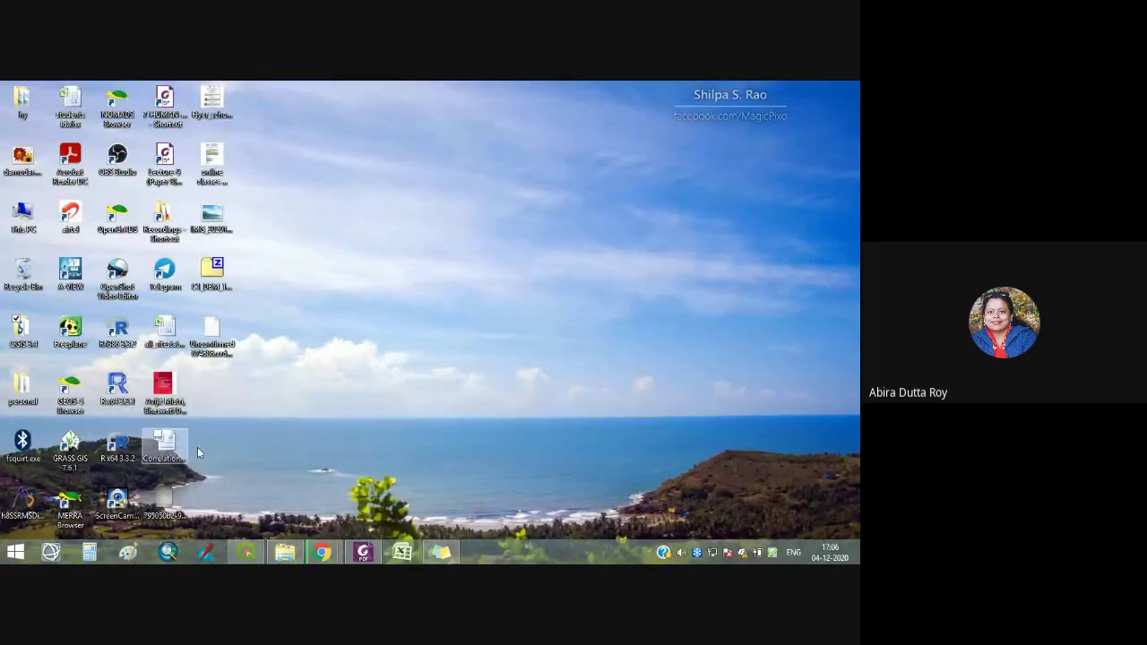
Return to Chrome and cancel the running download of the QGIS 2.8.1 installer.
mouse_move(322, 552)
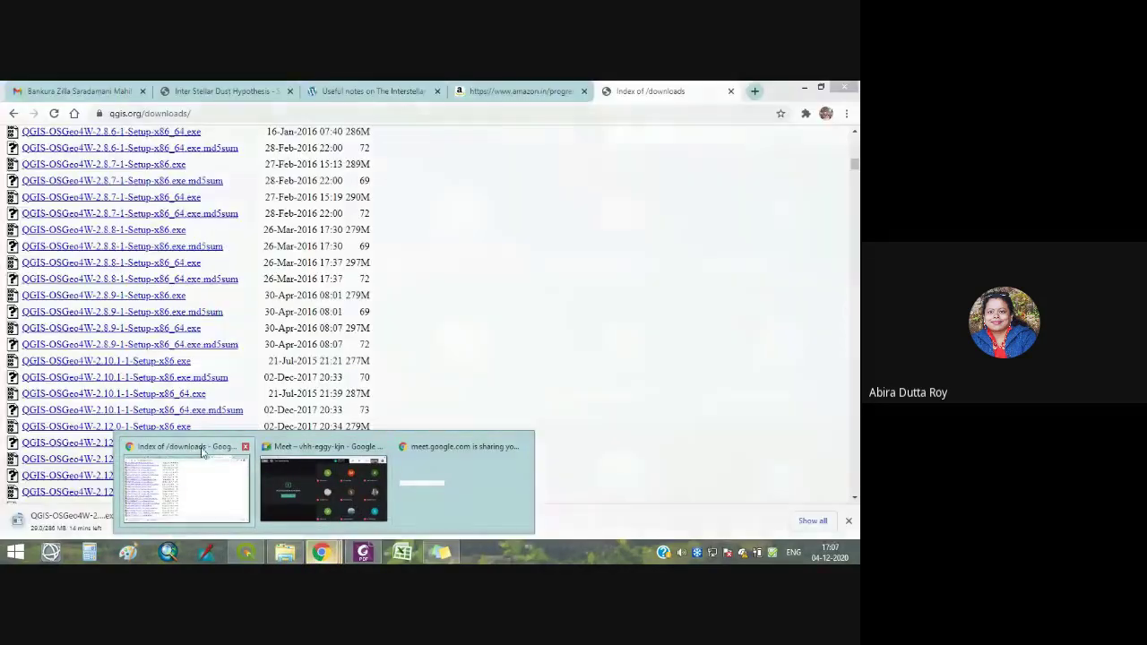
left_click(190, 484)
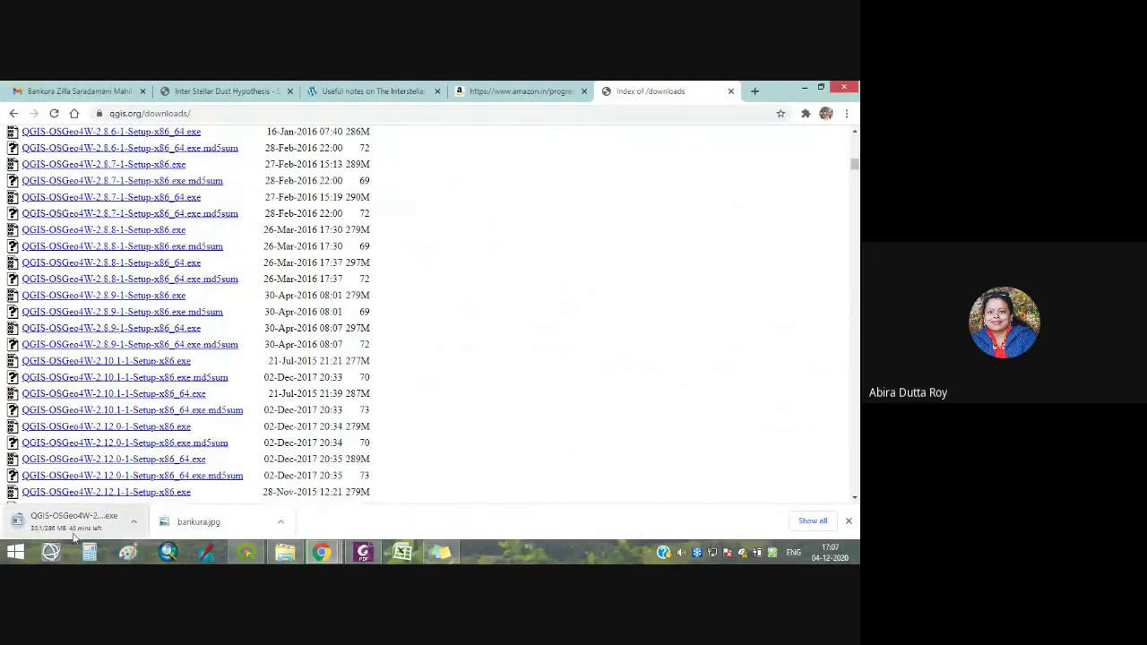
left_click(133, 525)
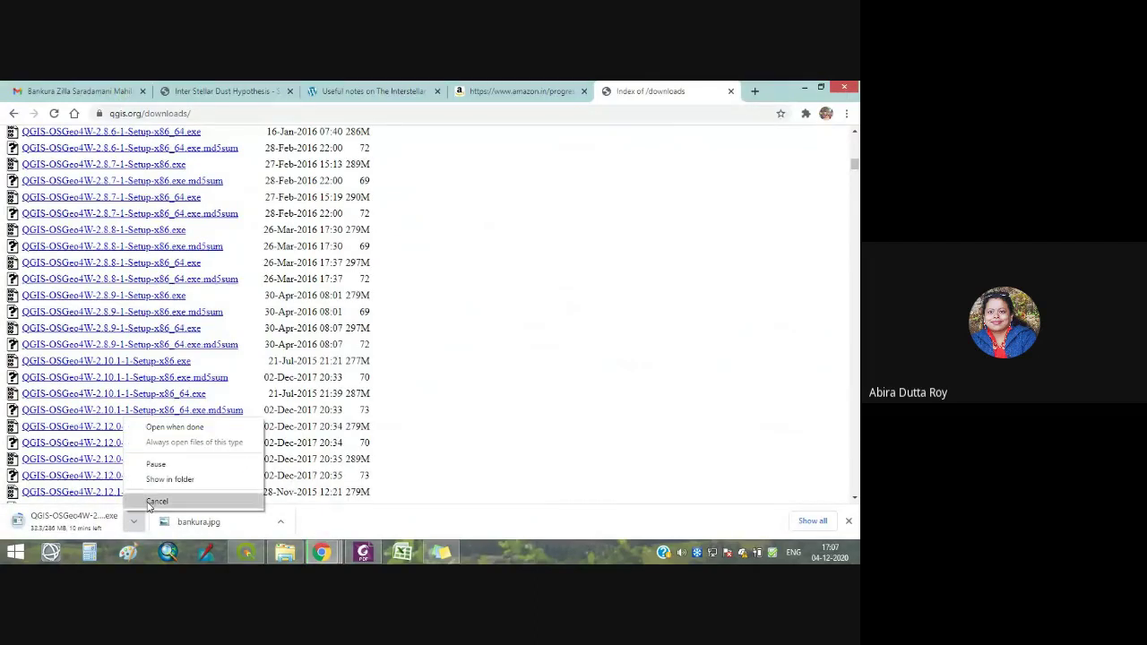
left_click(150, 502)
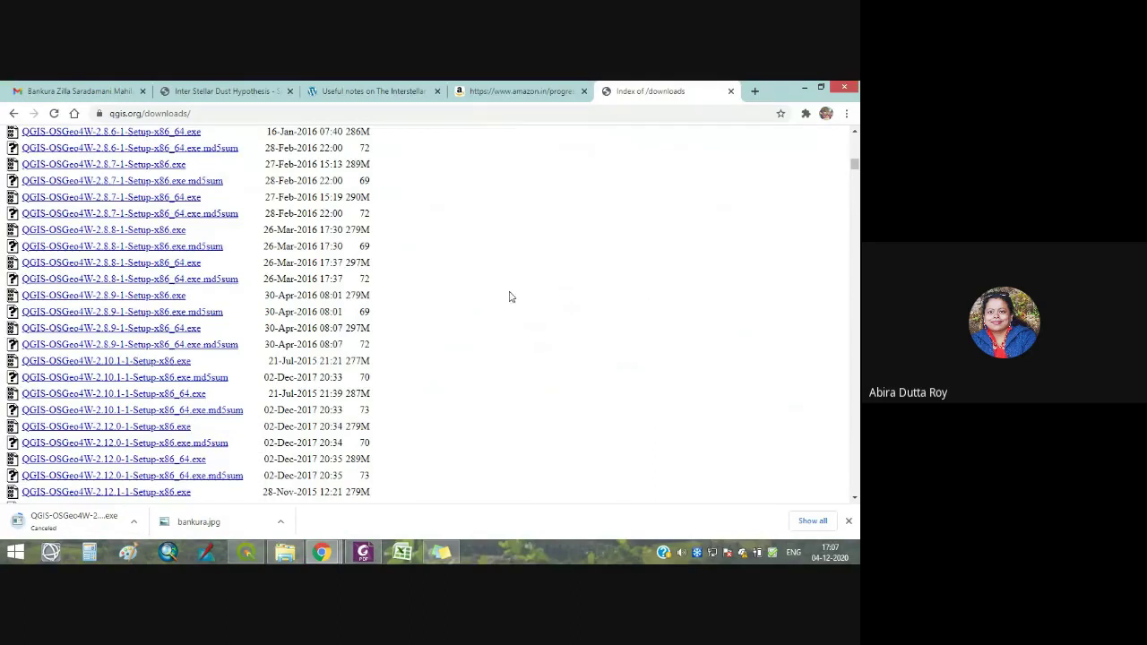
Minimize Chrome and switch to the QGIS window.
left_click(805, 86)
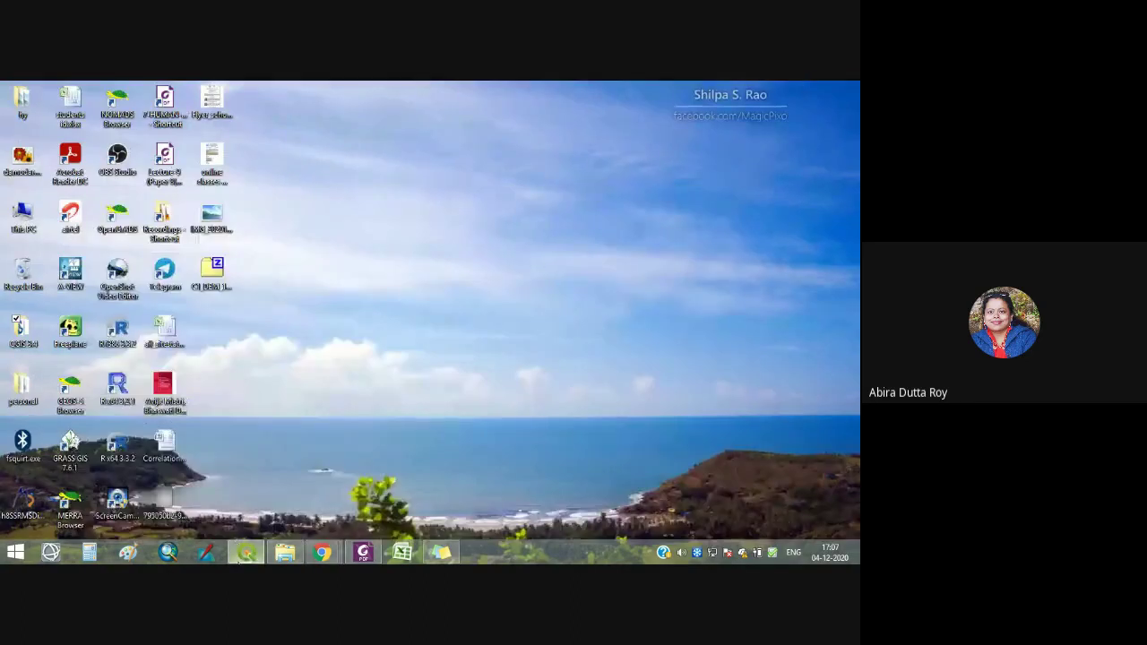
left_click(245, 552)
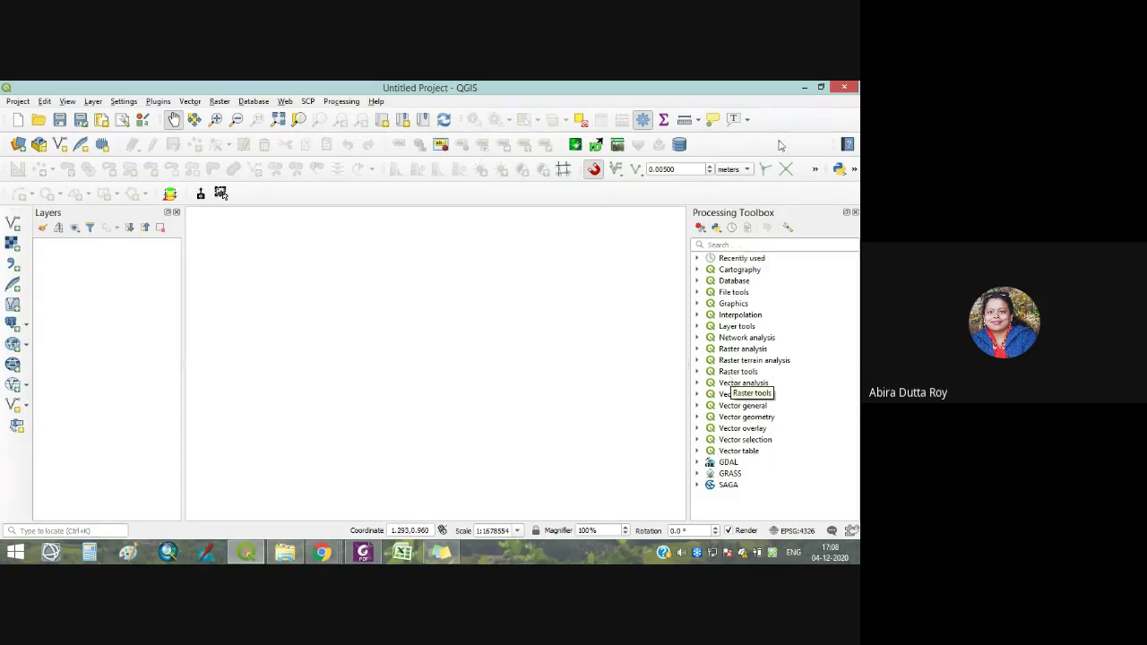
Close the Processing Toolbox, reopen it, close it again, and activate the Pan Map tool.
left_click(855, 212)
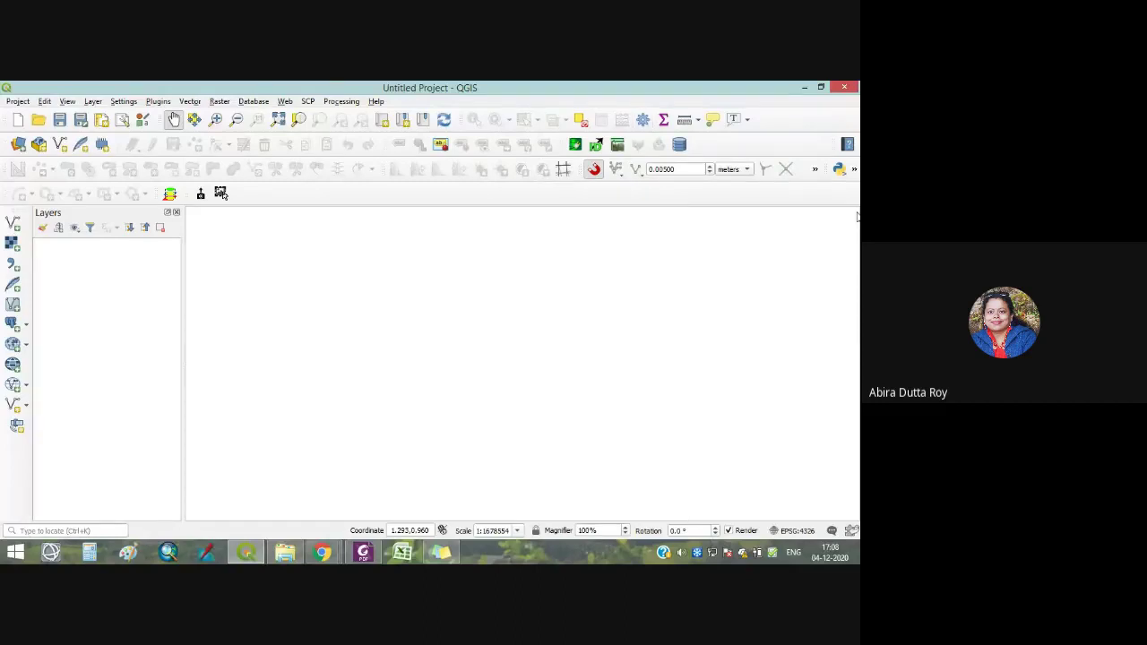
left_click(345, 101)
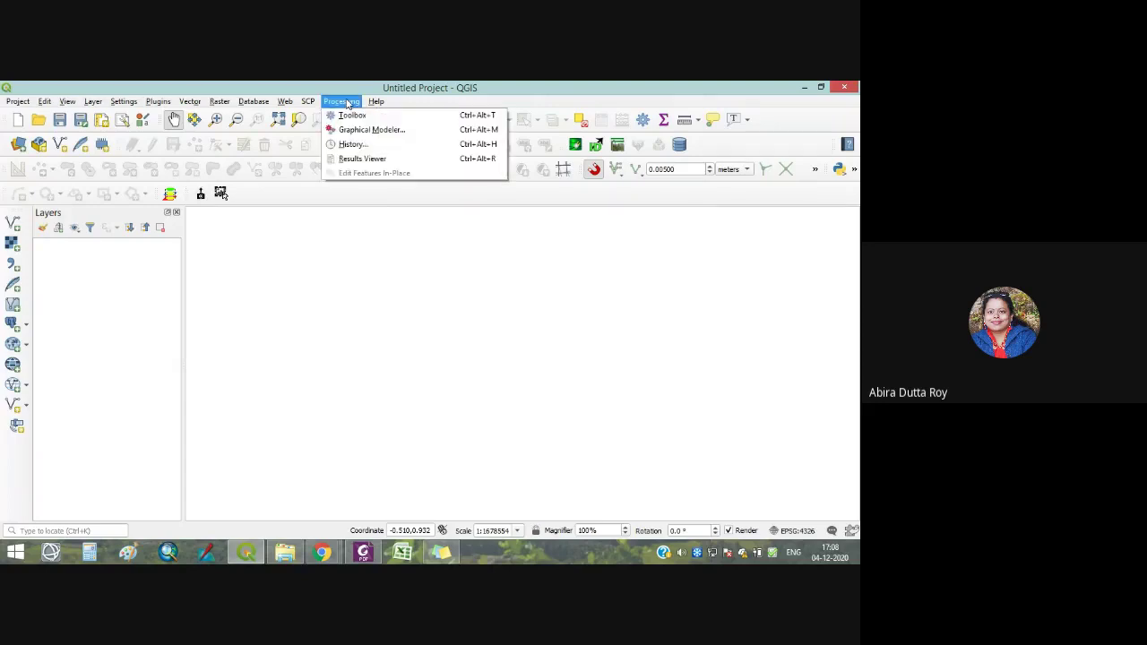
left_click(351, 115)
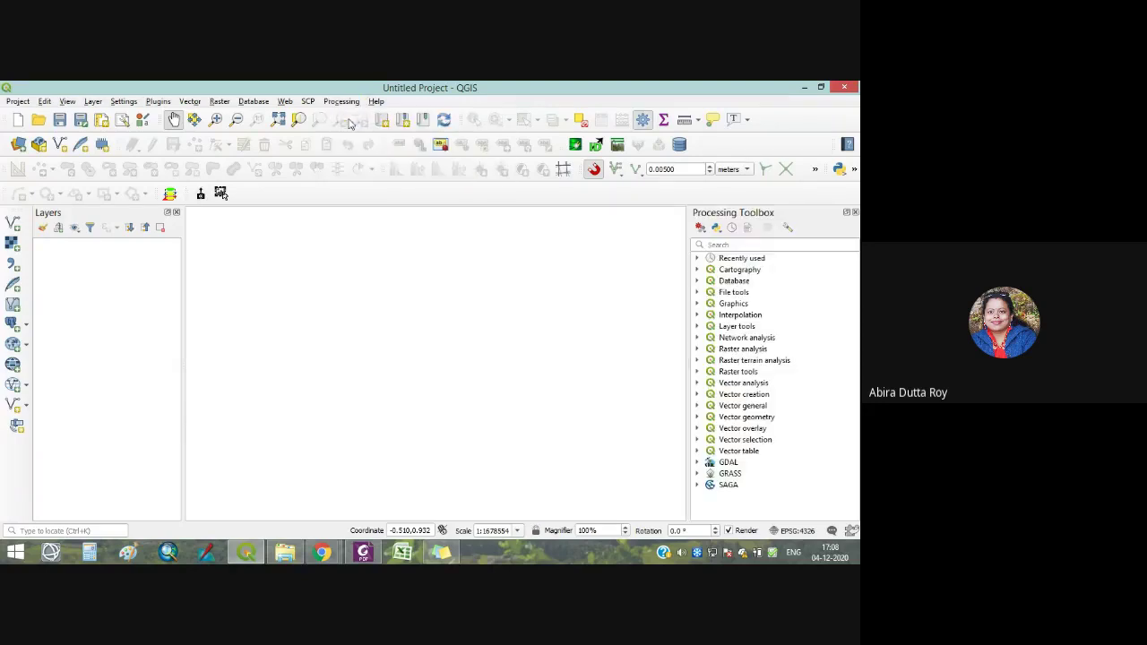
left_click(855, 212)
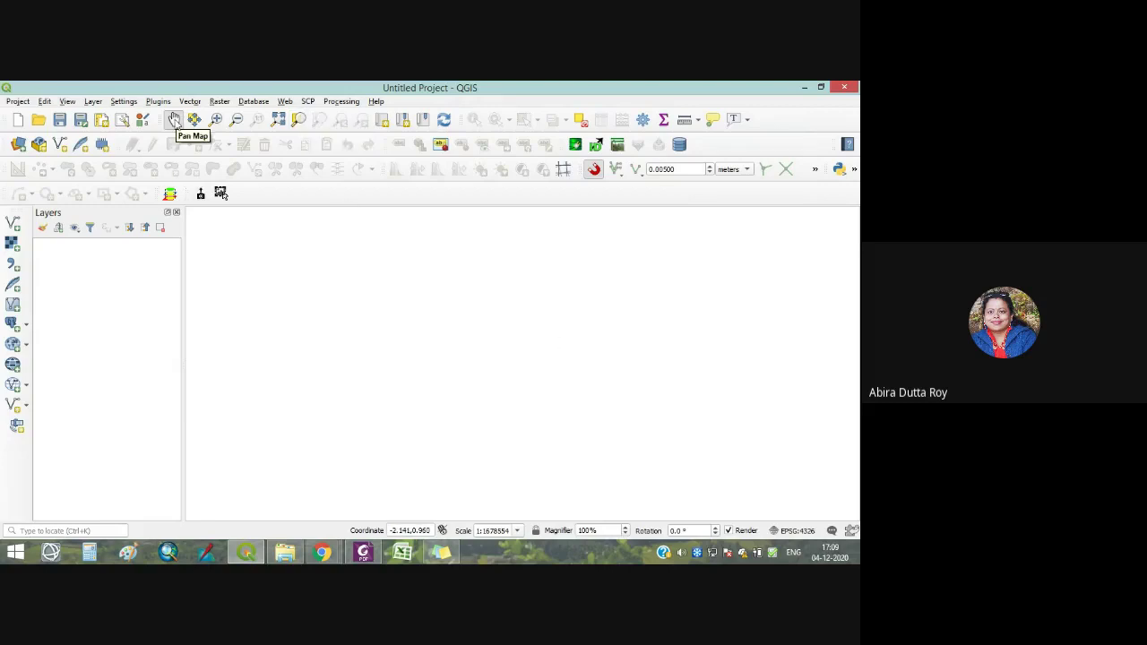
left_click(175, 119)
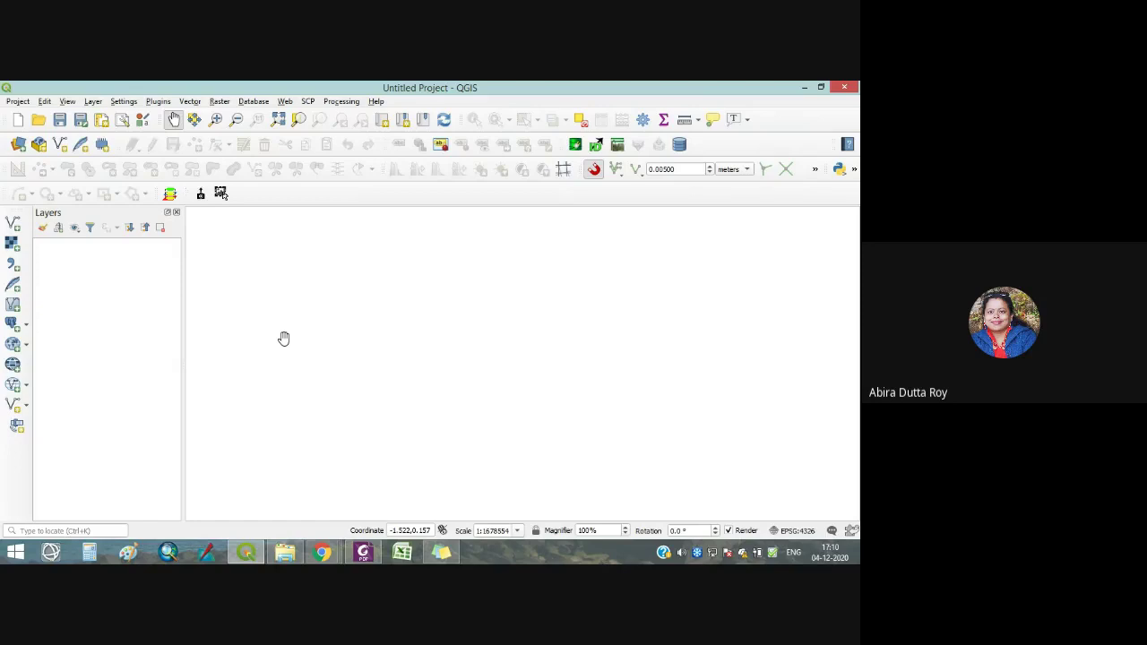
Switch to Paint and brush an irregular closed green outline with a wavy vertical blue line to its right.
left_click(128, 552)
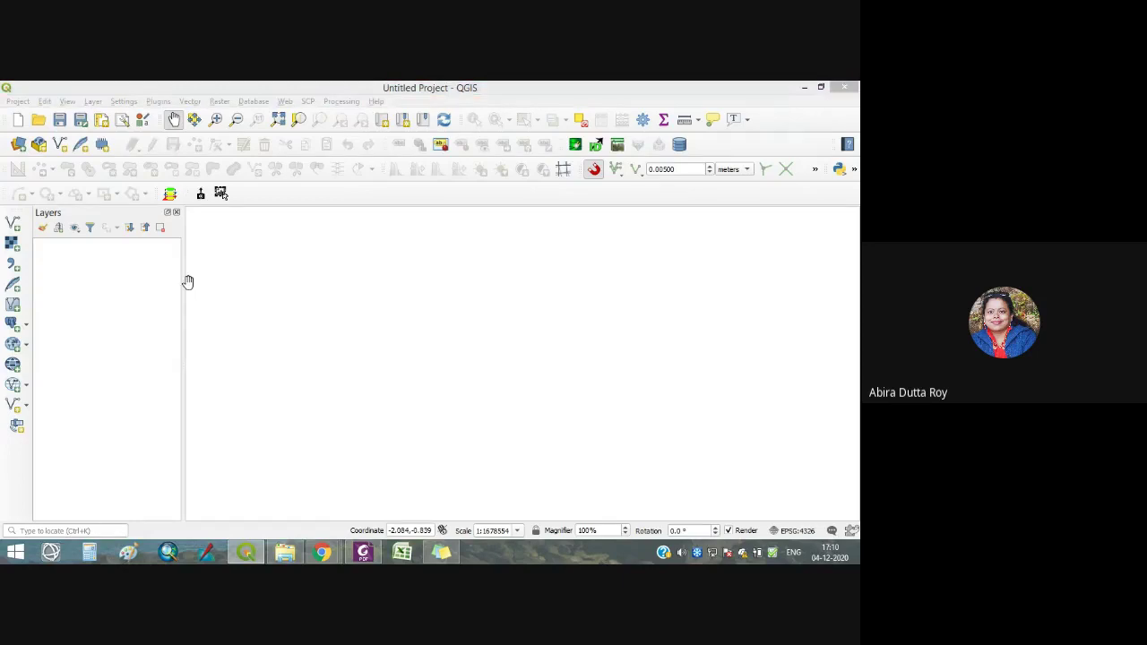
left_click(564, 120)
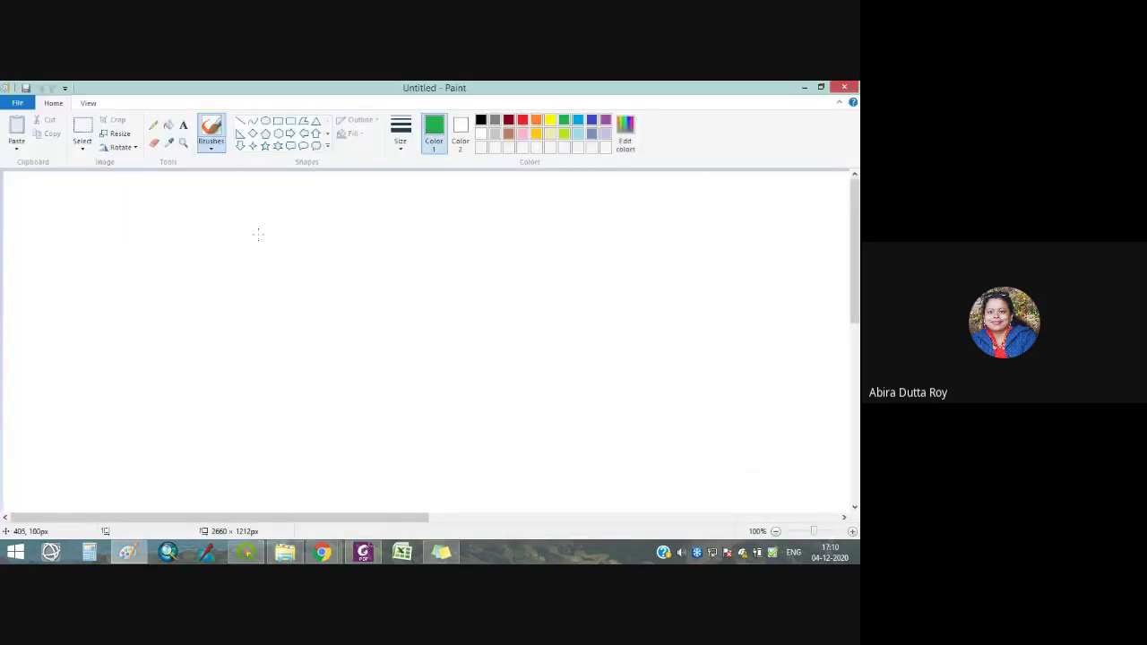
mouse_move(255, 236)
left_mouse_down()
mouse_move(219, 341)
mouse_move(252, 368)
mouse_move(309, 348)
mouse_move(307, 293)
mouse_move(357, 225)
mouse_move(276, 232)
left_mouse_up()
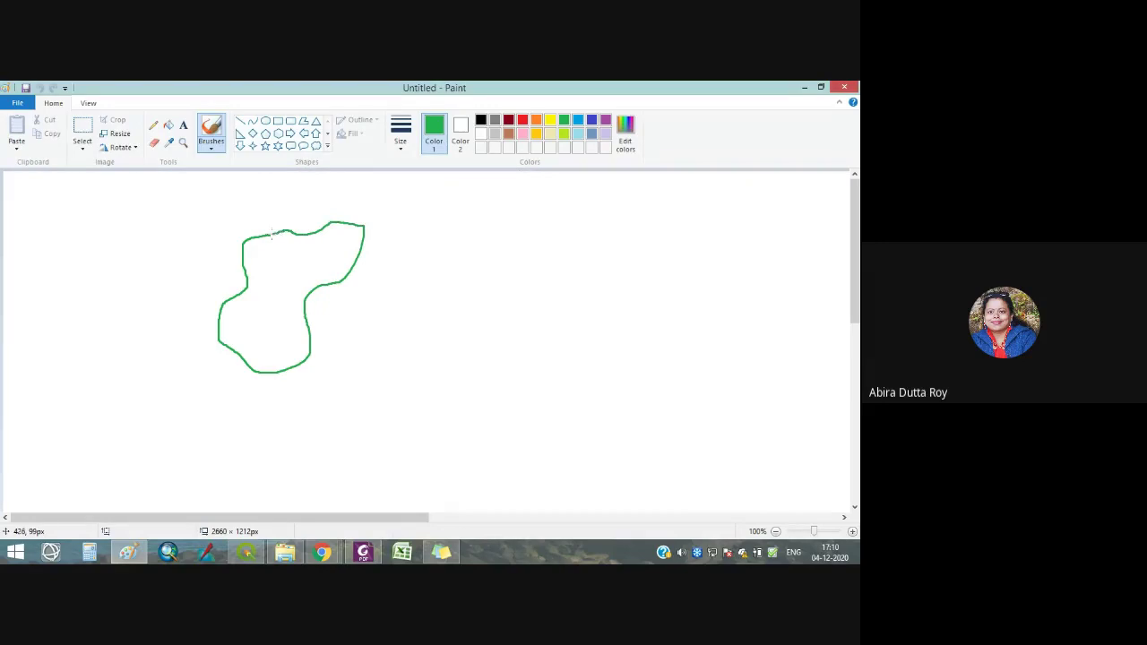
left_click(579, 121)
mouse_move(419, 190)
left_mouse_down()
mouse_move(459, 275)
mouse_move(430, 318)
mouse_move(462, 465)
left_mouse_up()
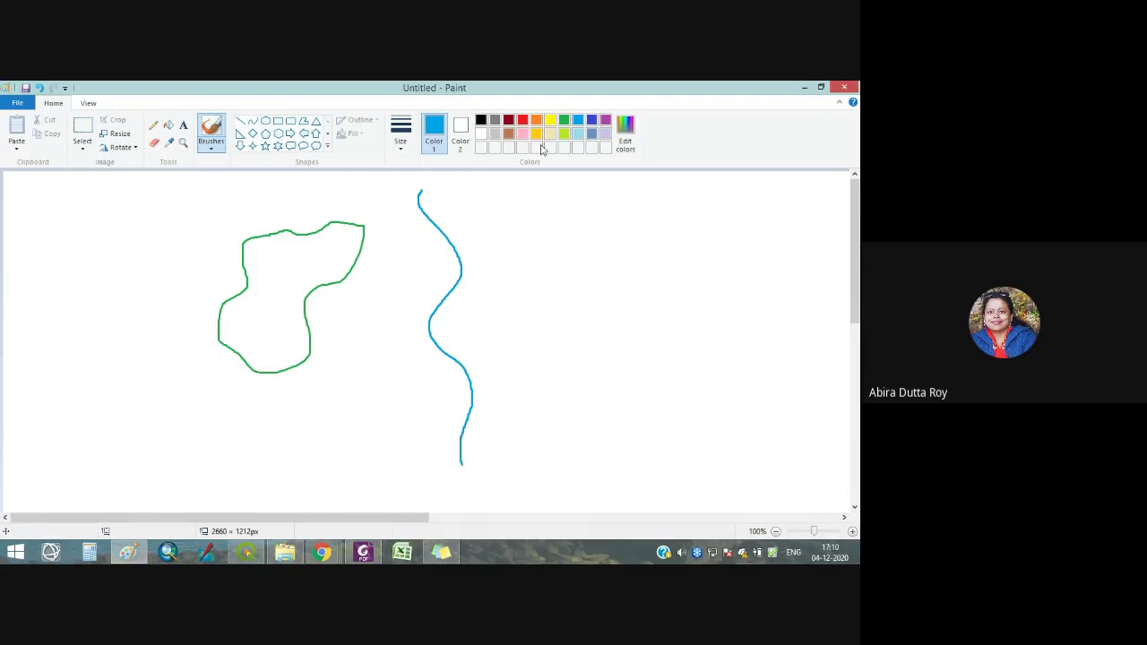
Set the brush to dark red, place a test dot, undo it, and choose another brush size.
left_click(508, 120)
left_click(649, 242)
left_click(38, 88)
left_click(401, 132)
left_click(414, 244)
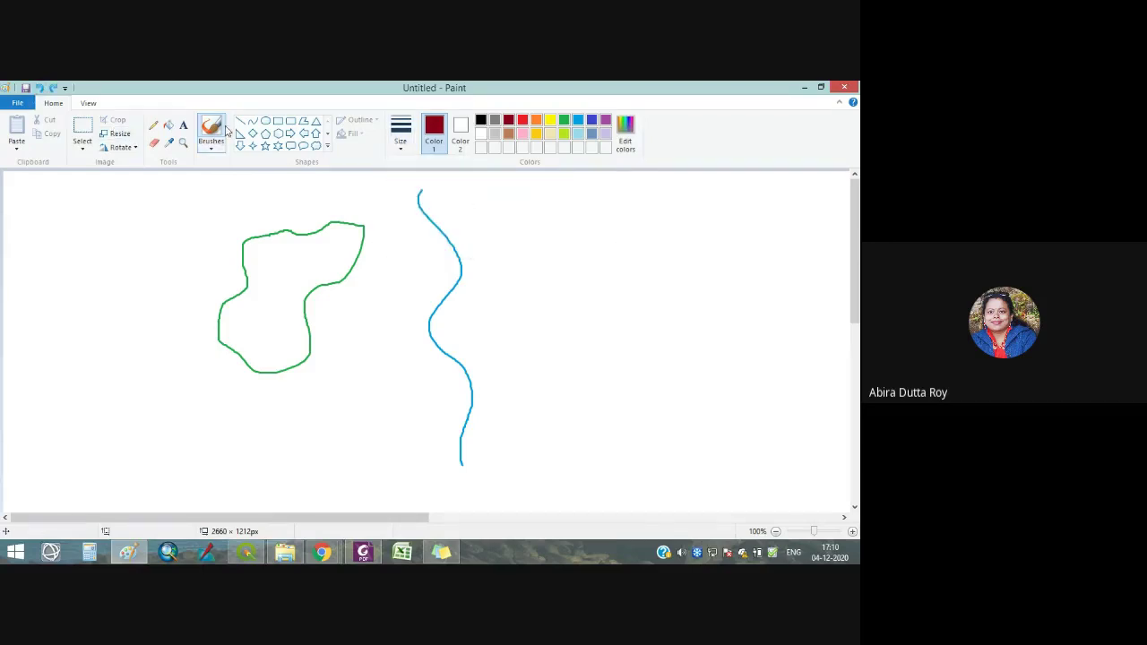
Place scattered dark red dots to the right of the blue line and undo the last dot.
left_click(670, 224)
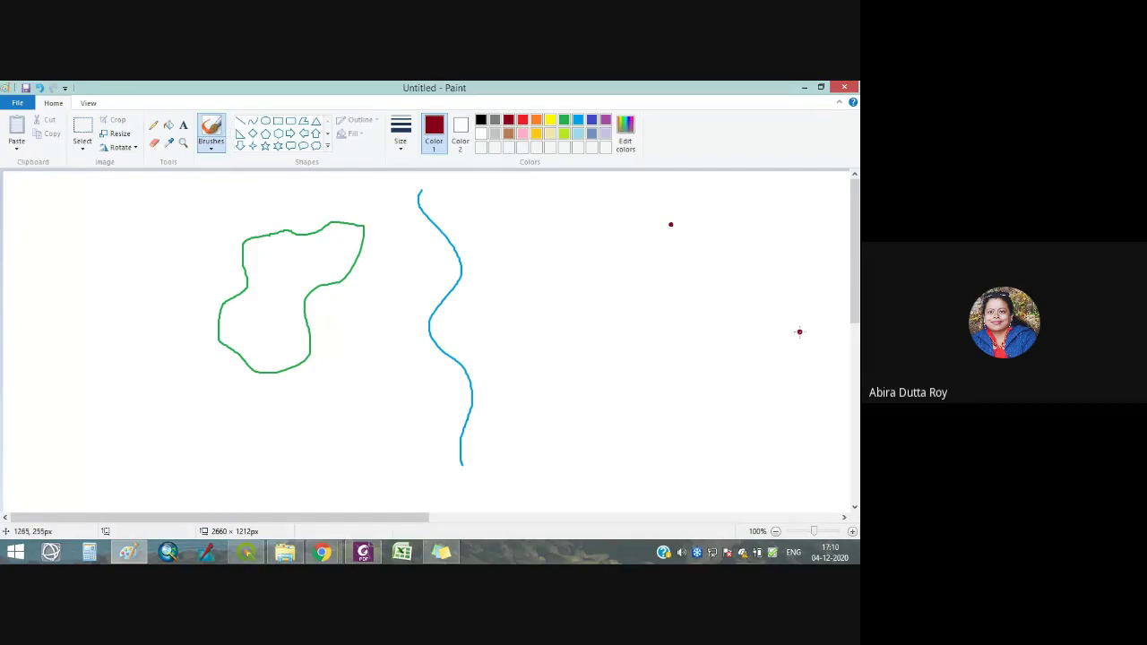
left_click(828, 336)
left_click(719, 486)
left_click(620, 405)
left_click(635, 397)
left_click(762, 416)
left_click(832, 231)
key("ctrl+z")
Minimize Paint to return to QGIS and examine the tools for adding vector and raster layers.
left_click(804, 88)
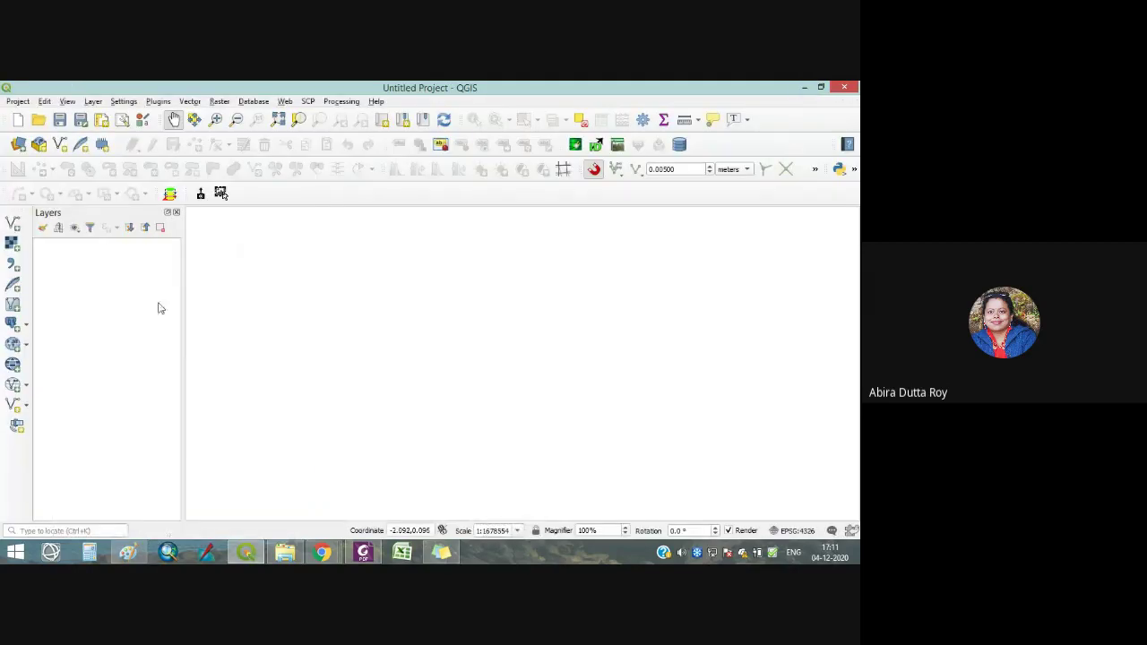
left_click(13, 224)
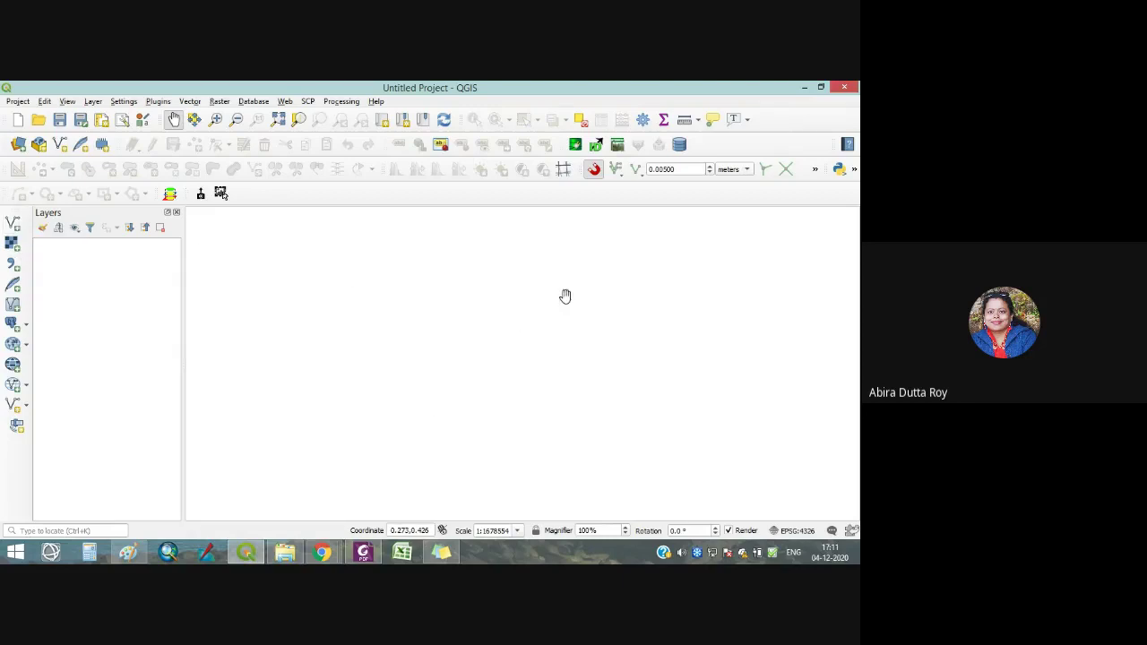
left_click(12, 242)
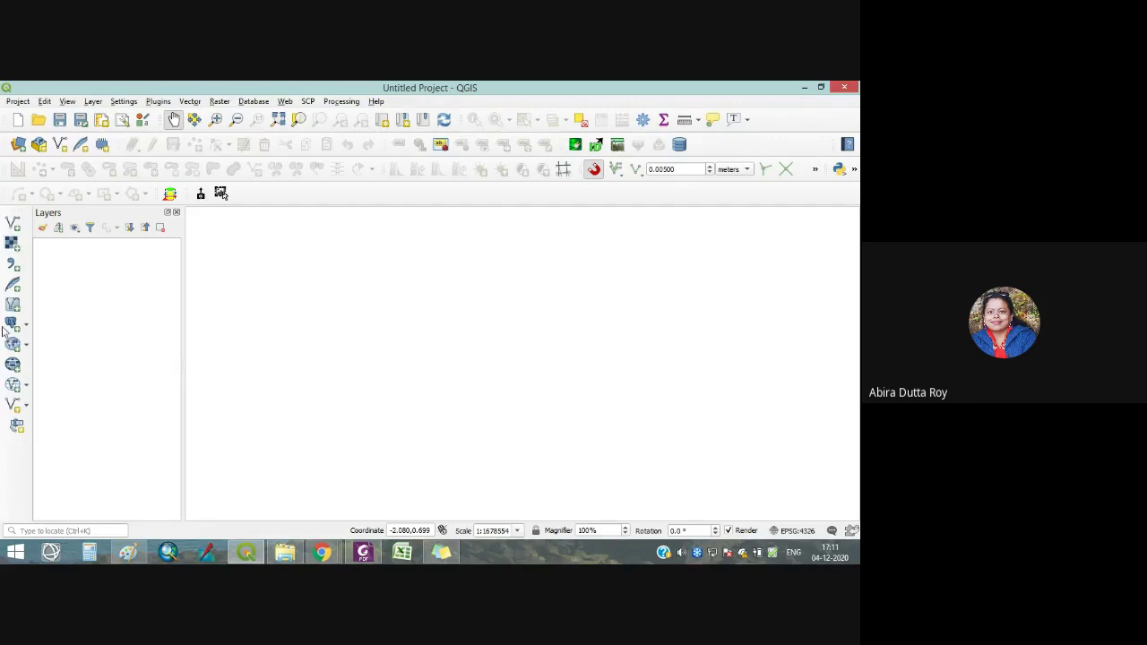
Switch to the Chrome window with the QGIS downloads index, close that page, and open a new tab.
left_click(332, 551)
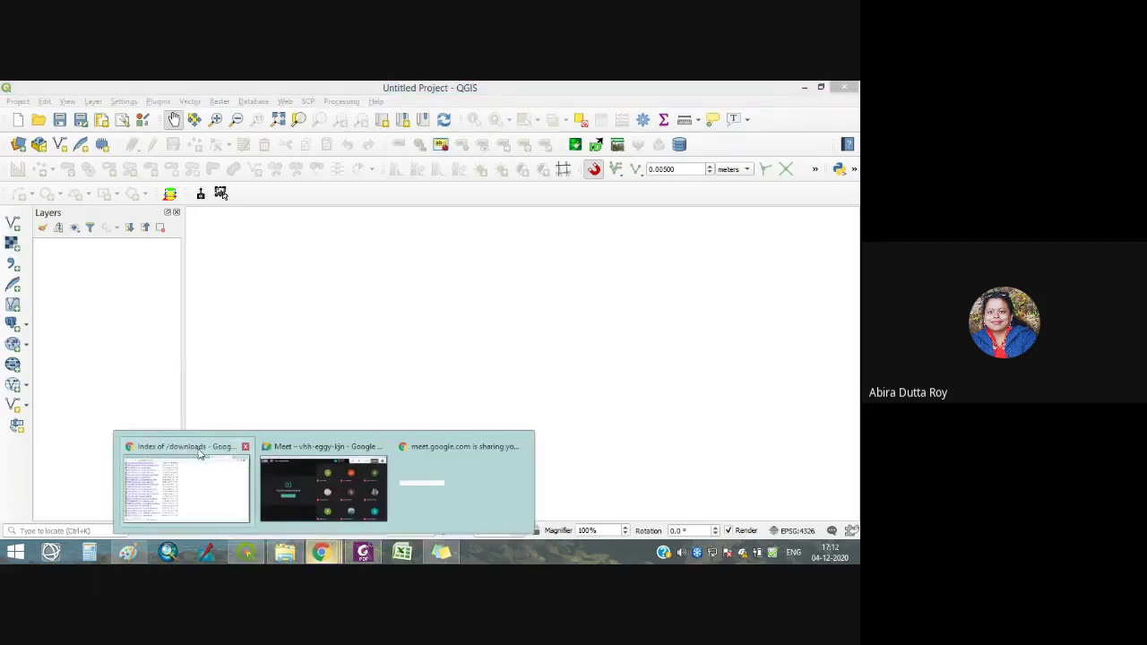
left_click(188, 459)
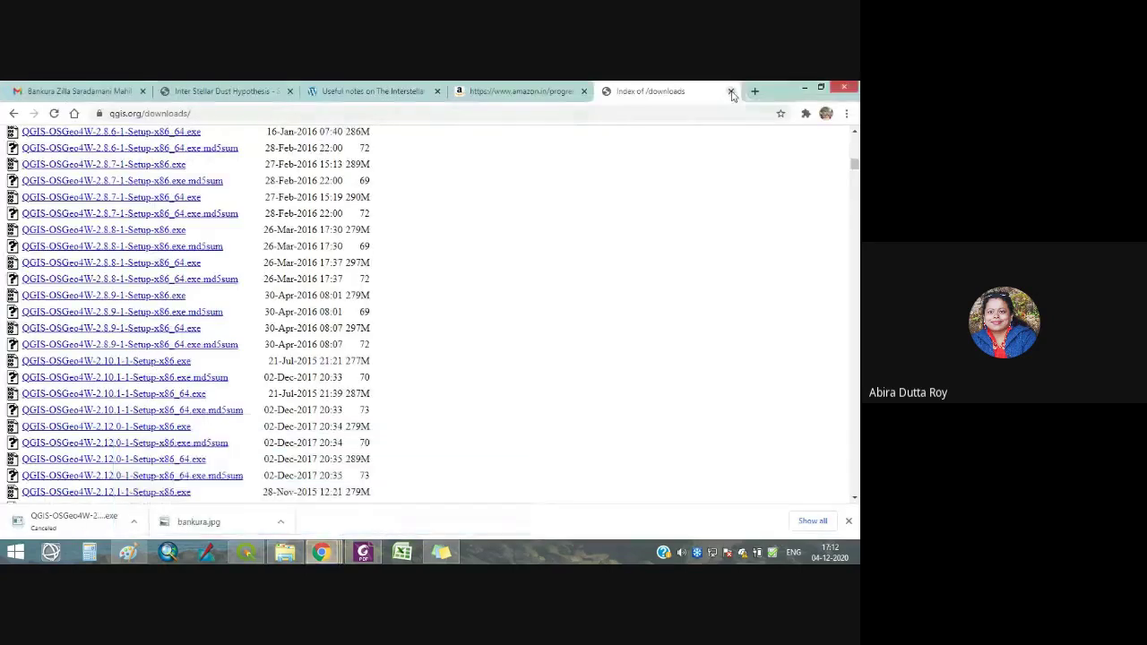
left_click(740, 91)
left_click(619, 92)
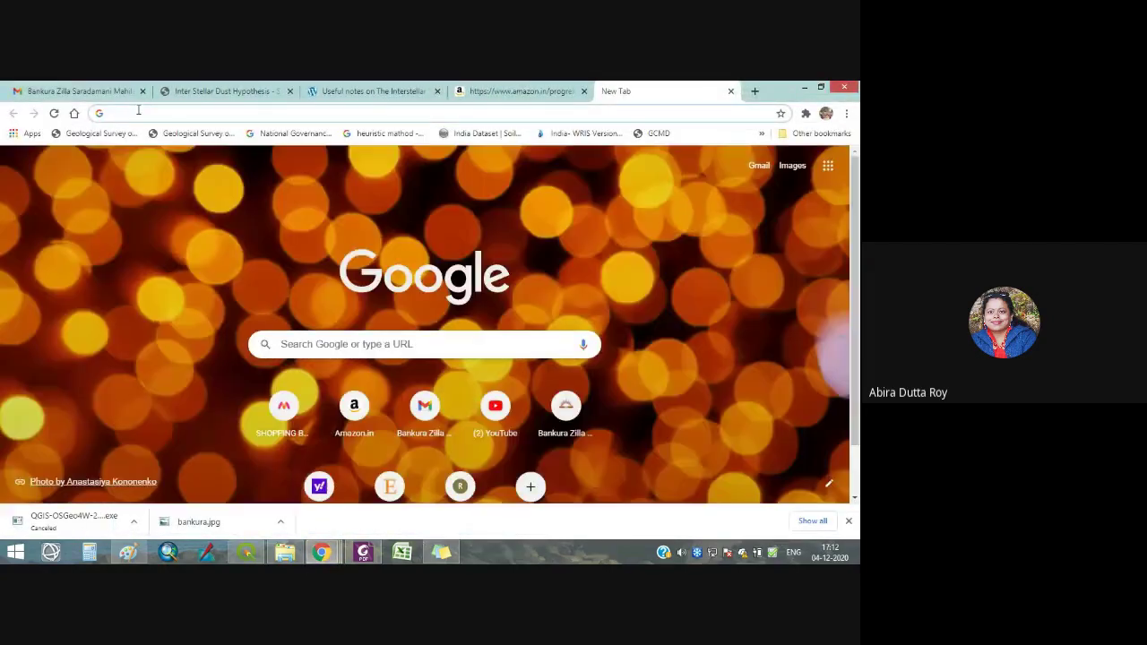
type("g")
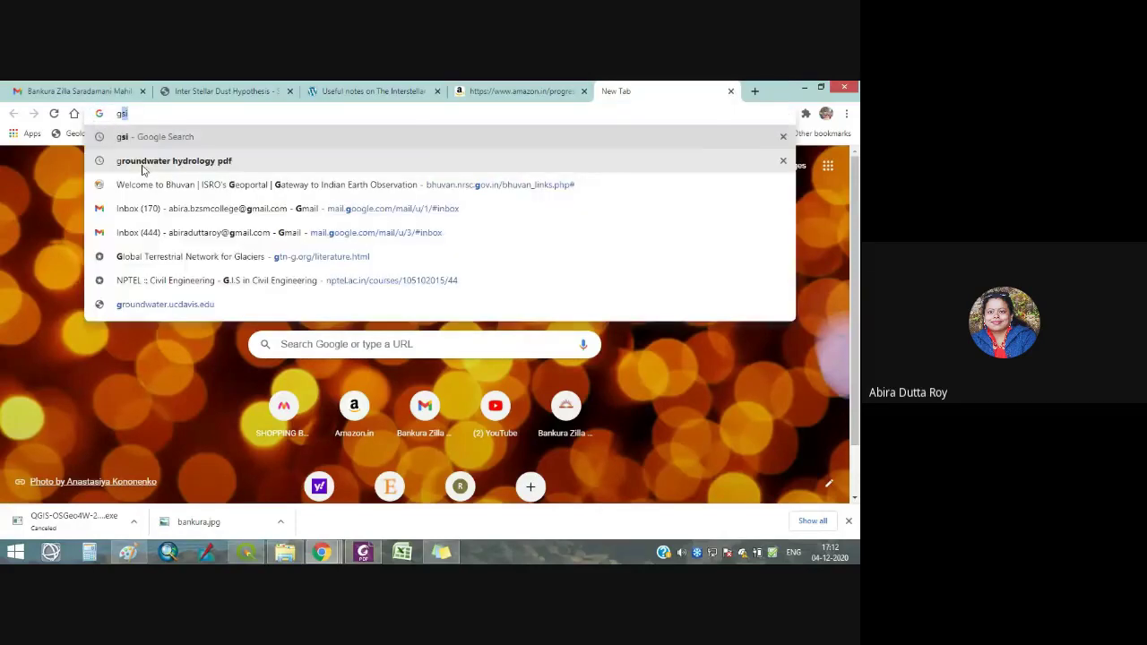
type("ba")
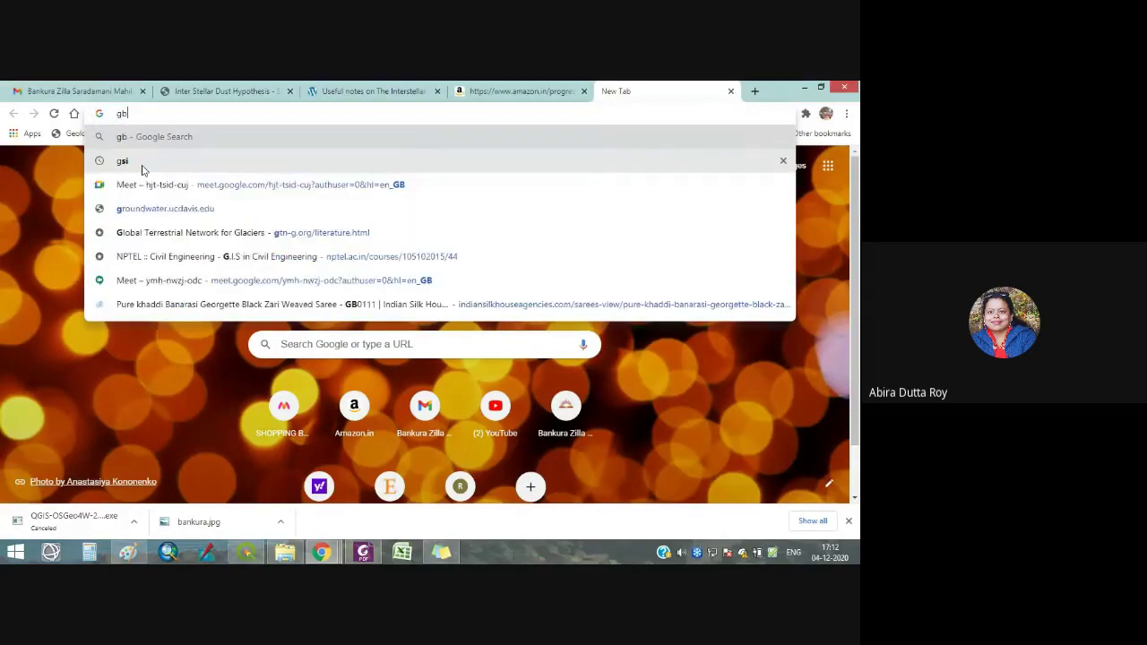
key("BackSpace")
key("BackSpace")
key("BackSpace")
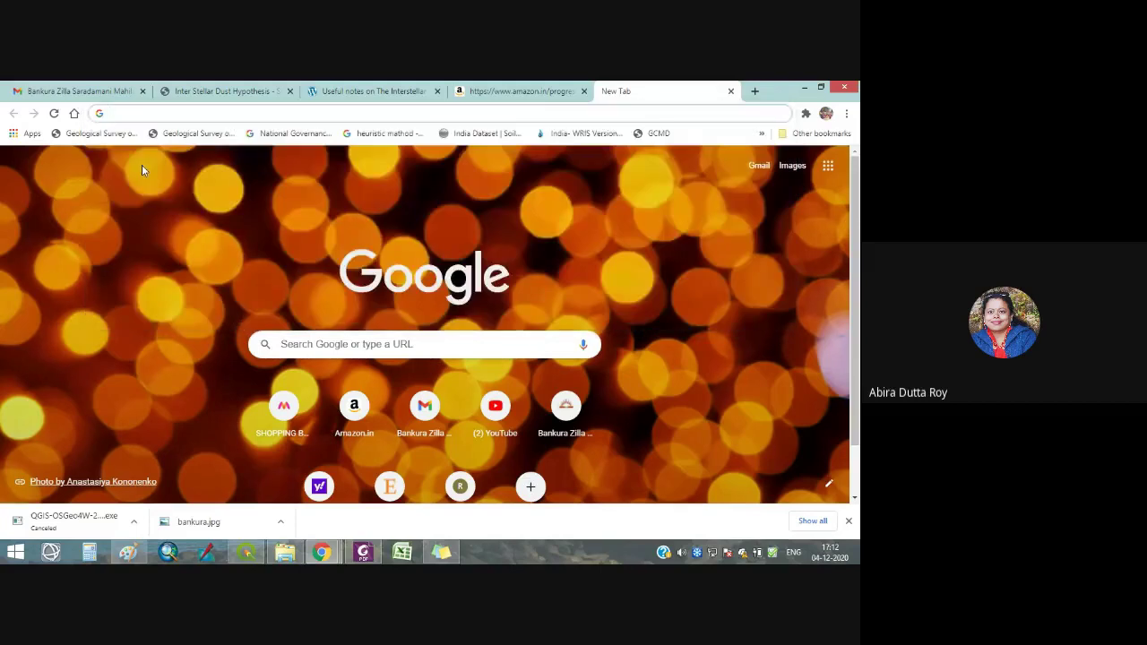
Search Google for "bankura latitude longitude map" and show the image results.
type("ba")
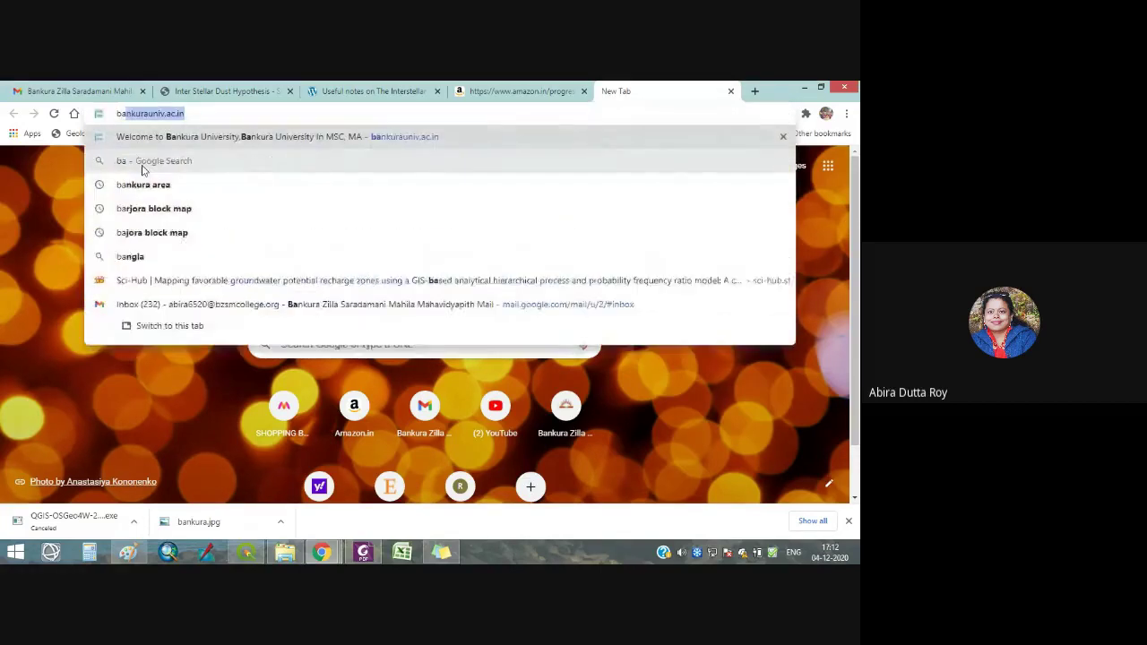
type("nkura l")
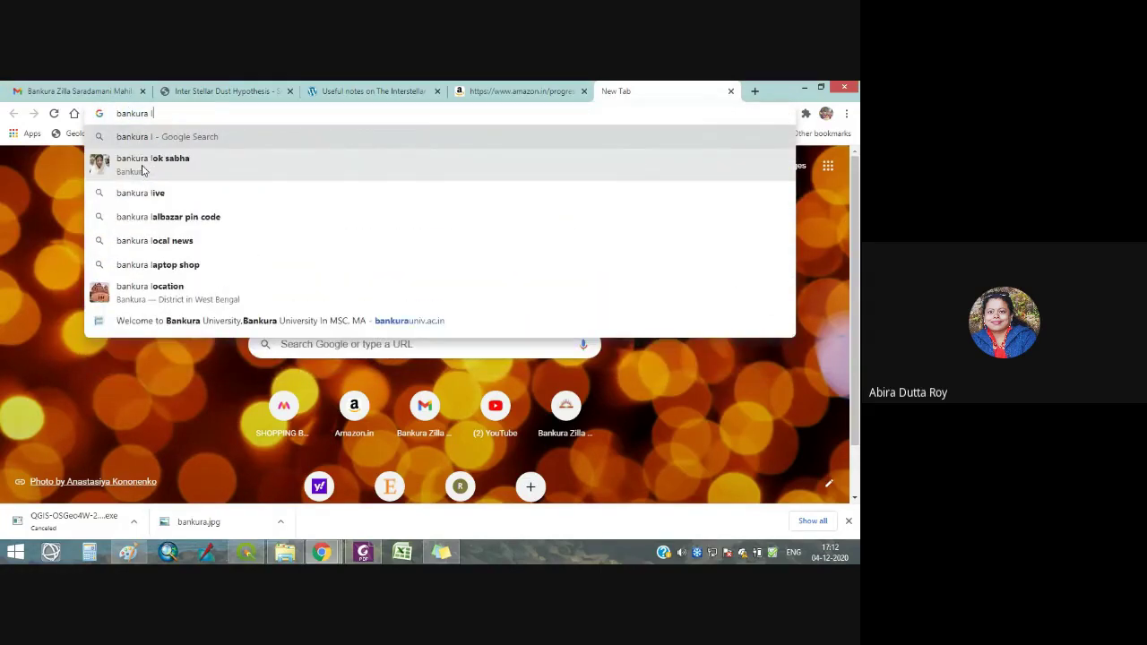
type("a")
type("titude longitude ")
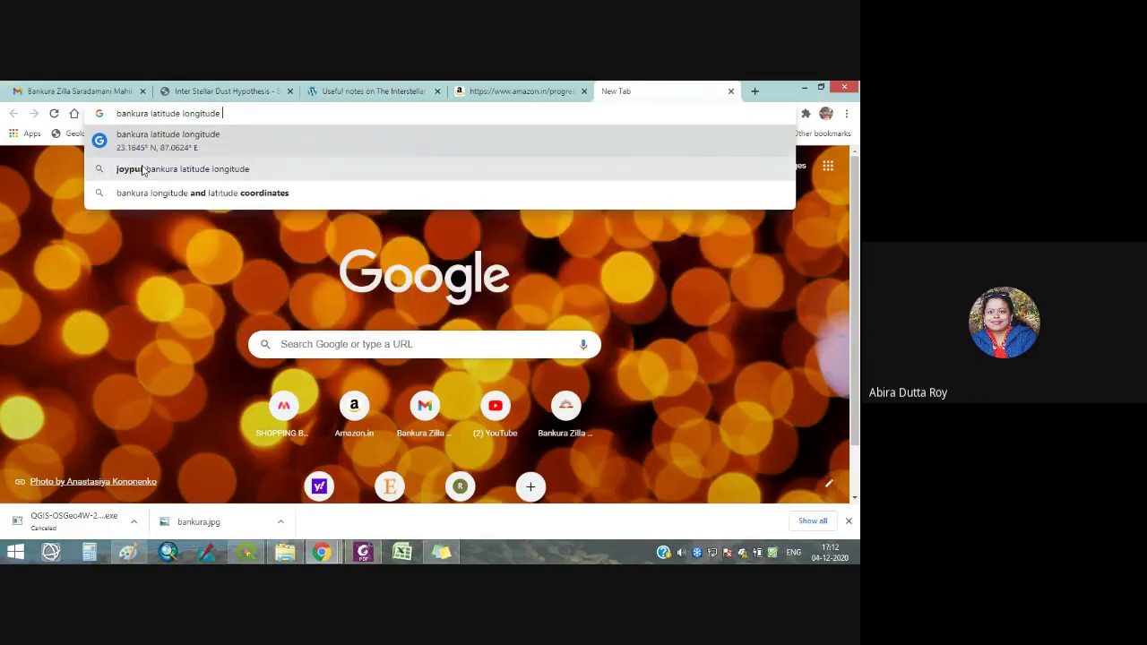
type("map")
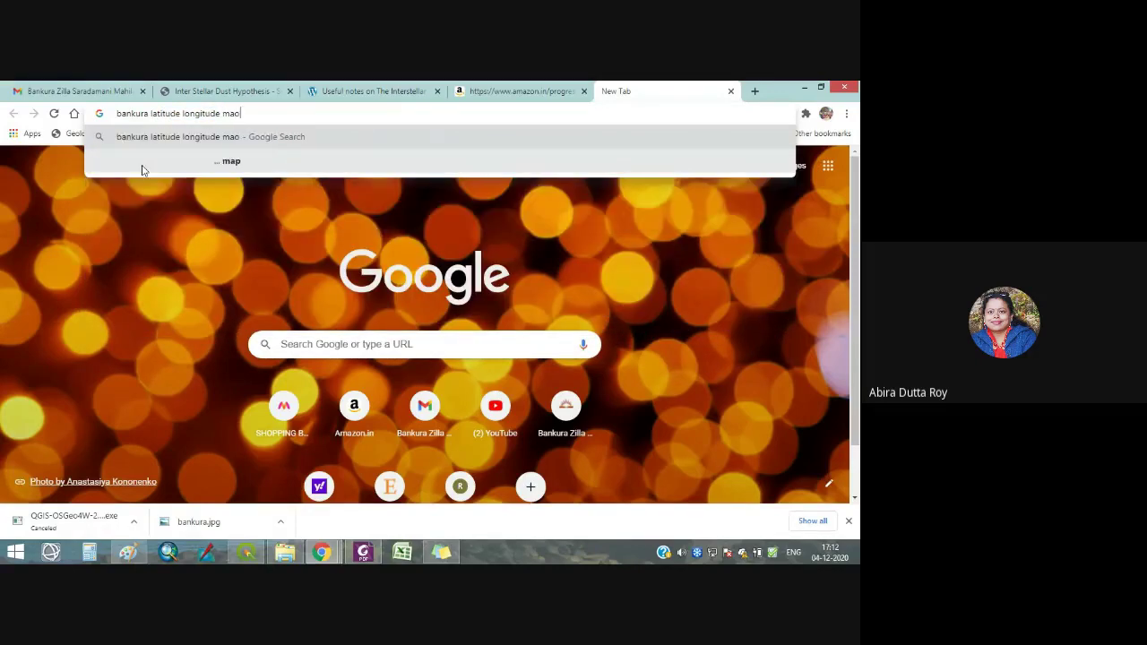
key("Return")
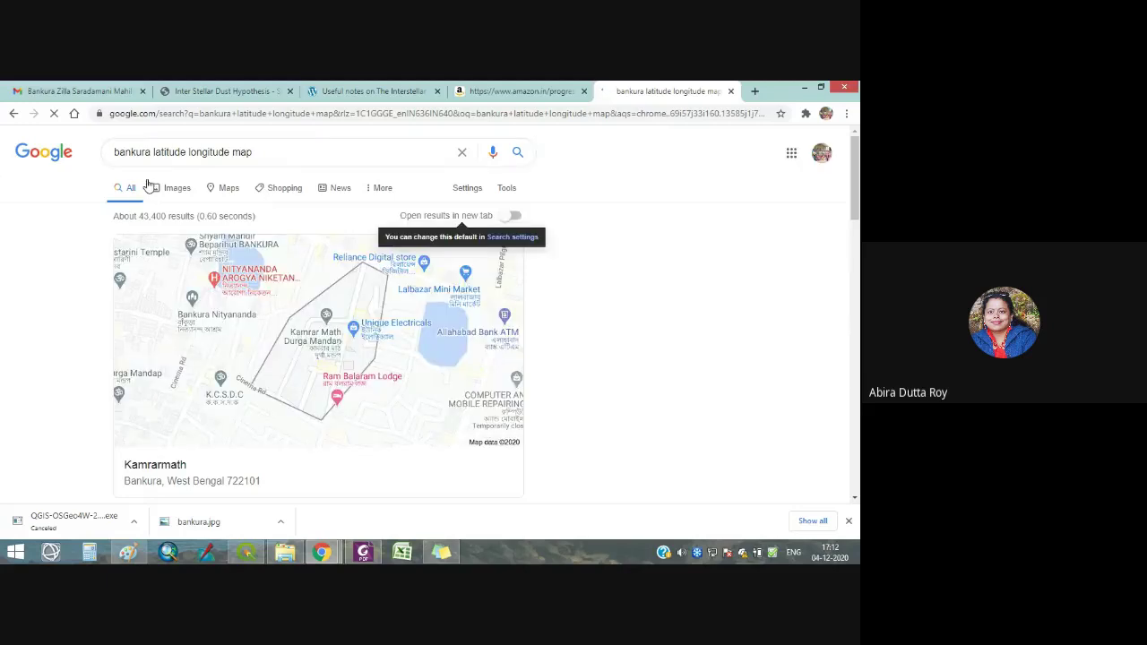
left_click(175, 190)
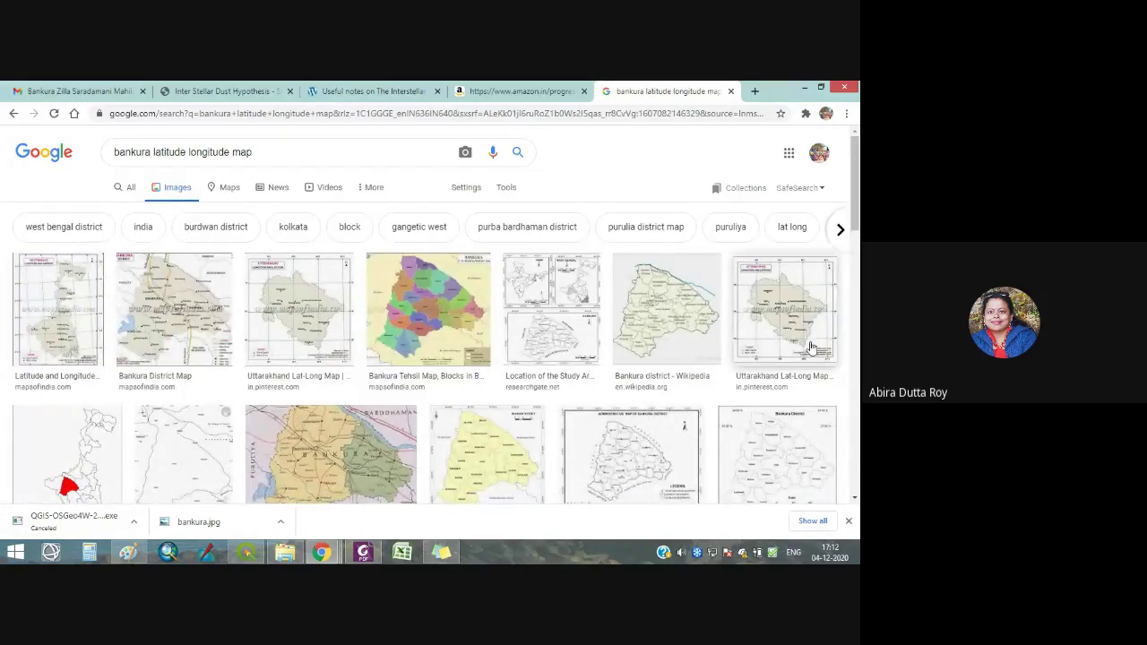
Browse the Bankura map images and open the preview of the yellow "Development and Disparity" map from ijariit.com.
scroll(527, 384, "down", 1)
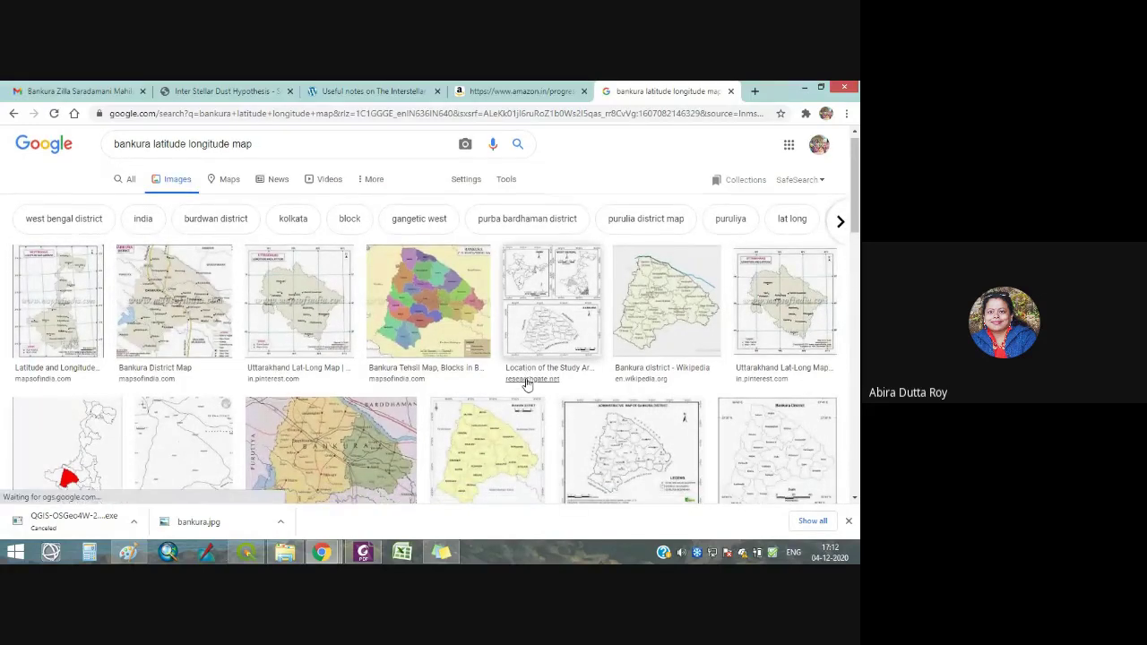
scroll(527, 383, "down", 2)
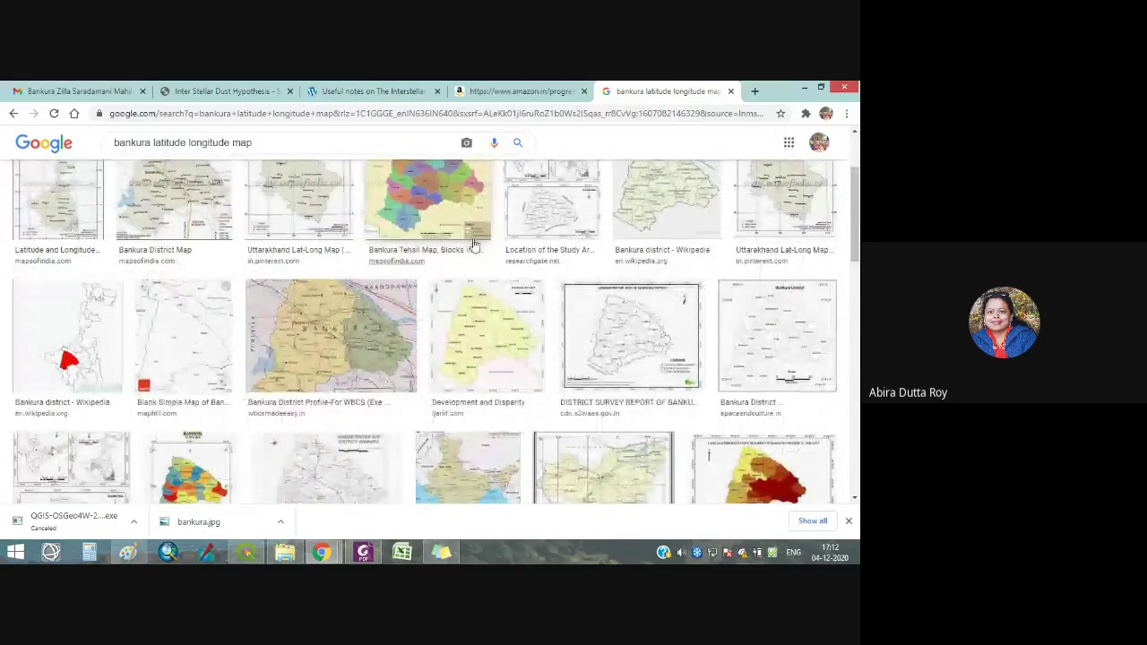
scroll(474, 244, "up", 1)
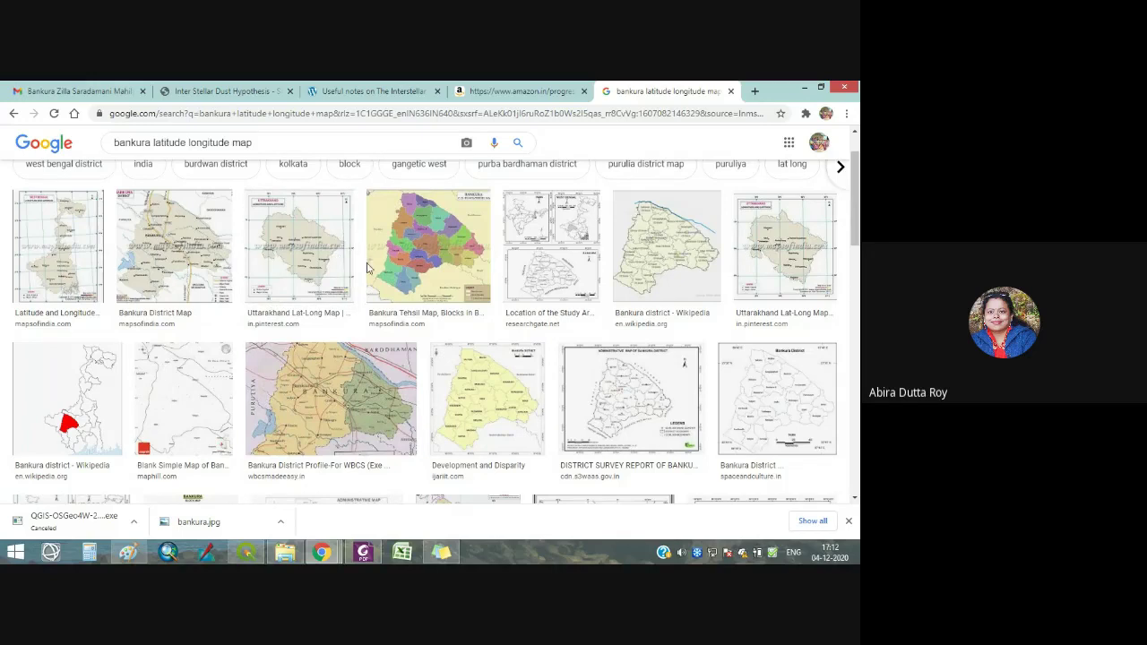
scroll(375, 271, "down", 1)
scroll(374, 271, "down", 4)
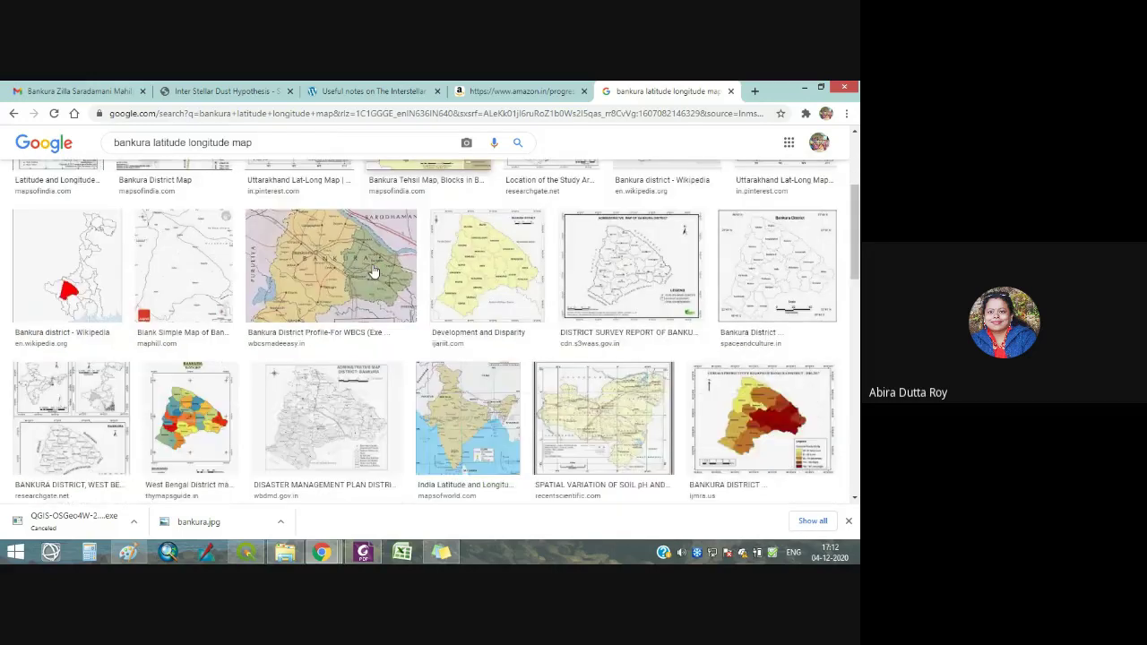
scroll(374, 271, "down", 1)
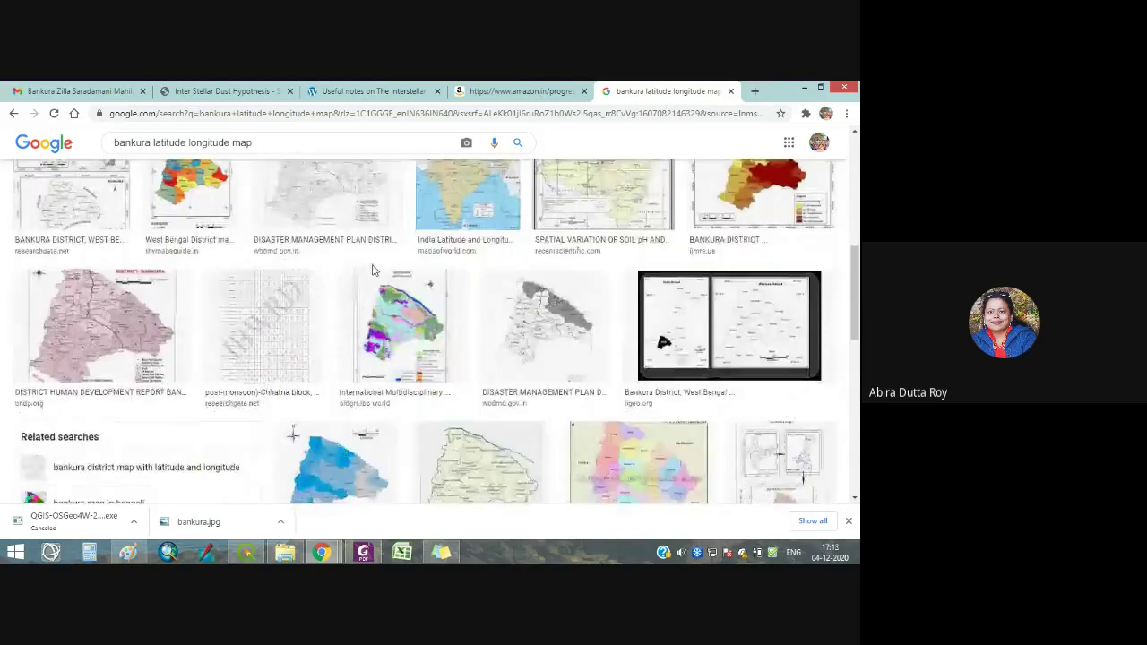
scroll(374, 271, "down", 1)
scroll(375, 271, "down", 2)
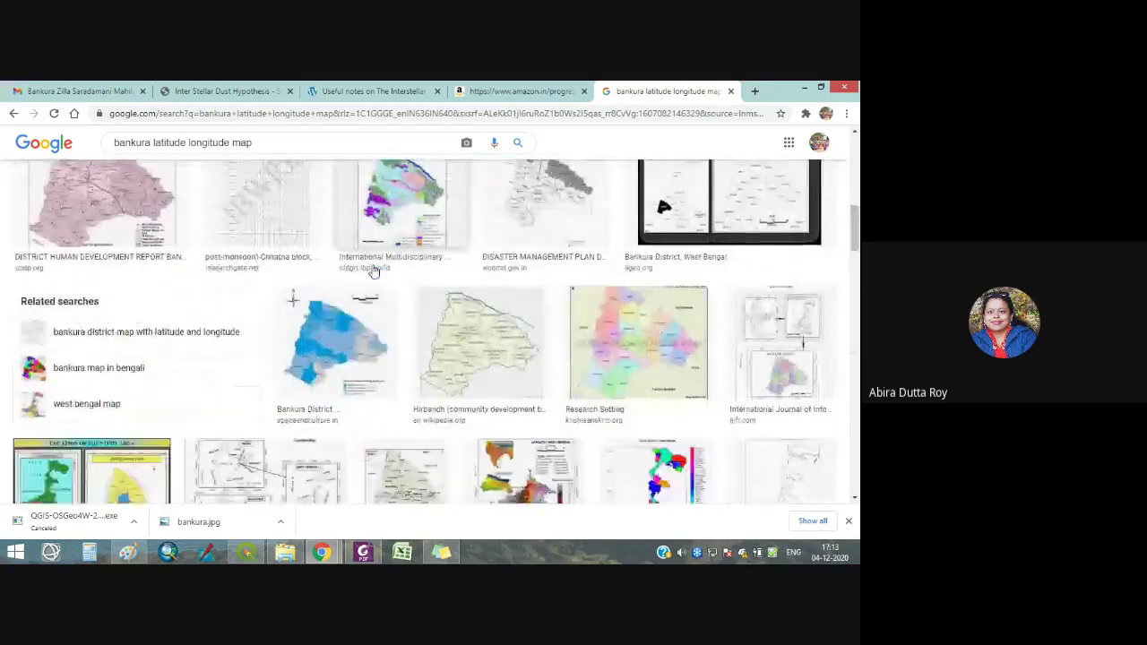
scroll(511, 347, "down", 2)
scroll(498, 346, "up", 4)
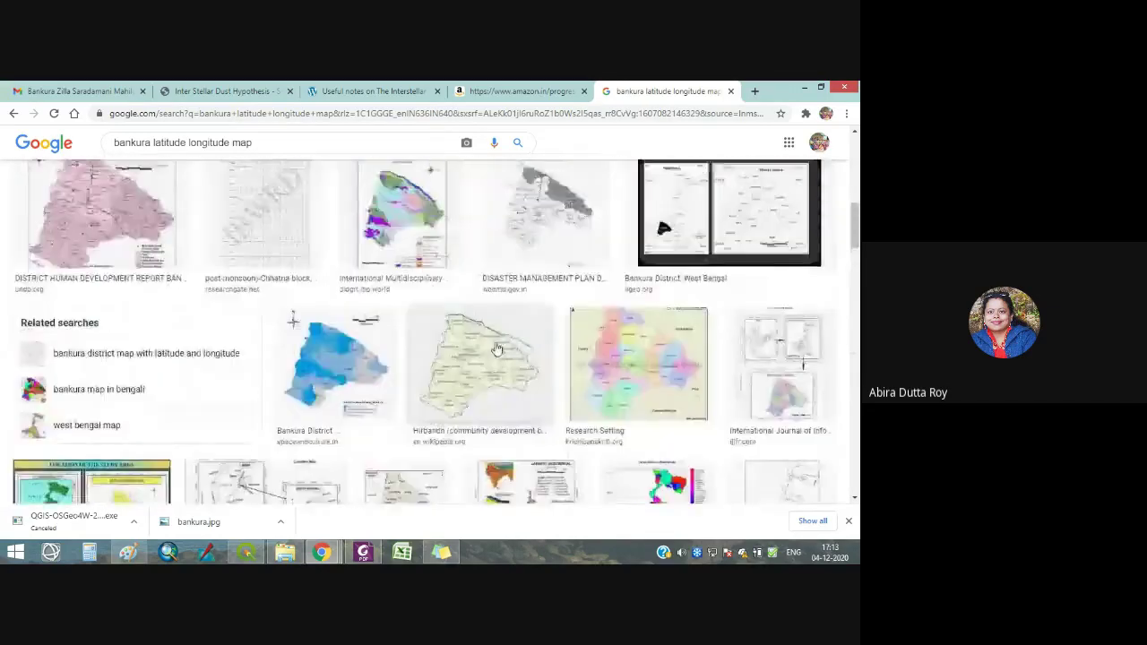
scroll(497, 347, "up", 3)
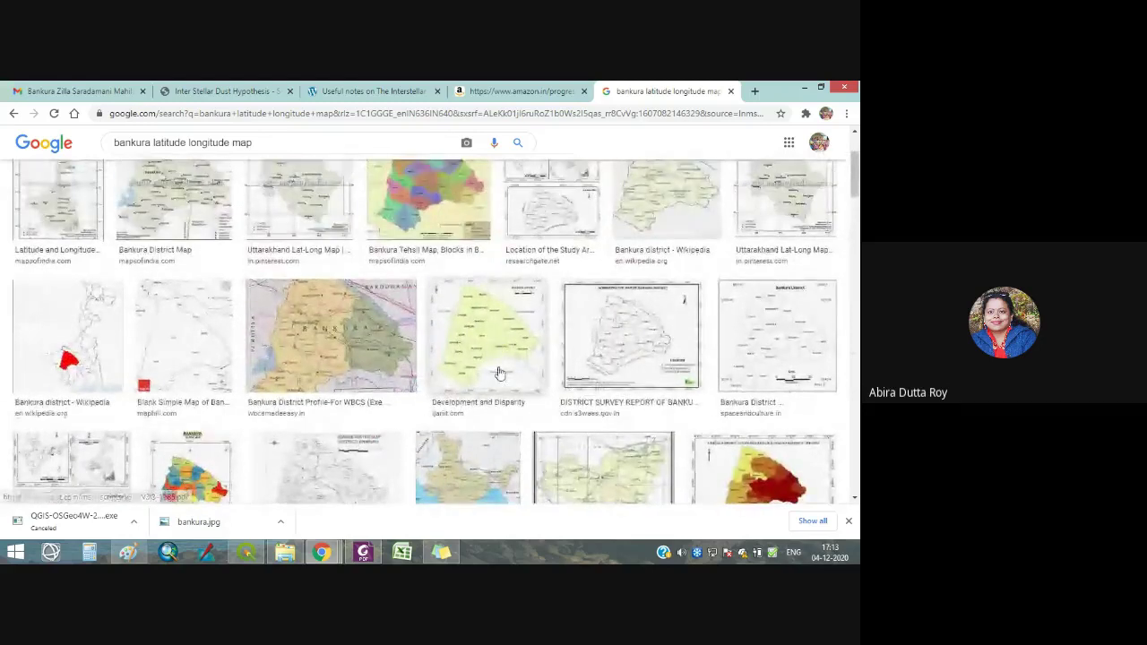
left_click(502, 329)
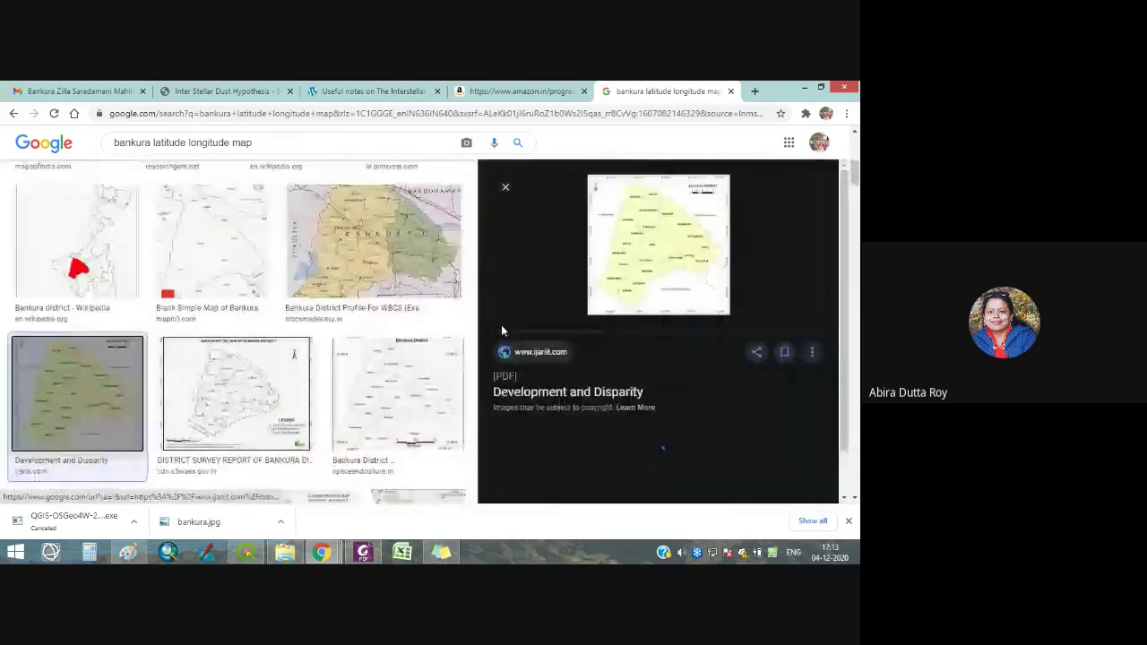
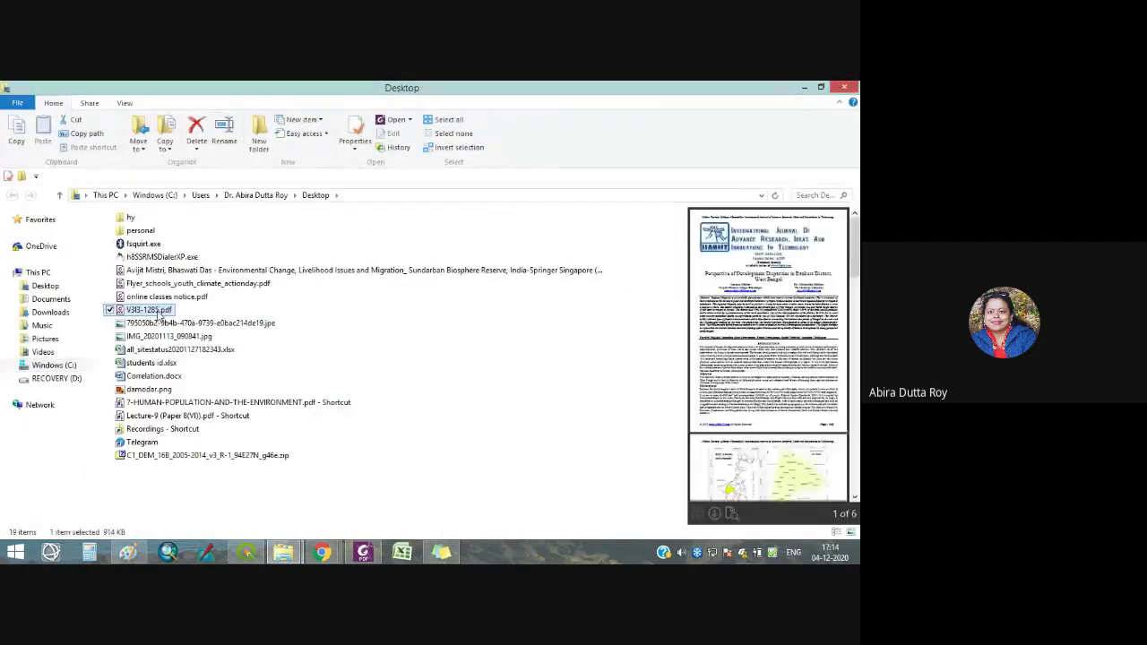
Open V3I3-1285.pdf from the Desktop folder and find the Bankura District map on page 2.
double_click(166, 309)
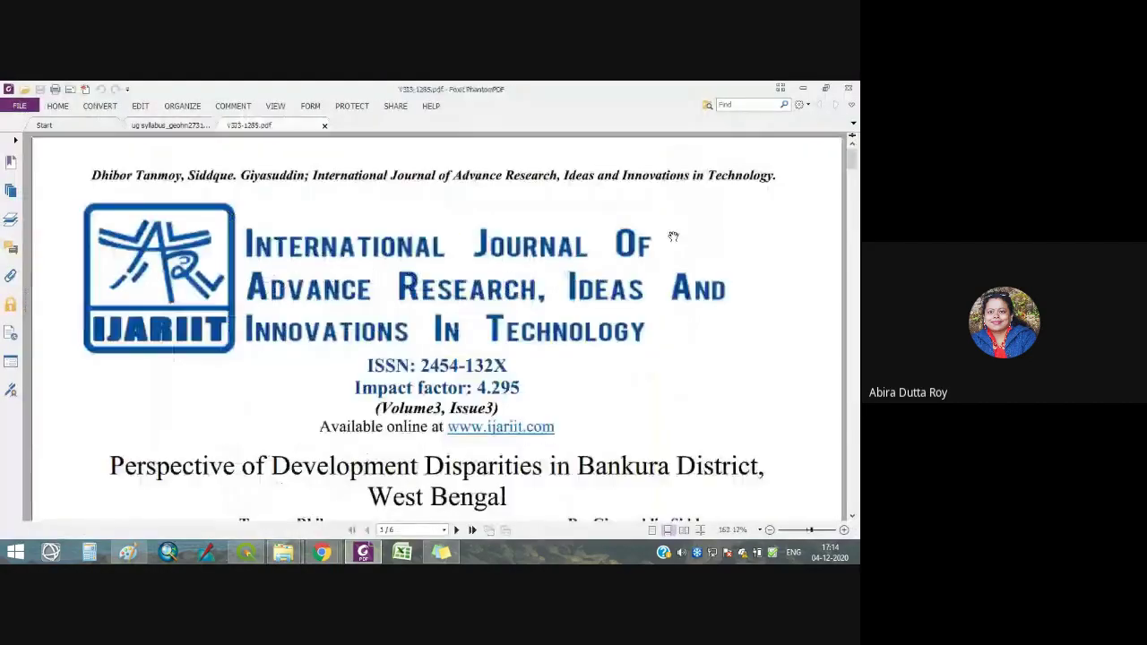
scroll(636, 323, "down", 10)
scroll(633, 330, "down", 10)
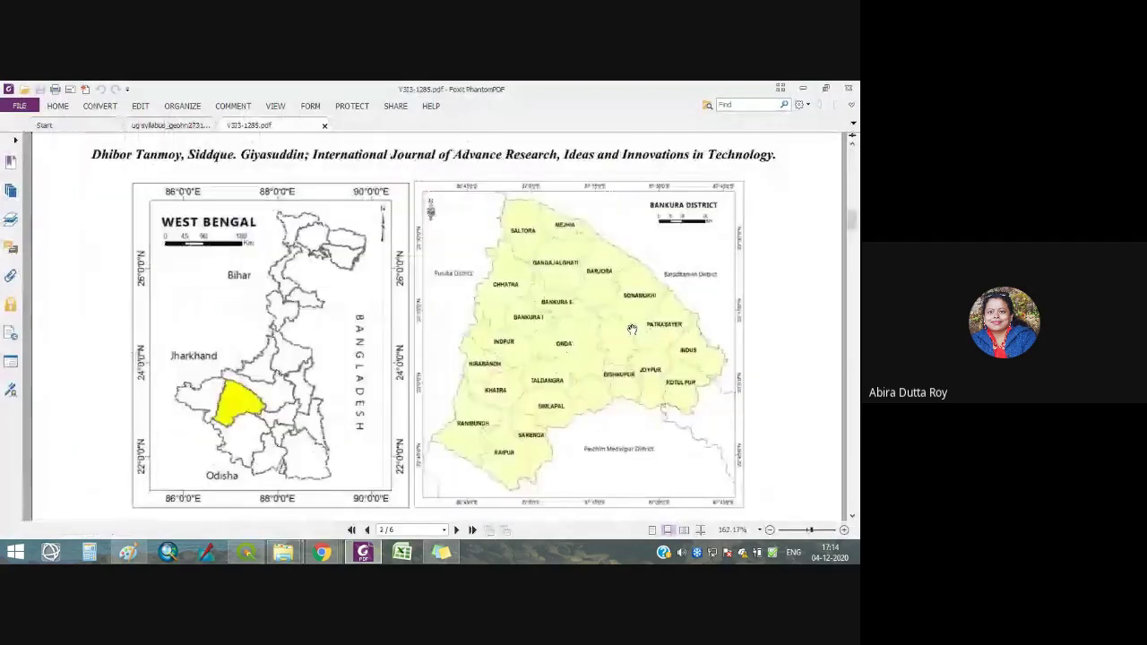
left_click(57, 106)
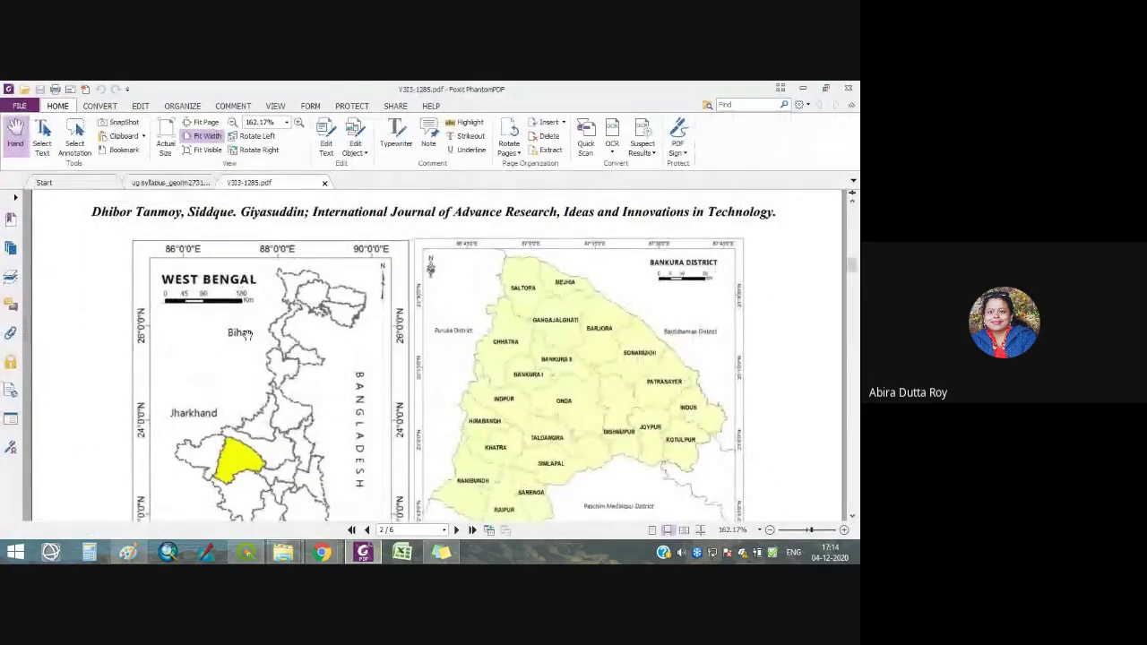
scroll(247, 336, "down", 1)
scroll(269, 356, "down", 1)
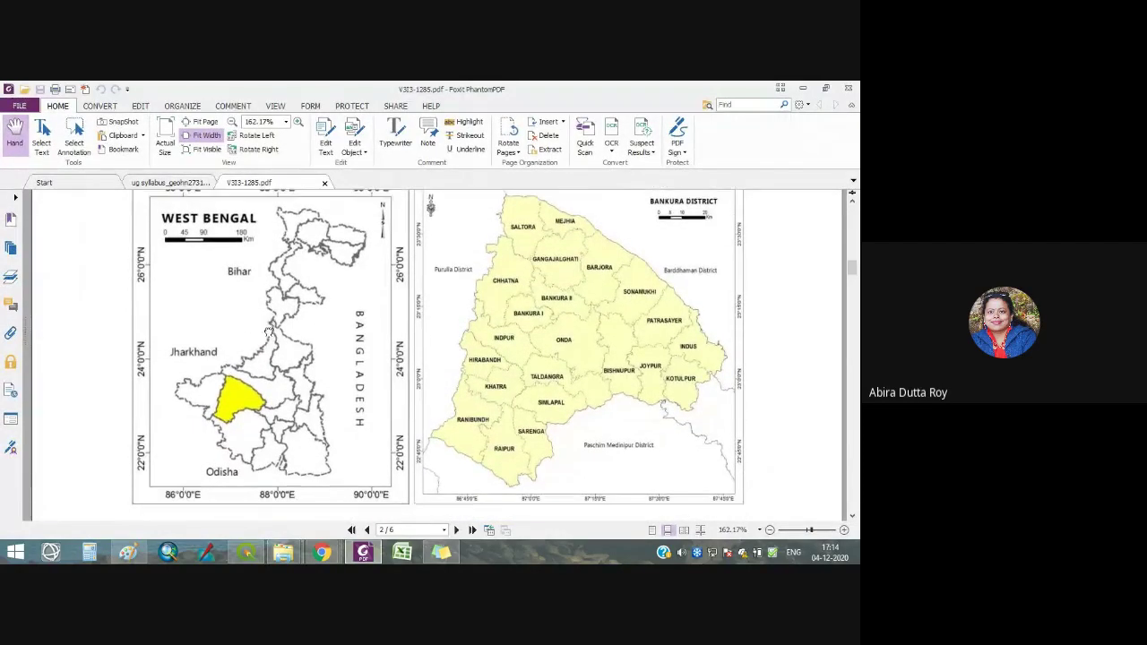
scroll(251, 335, "up", 1)
scroll(235, 336, "up", 1)
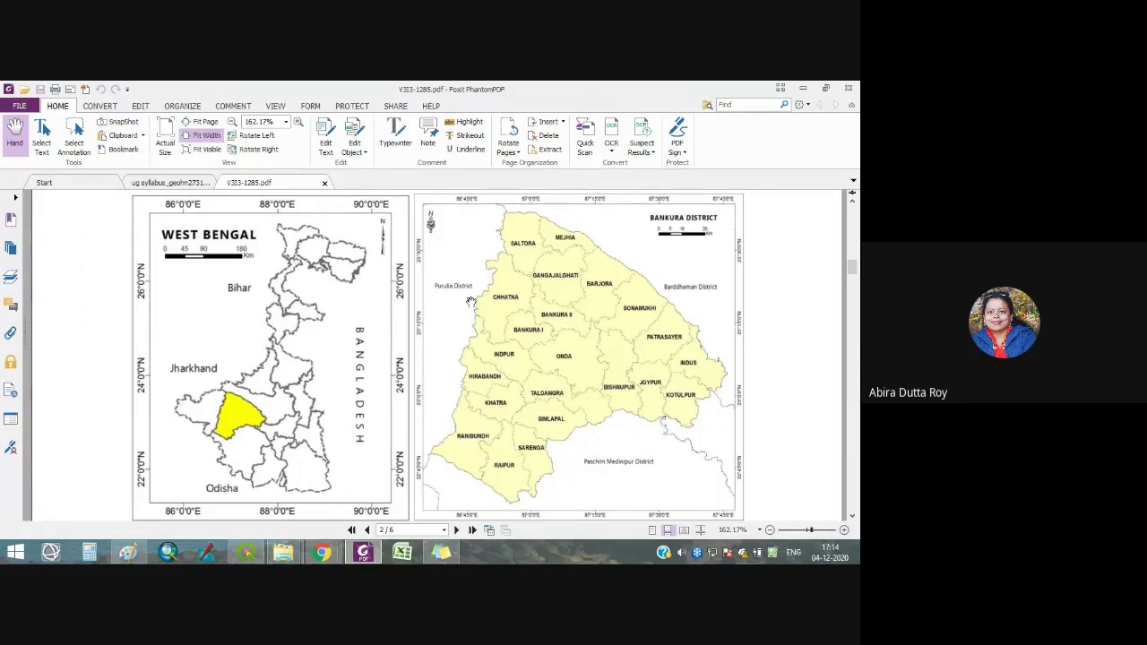
Enlarge the page to 840% and copy a snapshot of the entire Bankura District map, including its coordinate frame.
left_click(823, 530)
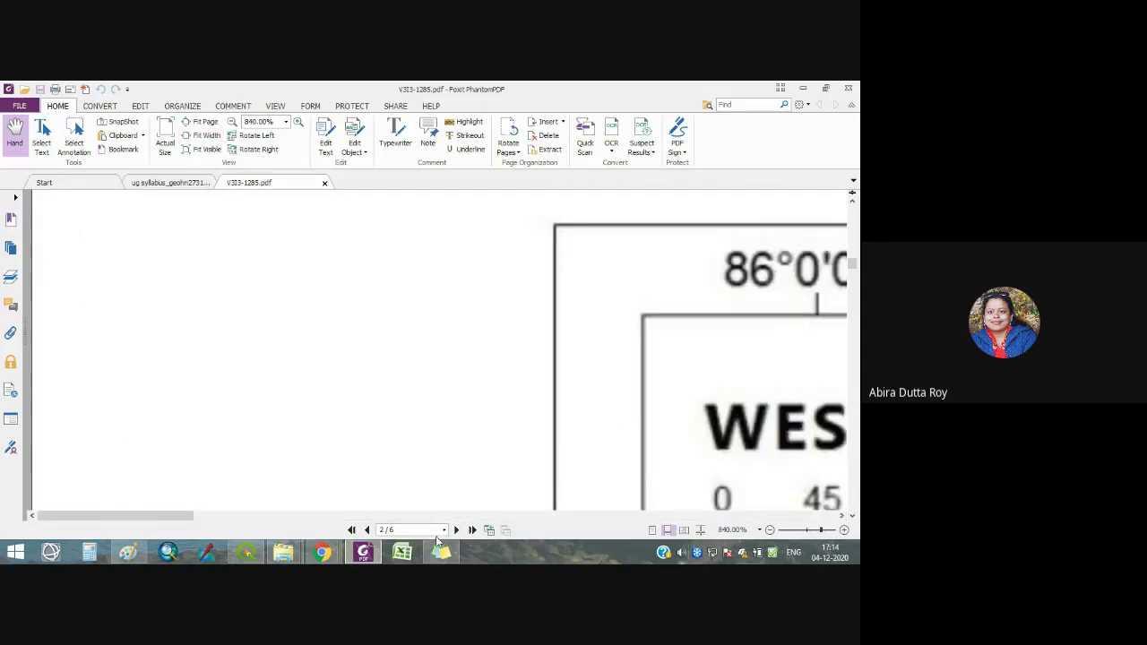
left_click_drag(193, 517, 375, 522)
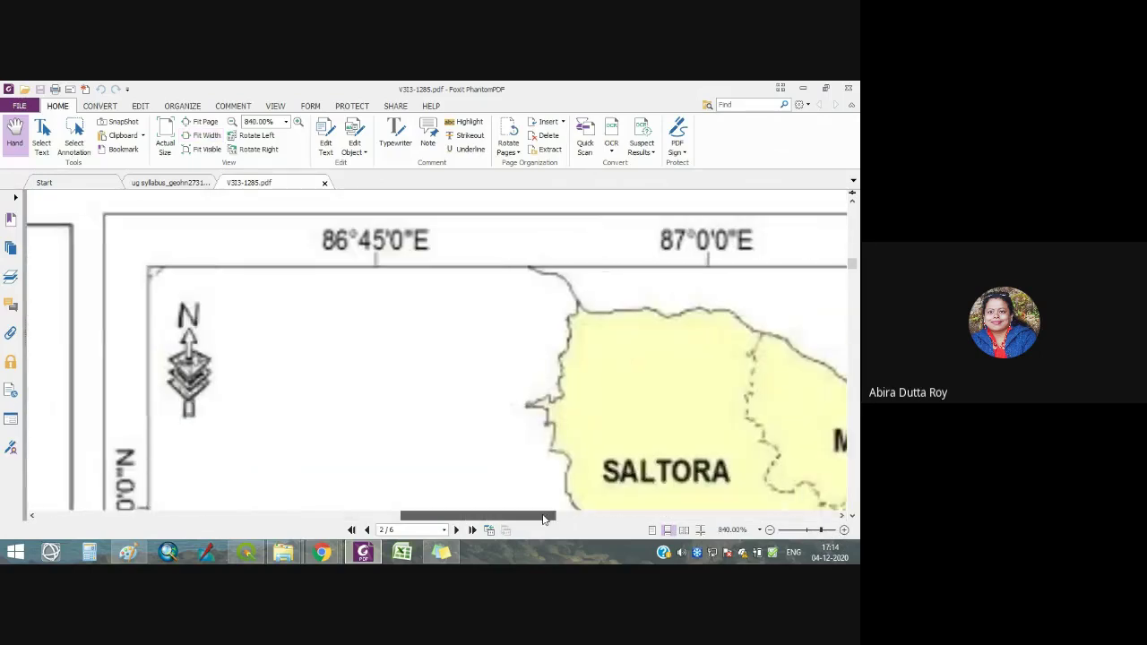
left_click(118, 122)
left_click_drag(96, 202, 282, 328)
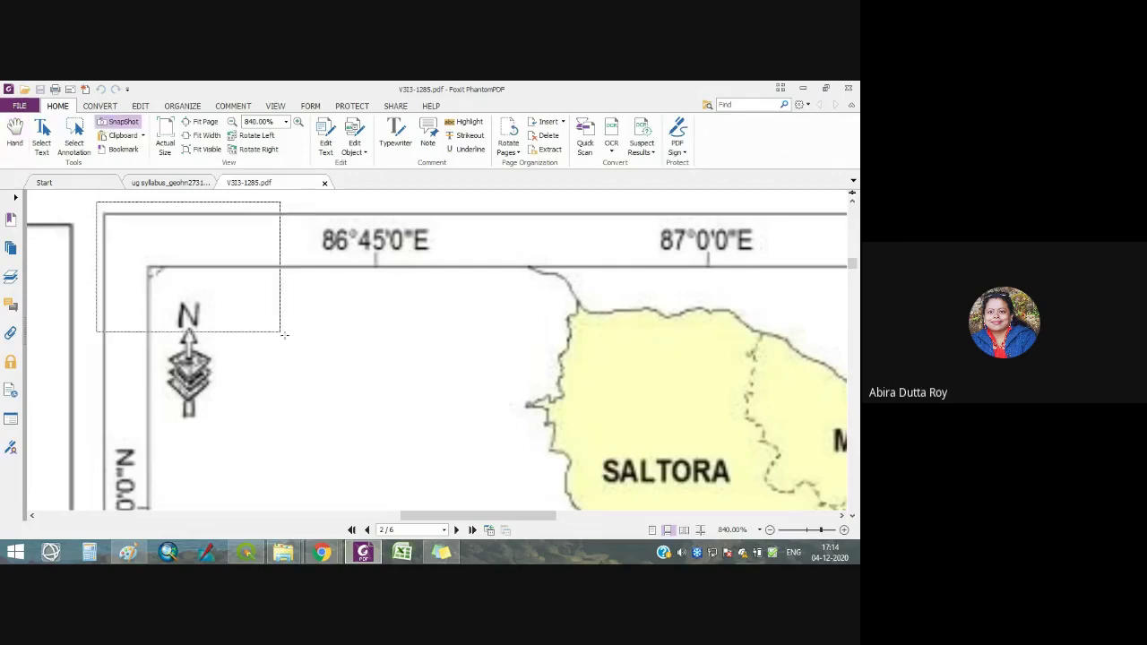
scroll(439, 350, "down", 5)
scroll(743, 529, "down", 10)
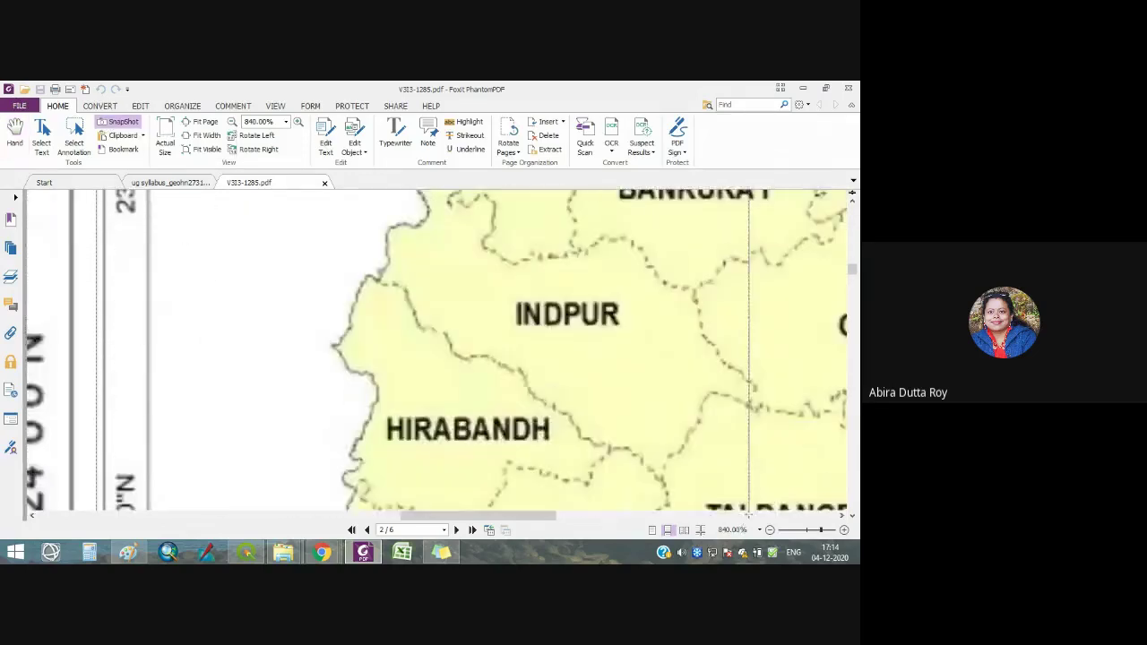
scroll(765, 511, "down", 10)
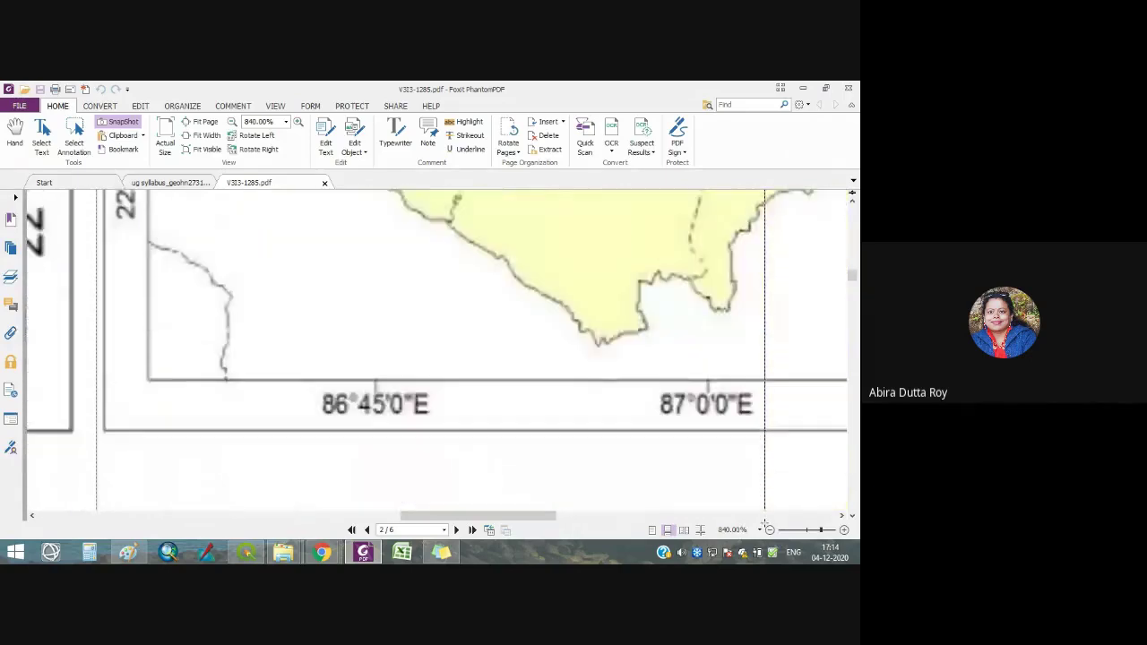
left_click_drag(857, 366, 688, 347)
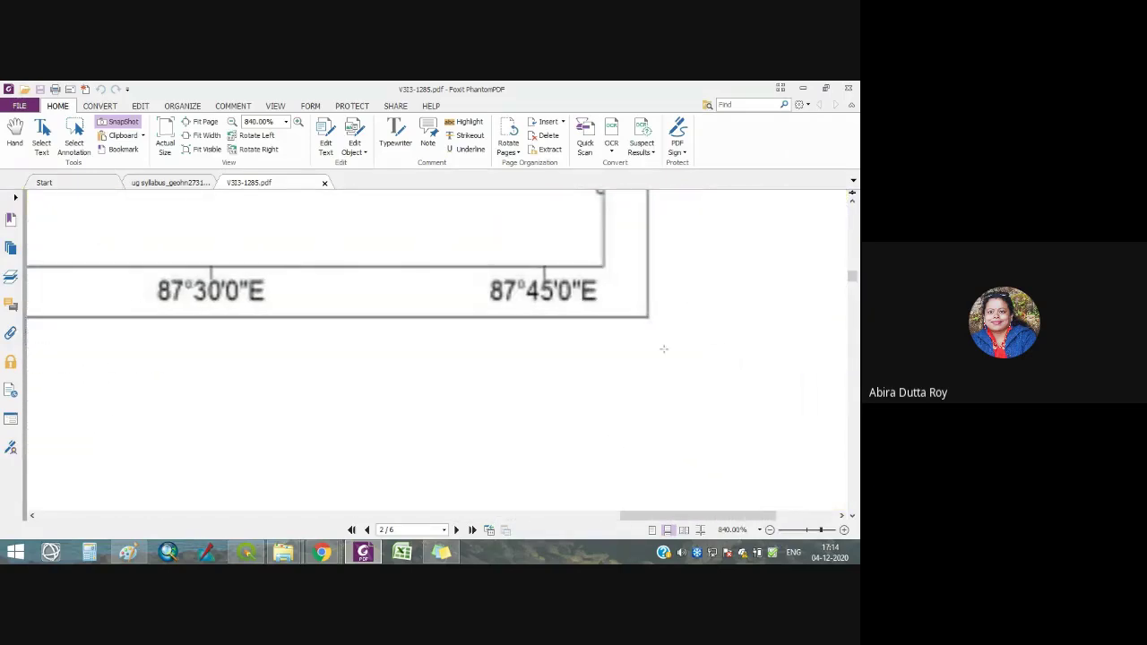
right_click(298, 243)
left_click(323, 253)
Switch to Paint, paste the copied Bankura District map, and reduce the view to 25%.
left_click(128, 552)
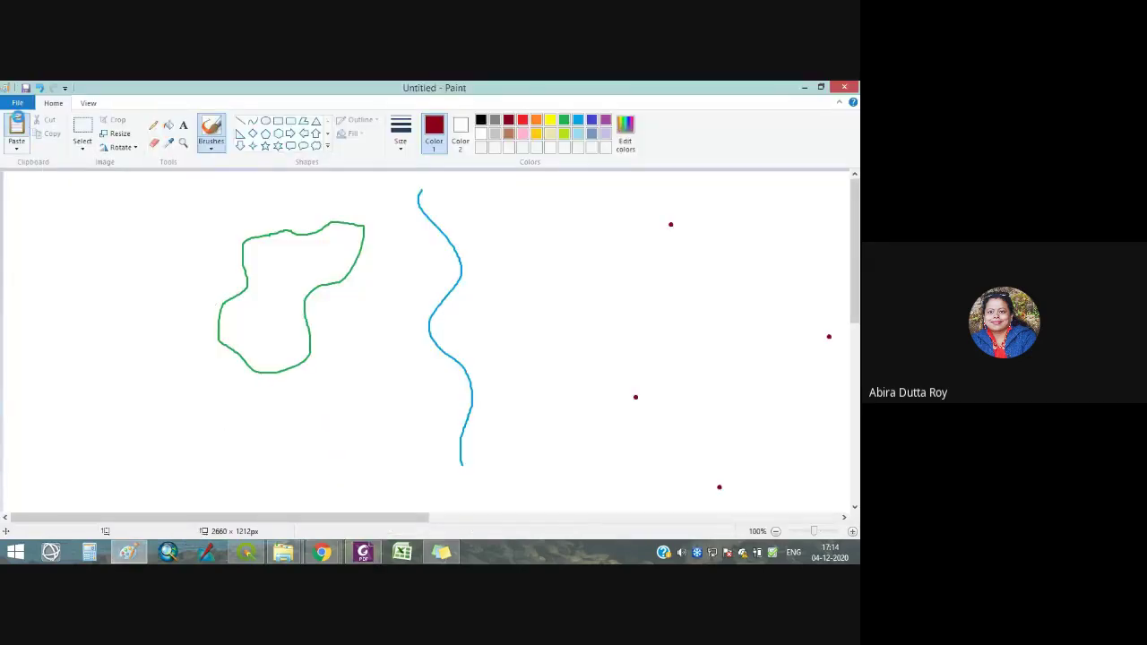
left_click(16, 128)
left_click_drag(809, 532, 794, 535)
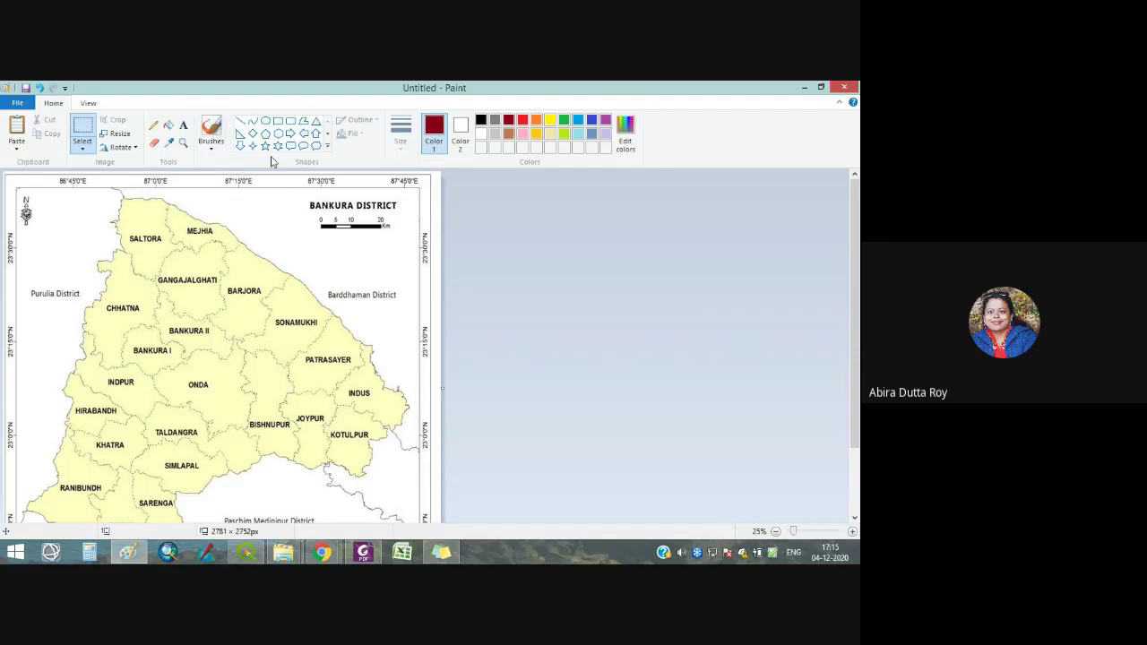
Draw vertical lines of the thinnest size across the map along the 86°45'0"E and 87°30'0"E longitudes.
left_click(240, 126)
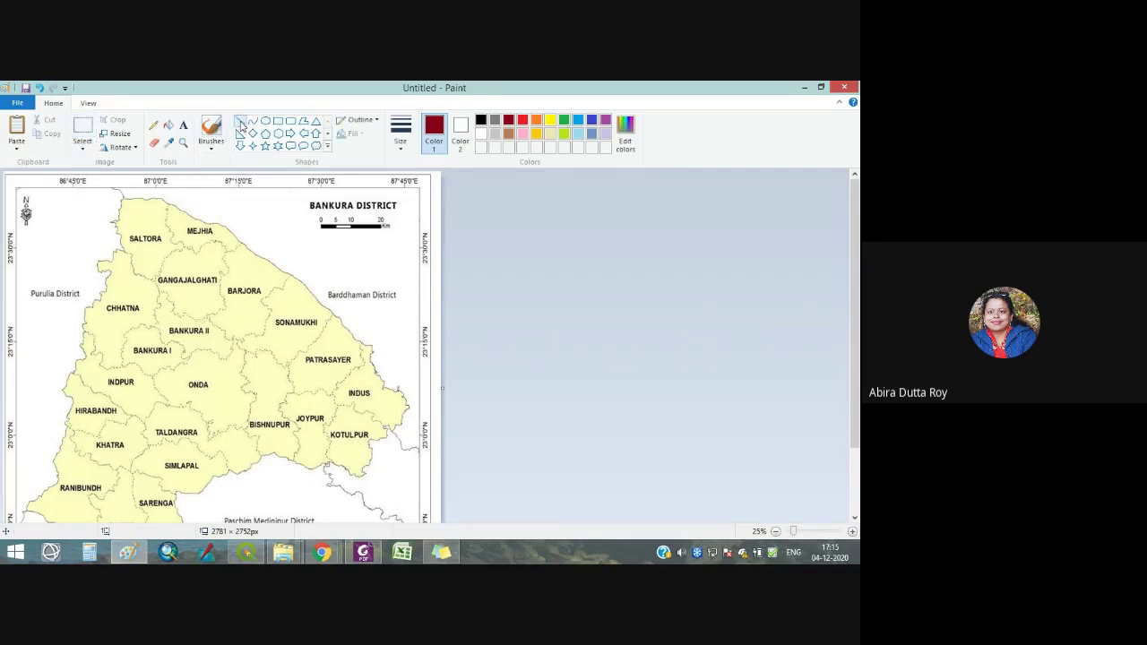
left_click(401, 134)
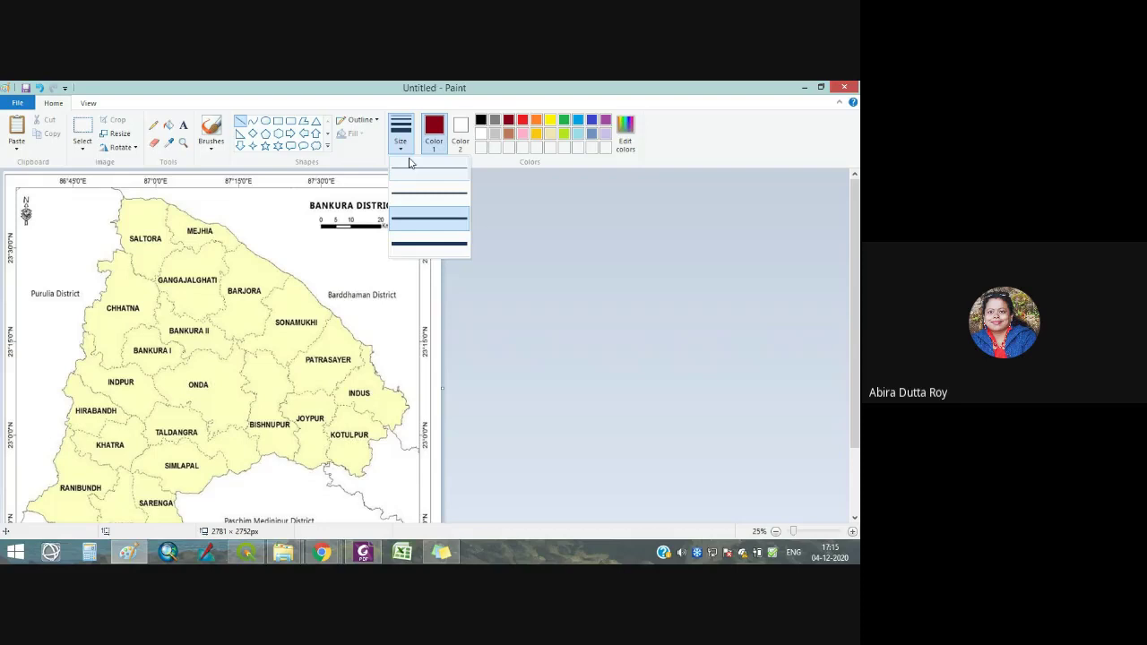
left_click(410, 164)
mouse_move(73, 189)
left_mouse_down()
mouse_move(64, 225)
mouse_move(73, 500)
left_mouse_up()
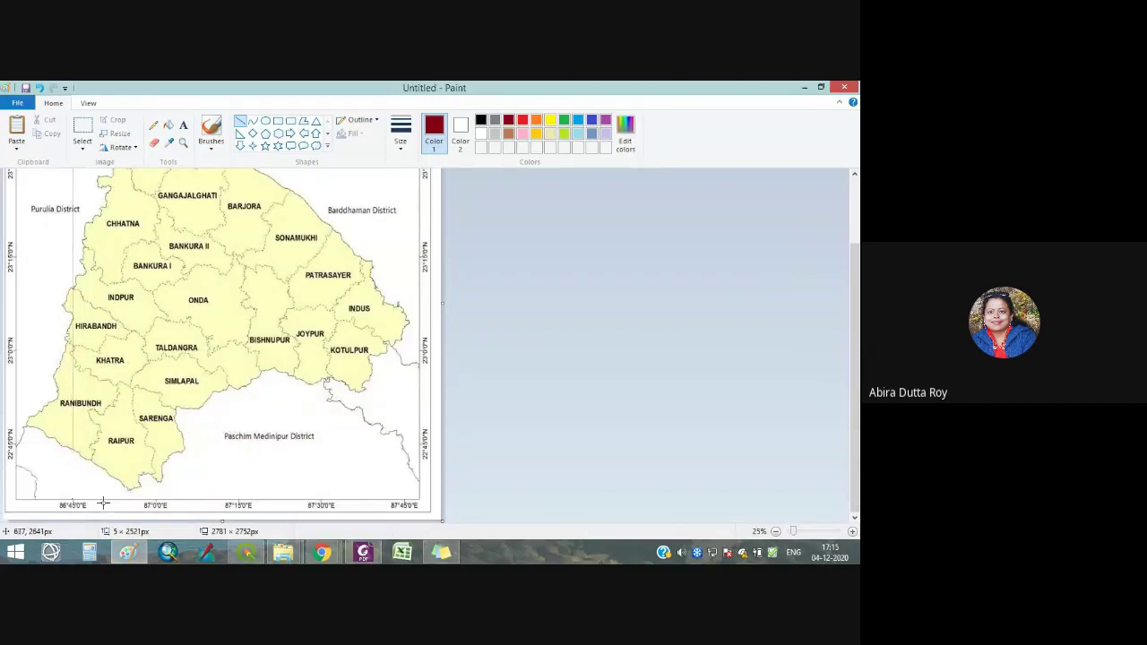
left_click(176, 472)
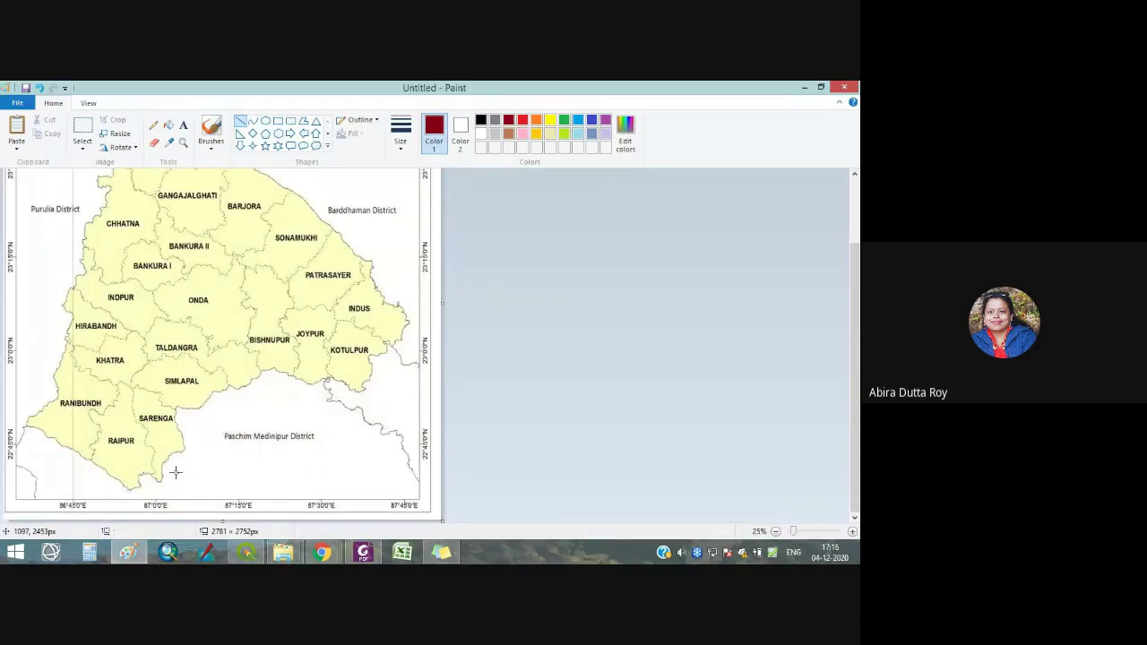
scroll(313, 312, "up", 2)
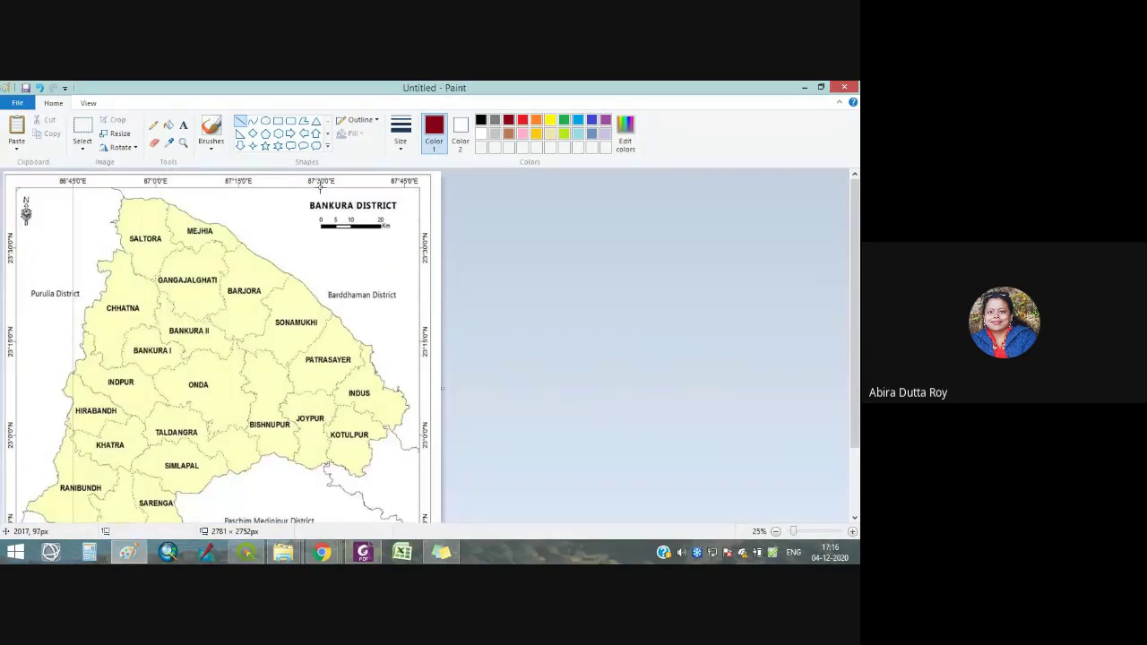
mouse_move(319, 187)
left_mouse_down()
mouse_move(337, 484)
mouse_move(325, 477)
mouse_move(320, 500)
left_mouse_up()
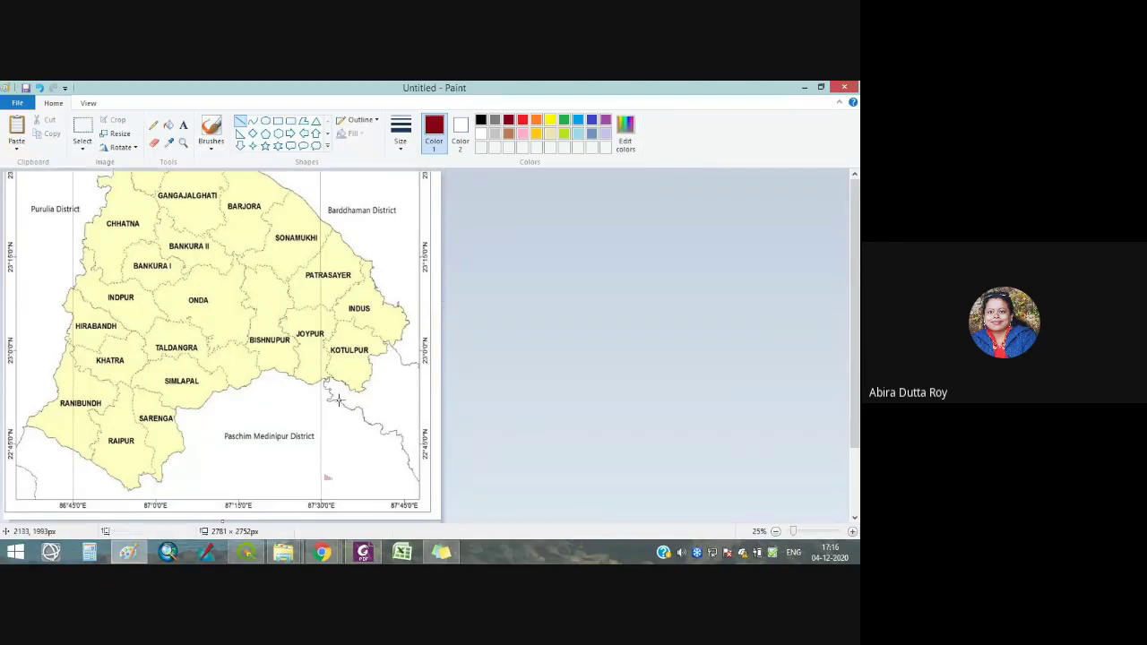
scroll(43, 315, "up", 2)
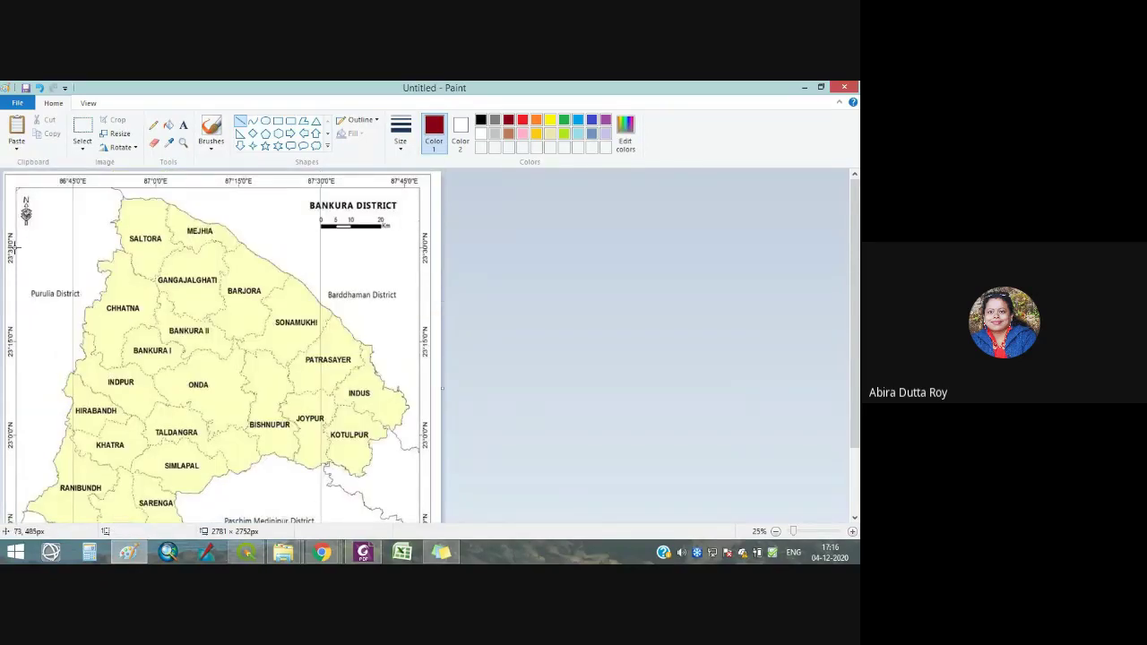
Draw straight horizontal lines across the map along the 23°30'0"N and 22°45'0"N latitudes, undoing any slanted attempt.
left_click_drag(14, 249, 422, 249)
scroll(55, 426, "down", 2)
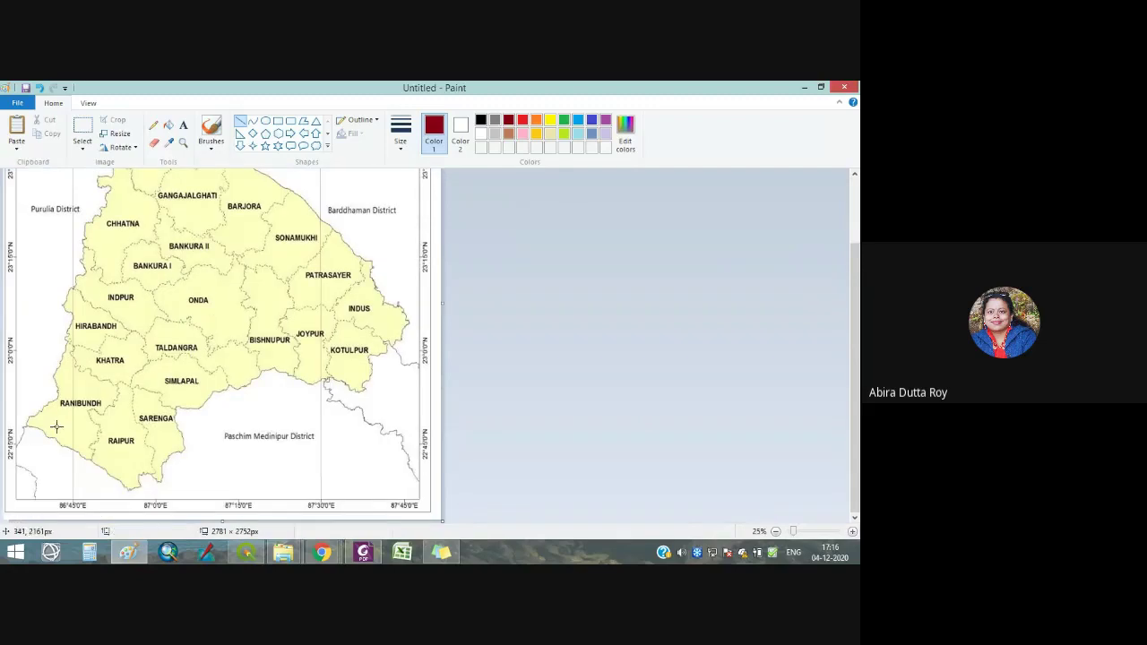
left_click_drag(14, 441, 418, 442)
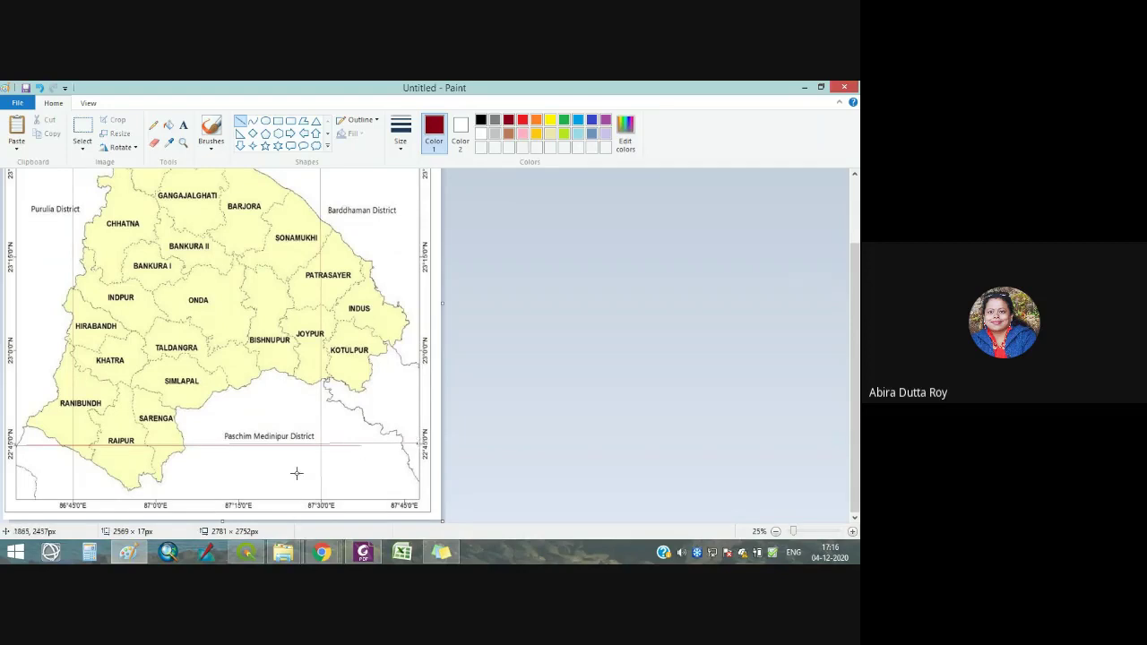
key("ctrl+z")
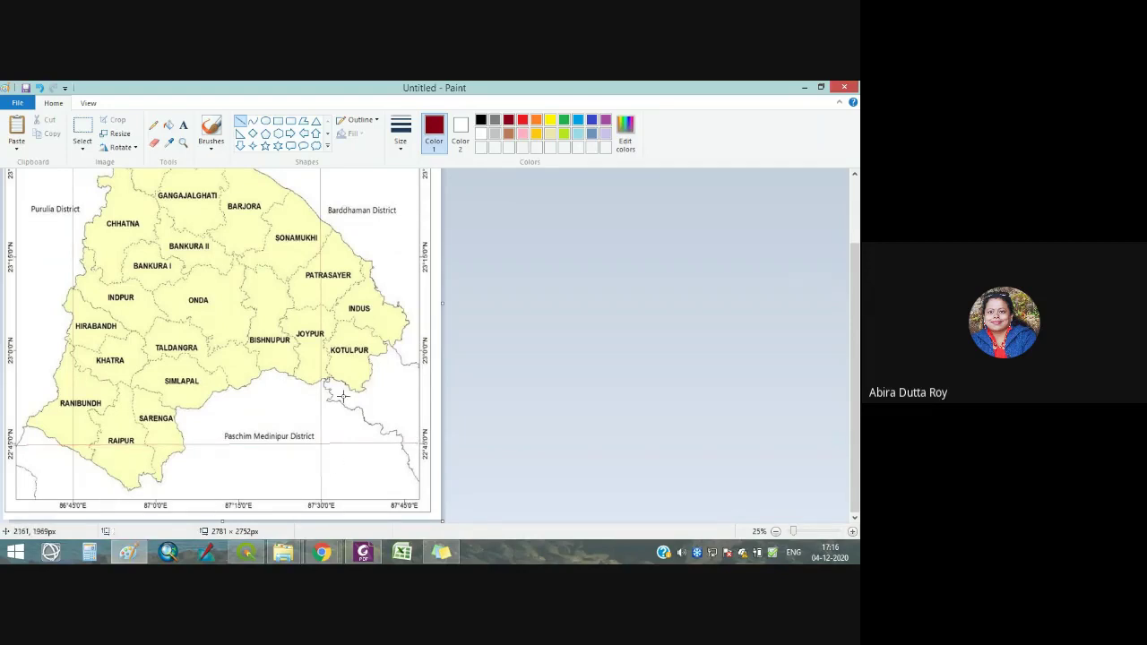
scroll(88, 345, "up", 2)
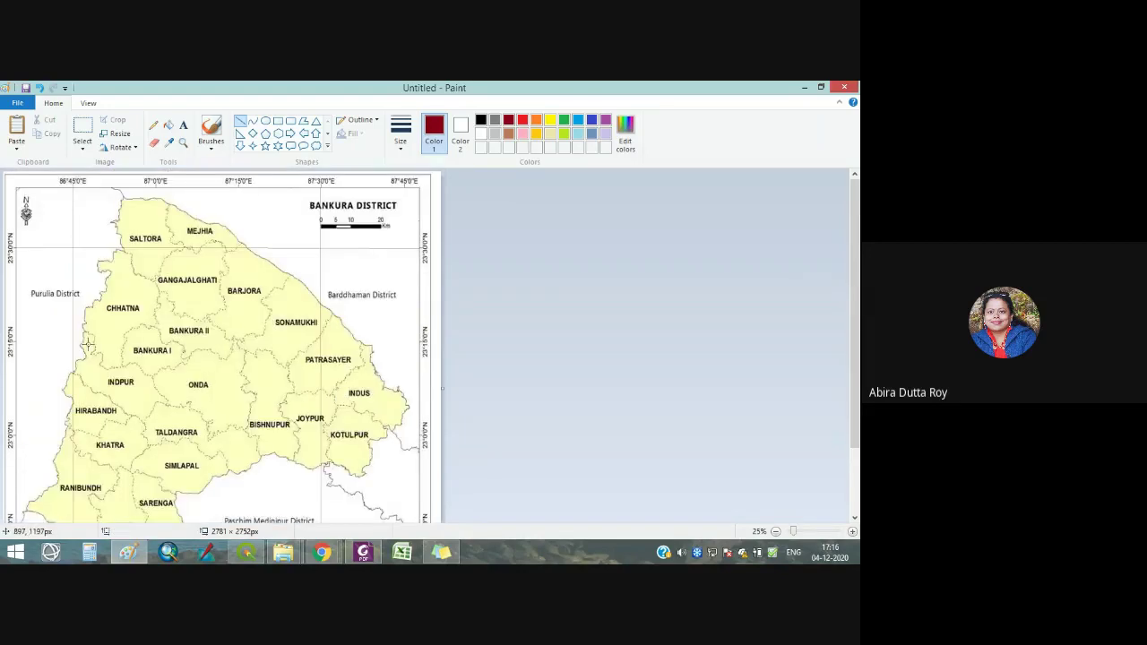
Start saving the map as a new picture and set the file type to JPEG.
left_click(14, 104)
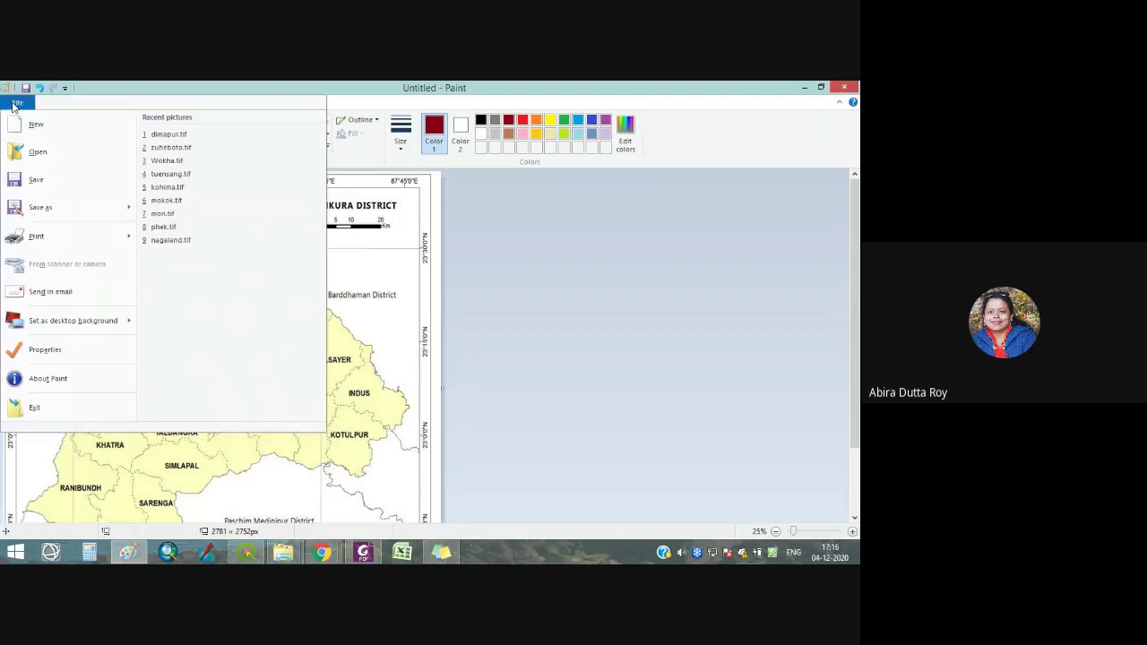
left_click(35, 216)
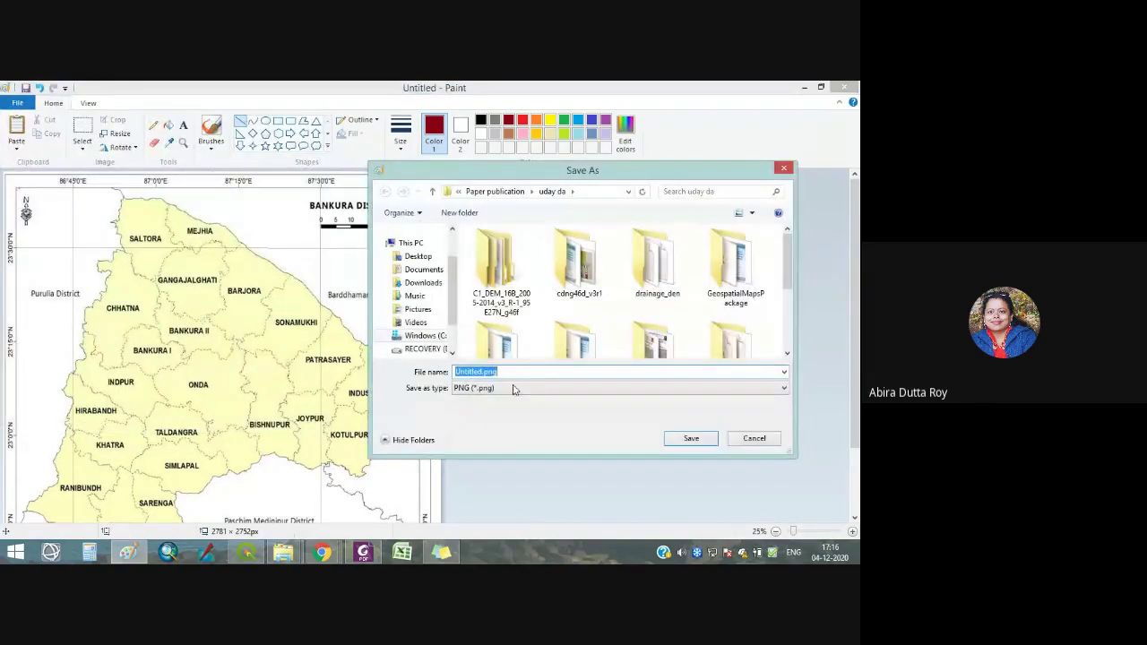
left_click(511, 389)
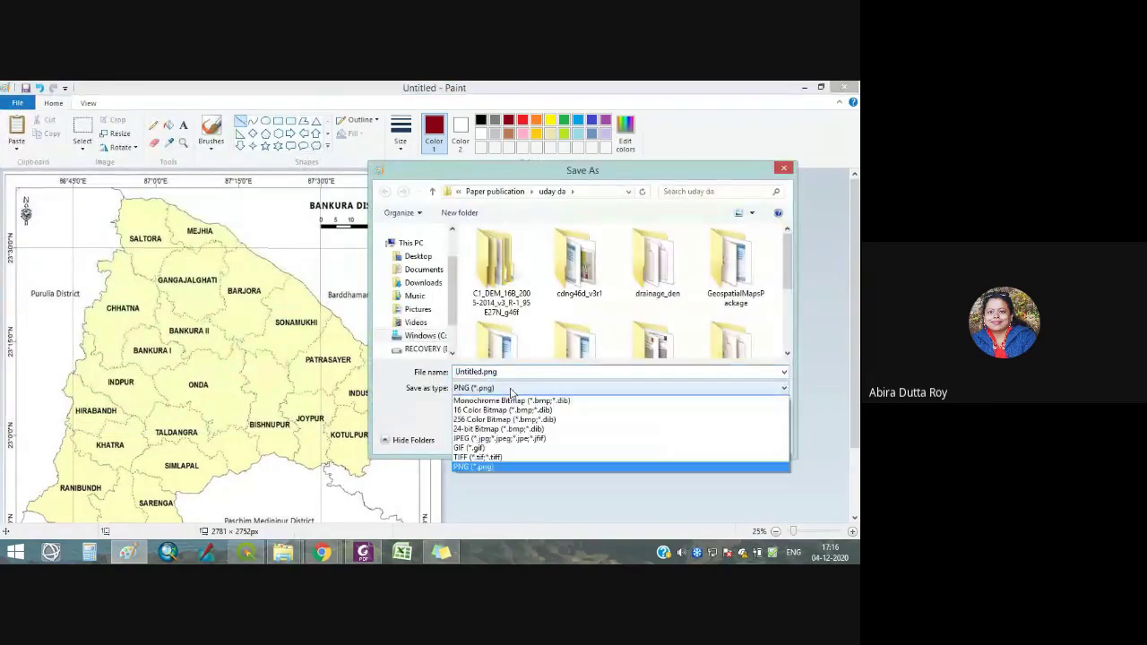
left_click(503, 439)
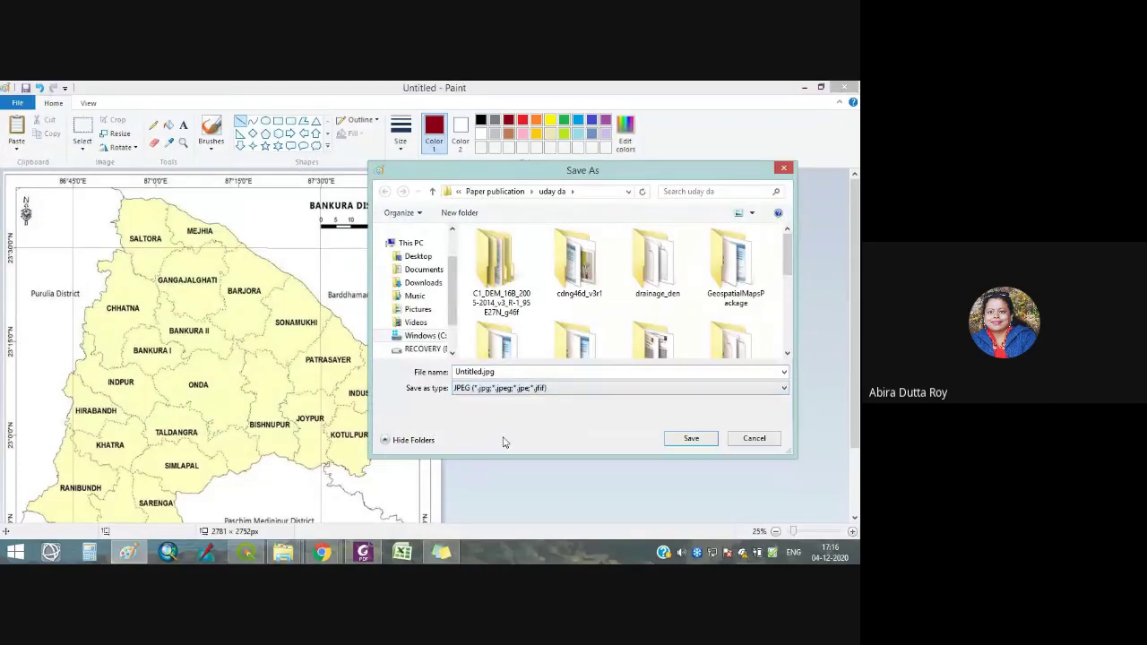
Choose the RS_GIS folder inside BZSMMV > UG syllabus as the save location.
left_click(493, 192)
left_click(482, 192)
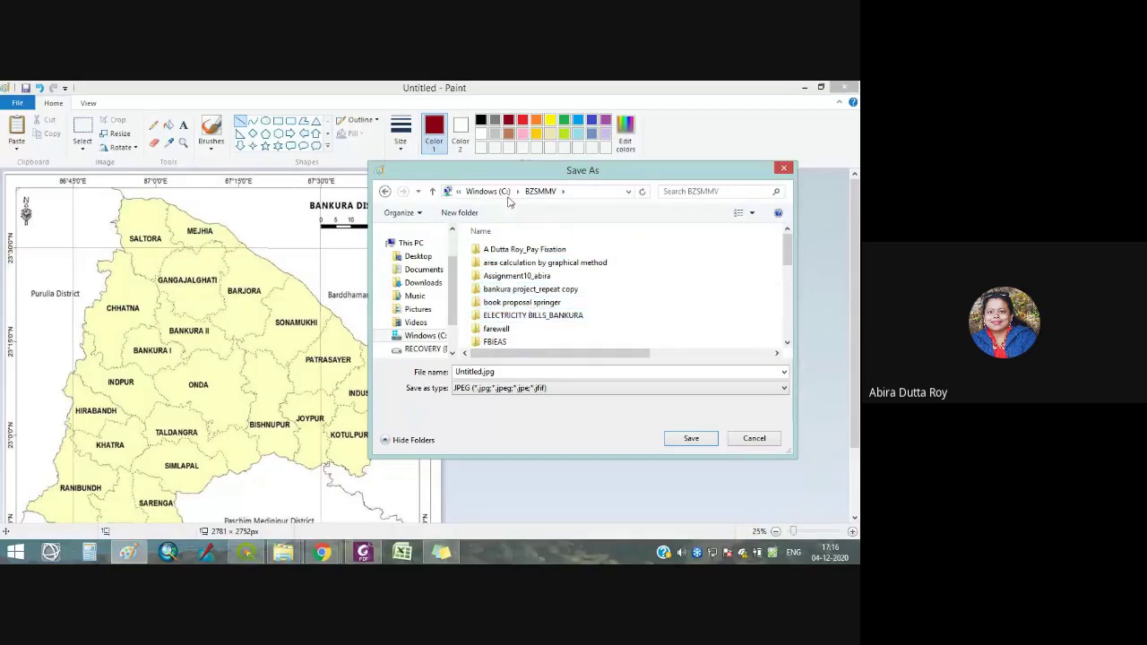
left_click_drag(788, 251, 790, 325)
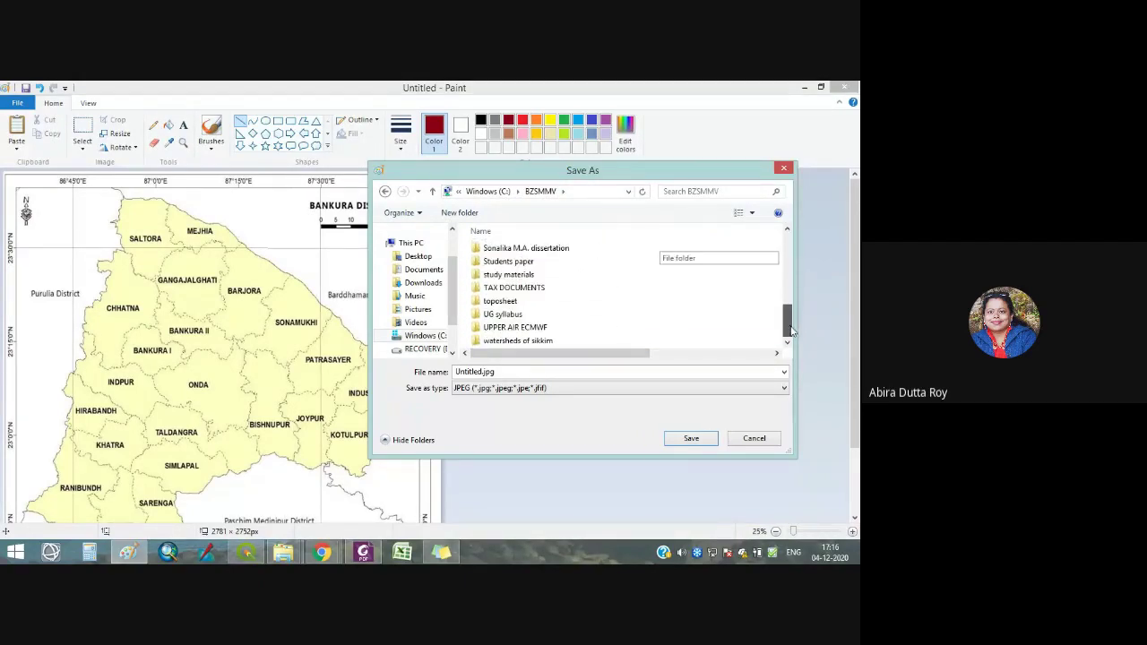
left_click(498, 317)
double_click(497, 318)
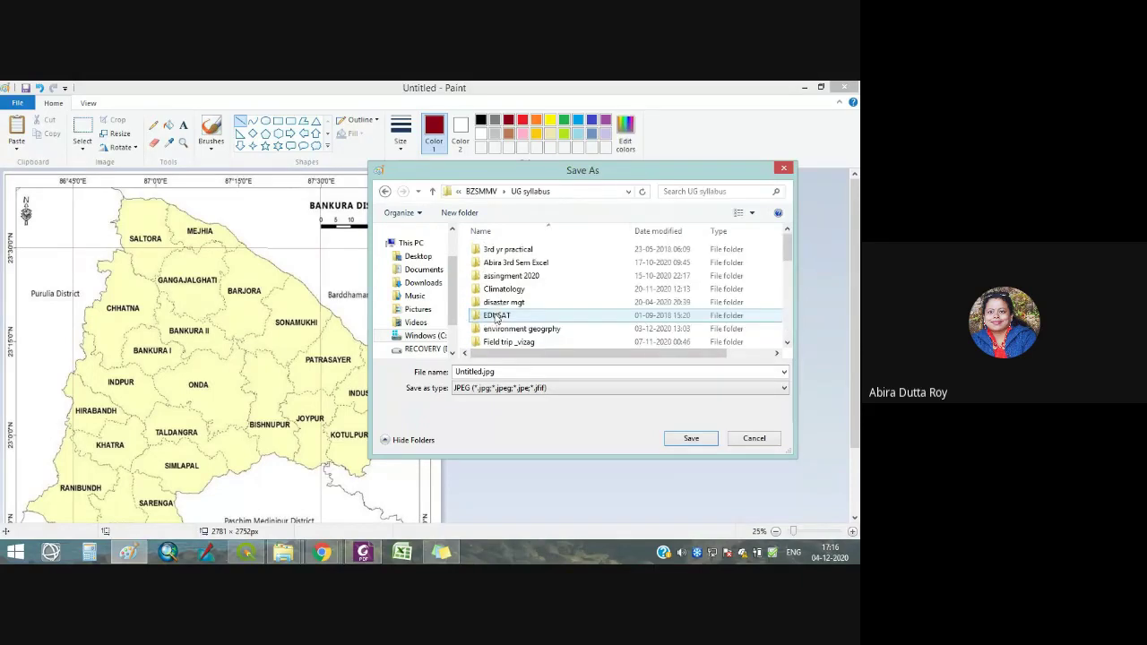
scroll(779, 287, "down", 7)
double_click(495, 309)
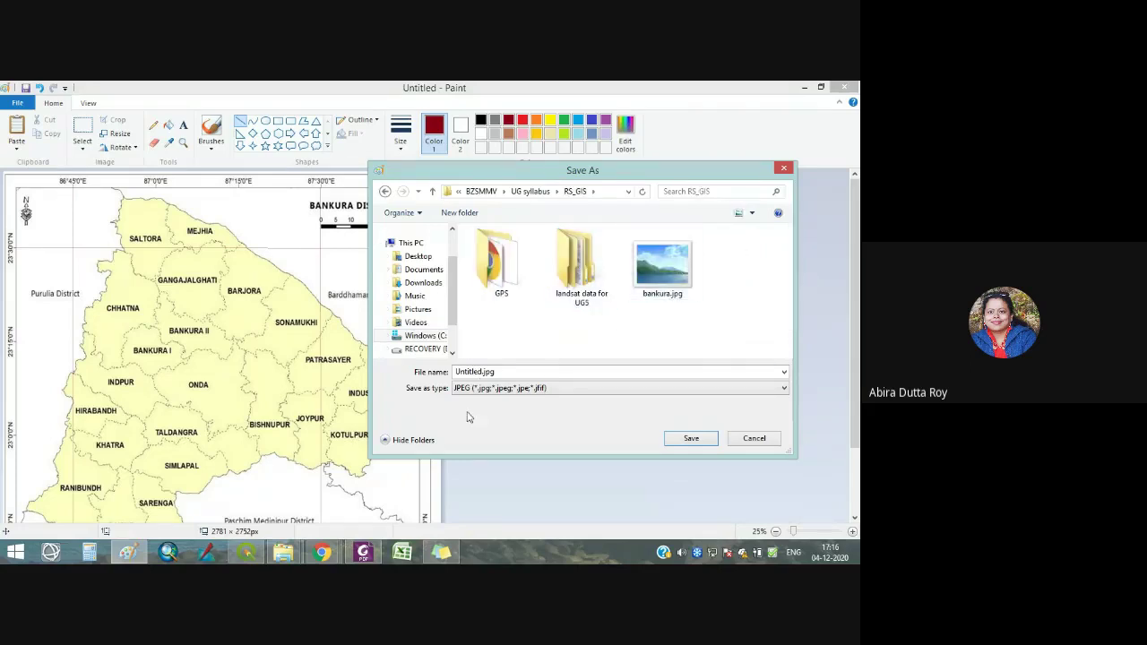
Save the map picture in the RS_GIS folder under the file name bankura2.jpg.
left_click(663, 271)
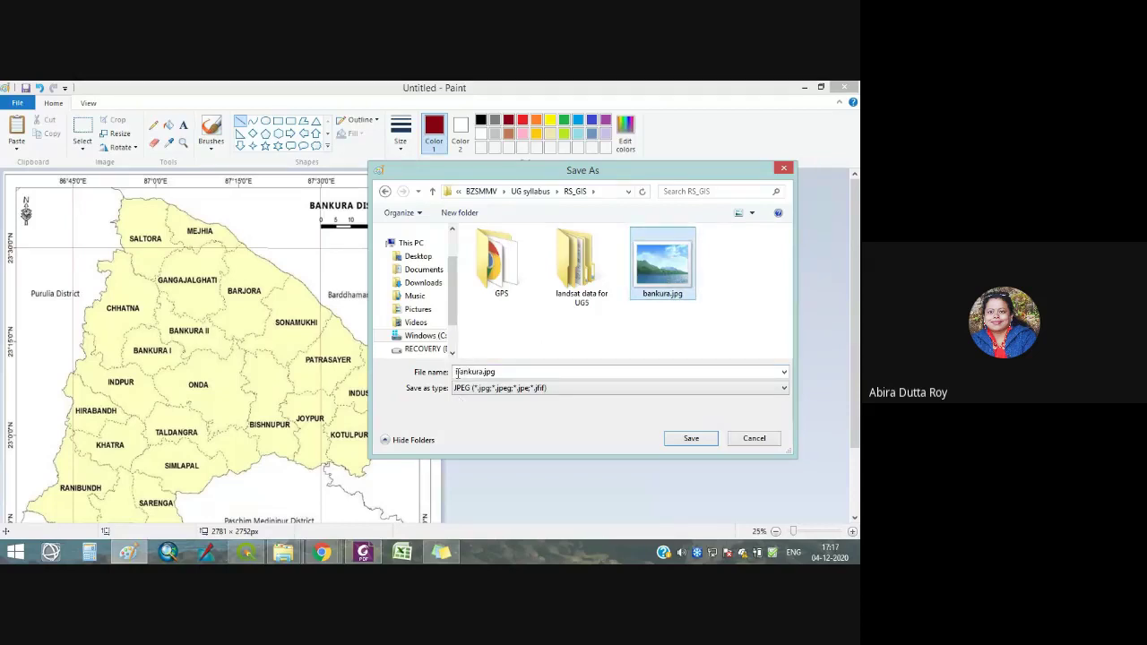
double_click(472, 372)
left_click(483, 371)
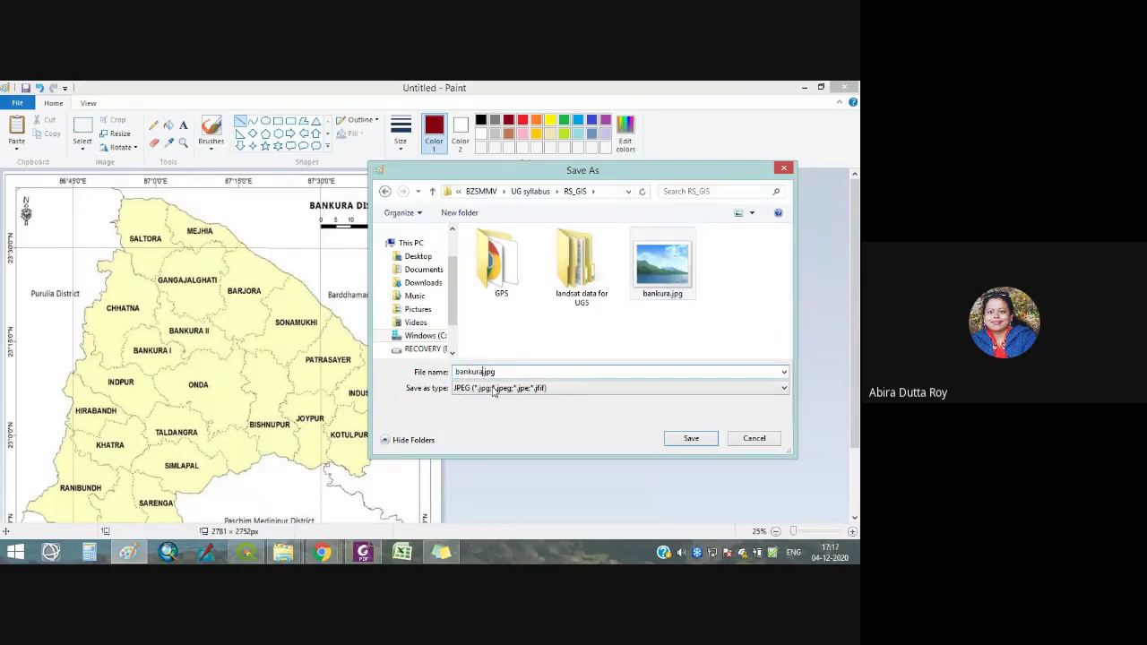
type("2")
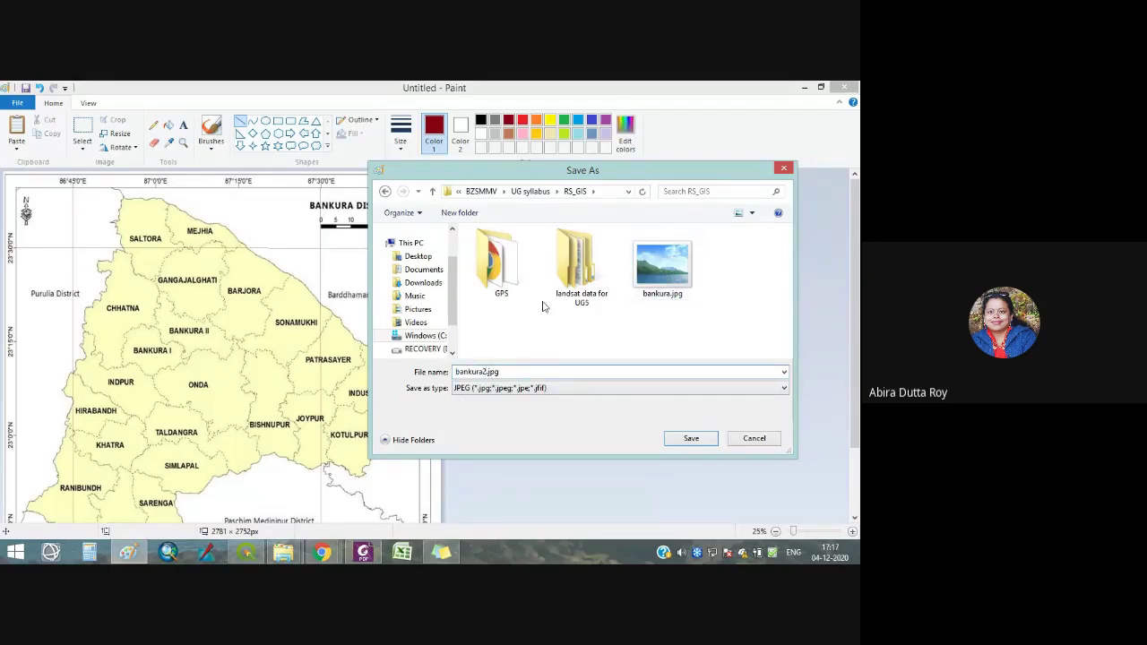
left_click(691, 438)
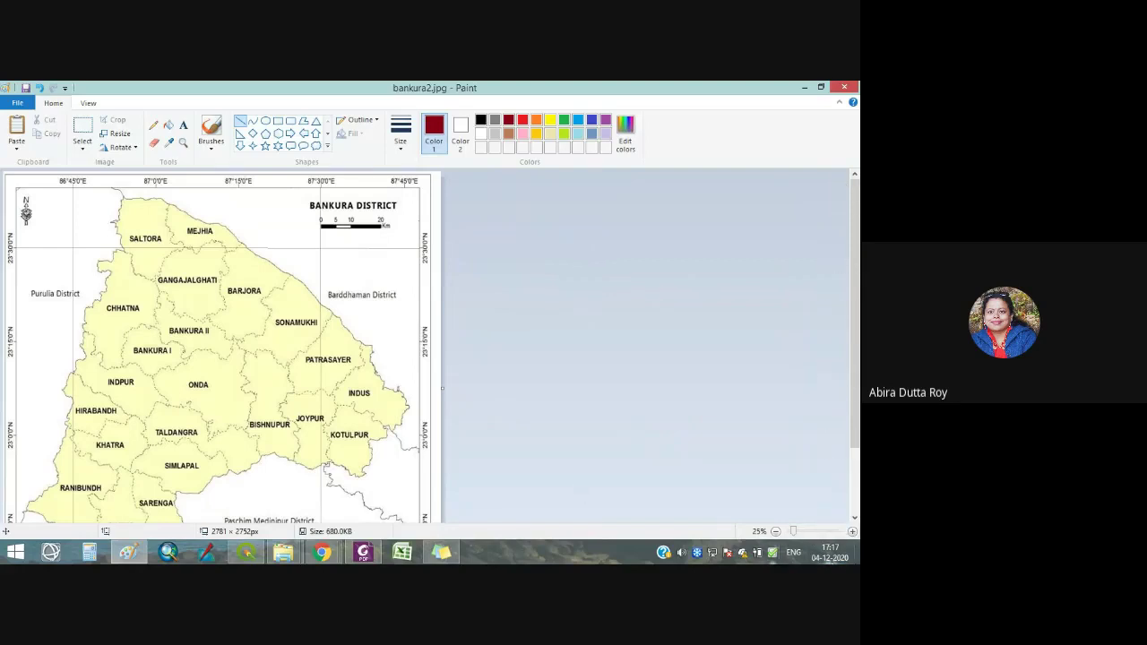
Examine the drawn latitude and longitude lines and their coordinate labels across the saved map at several magnifications.
left_click_drag(819, 534, 822, 532)
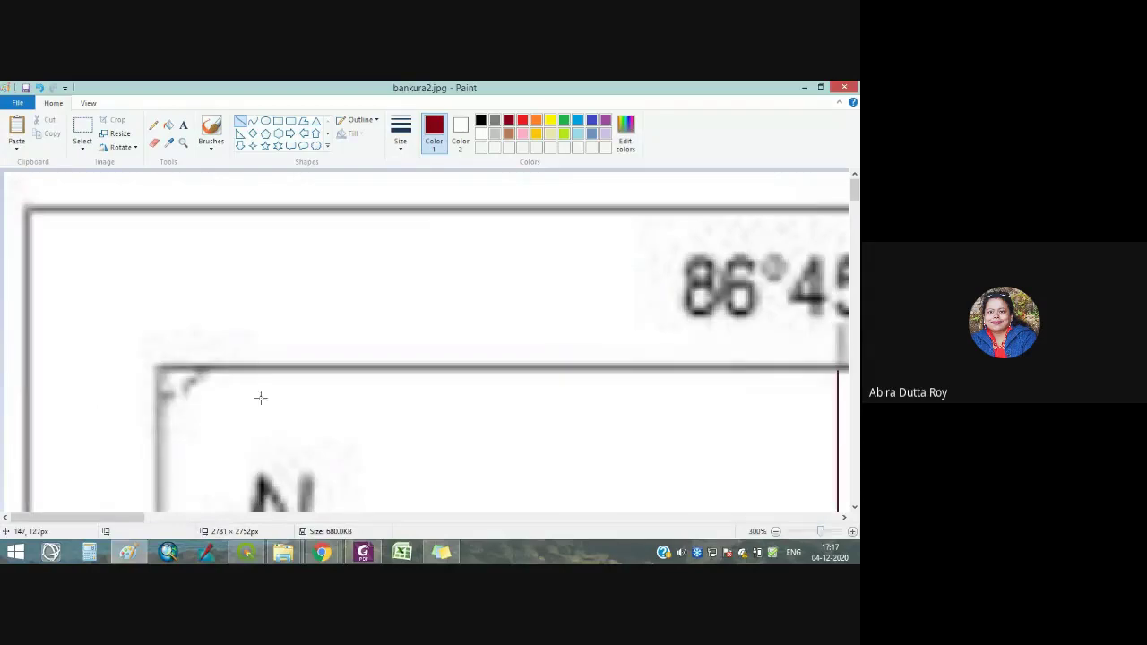
left_click_drag(130, 520, 403, 508)
left_click_drag(824, 533, 842, 533)
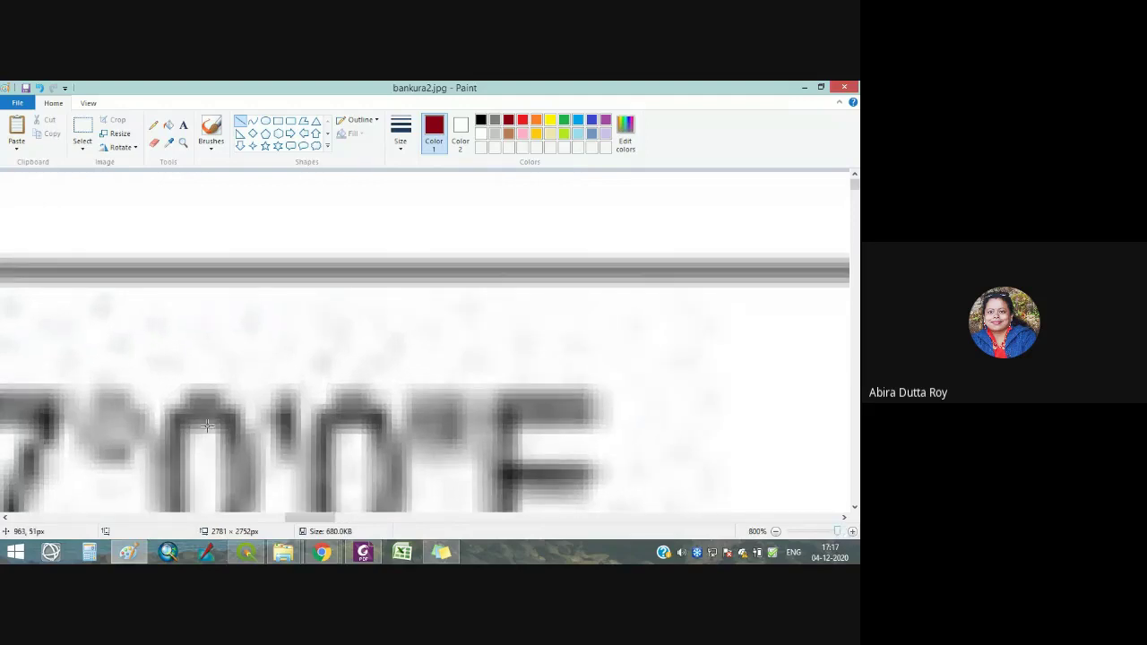
left_click(814, 534)
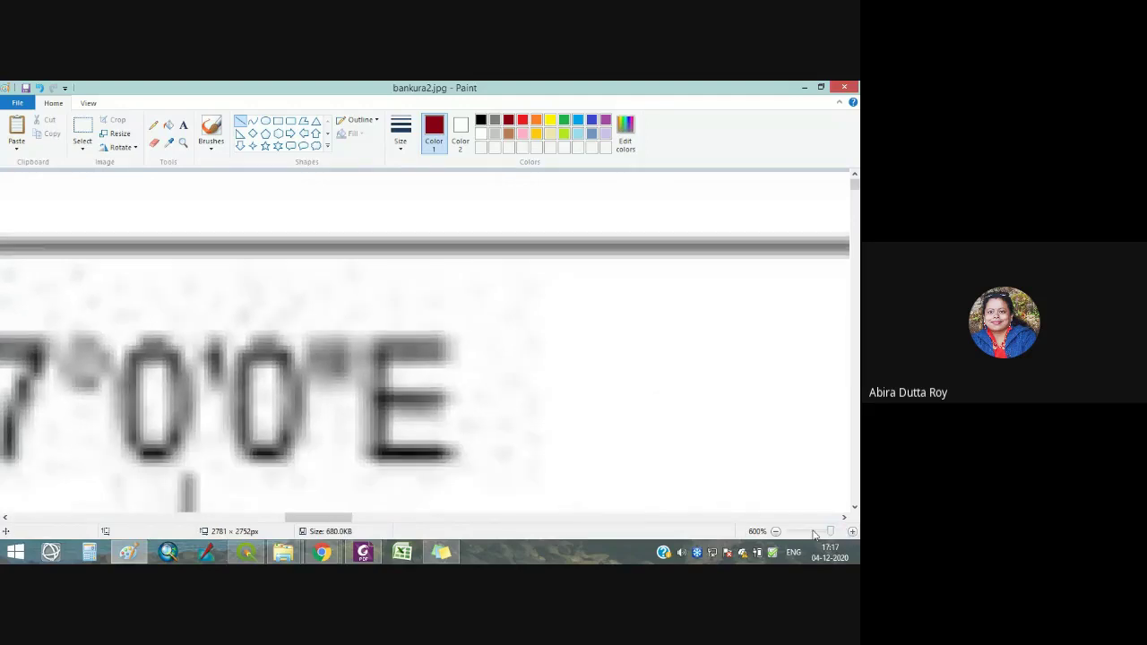
left_click(813, 534)
left_click(814, 534)
left_click(815, 534)
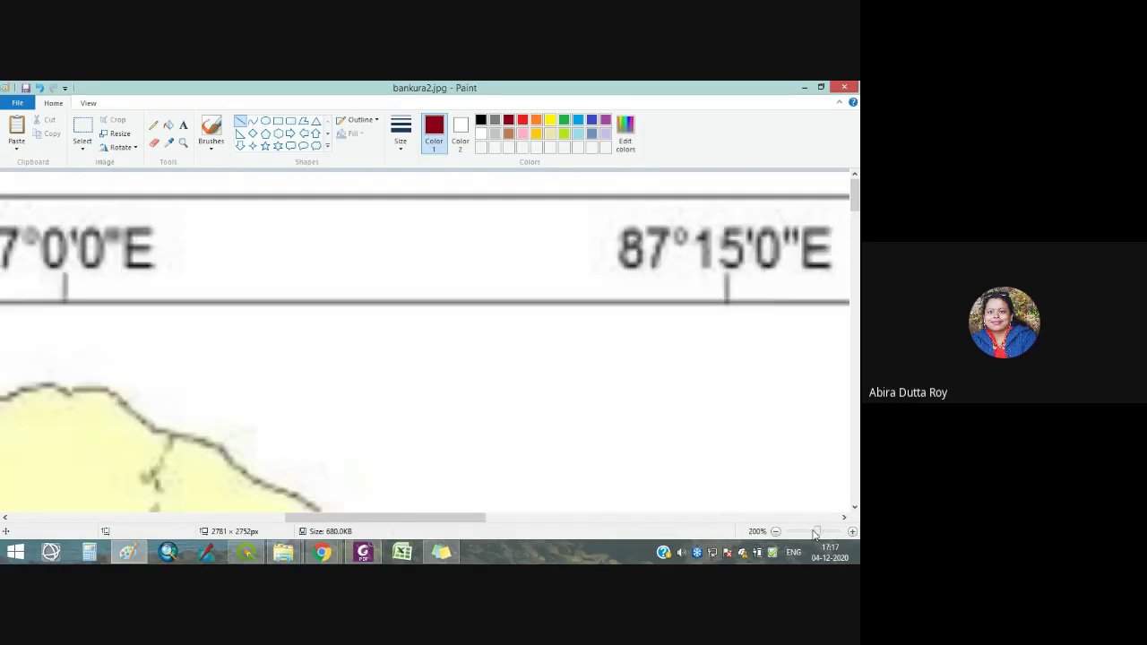
left_click(816, 534)
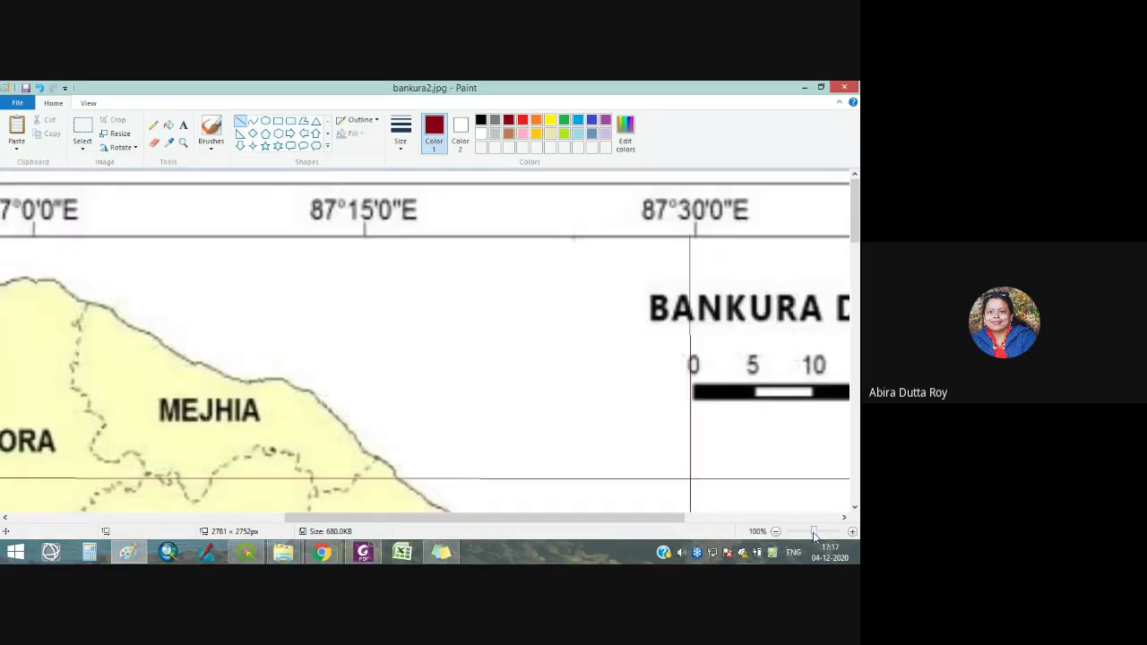
left_click(813, 534)
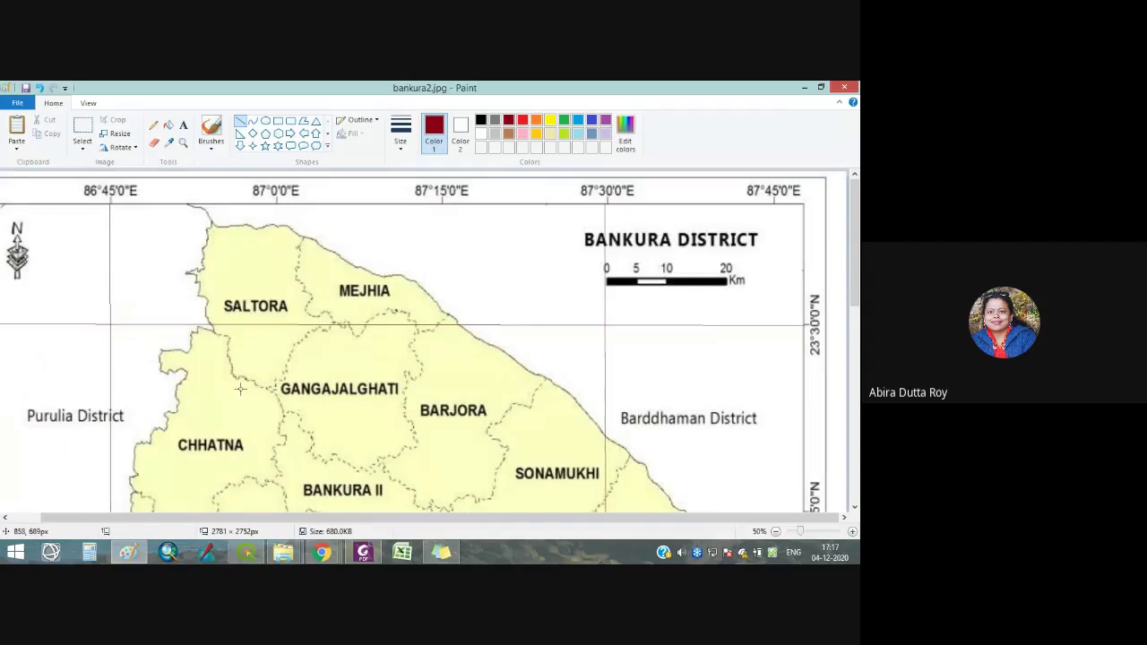
scroll(373, 244, "down", 5)
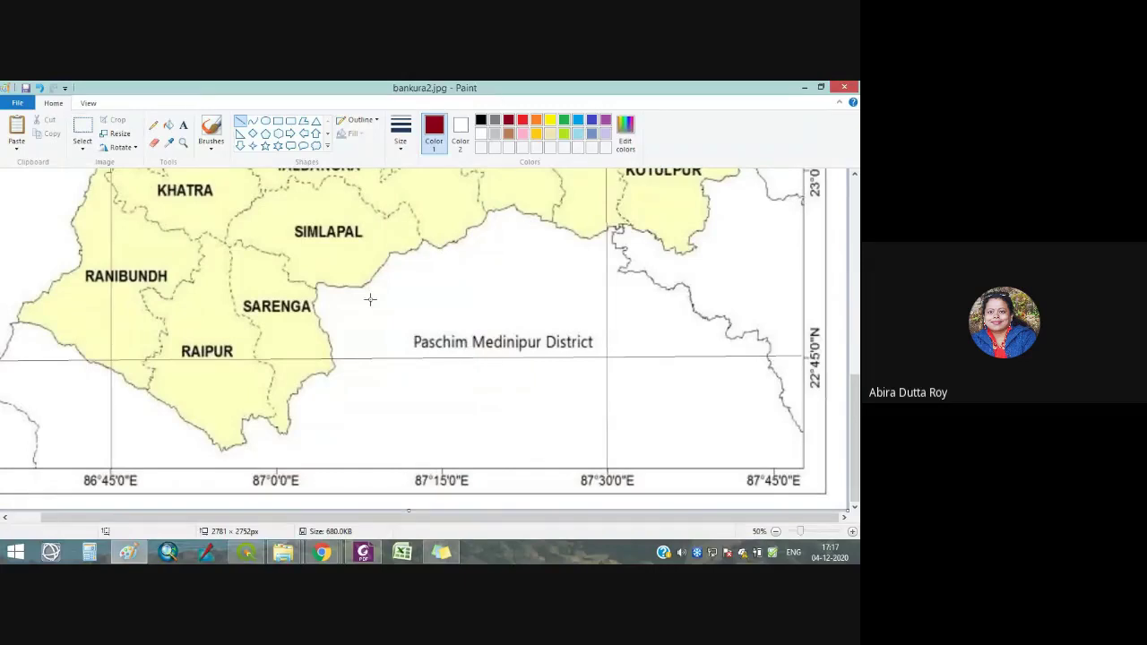
scroll(439, 358, "up", 10)
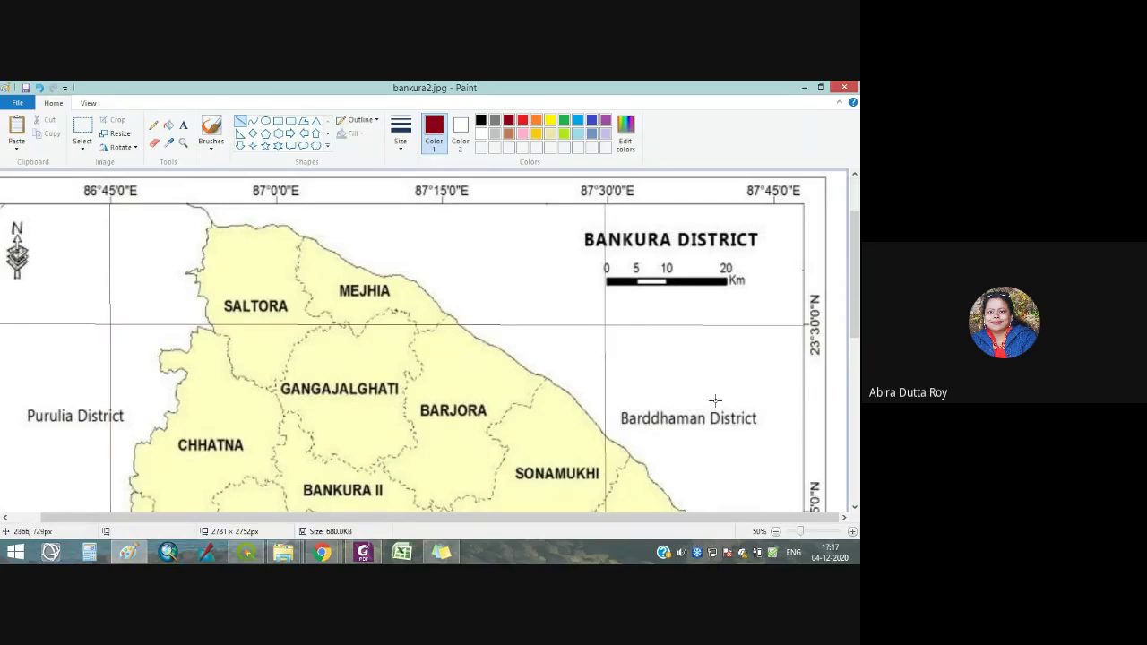
scroll(717, 402, "down", 10)
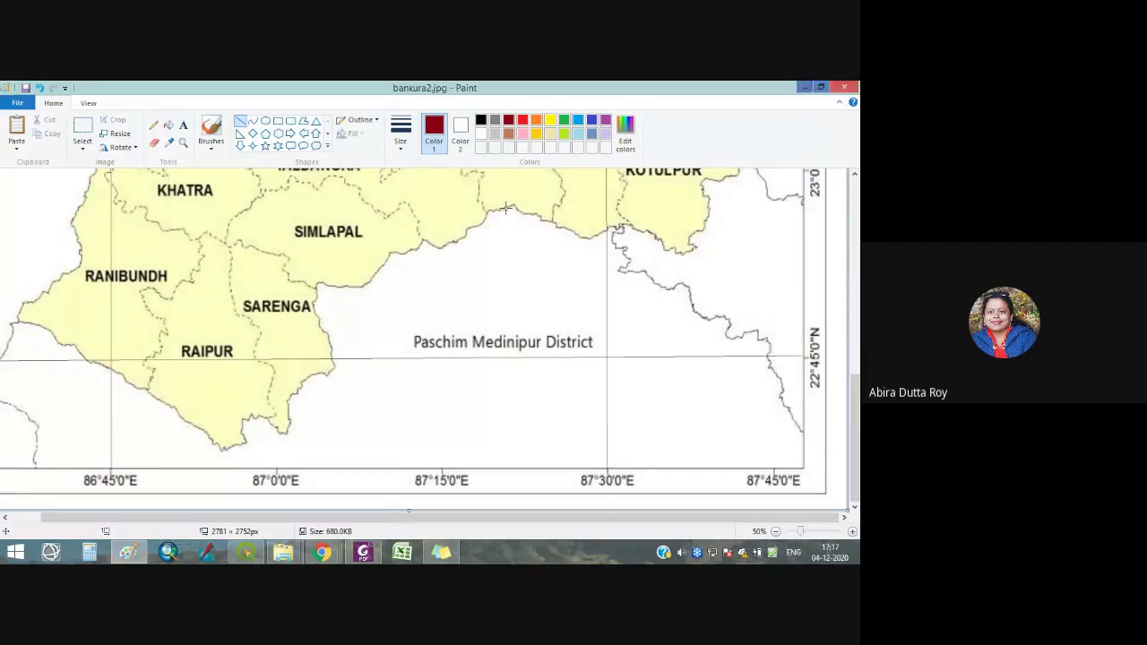
Close the saved map picture and the V3I3-1285.pdf document, and switch to QGIS.
left_click(841, 88)
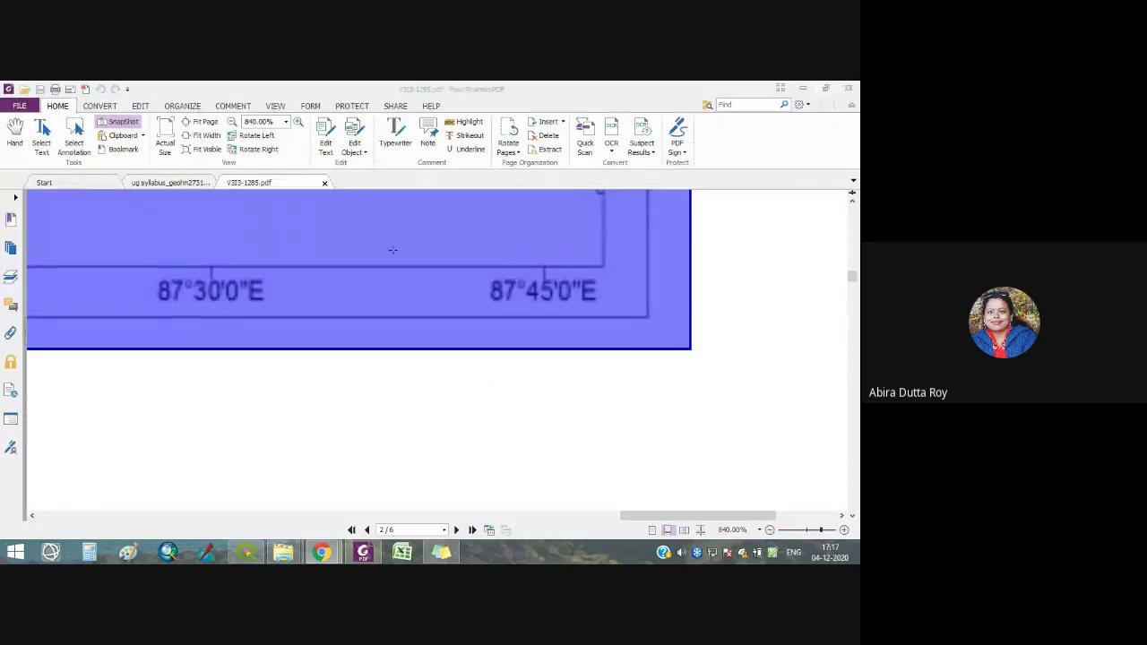
left_click(325, 182)
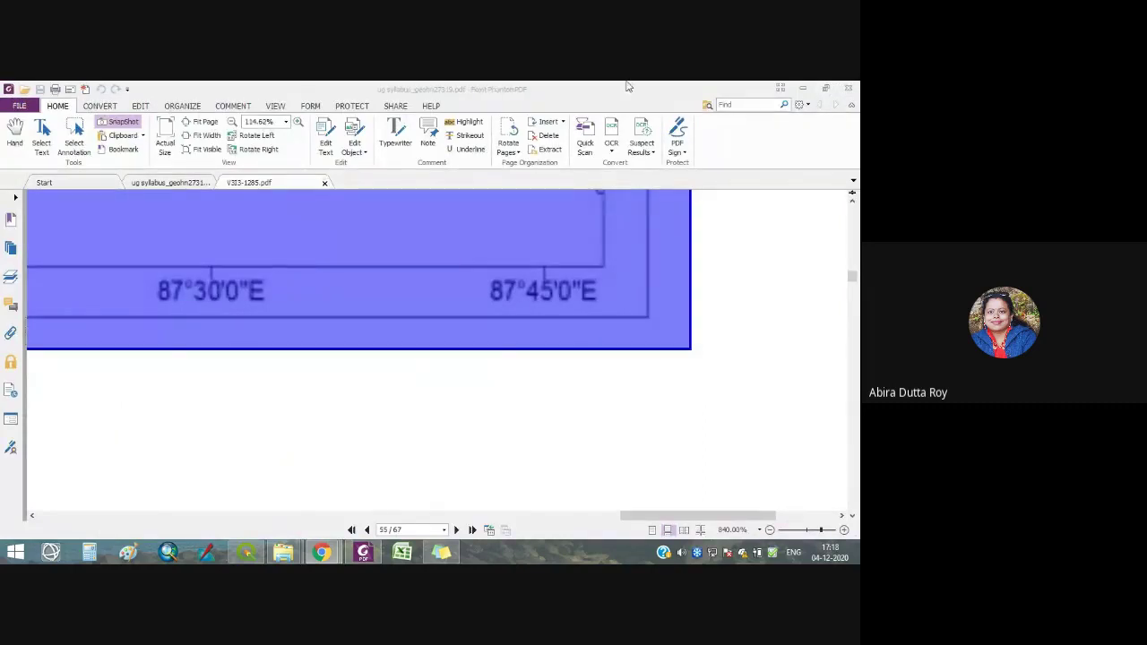
left_click(802, 88)
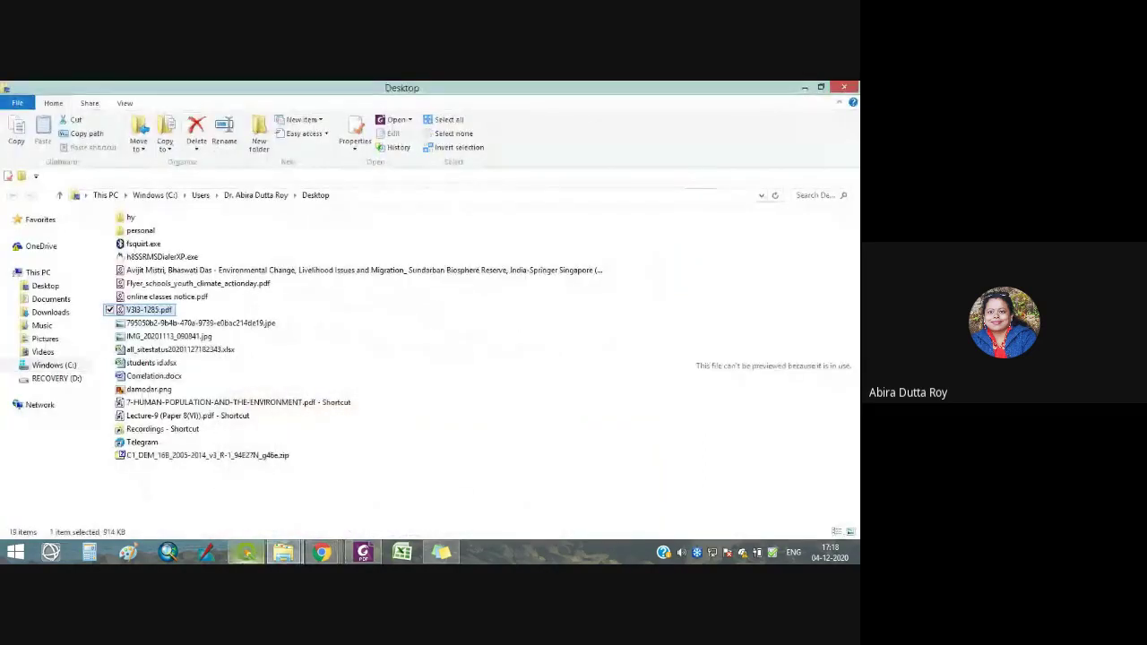
left_click(244, 555)
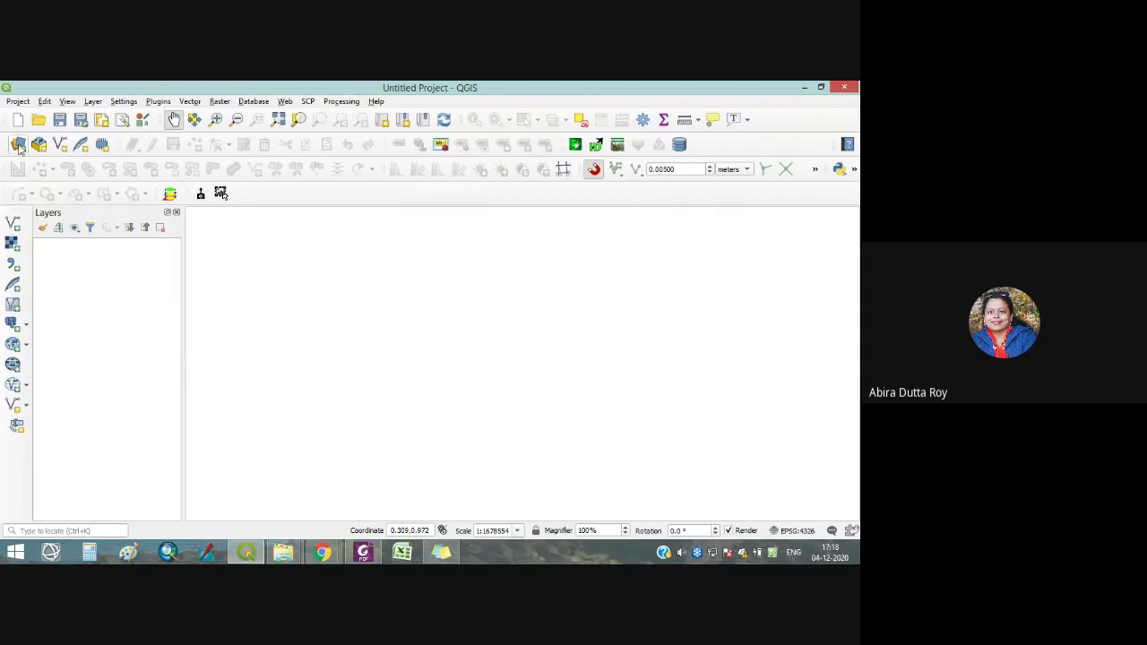
Start adding a raster layer to the untitled project with File as the source type.
left_click(94, 102)
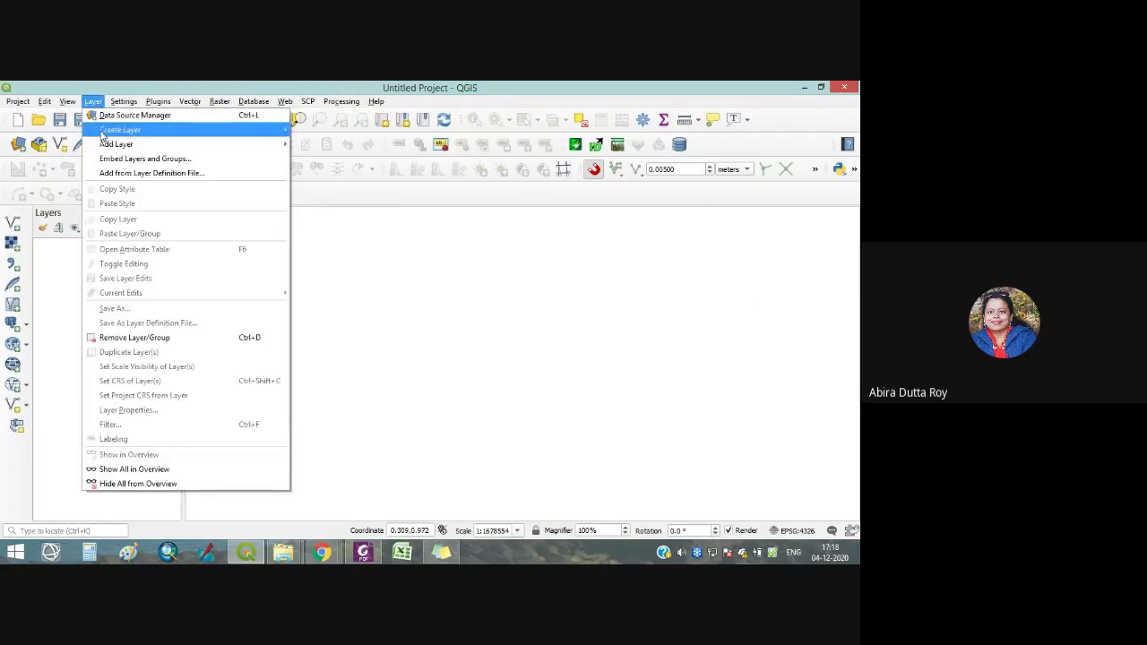
mouse_move(154, 145)
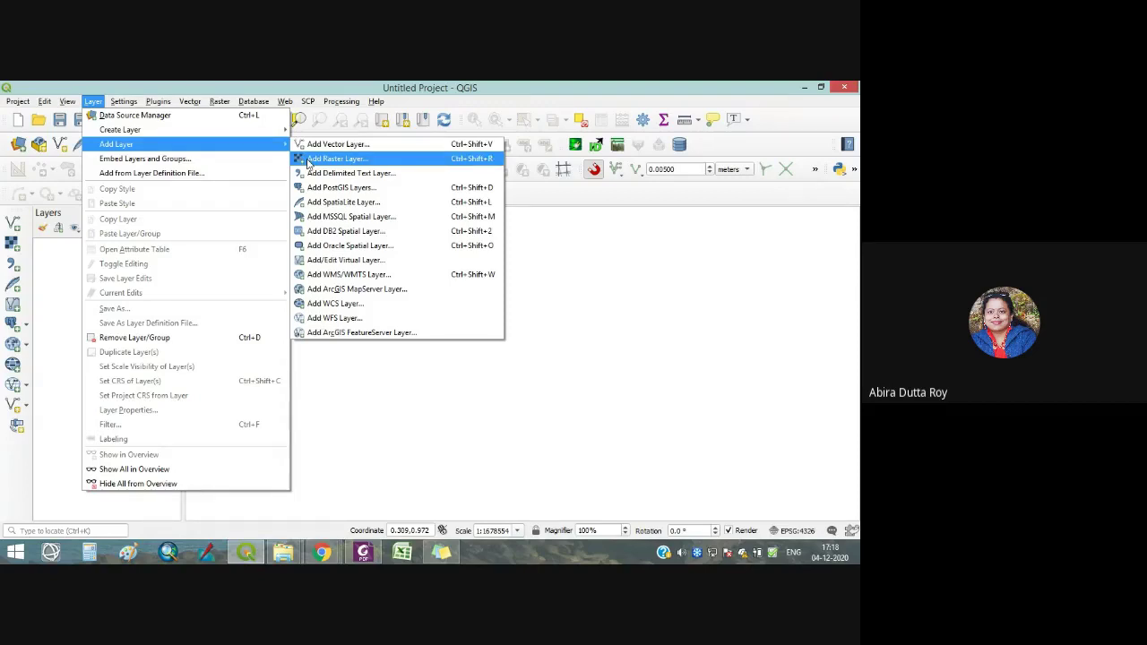
left_click(308, 159)
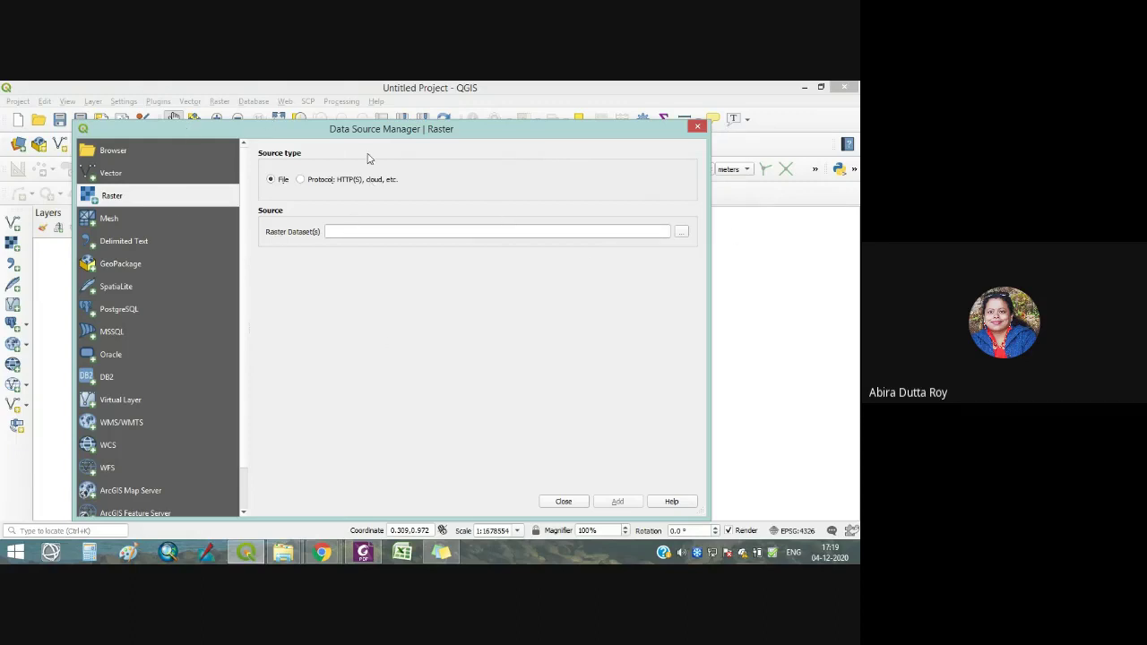
left_click_drag(375, 134, 380, 126)
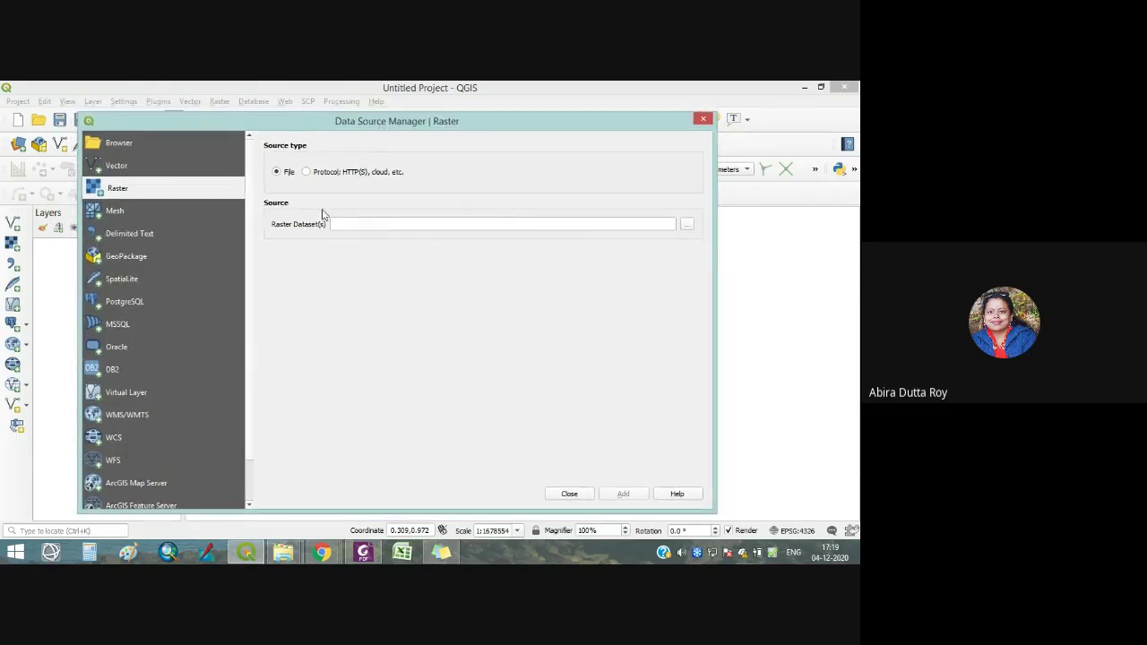
Browse for the raster dataset in the RS_GIS folder inside BZSMMV > UG syllabus.
left_click(687, 225)
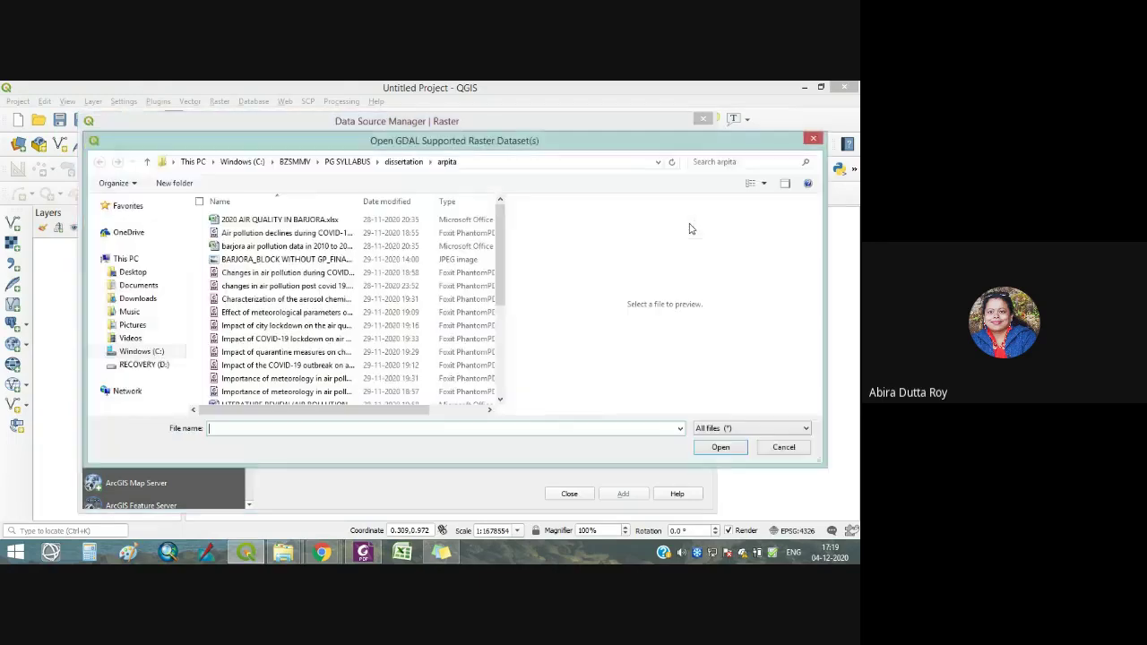
left_click(295, 161)
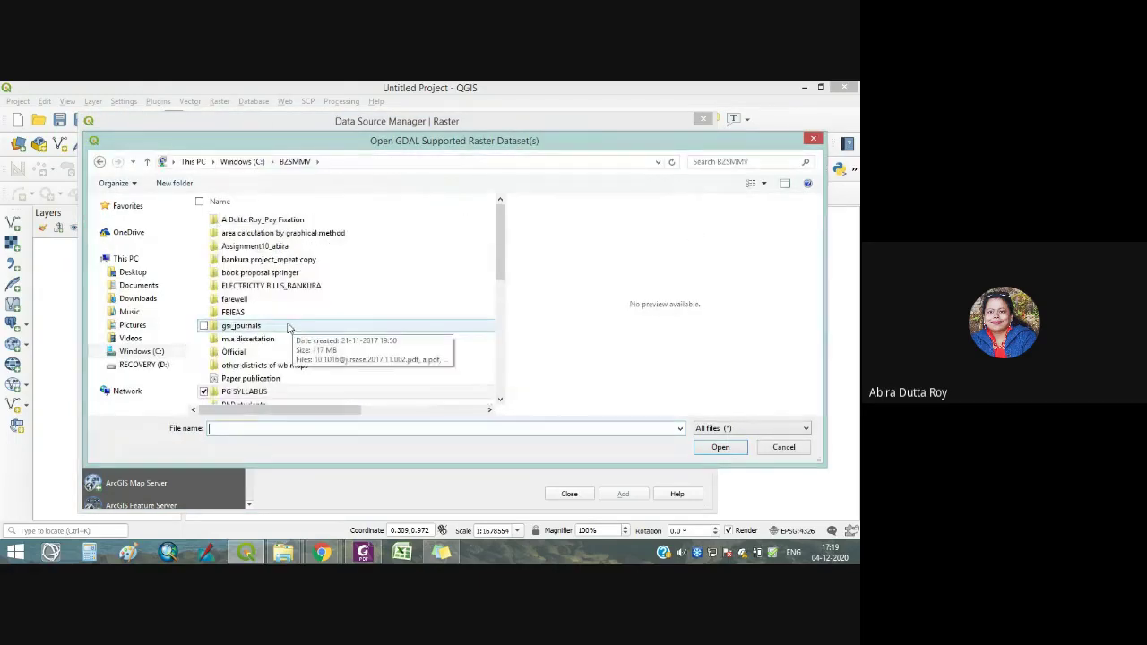
left_click_drag(499, 260, 502, 379)
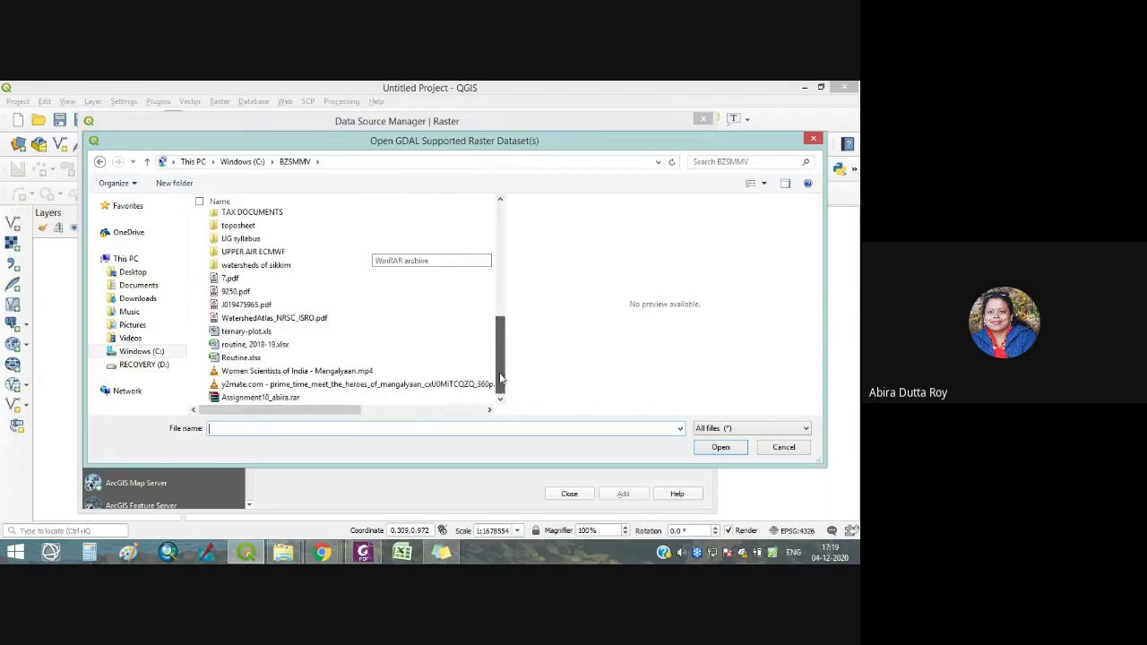
double_click(237, 239)
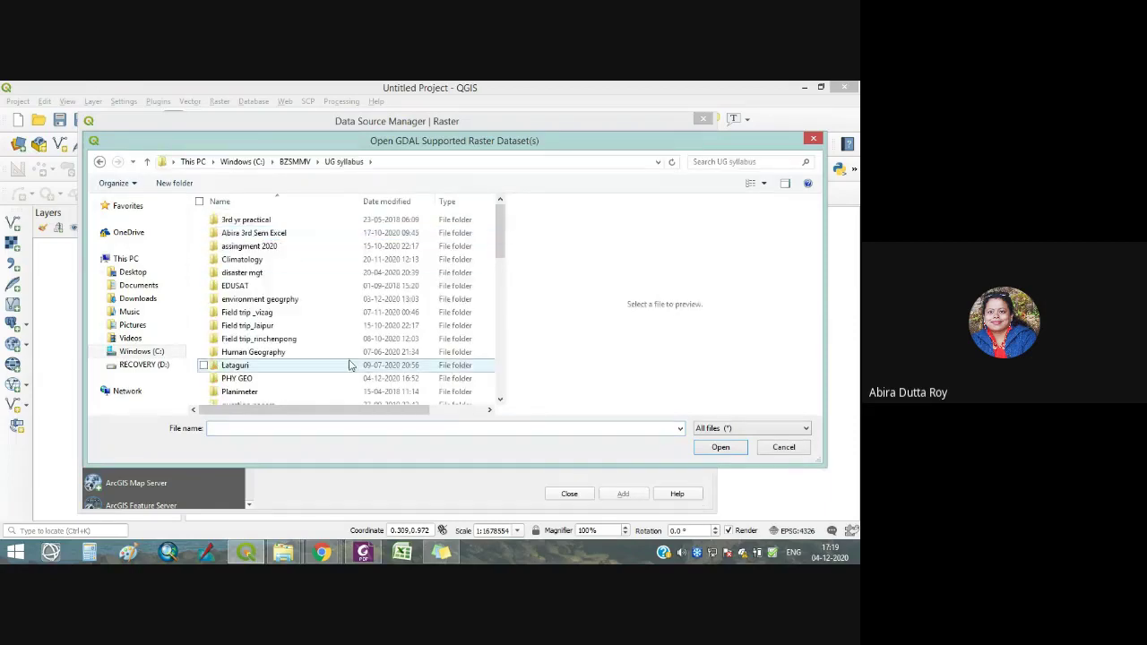
scroll(349, 340, "down", 5)
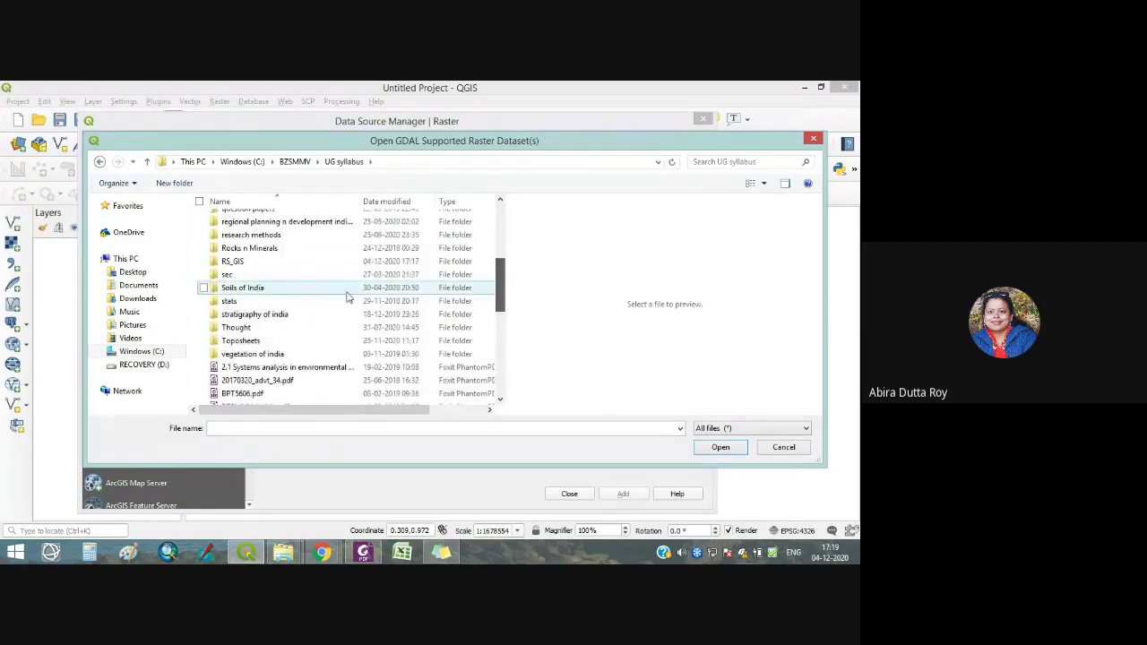
double_click(202, 261)
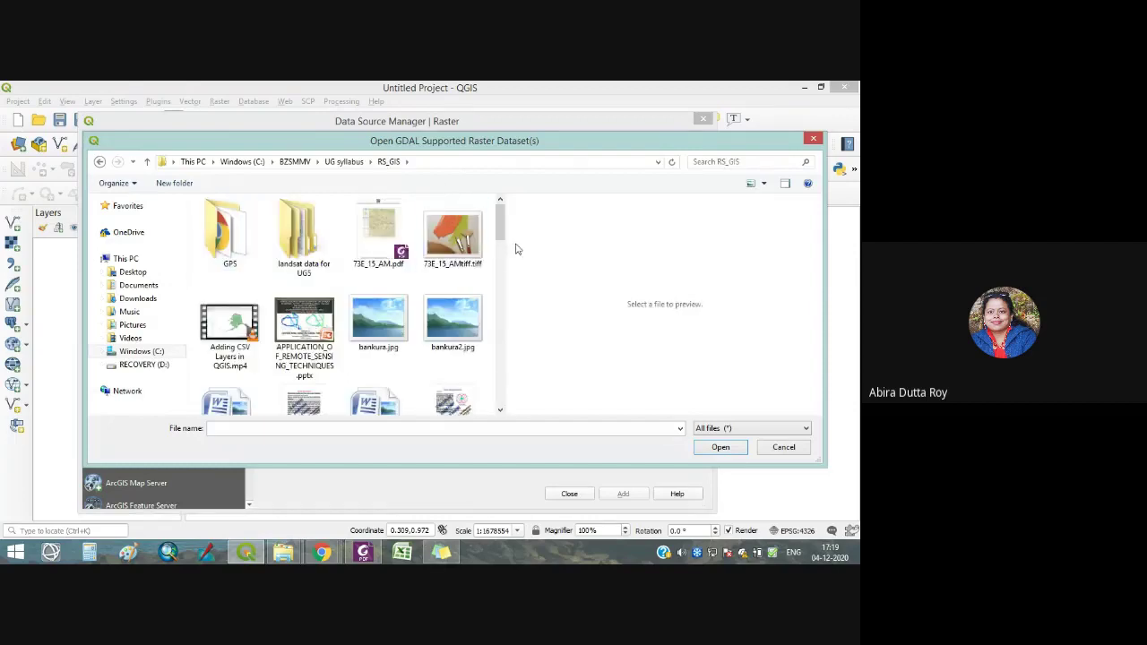
Add bankura2.jpg to the project as a raster layer and close the data source manager.
left_click_drag(502, 235, 502, 248)
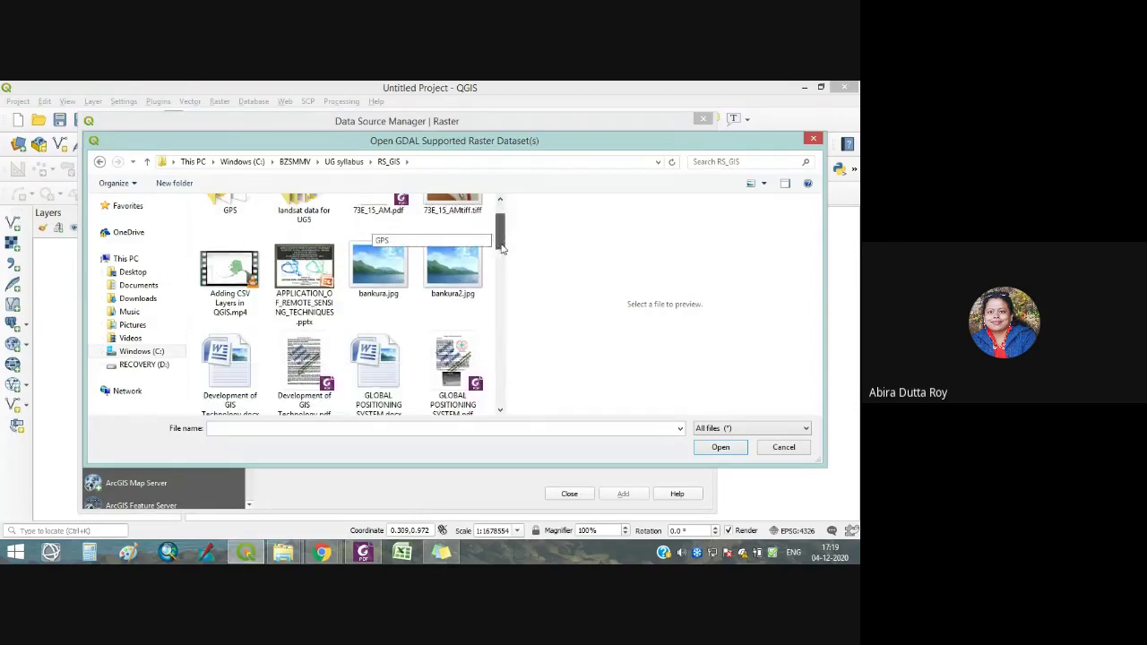
left_click(461, 294)
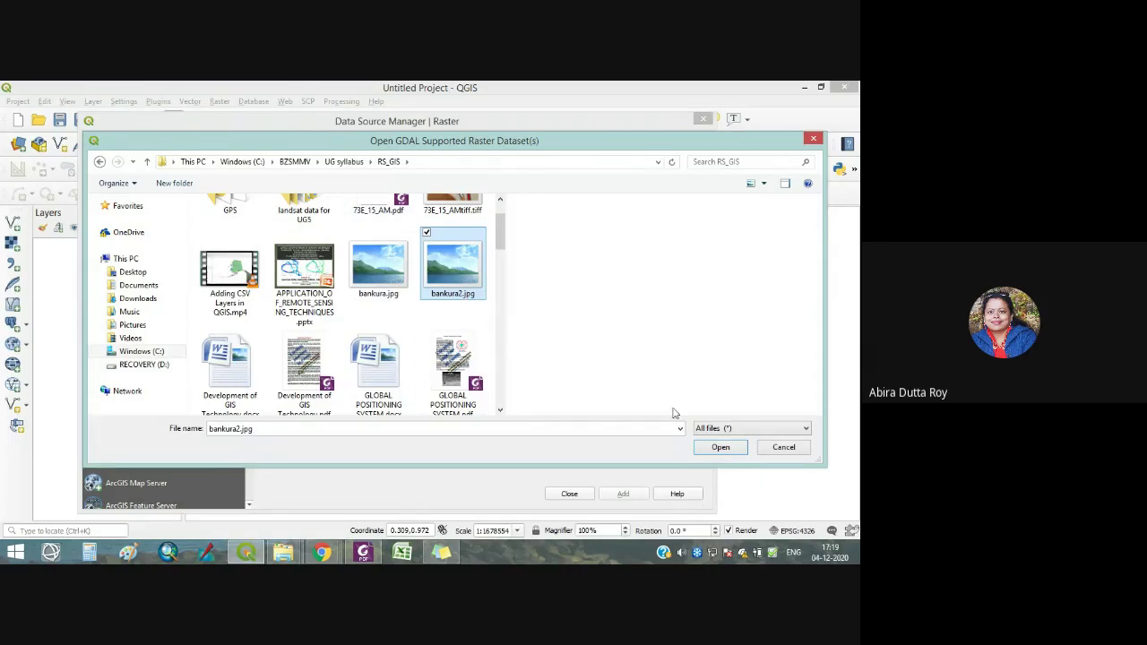
left_click(731, 455)
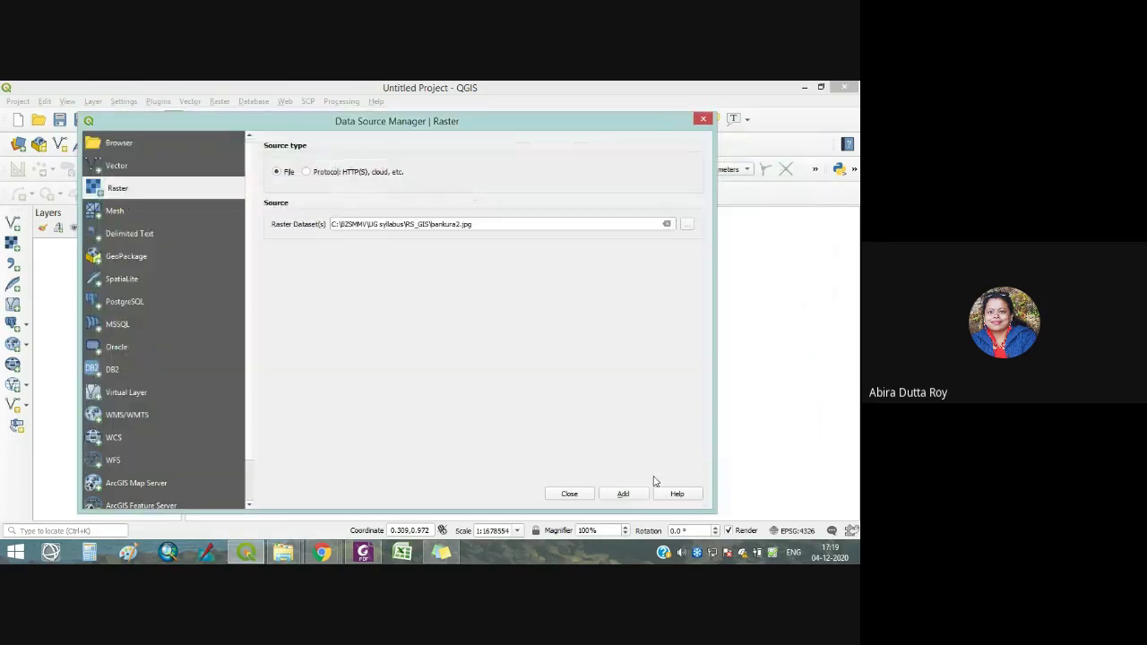
left_click(626, 497)
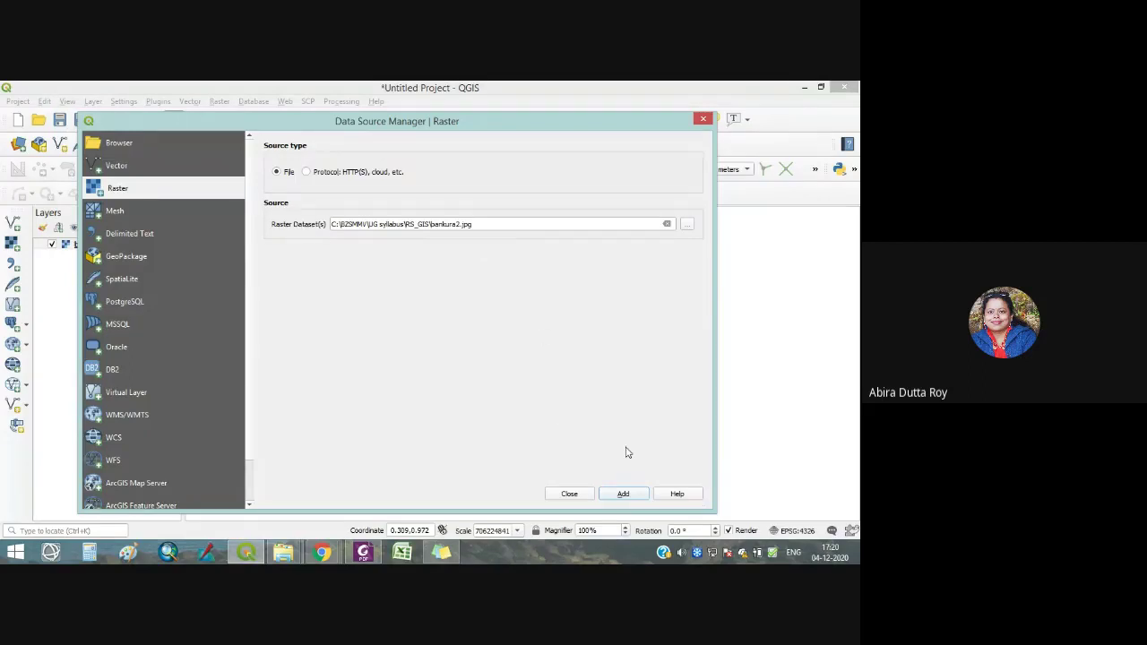
left_click(568, 495)
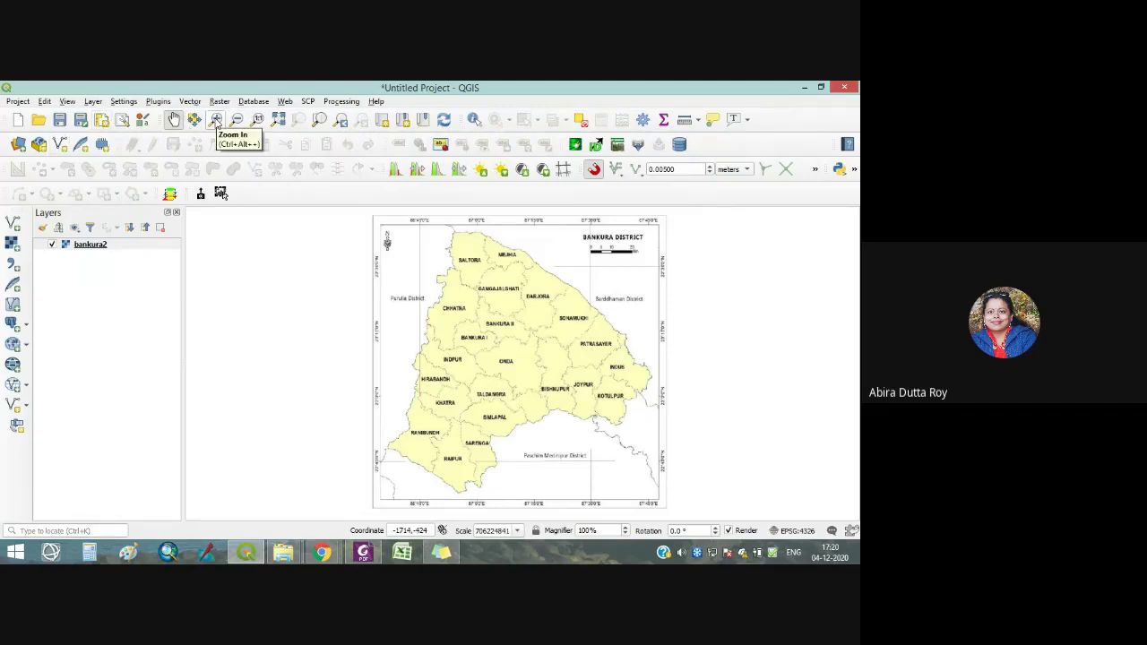
Inspect the map closely around the 23°30'0"N line near Saltora, return to the full extent, and activate the Zoom Out tool.
left_click(215, 121)
left_click_drag(394, 247, 458, 312)
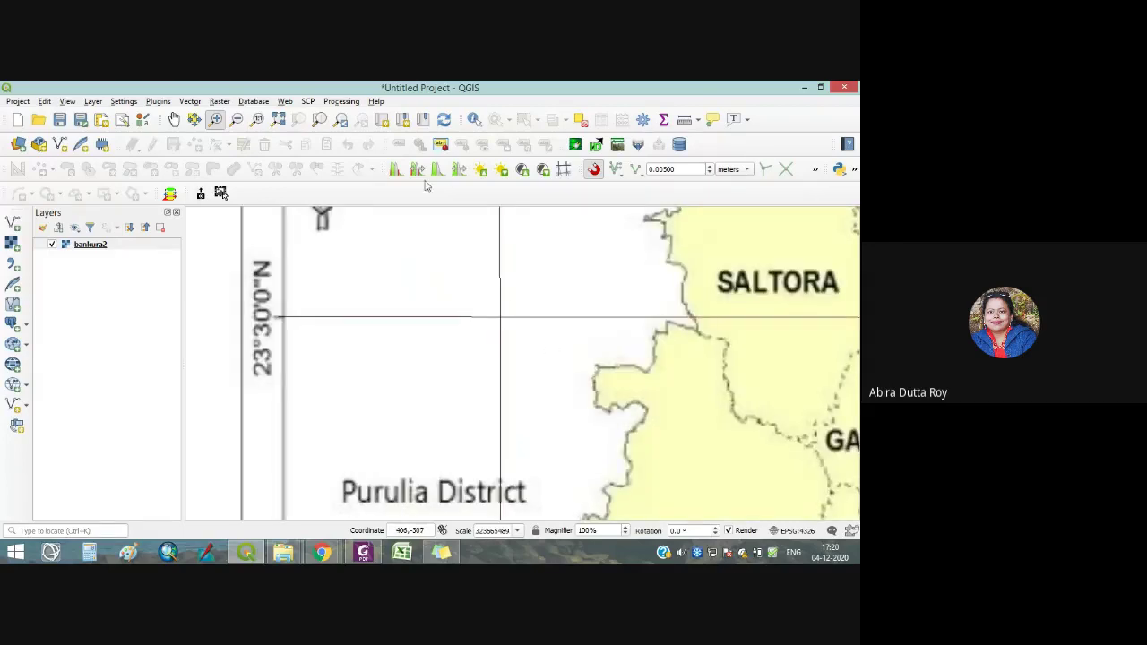
left_click(276, 122)
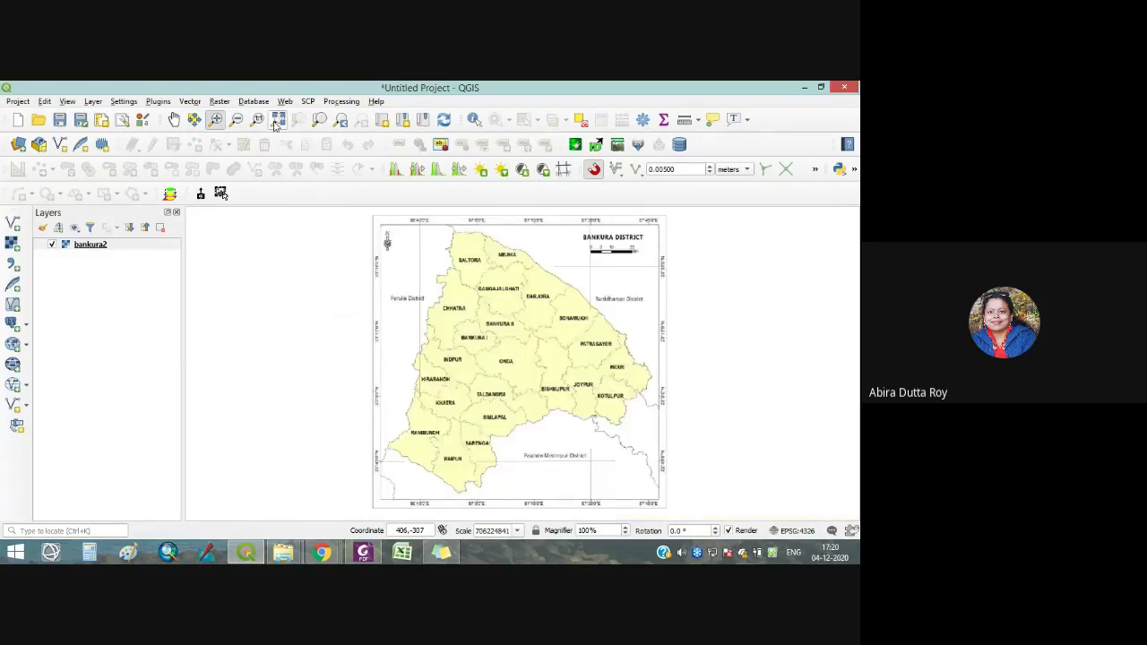
left_click(237, 120)
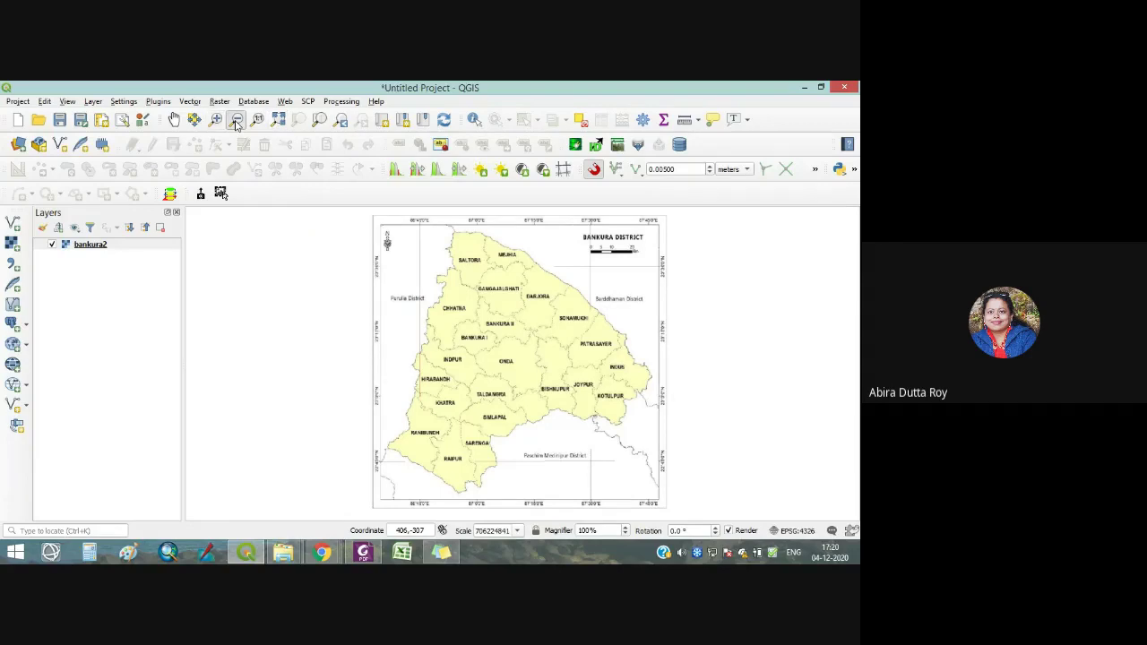
View the Bankura map at a smaller scale and return it to the full layer extent.
left_click(533, 357)
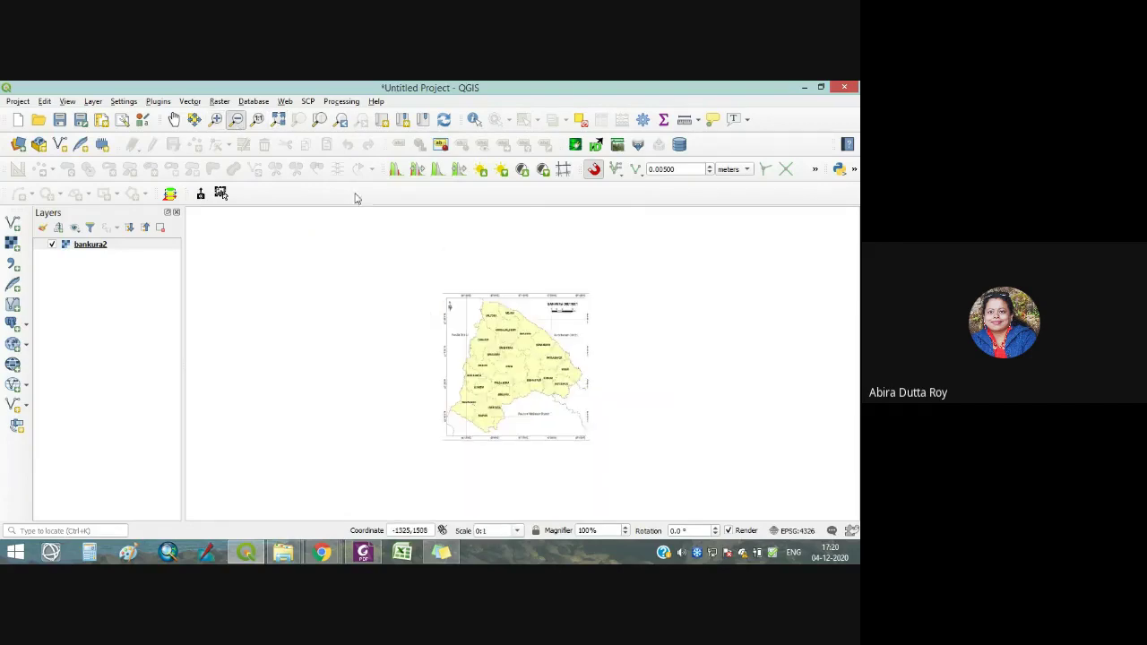
left_click(320, 122)
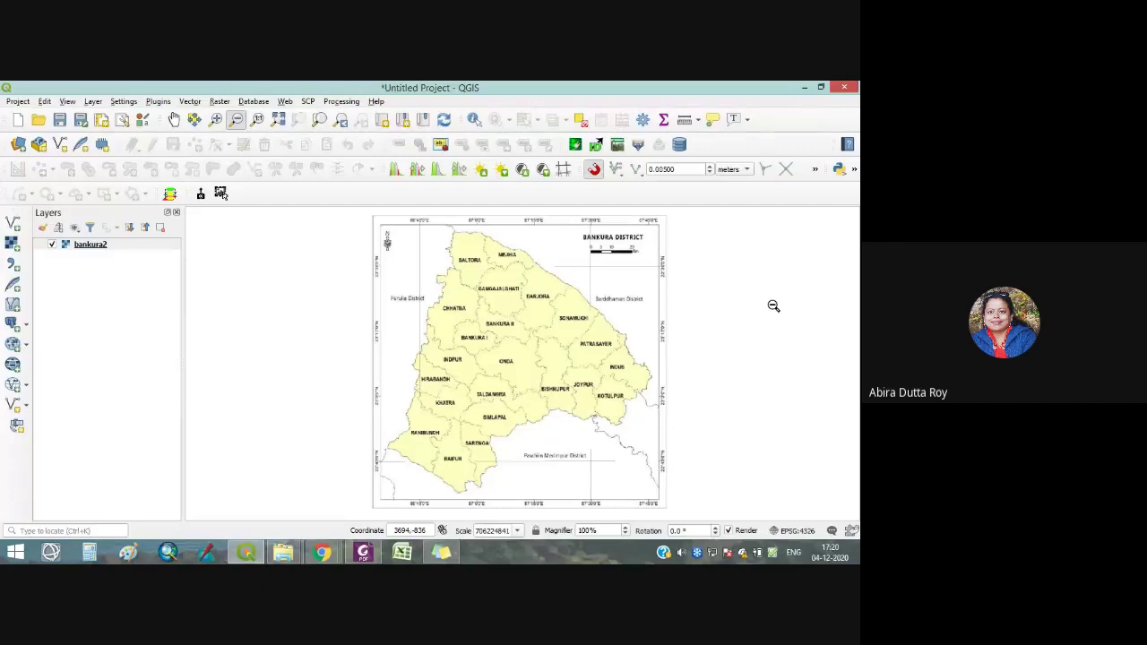
Switch to Paint and sketch a vertical and a horizontal axis that cross to form four quadrants.
left_click(128, 552)
left_click_drag(365, 195, 362, 509)
left_click_drag(182, 347, 544, 356)
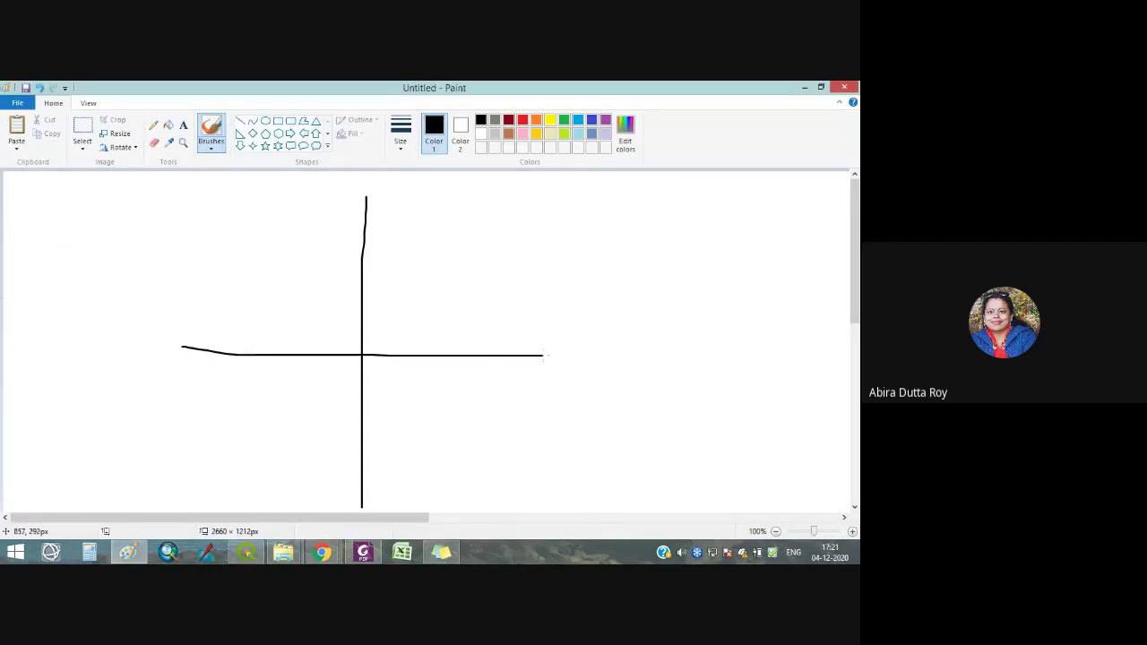
Label the quadrants with the sign pairs + +, − +, + − and − −, undoing the stray mark between the two minus signs.
mouse_move(456, 265)
left_mouse_down()
mouse_move(475, 265)
mouse_move(468, 285)
left_mouse_up()
mouse_move(214, 292)
left_mouse_down()
mouse_move(272, 286)
mouse_move(259, 275)
mouse_move(259, 303)
left_mouse_up()
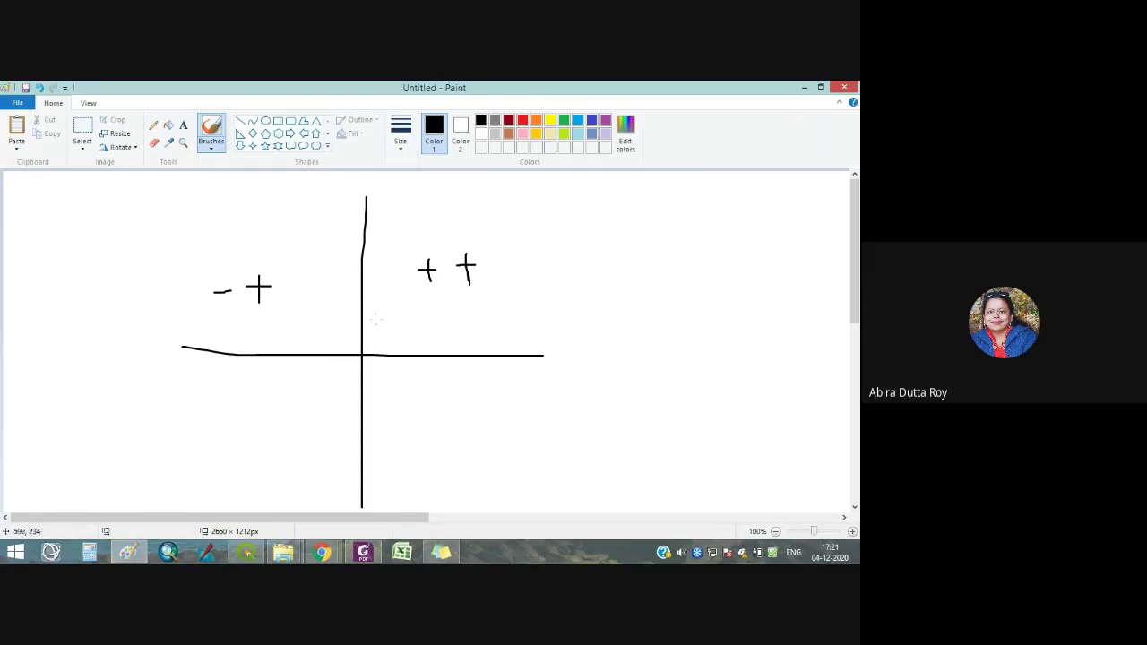
mouse_move(403, 410)
left_mouse_down()
mouse_move(439, 411)
mouse_move(424, 426)
mouse_move(479, 413)
left_mouse_up()
mouse_move(220, 414)
left_mouse_down()
mouse_move(314, 419)
mouse_move(264, 428)
left_mouse_up()
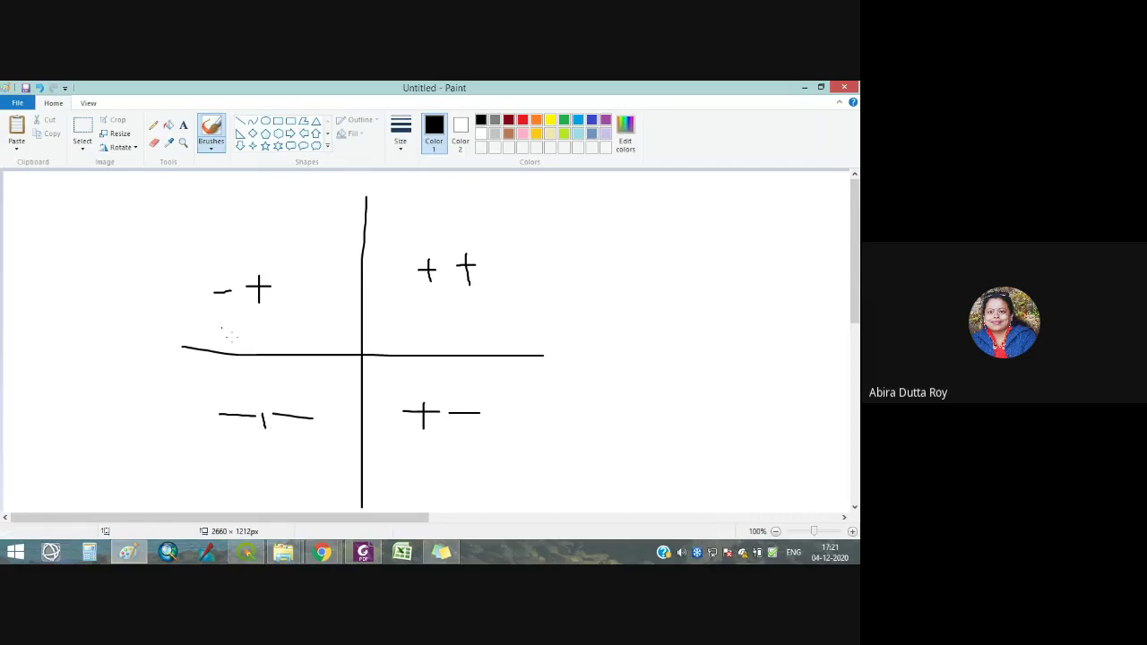
left_click(40, 88)
Check the Google Meet call window and return to the quadrant sketch in Paint.
mouse_move(321, 548)
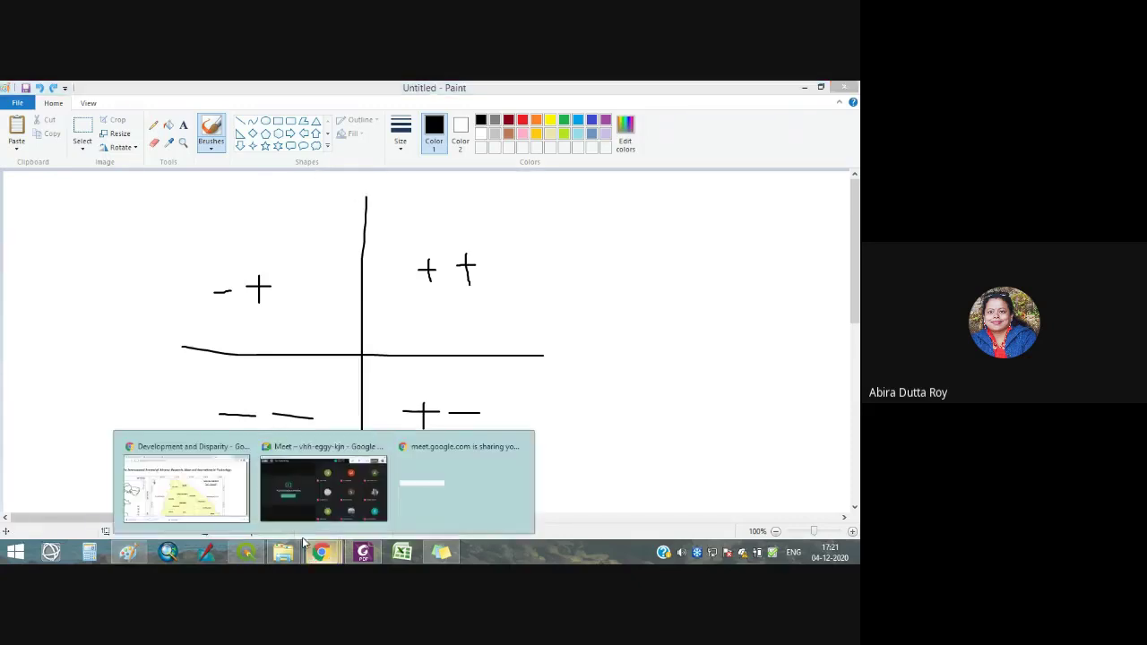
left_click(280, 448)
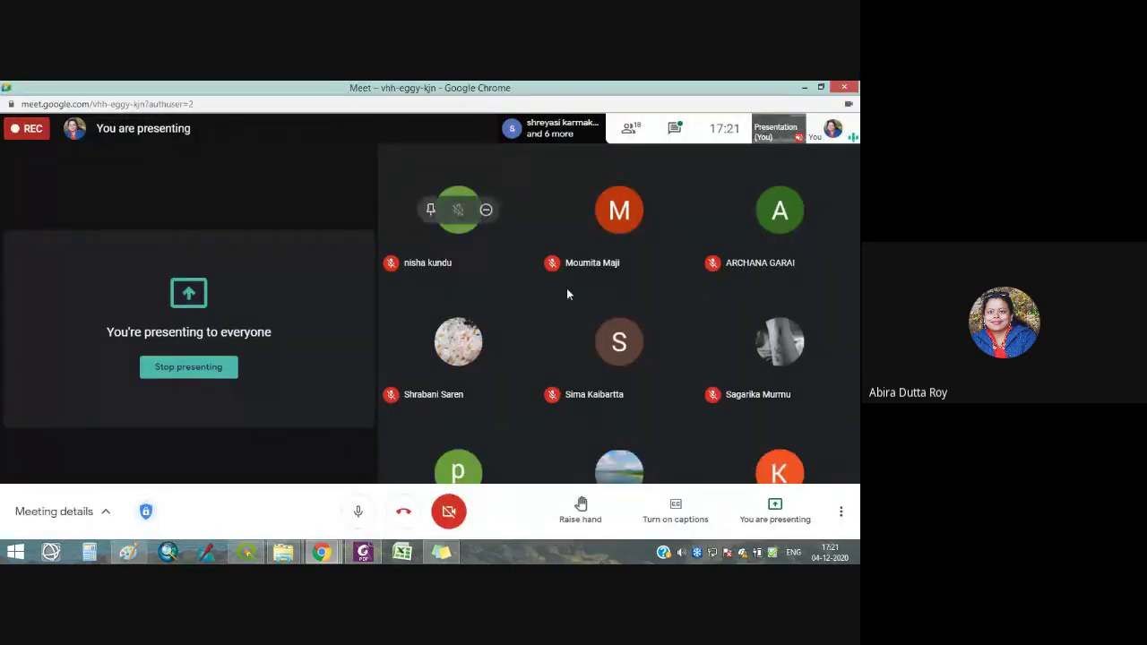
left_click(821, 86)
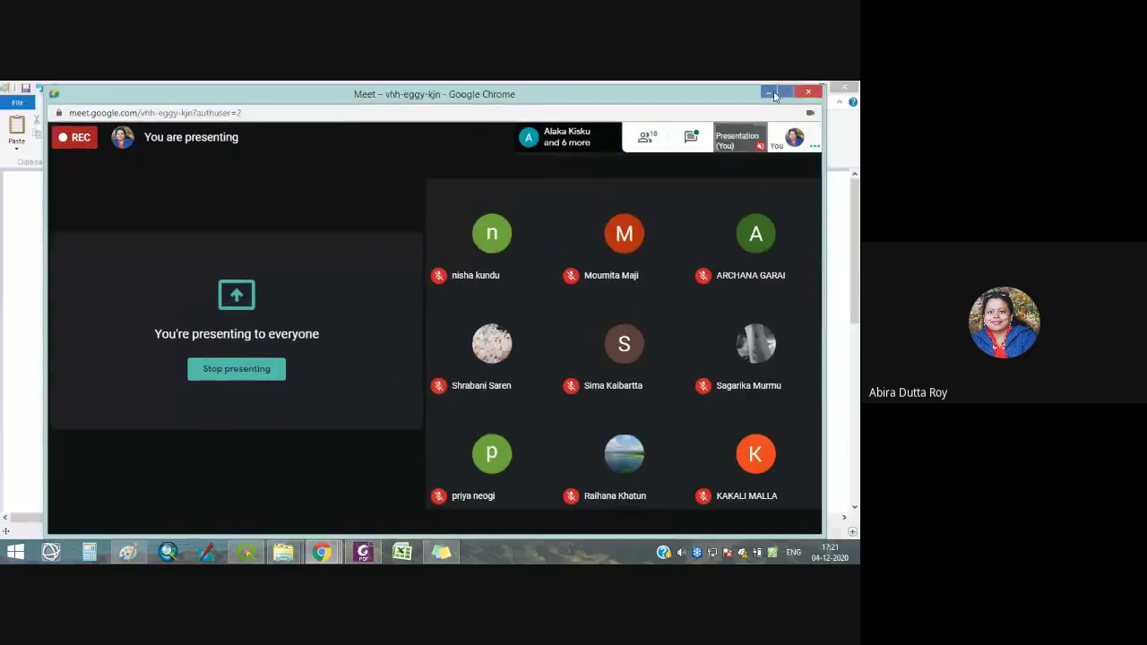
left_click(768, 92)
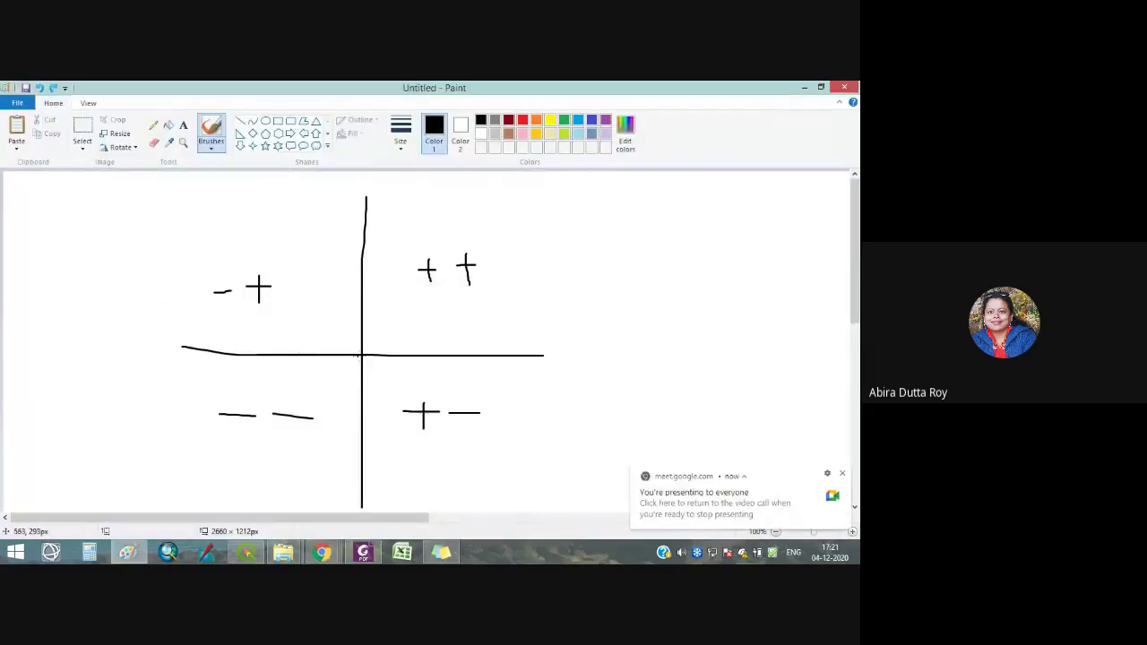
Mark the origin where the two sketched axes cross and switch back to QGIS.
left_click_drag(367, 358, 370, 357)
left_click(804, 88)
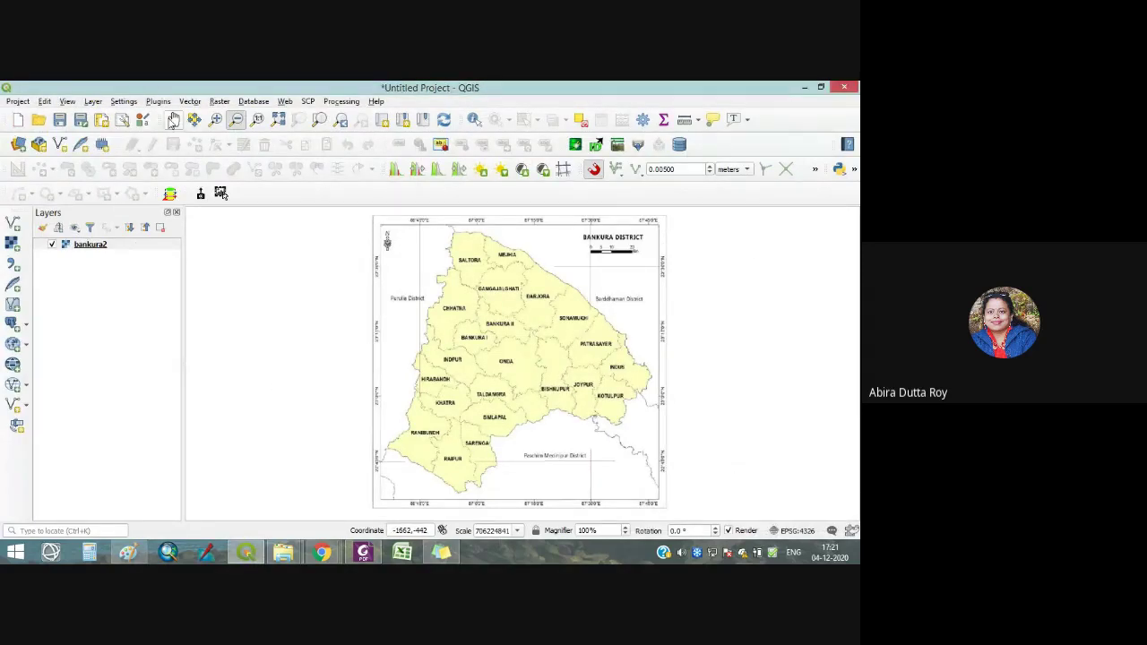
Pan around the Bankura District map and look for the Georeferencer among the raster tools.
left_click(174, 119)
left_click_drag(508, 346, 536, 286)
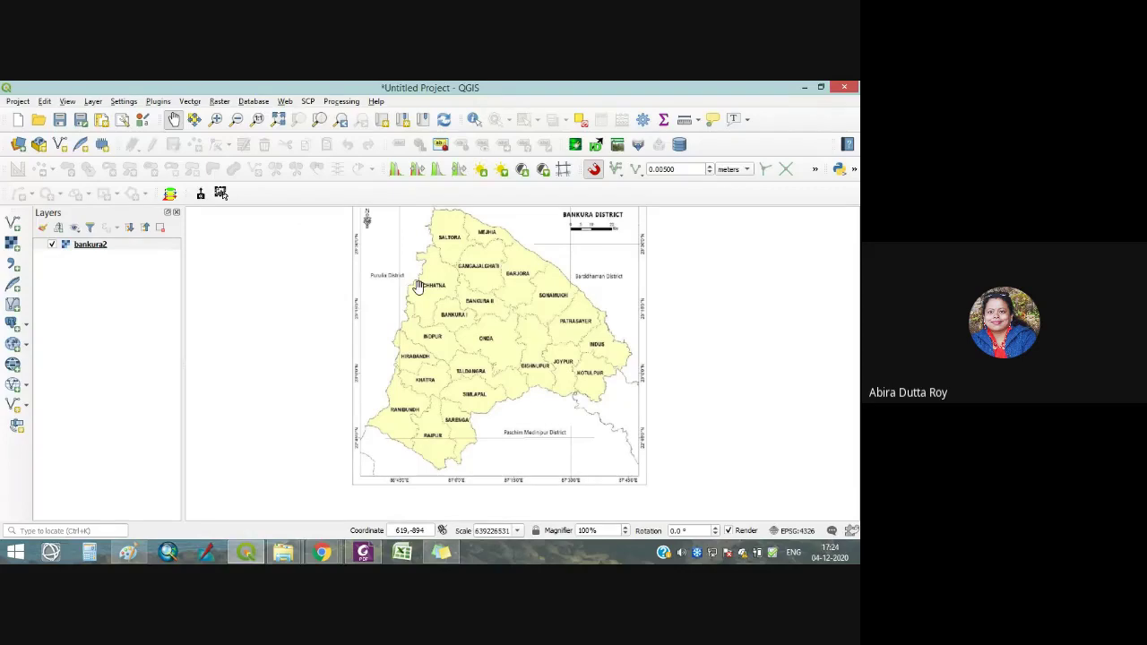
left_click_drag(416, 287, 410, 312)
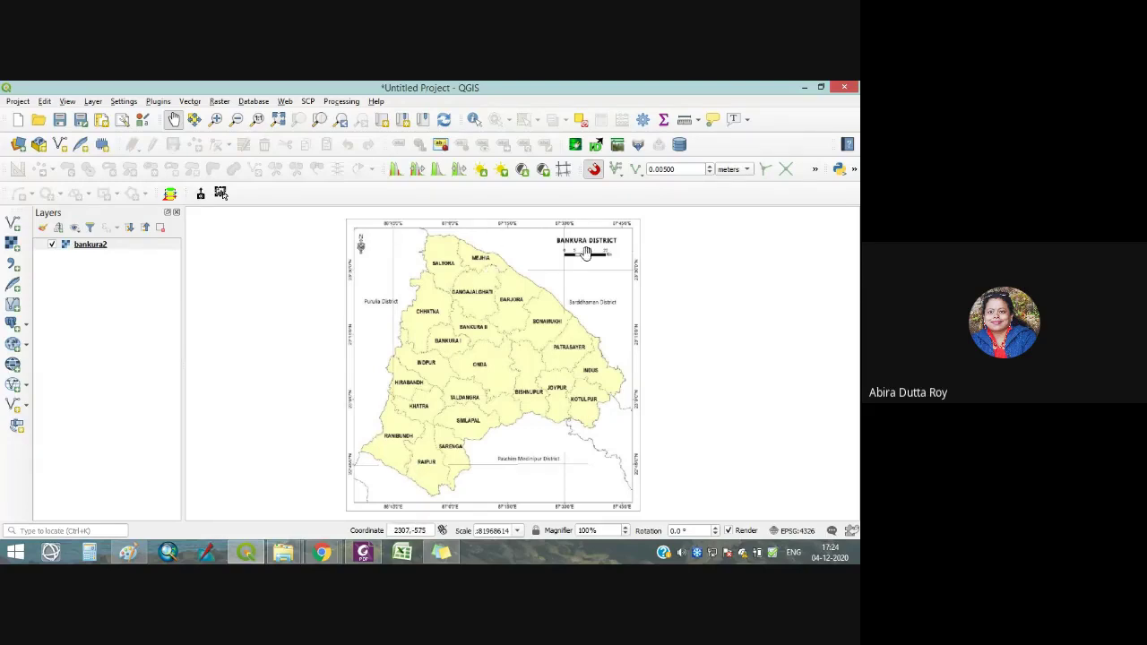
left_click(219, 101)
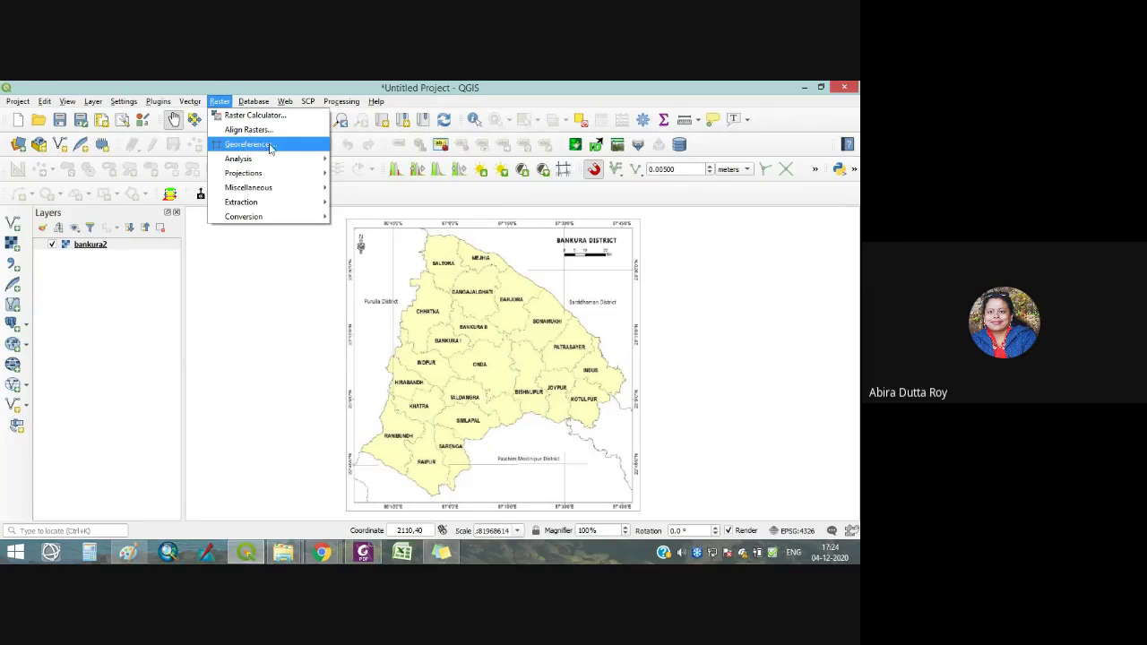
Search all plugins in the plugin manager for "geore" and view the details of Georeferencer GDAL.
mouse_move(155, 102)
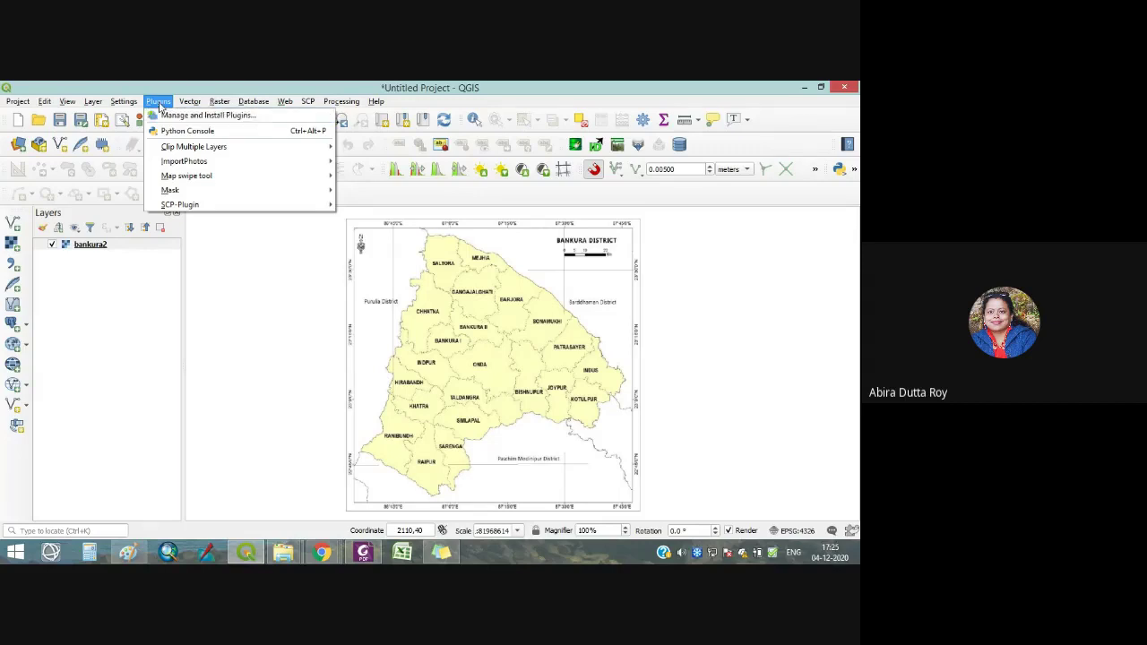
left_click(156, 117)
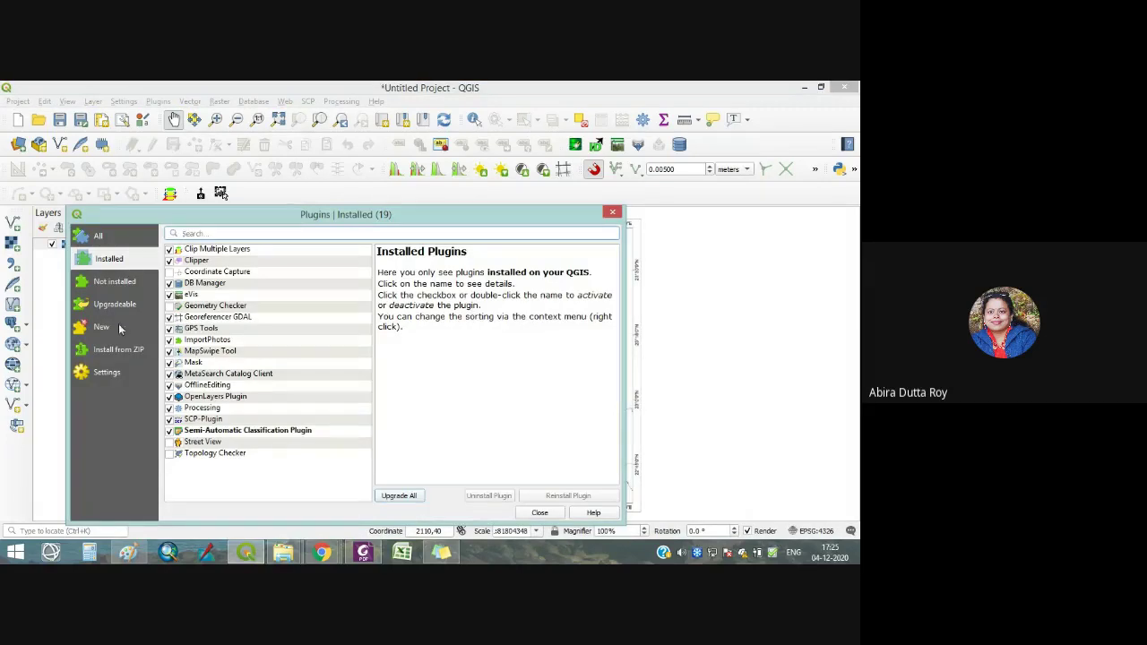
left_click(109, 238)
left_click(208, 233)
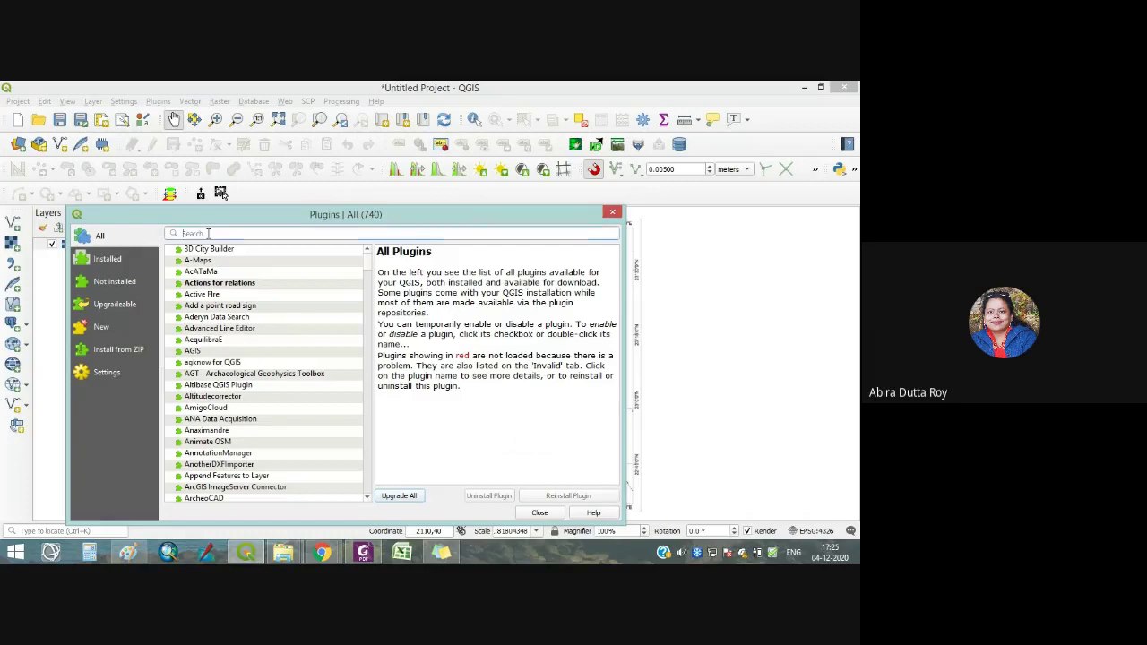
type("geore")
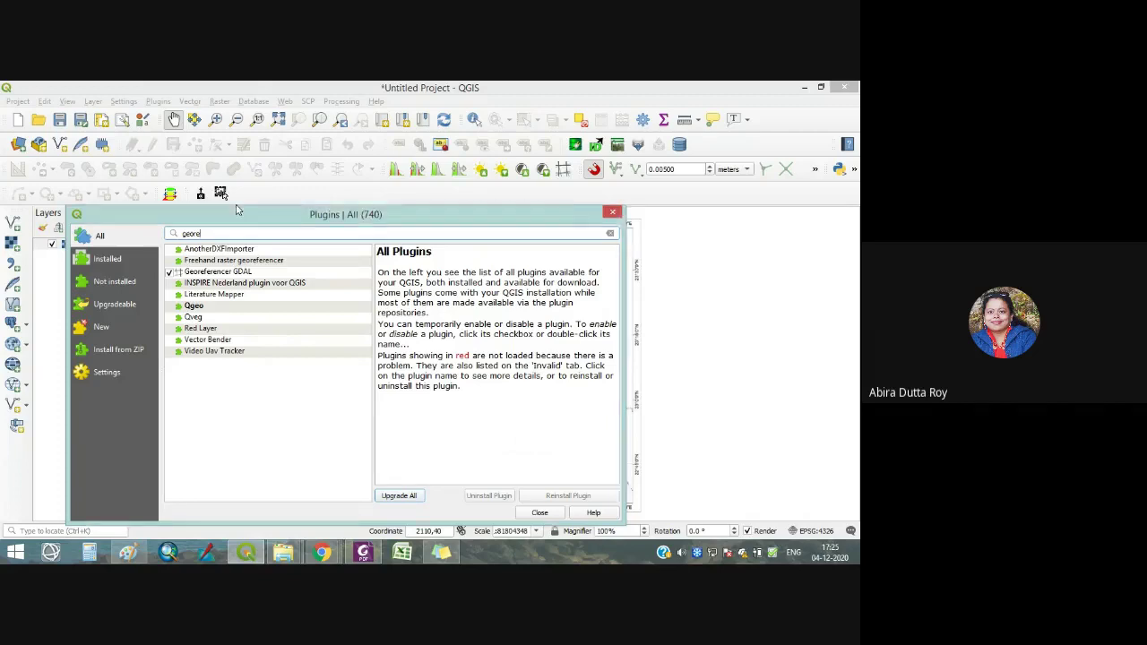
left_click_drag(235, 222, 248, 130)
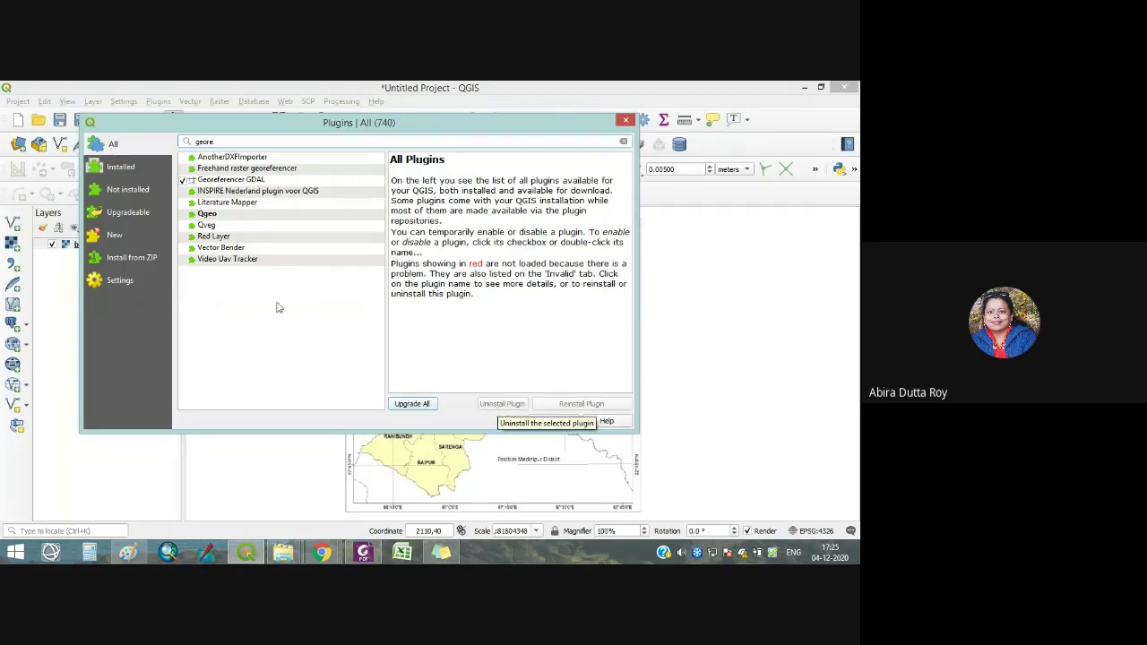
left_click(257, 182)
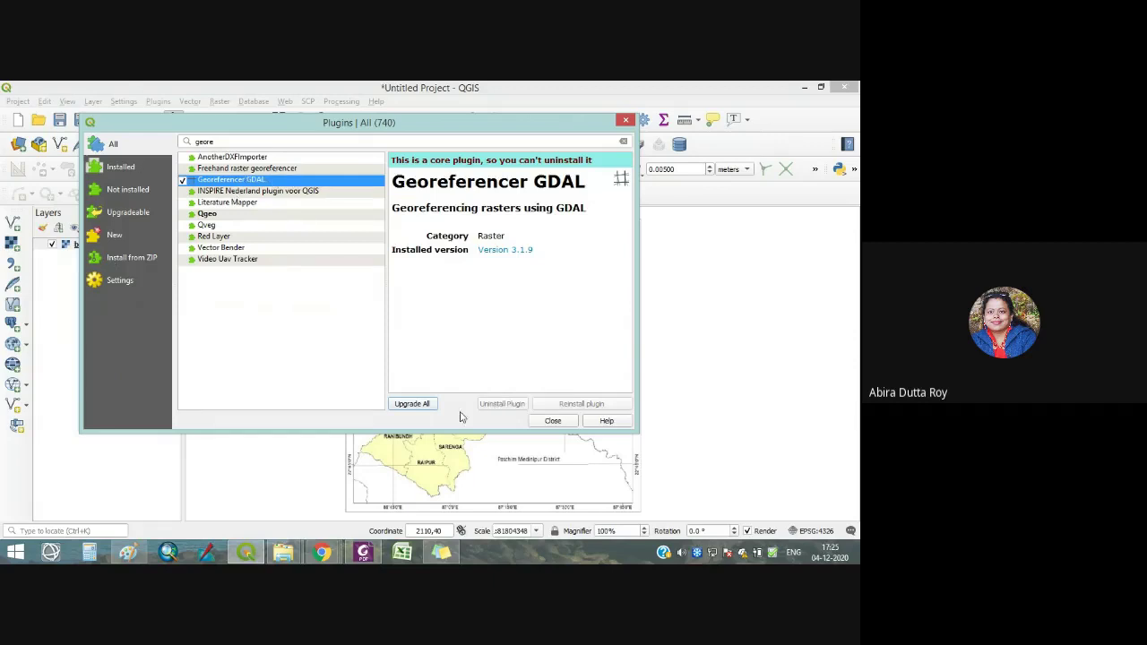
Disable and re-enable the Georeferencer GDAL plugin, and close the plugin manager.
left_click(181, 181)
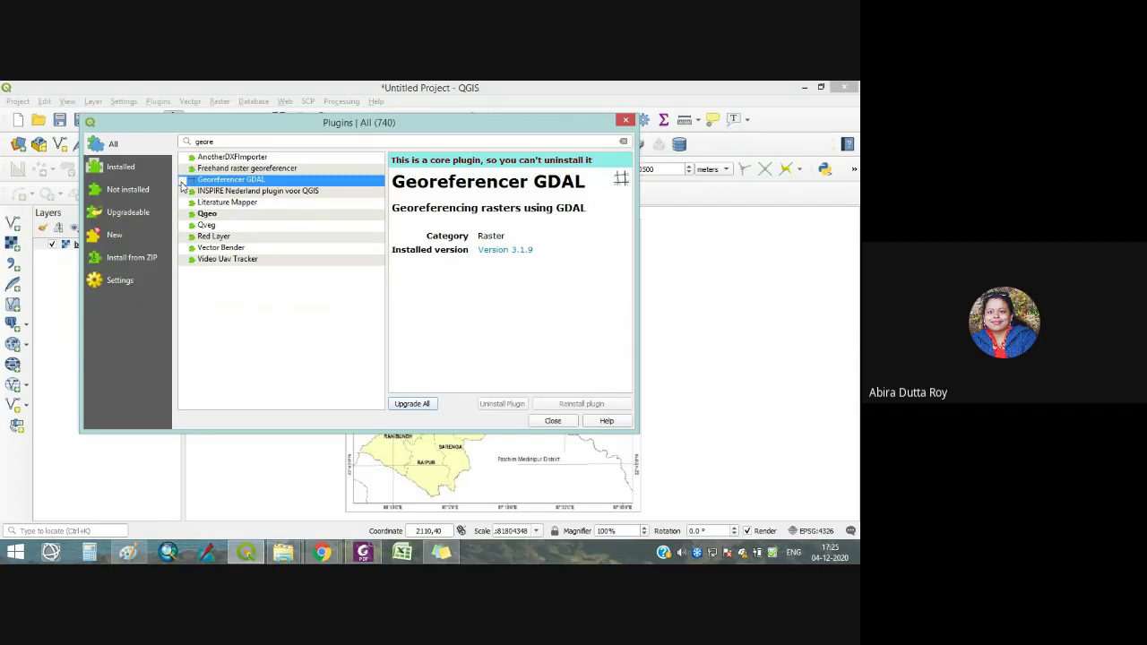
left_click(182, 180)
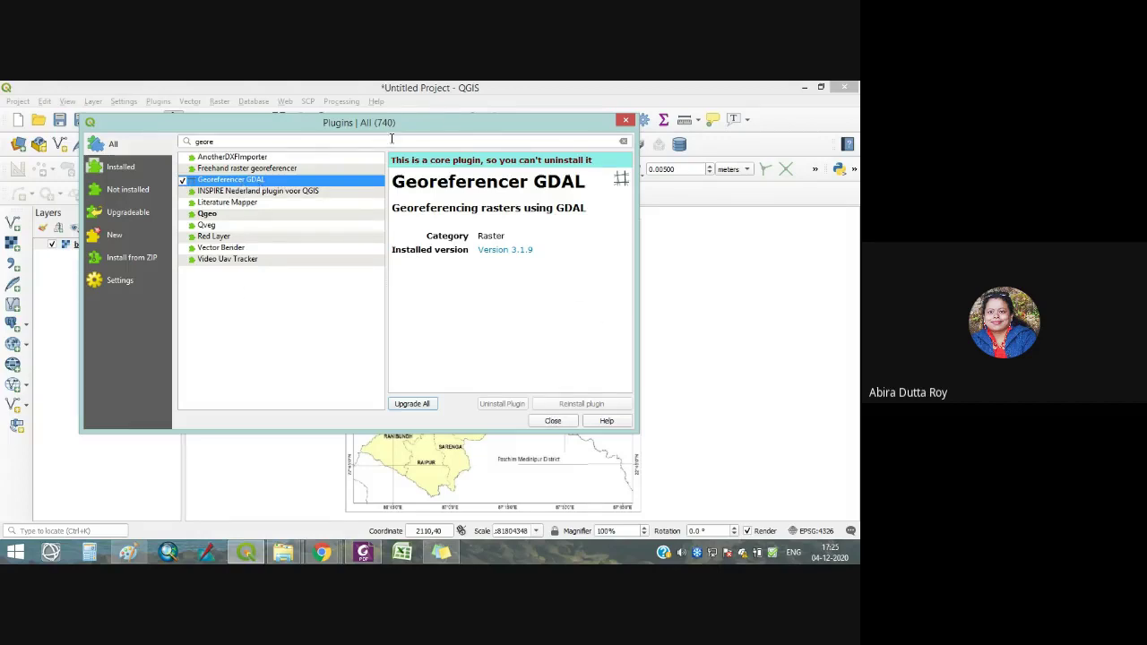
left_click(553, 421)
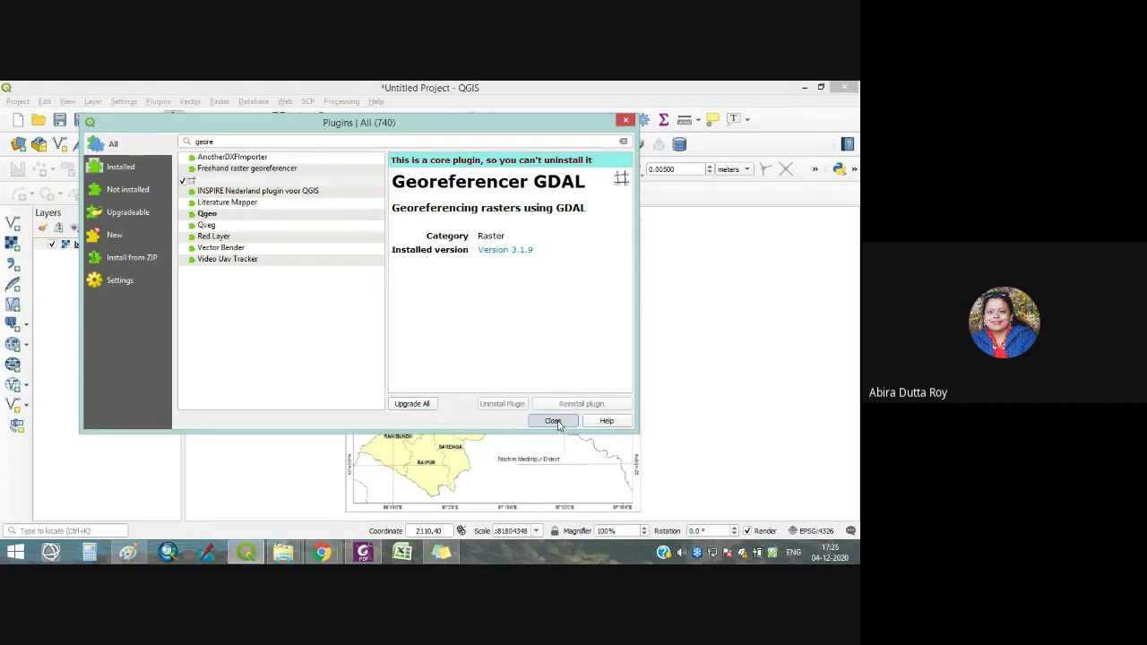
left_click(555, 422)
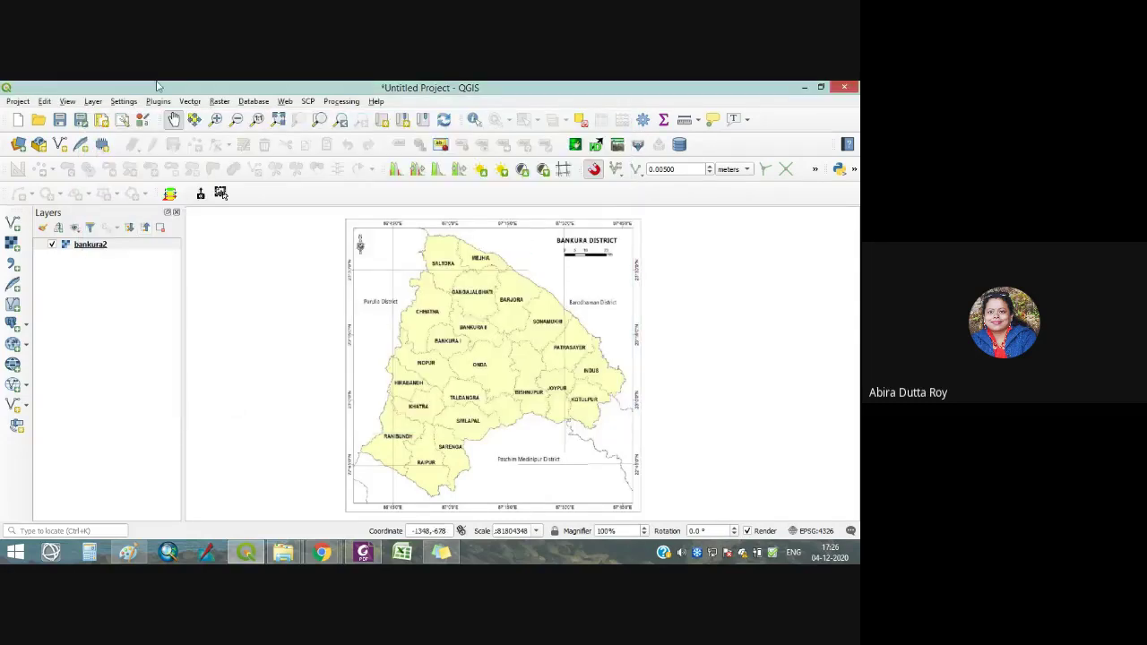
Open the Georeferencer and load bankura2.jpg from the RS_GIS folder inside BZSMMV > UG syllabus.
left_click(219, 102)
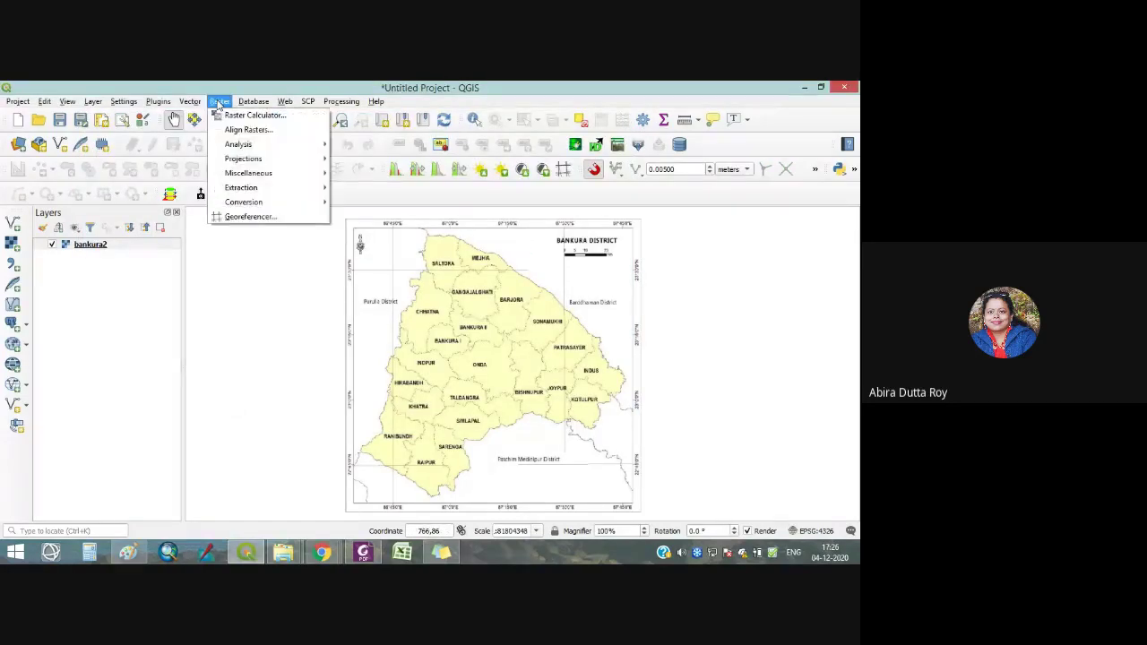
left_click(247, 219)
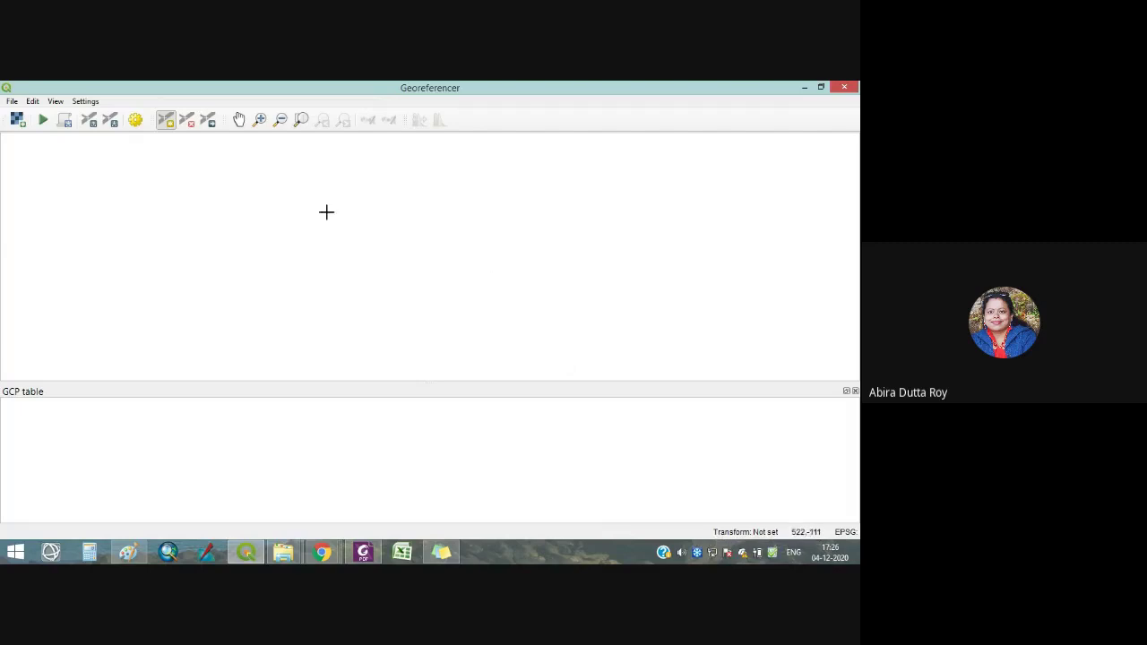
left_click(18, 122)
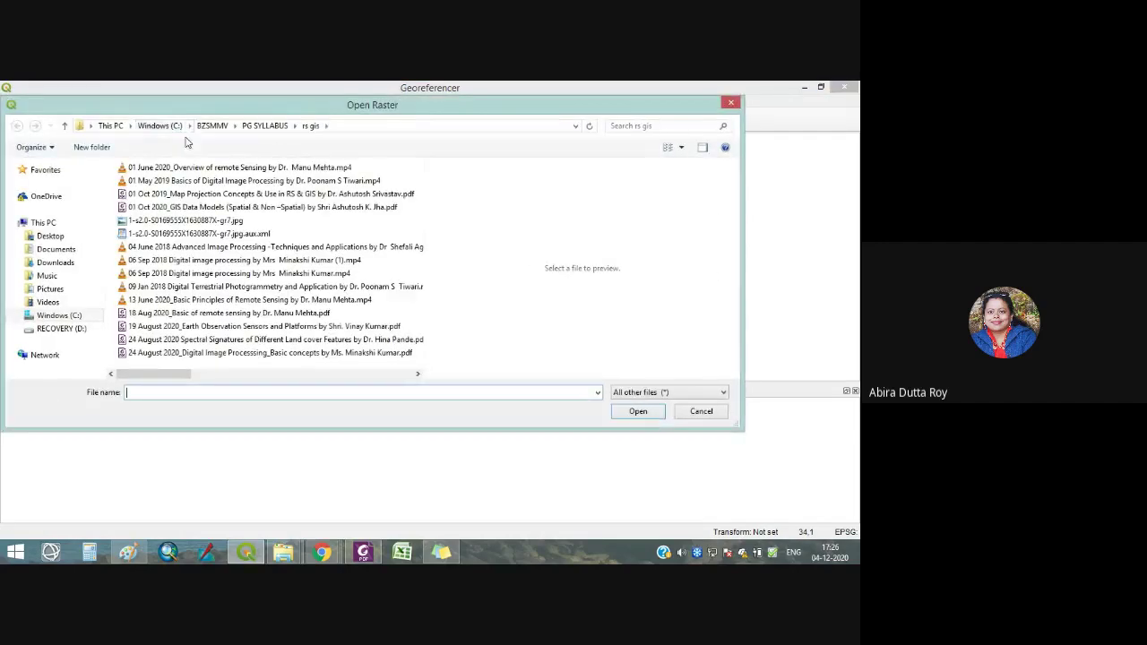
left_click(213, 126)
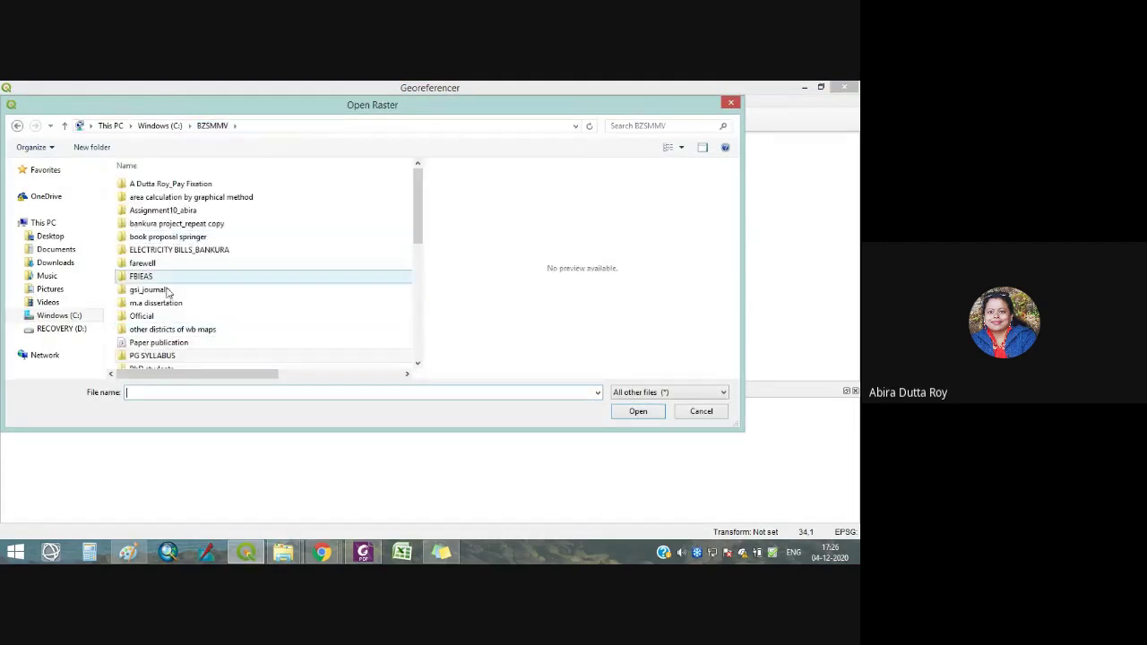
left_click_drag(416, 229, 416, 336)
left_click(154, 219)
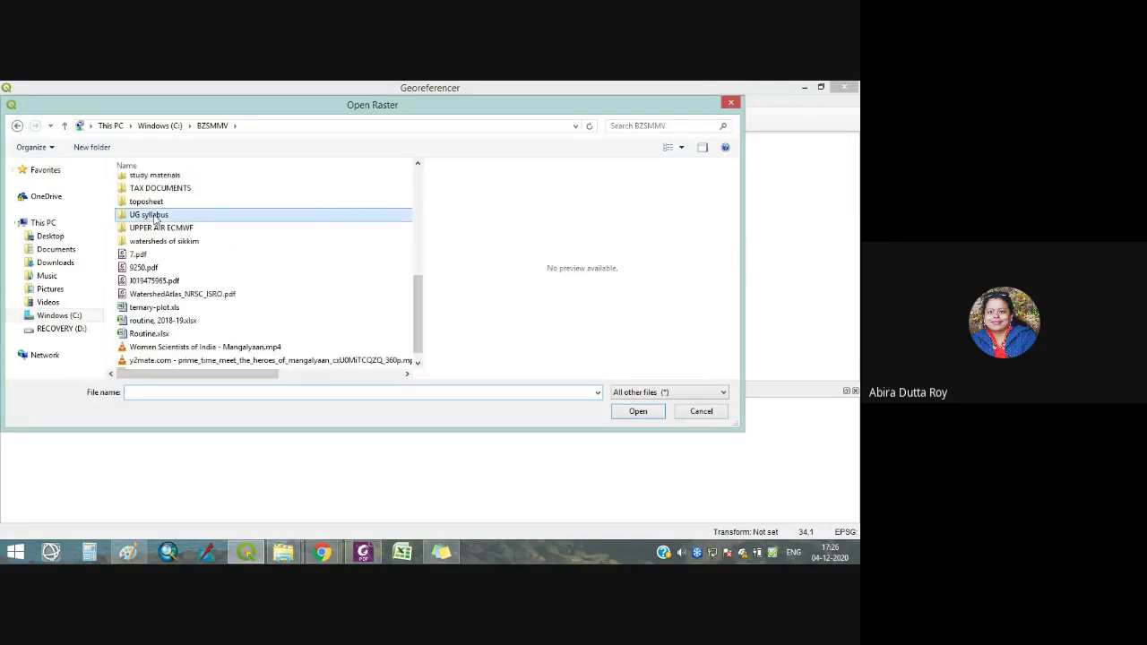
double_click(154, 219)
left_click_drag(418, 208, 416, 266)
double_click(173, 238)
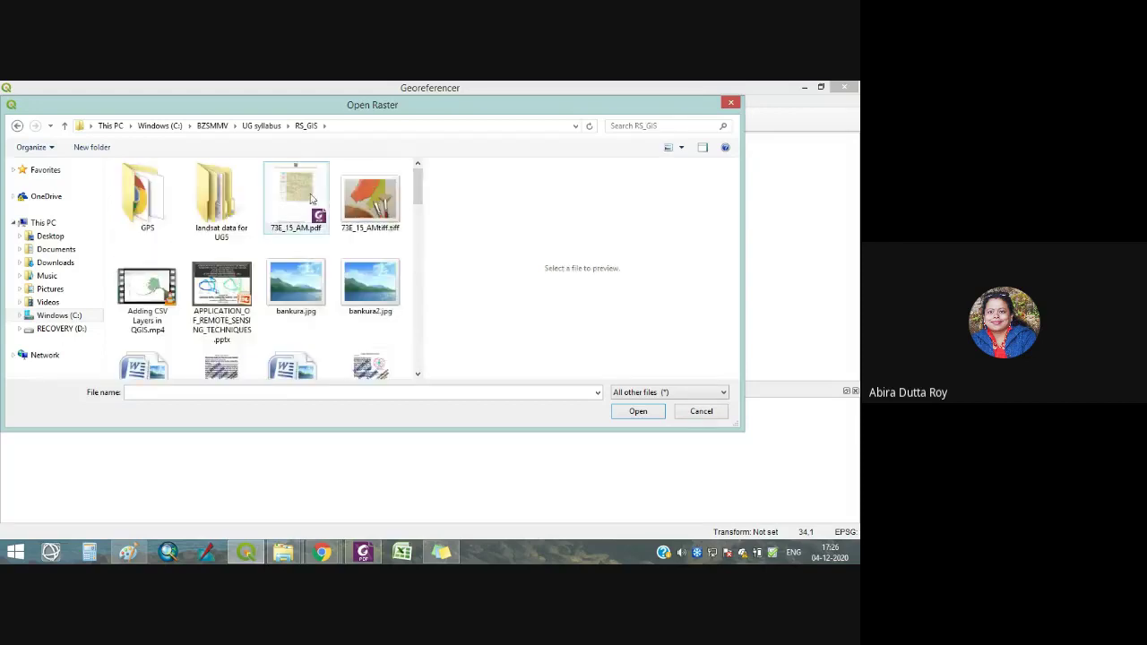
left_click(370, 285)
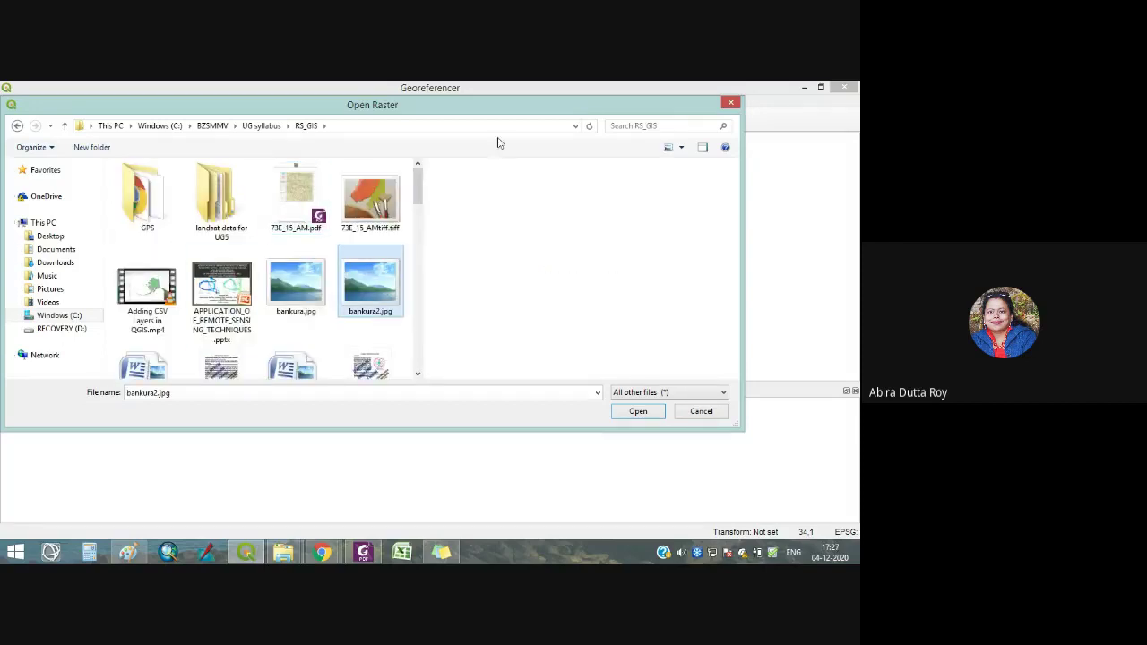
left_click(632, 415)
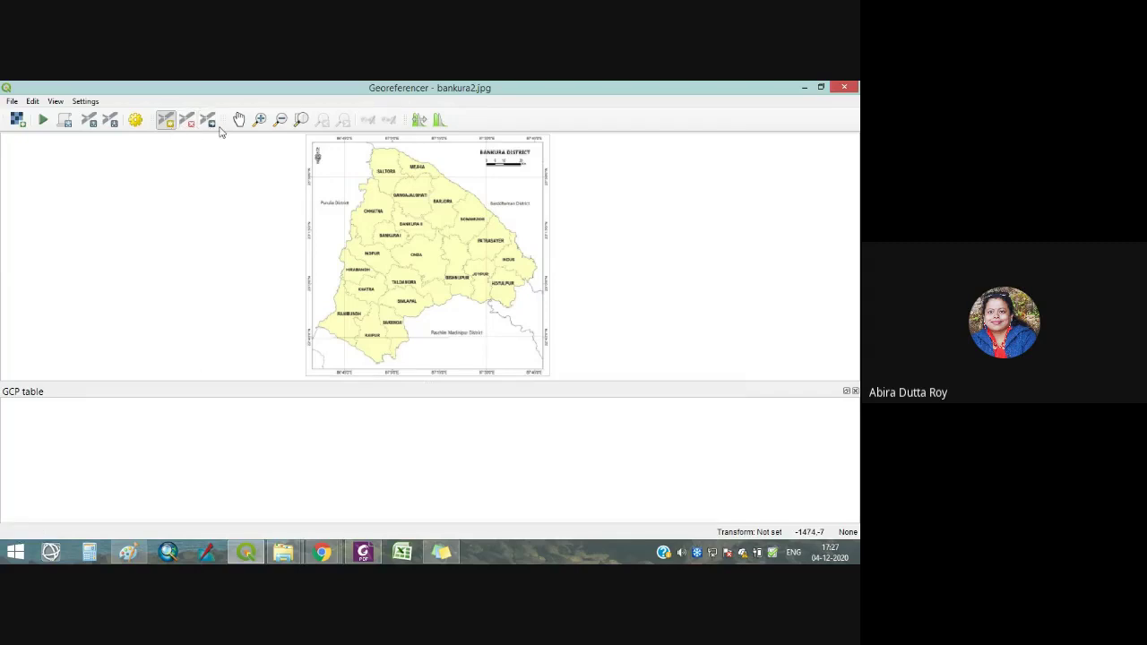
Examine the grid lines near Saltora where the 86°45'E longitude crosses the 23°30'N latitude.
left_click(167, 123)
left_click(259, 119)
left_click_drag(323, 157, 365, 198)
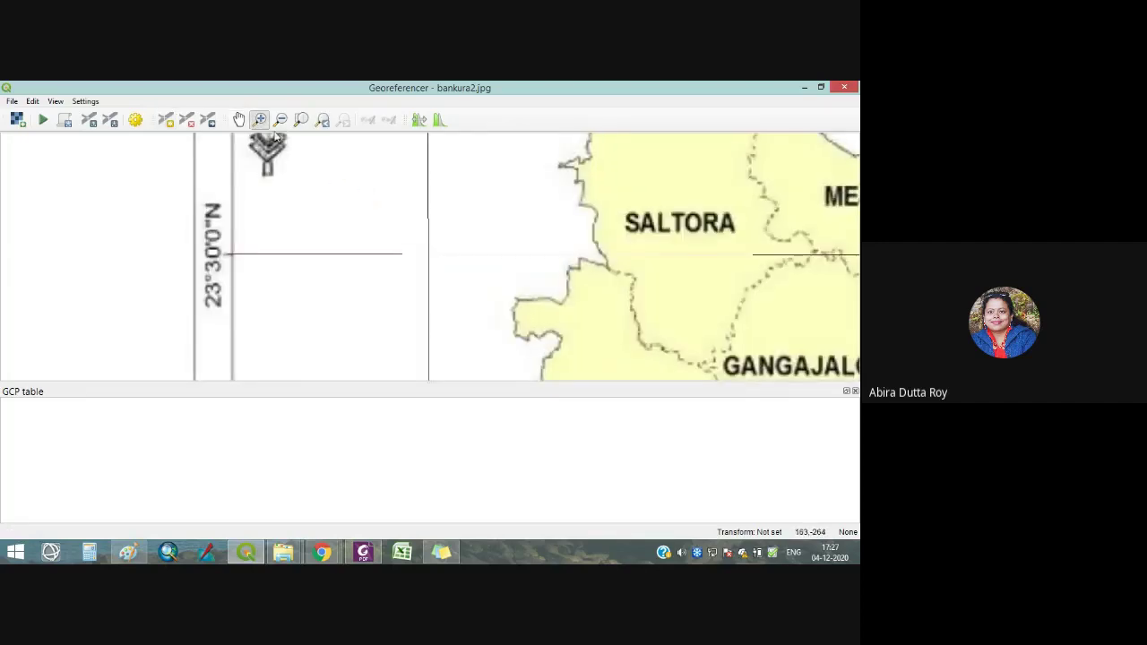
left_click(239, 120)
left_click_drag(701, 274, 620, 275)
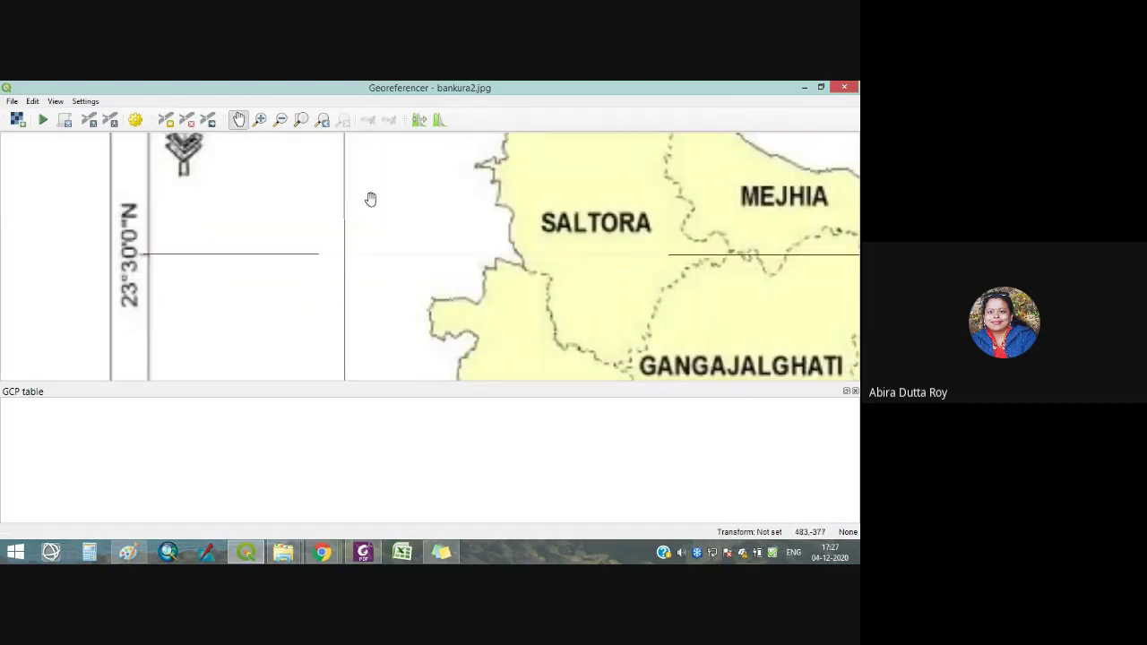
scroll(348, 245, "up", 1)
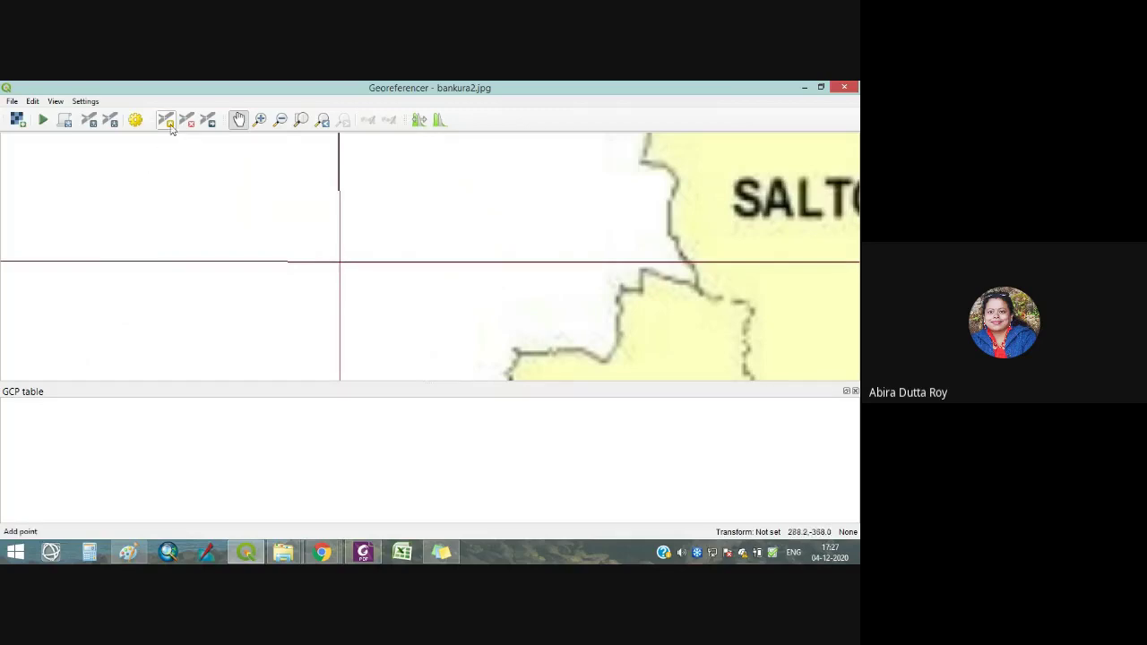
left_click_drag(306, 246, 307, 234)
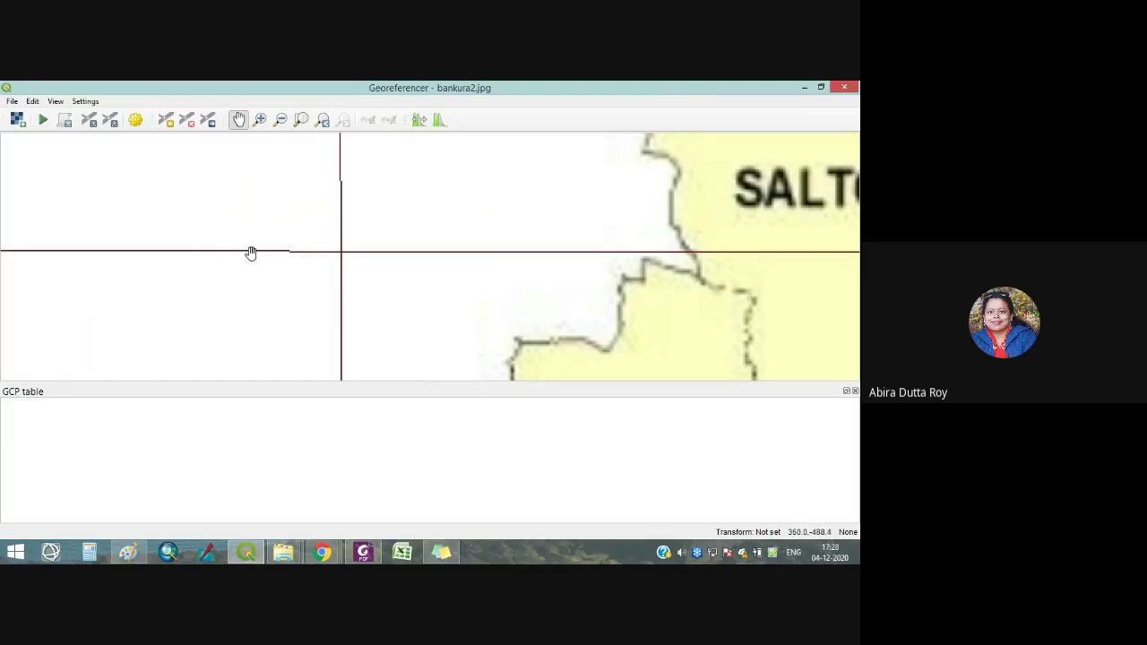
scroll(251, 253, "down", 3)
left_click_drag(251, 253, 248, 279)
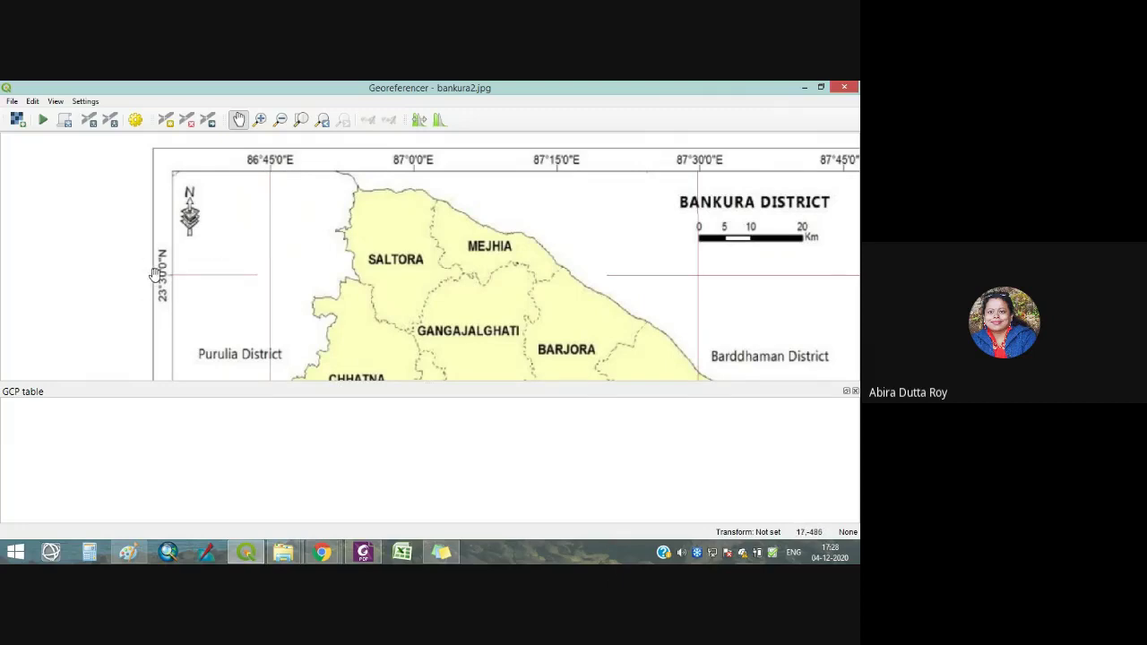
Add a control point at the crossing west of Saltora with X/East 86 45 and Y/North 23 30.
scroll(271, 280, "up", 1)
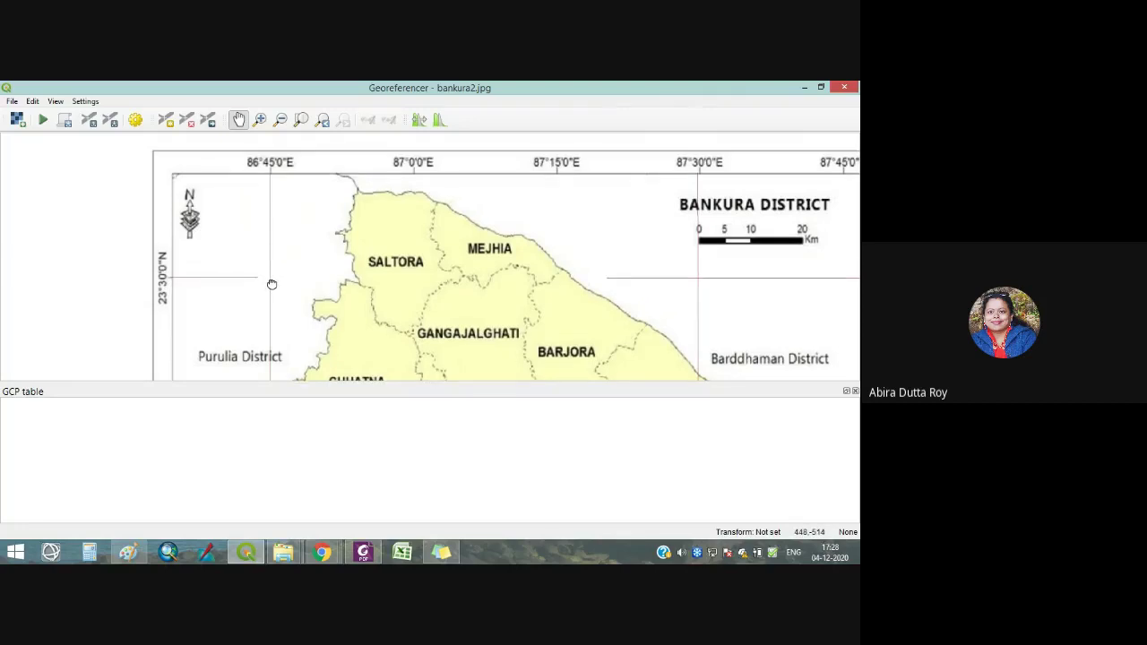
scroll(271, 281, "up", 1)
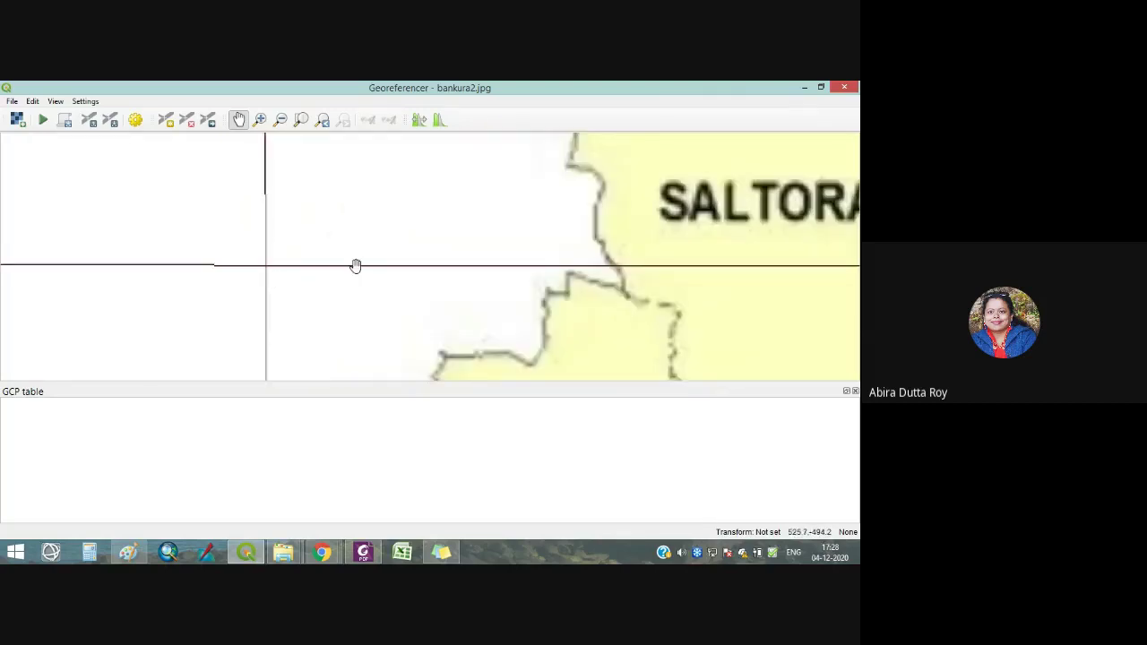
left_click(166, 122)
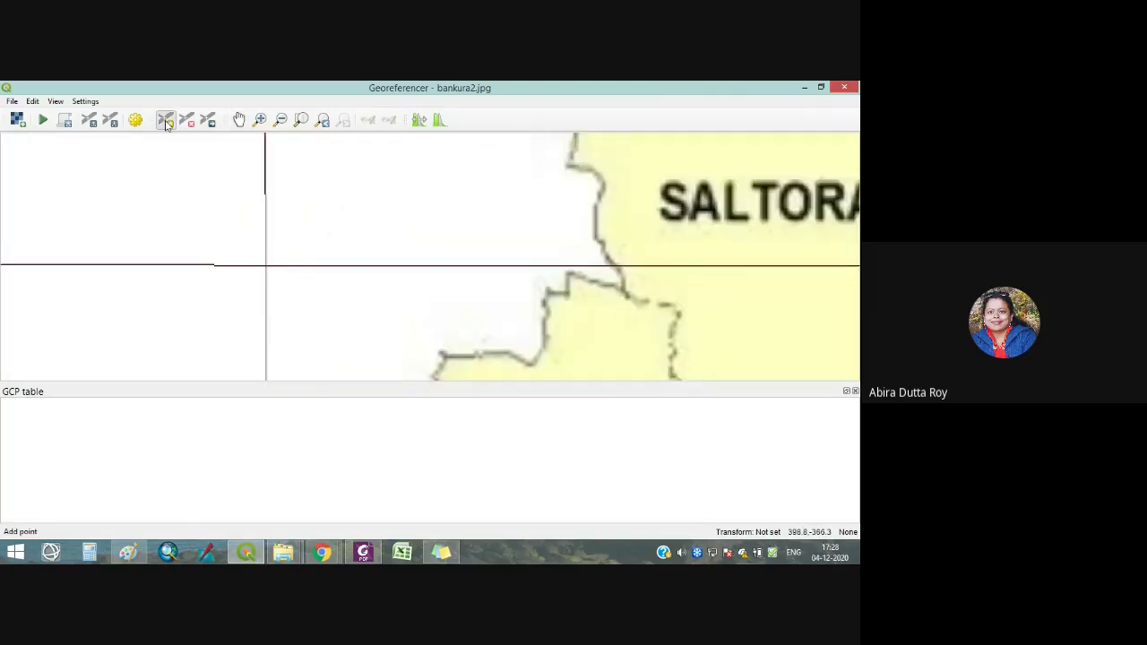
left_click(266, 265)
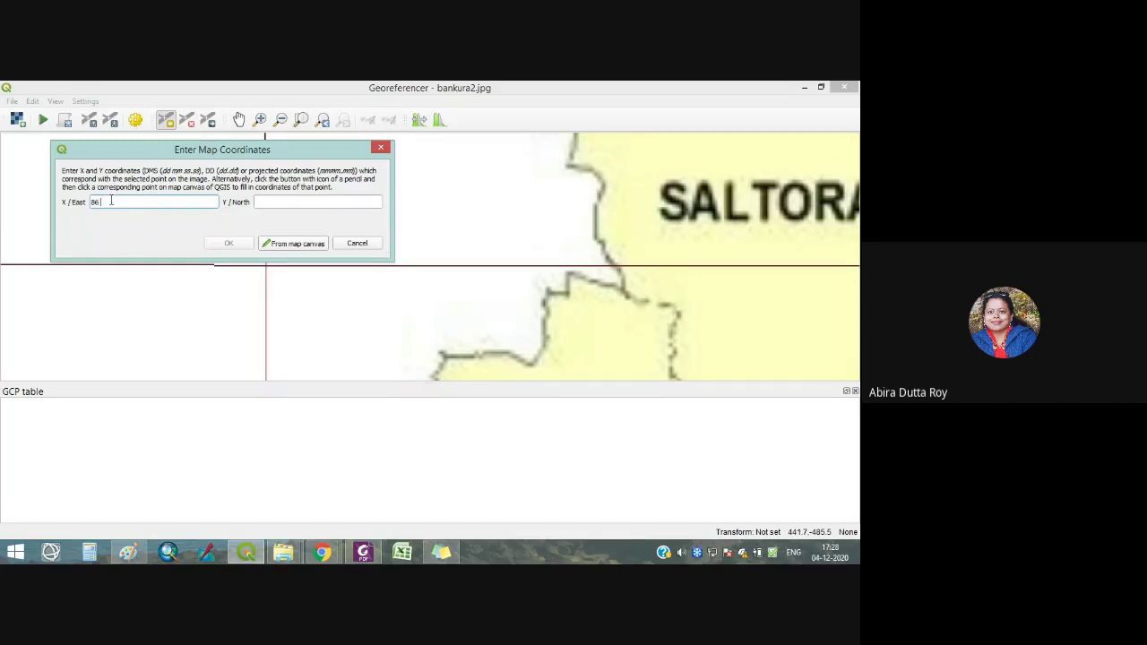
left_click(267, 201)
type("23 30")
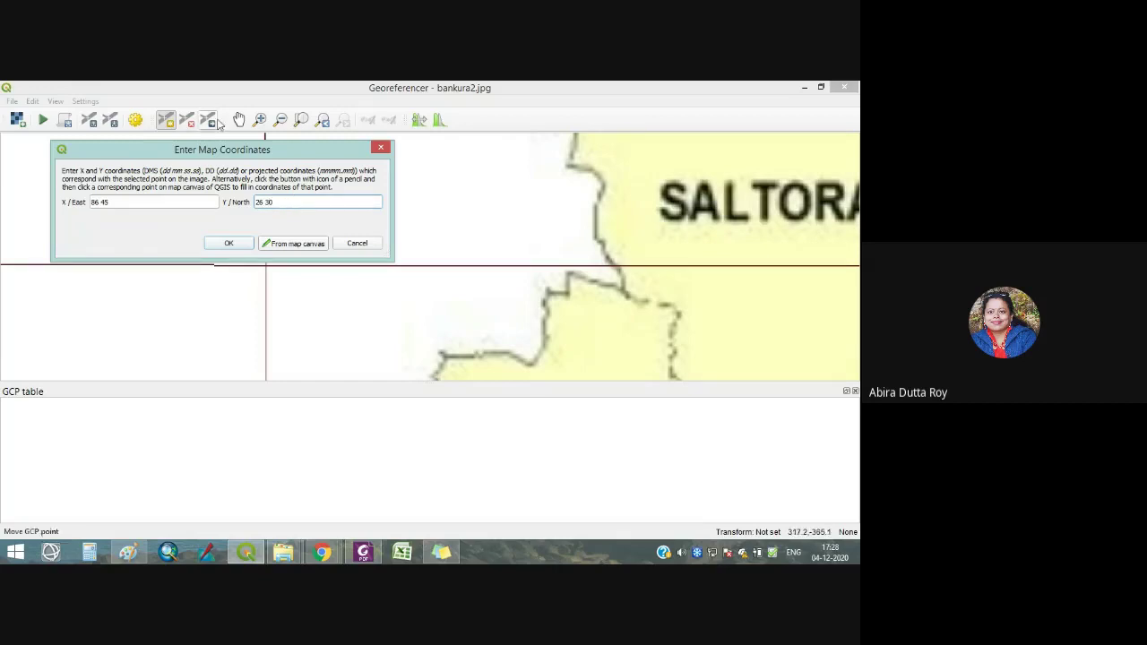
left_click(239, 119)
left_click_drag(153, 332, 359, 374)
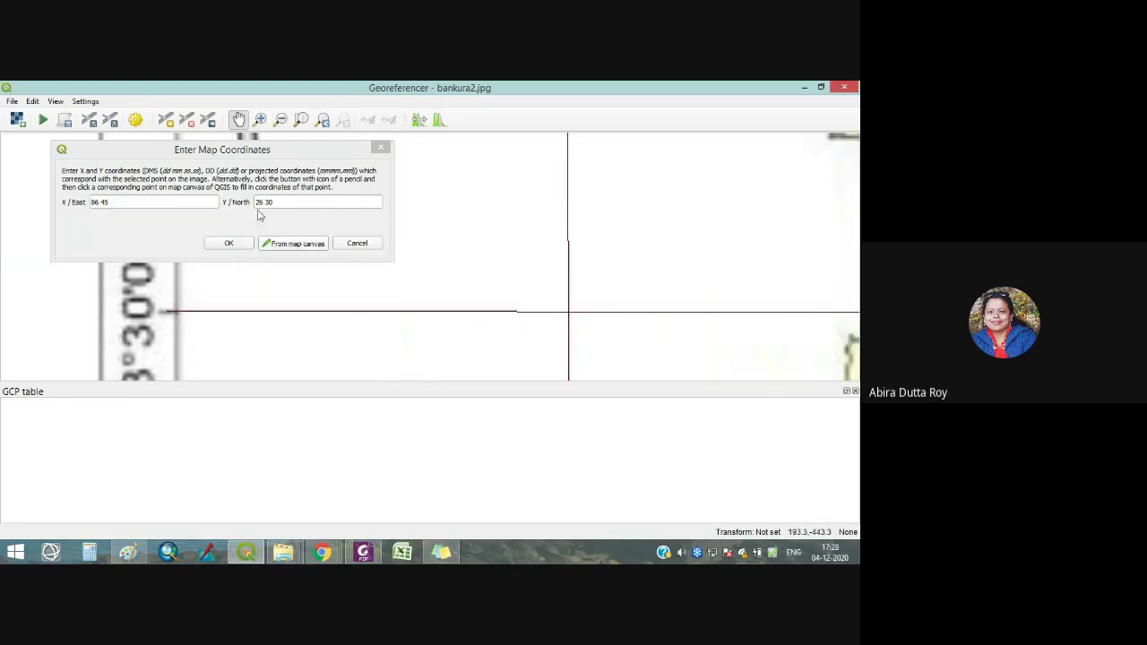
left_click(281, 238)
key("BackSpace")
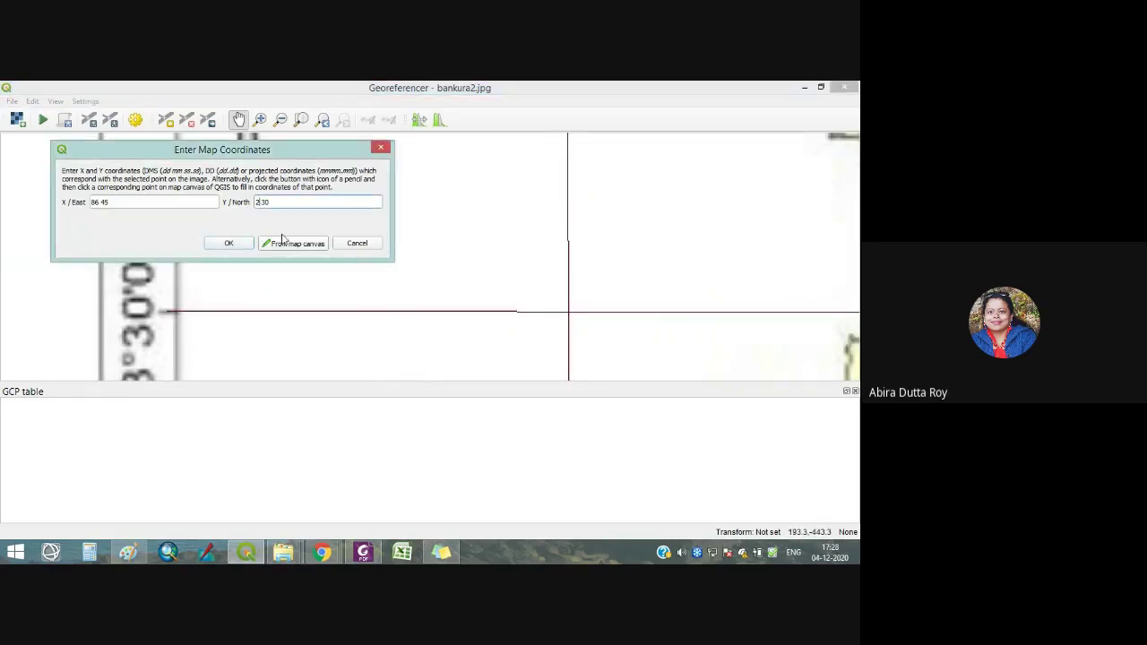
left_click(230, 247)
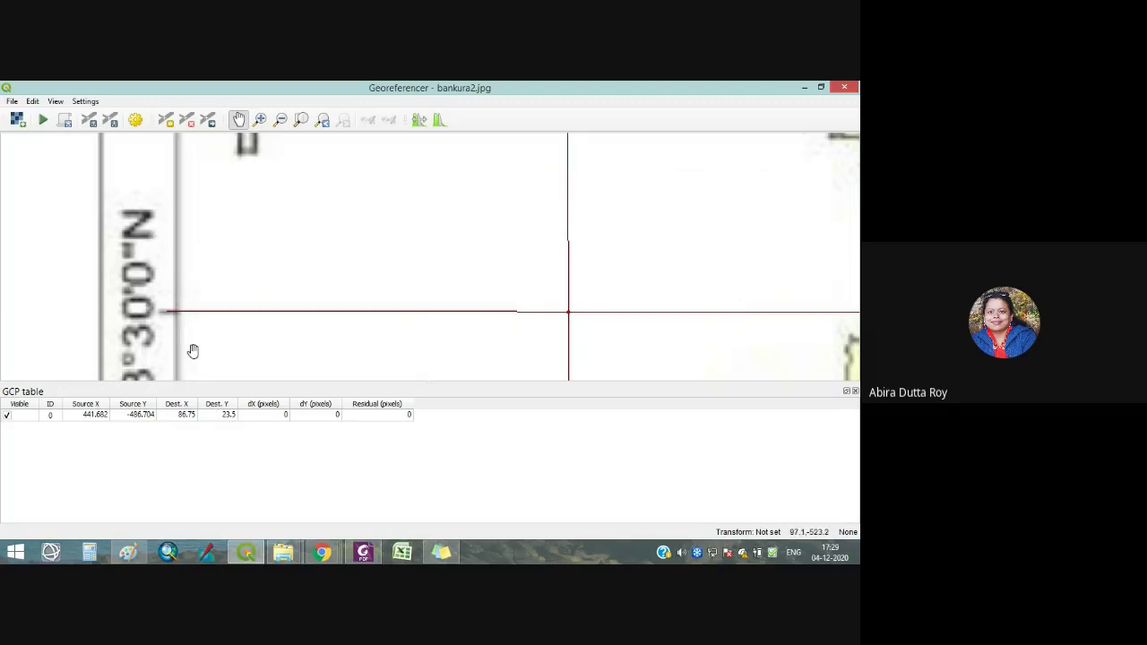
Delete the control point at the crossing of the 86°45'E and 23°30'N lines.
left_click_drag(189, 351, 197, 302)
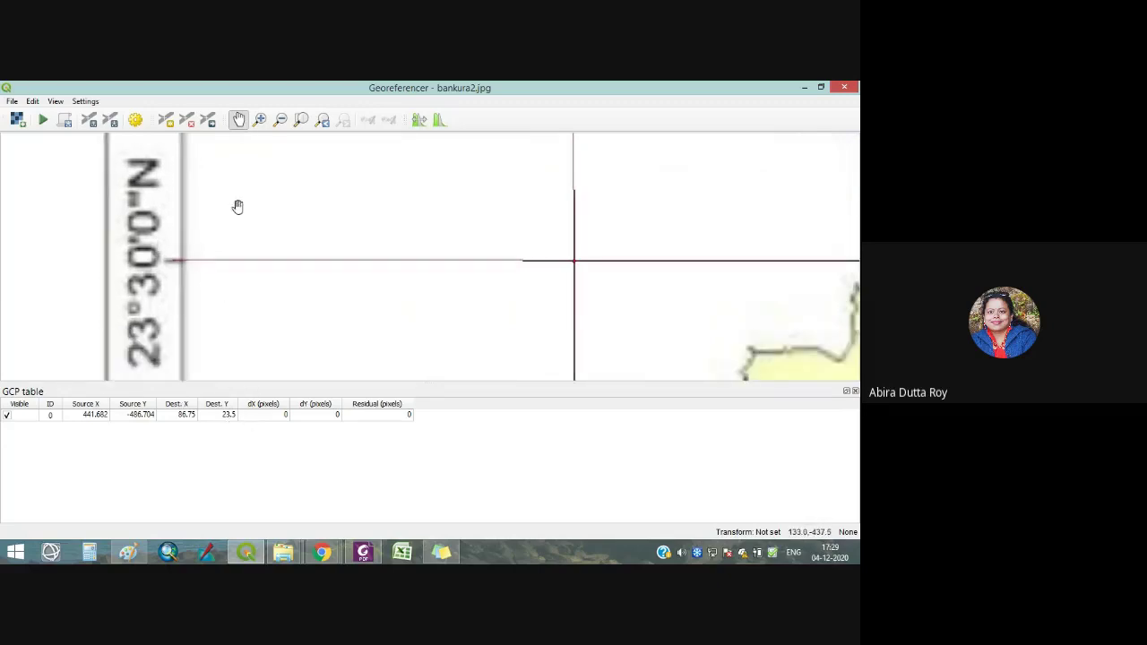
left_click_drag(366, 315, 248, 320)
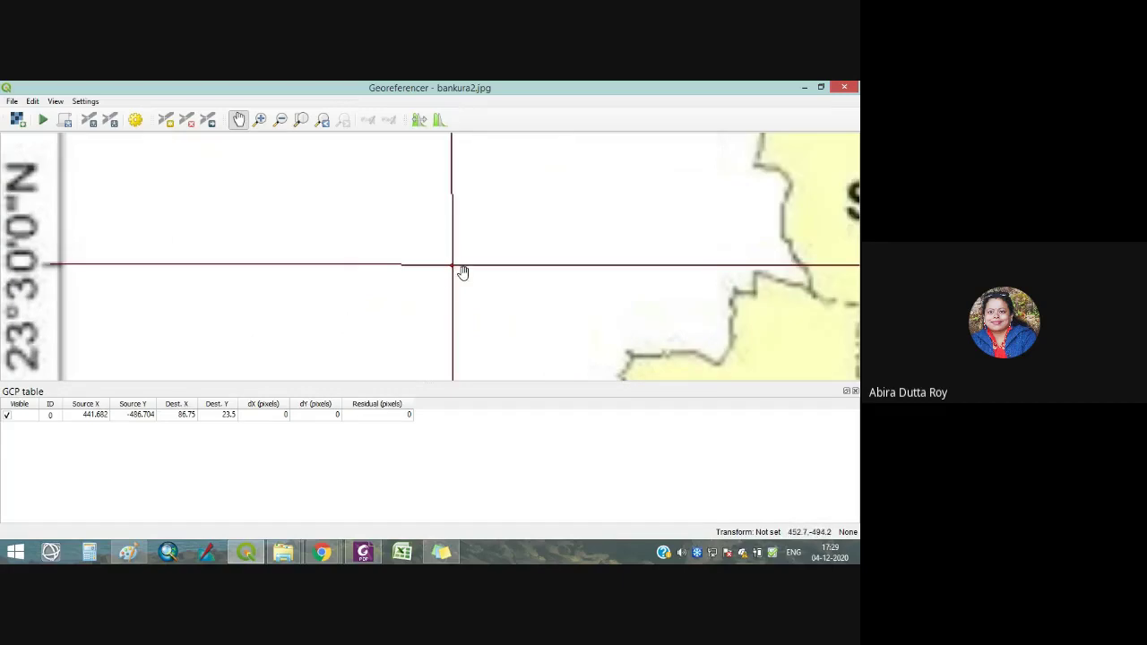
left_click(187, 122)
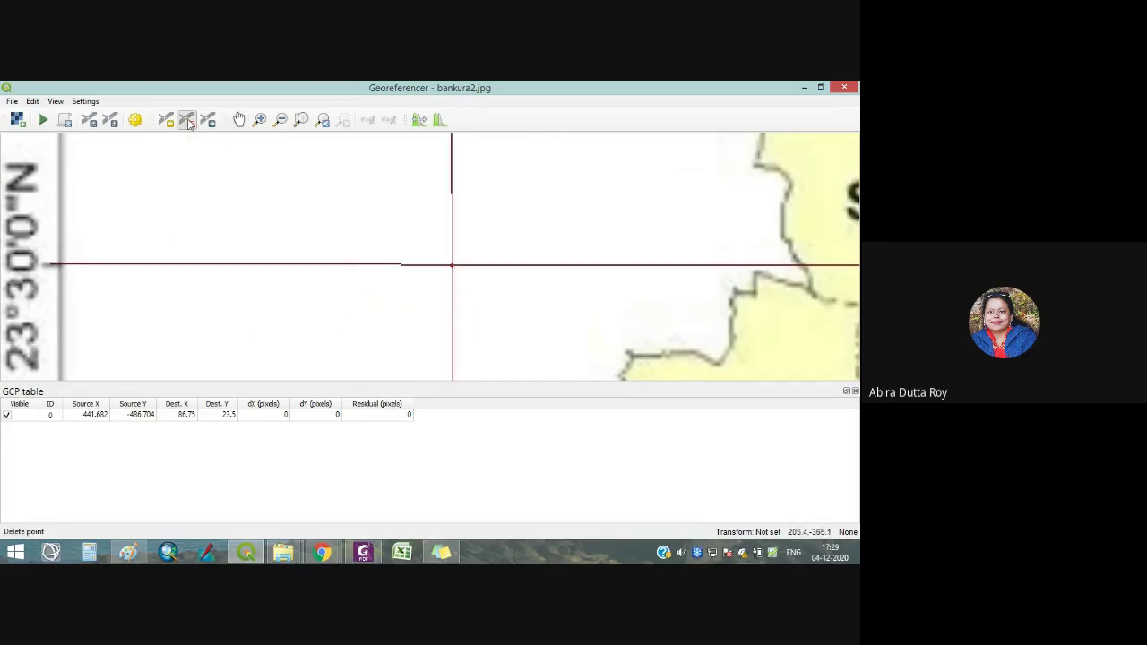
left_click(452, 265)
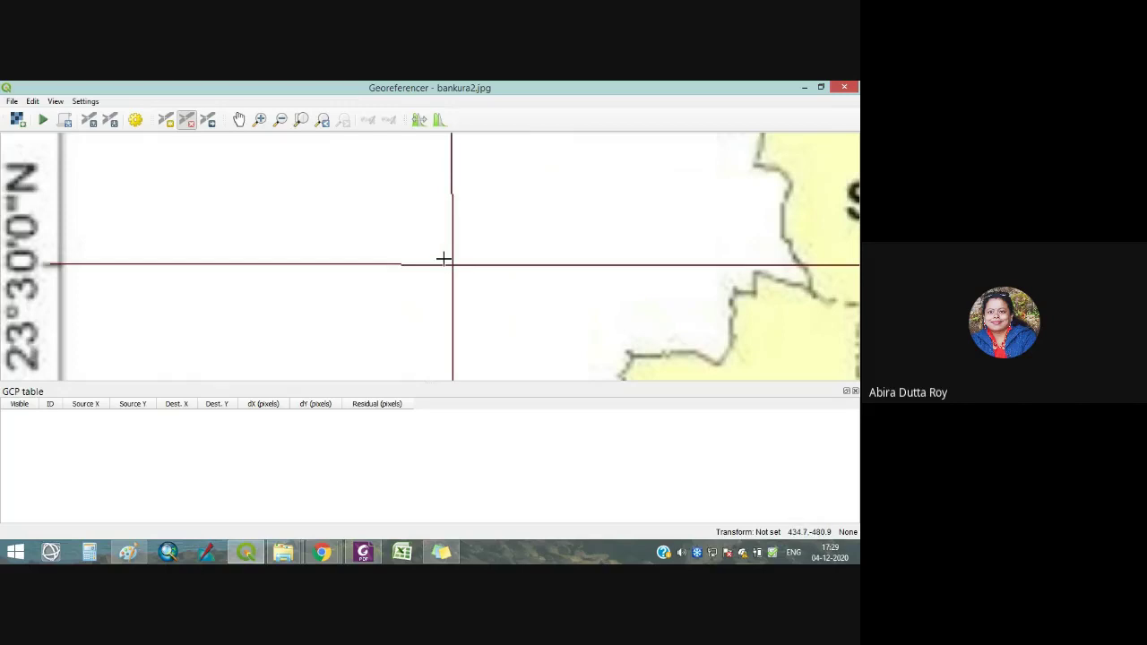
Add the control point again at the 86°45'E and 23°30'N crossing, entering X/East 86 45 and Y/North 23 30.
left_click(167, 122)
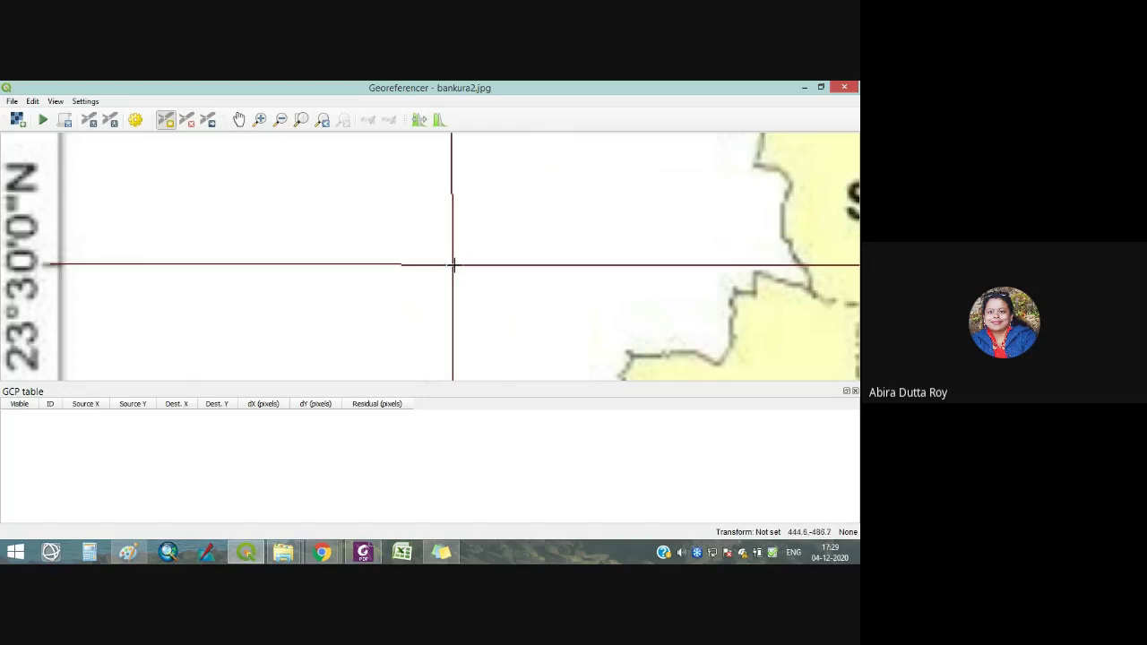
left_click(452, 265)
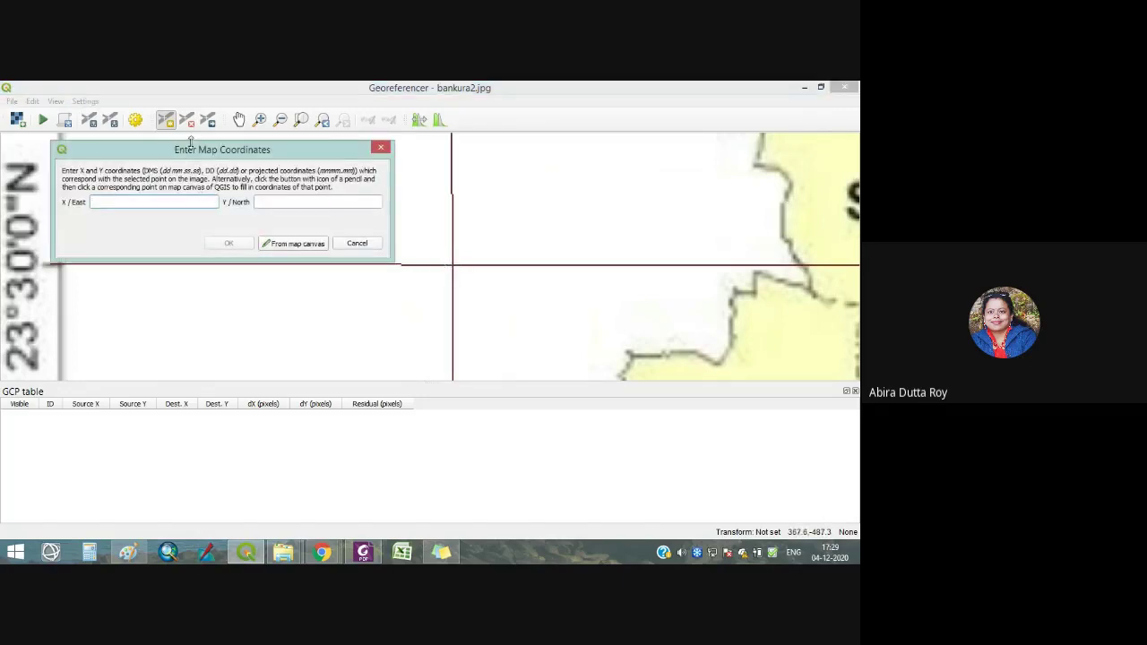
left_click_drag(185, 153, 571, 248)
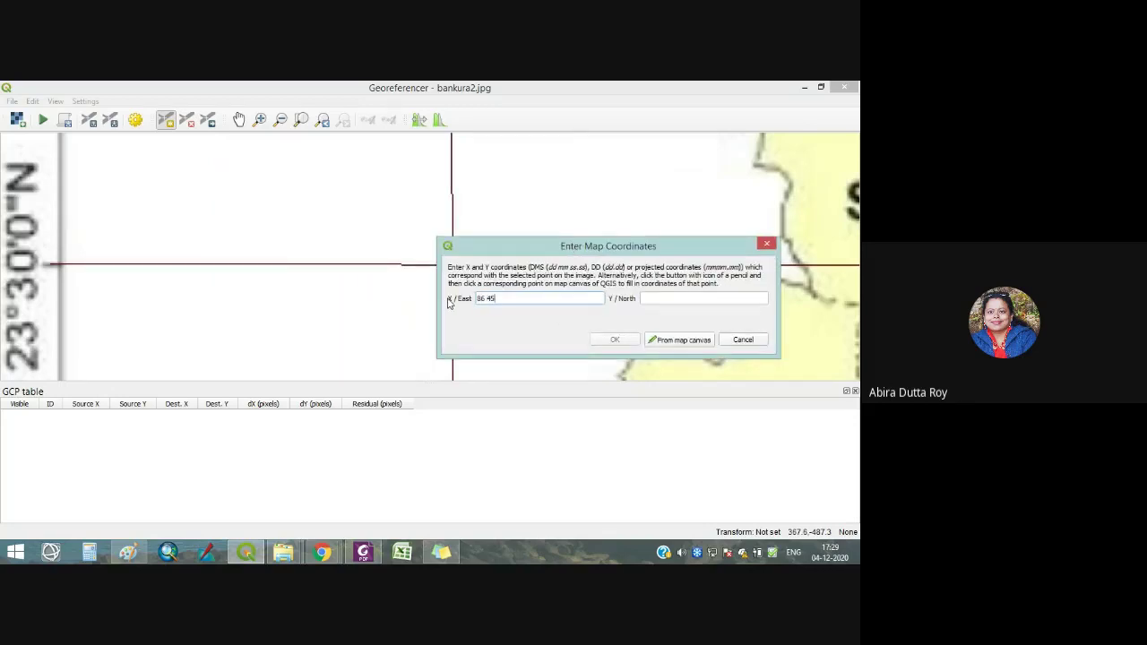
left_click(656, 302)
type("23")
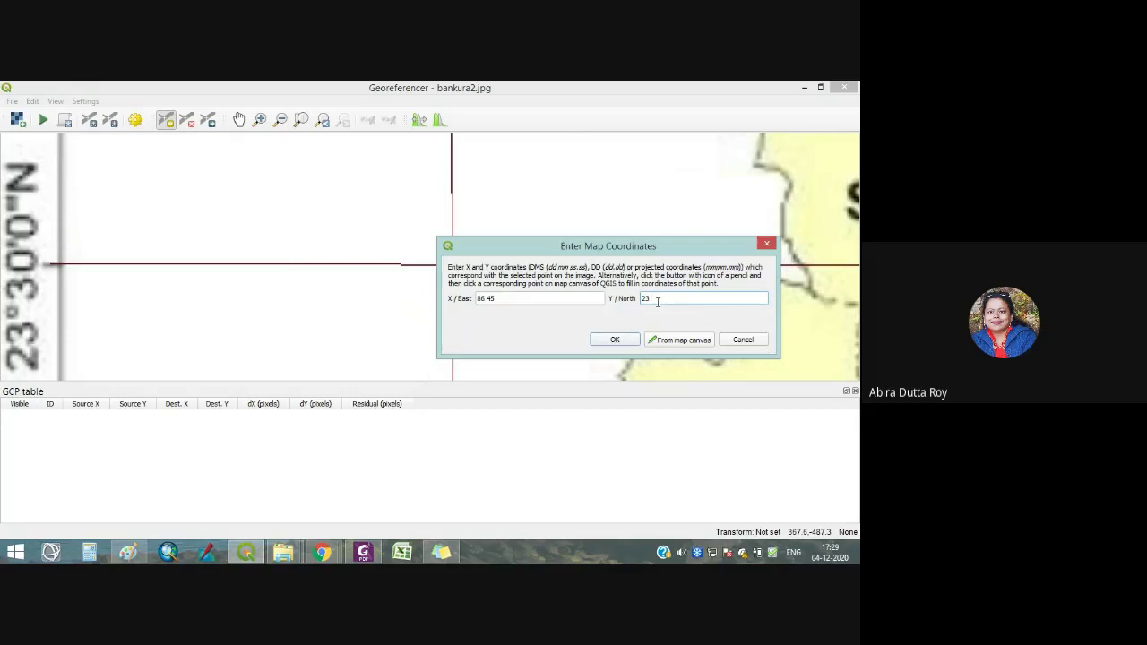
type(" 30")
left_click(239, 119)
left_click_drag(246, 205, 266, 288)
scroll(266, 288, "down", 4)
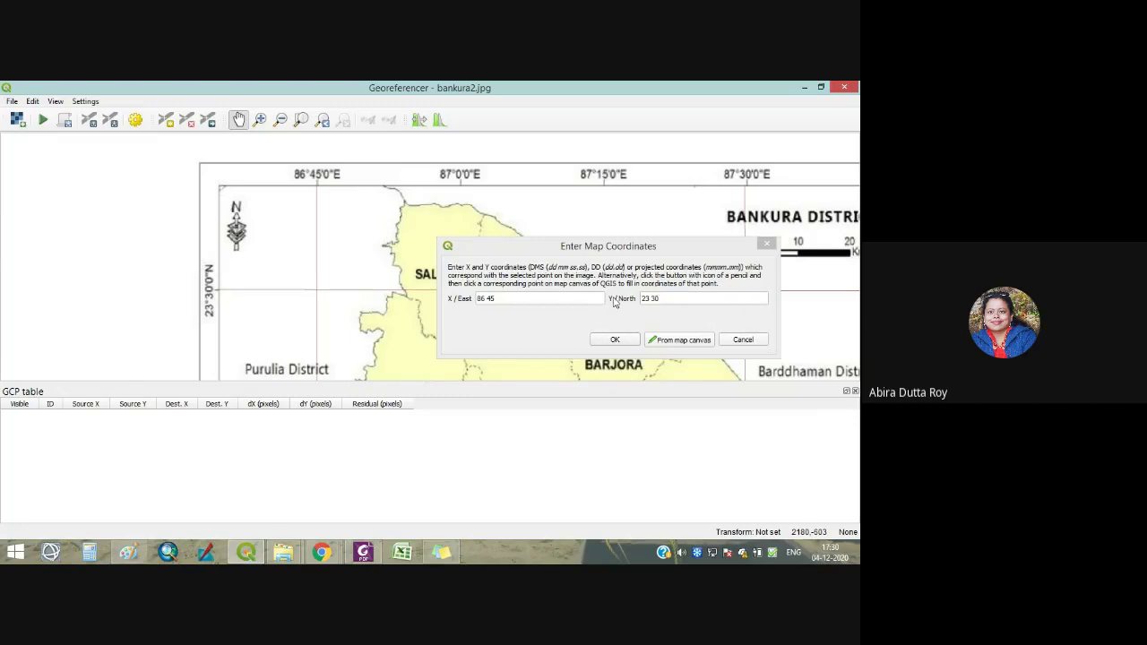
left_click(607, 346)
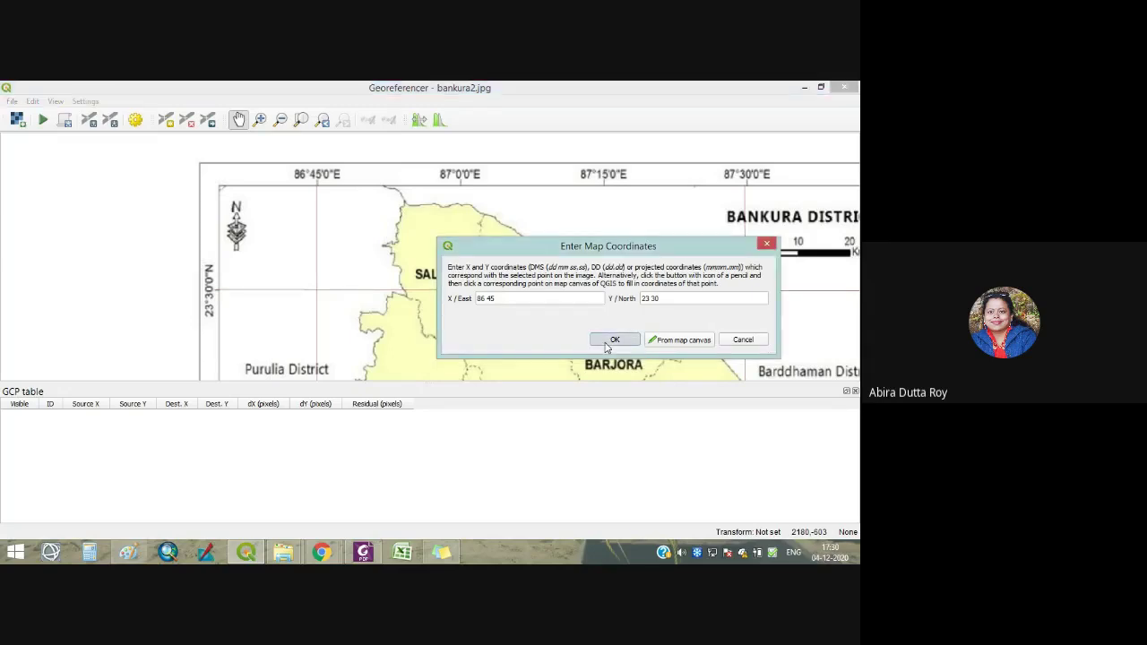
left_click(608, 342)
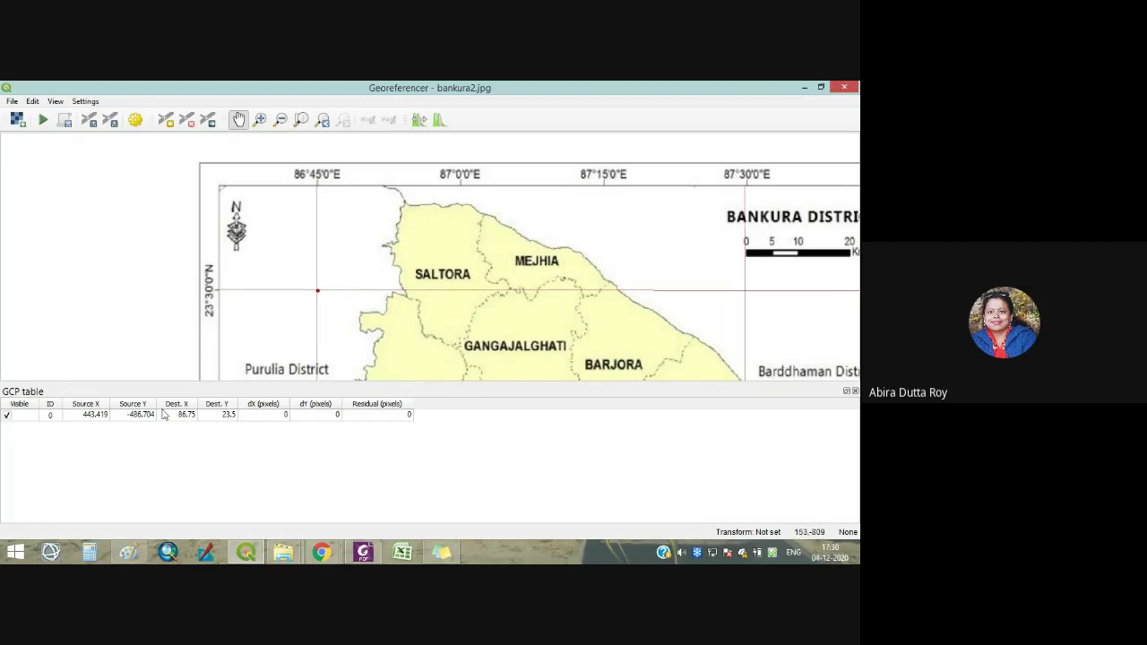
View the Recenter and Remove options for the control point in the GCP table, and dismiss them.
left_click(21, 417)
right_click(21, 421)
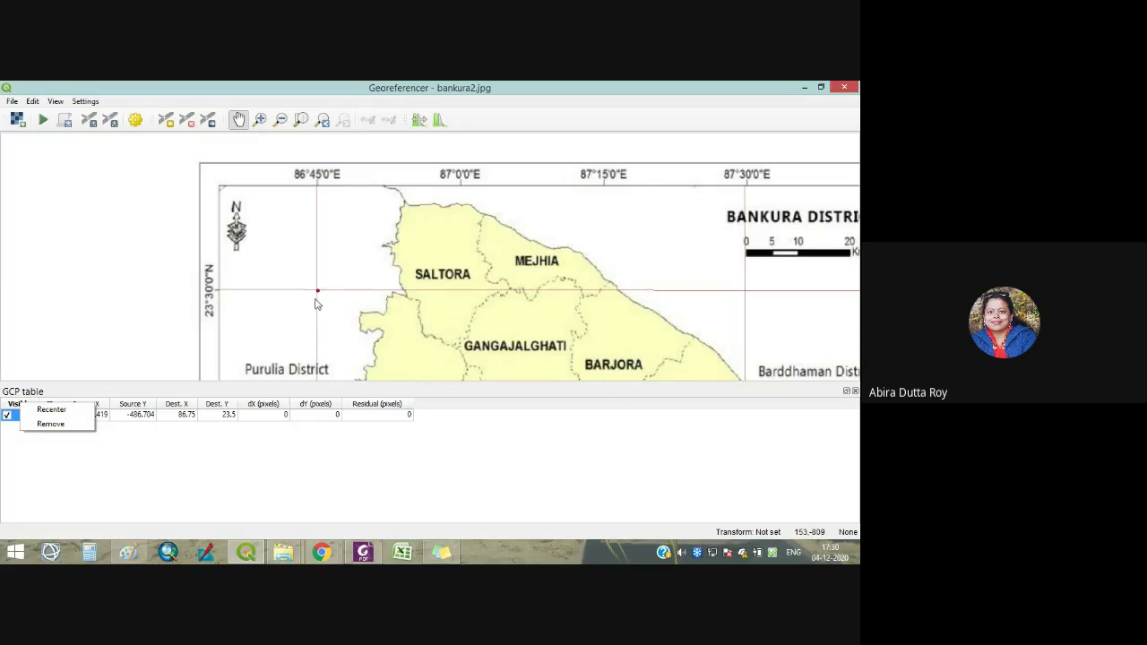
left_click(229, 457)
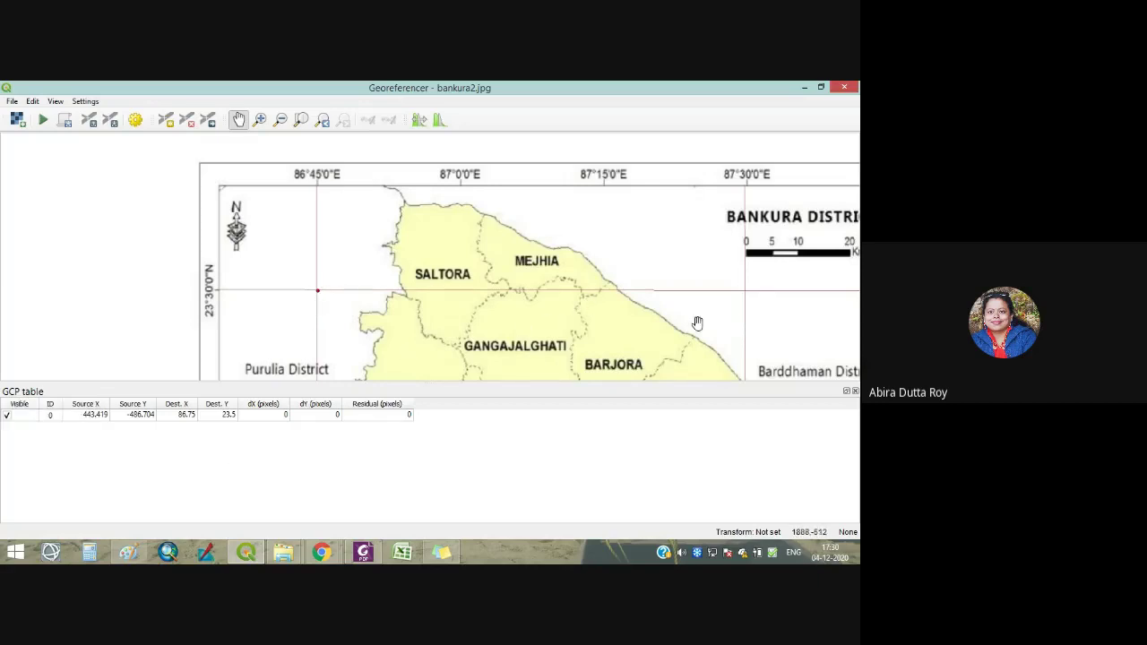
Examine the map's other latitude and longitude crossings as candidates for control points, including 87°30'E with 23°30'N.
left_click_drag(695, 314, 387, 325)
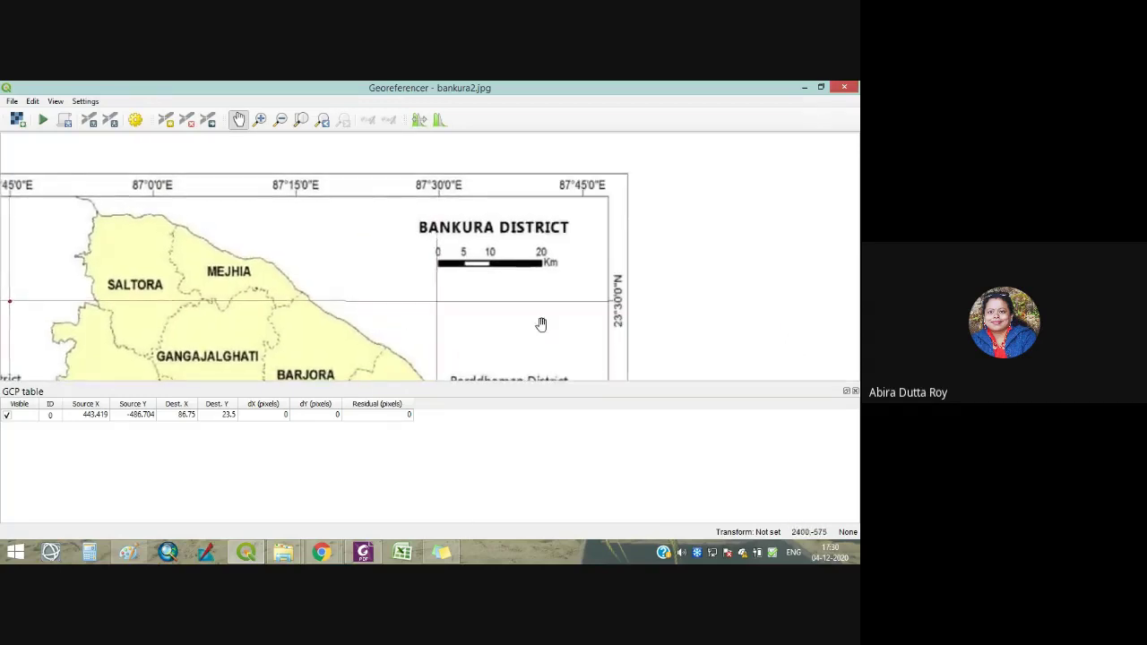
left_click_drag(541, 325, 468, 310)
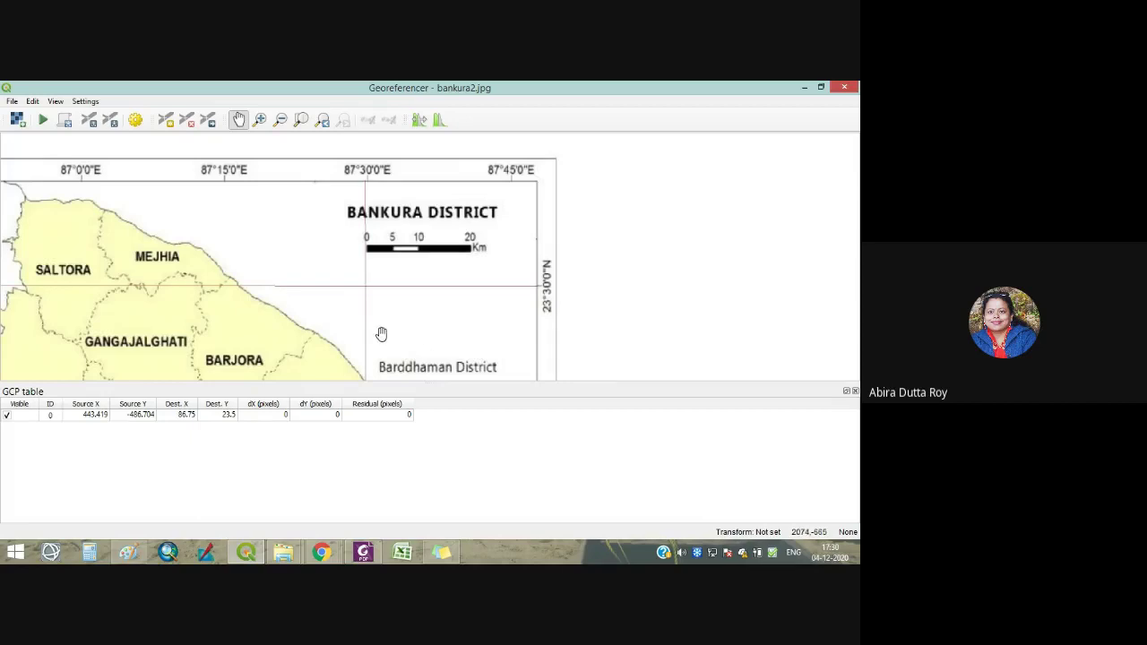
left_click_drag(256, 356, 503, 309)
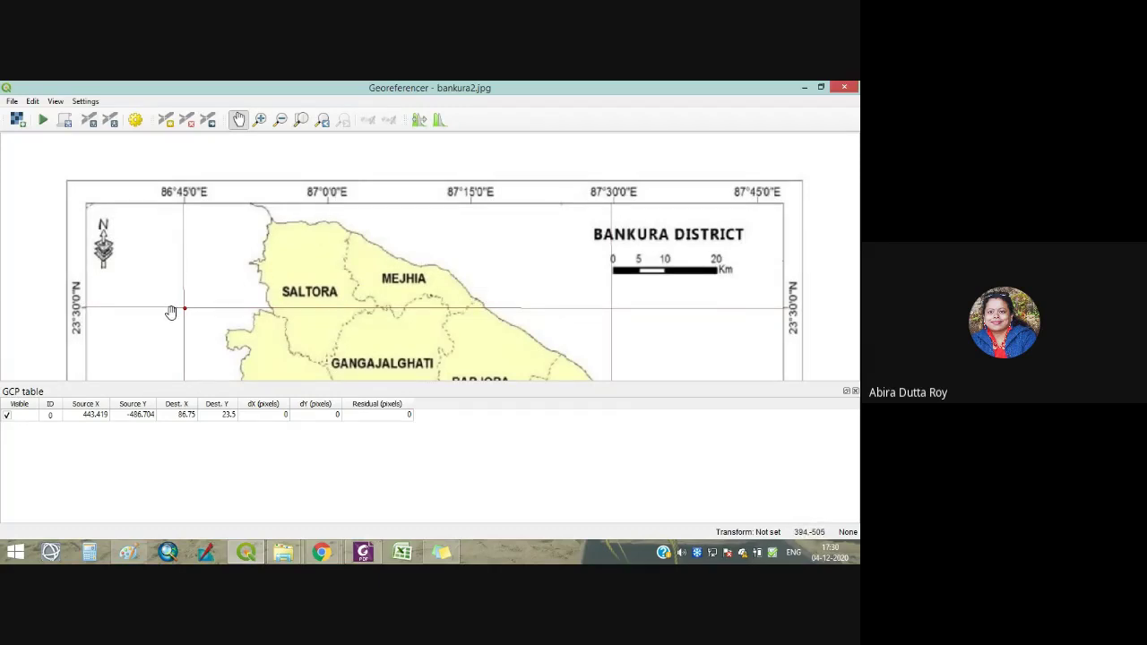
left_click_drag(337, 337, 349, 172)
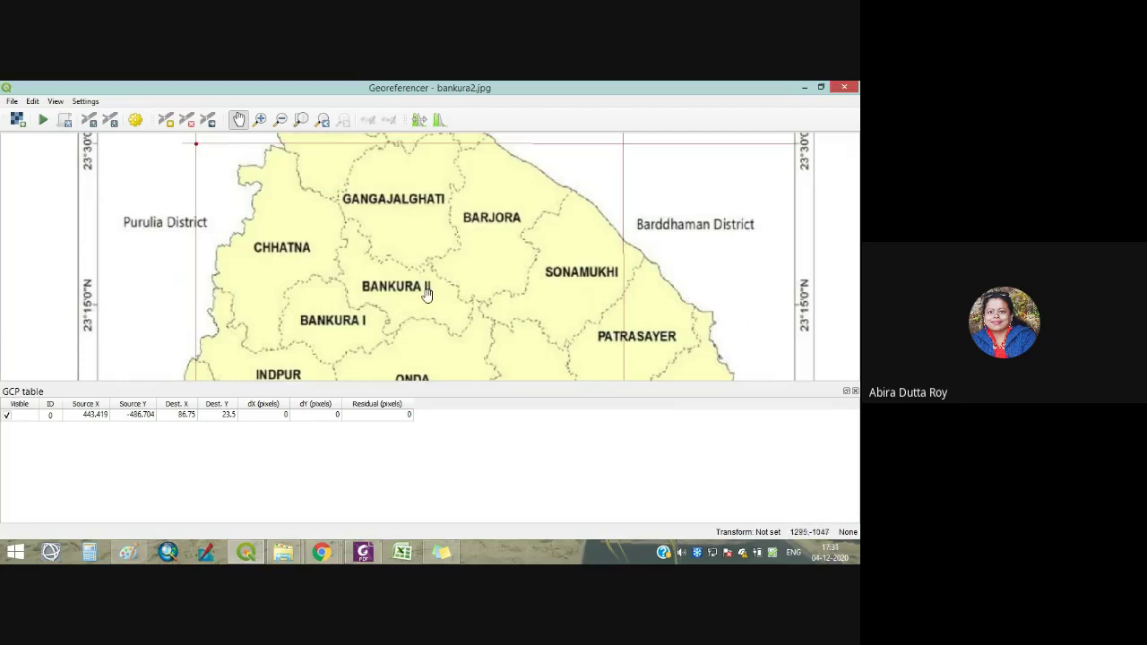
scroll(428, 308, "down", 1)
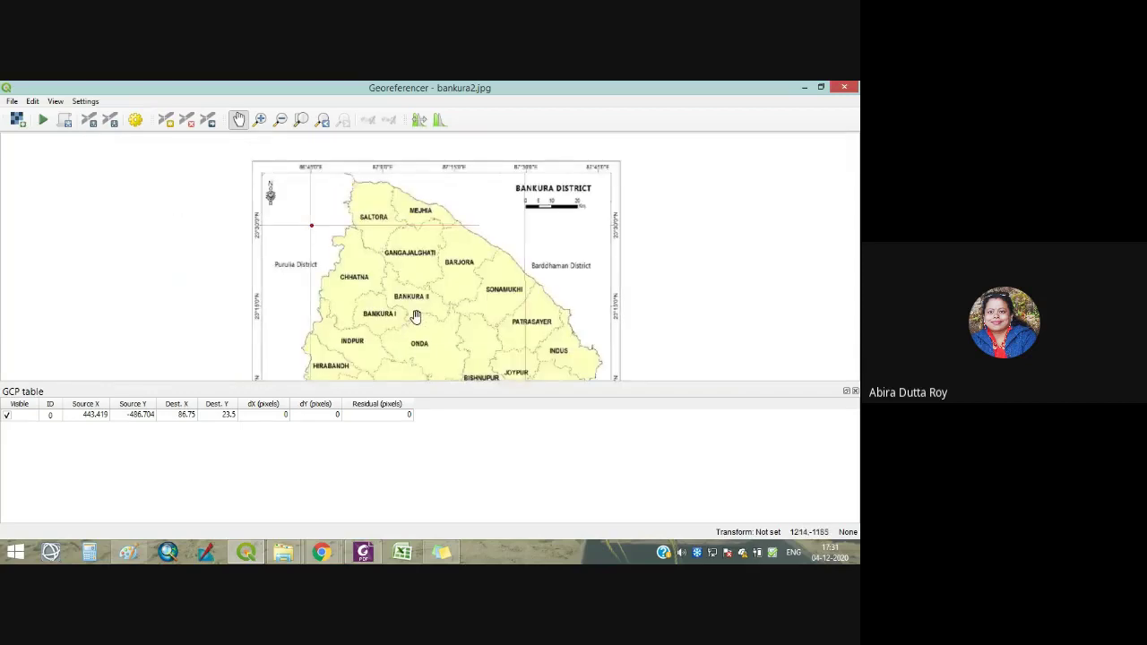
left_click_drag(415, 316, 283, 317)
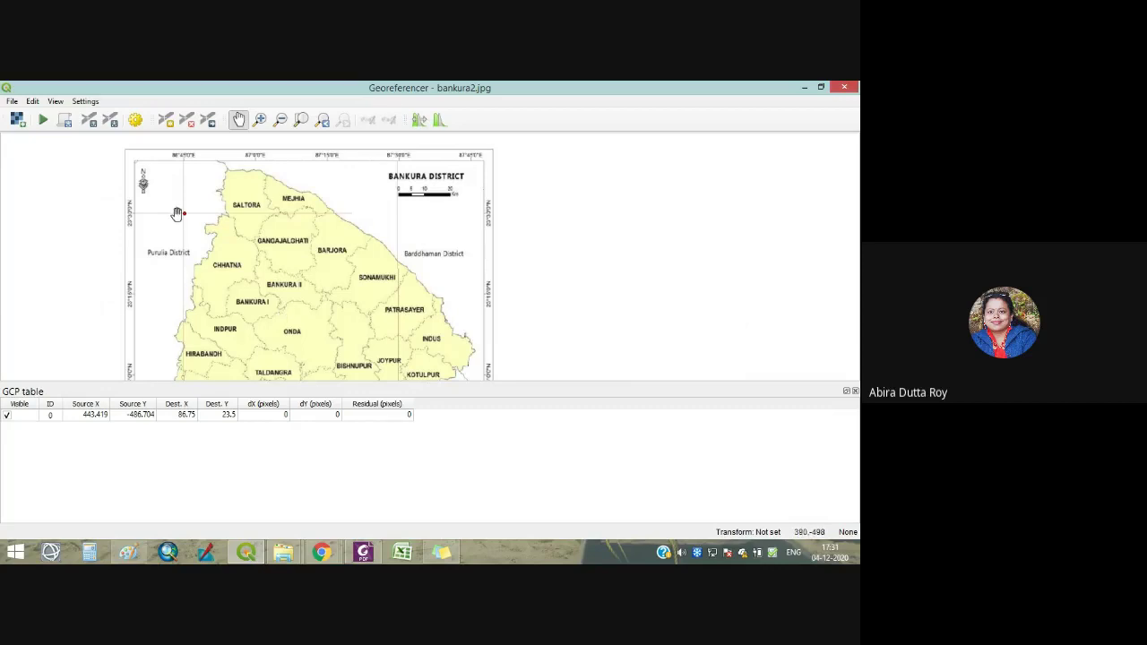
left_click_drag(371, 334, 391, 204)
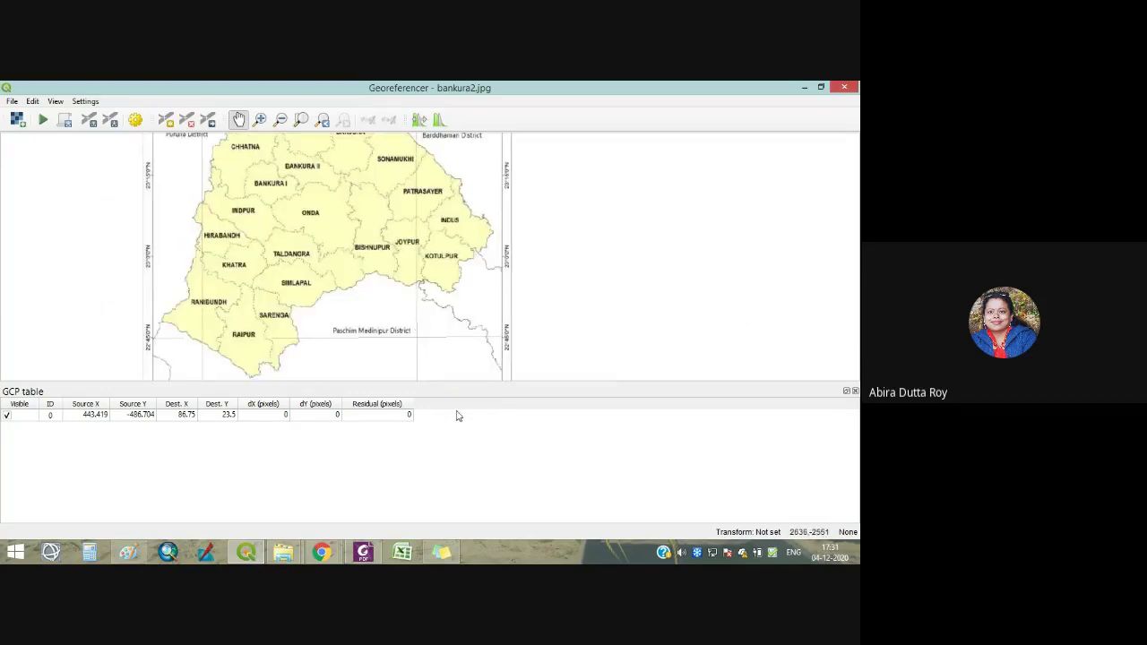
left_click_drag(409, 189, 356, 317)
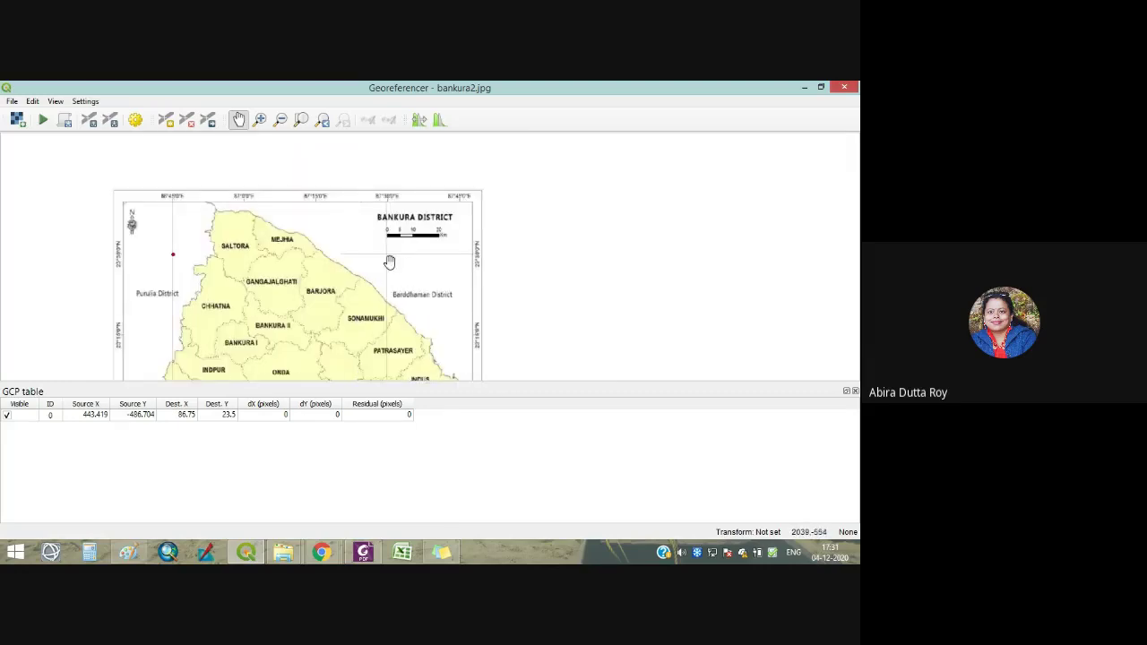
scroll(388, 260, "up", 1)
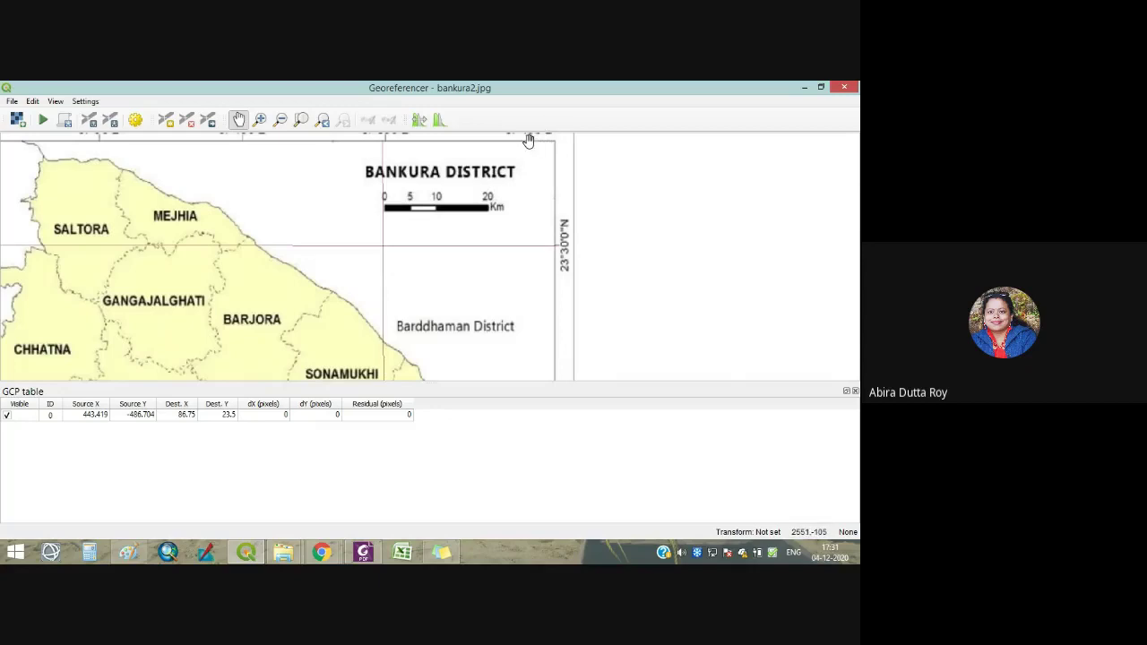
Add a control point at the 87°30'E and 23°30'N crossing, entering X/East 87 30 and Y/North 23 30.
left_click_drag(417, 266, 424, 294)
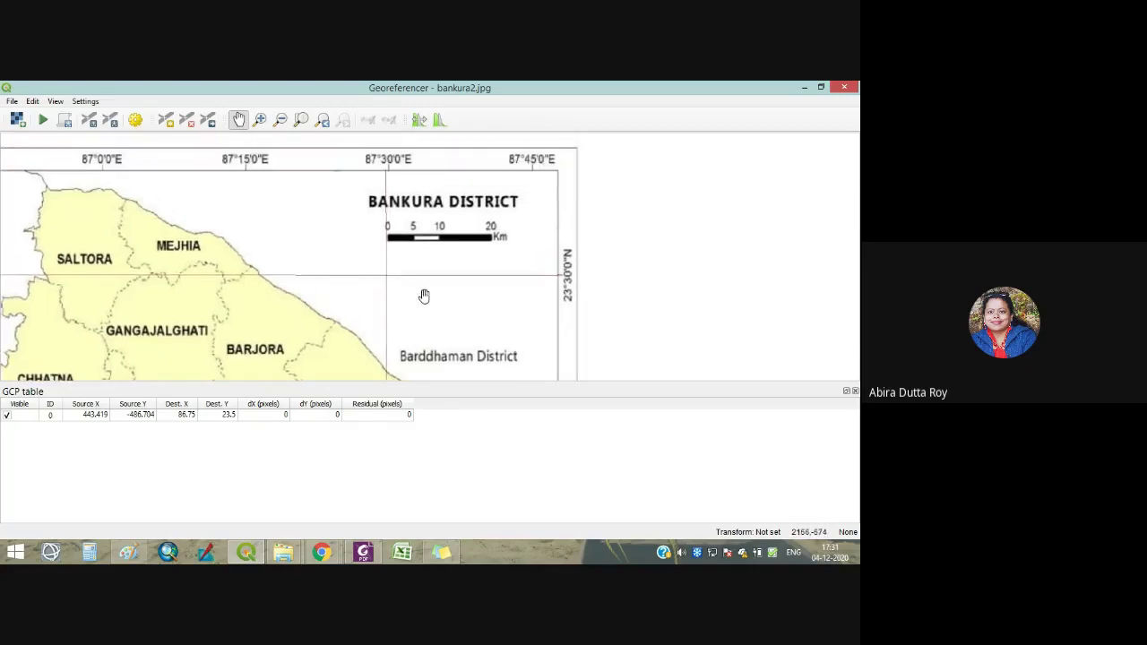
left_click(165, 119)
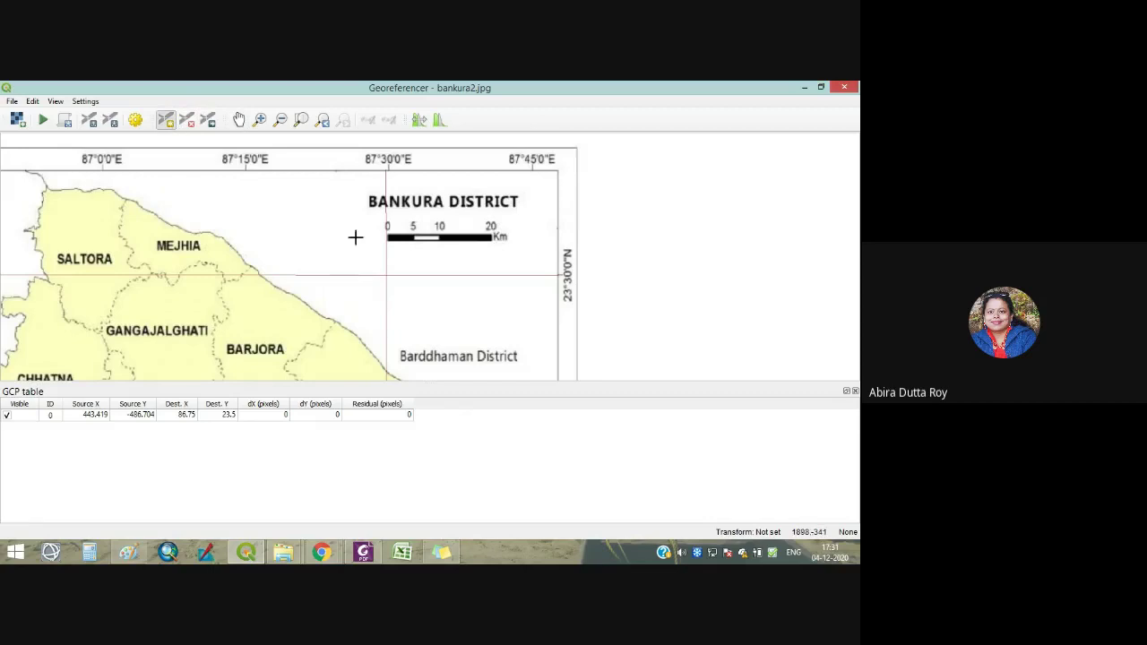
left_click(385, 275)
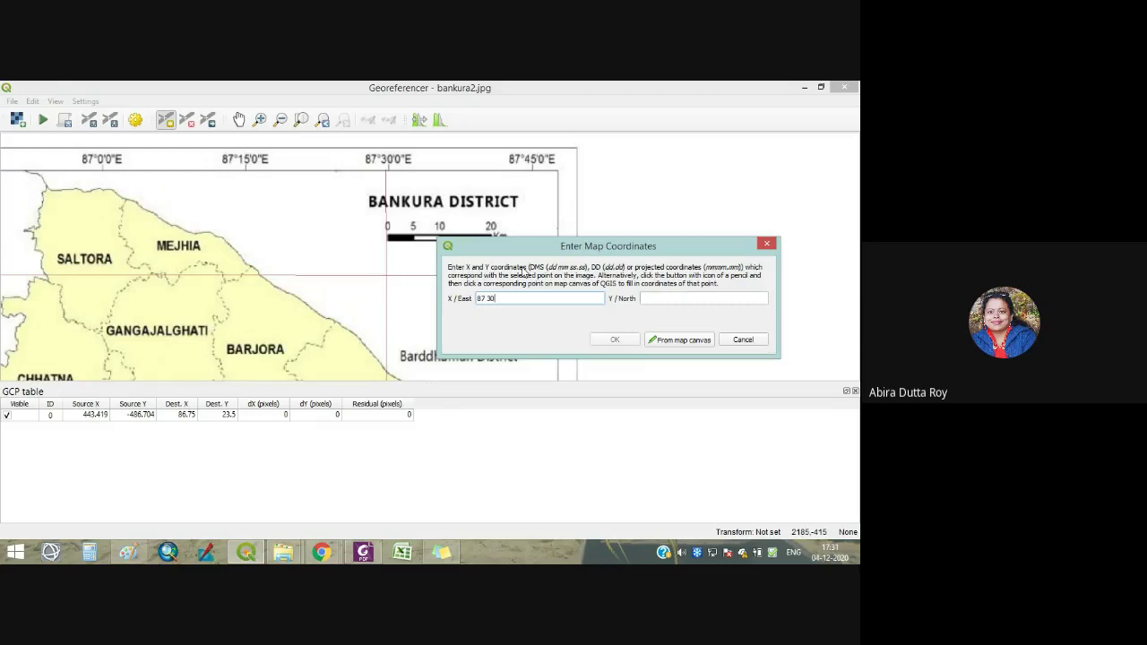
left_click_drag(601, 247, 175, 223)
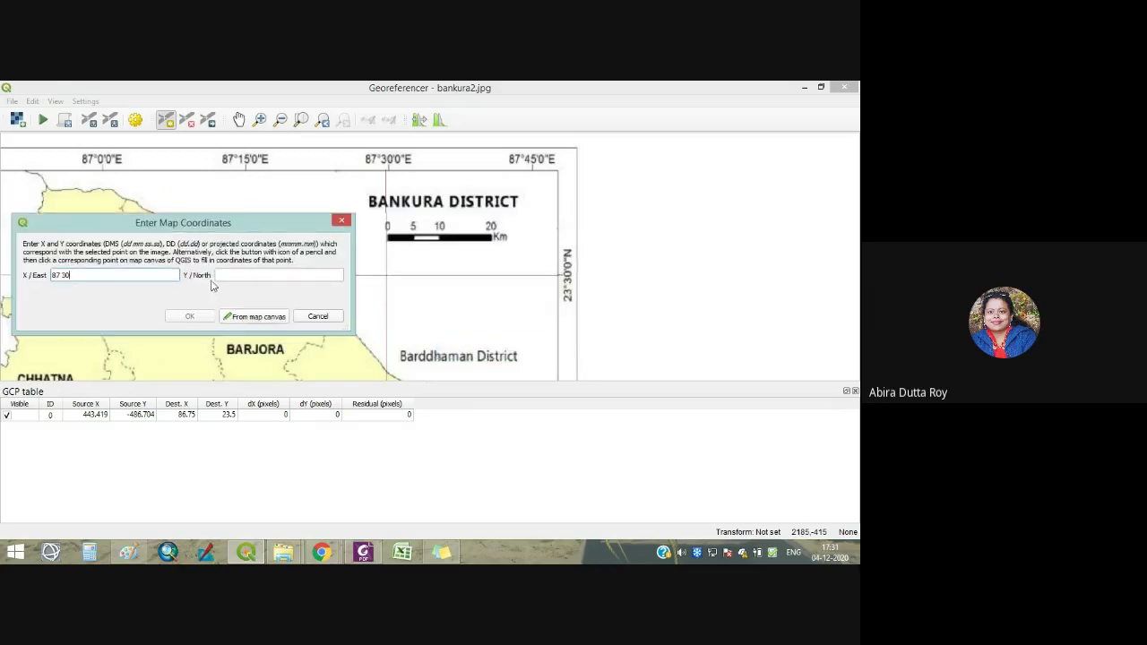
left_click(241, 275)
type("23 30")
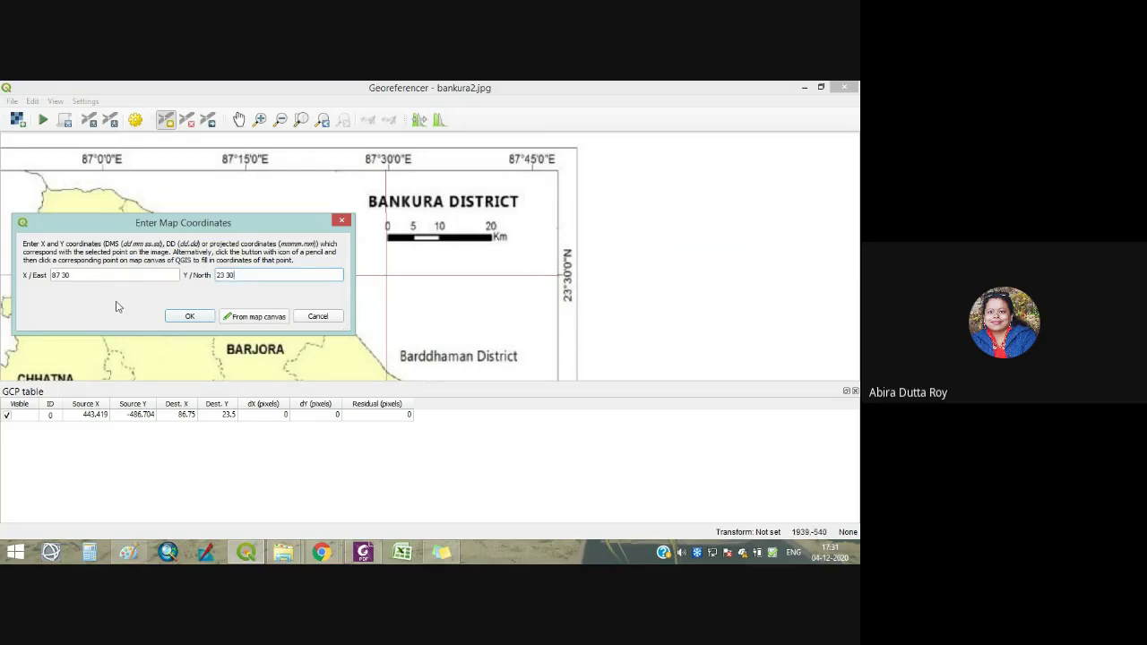
left_click(189, 315)
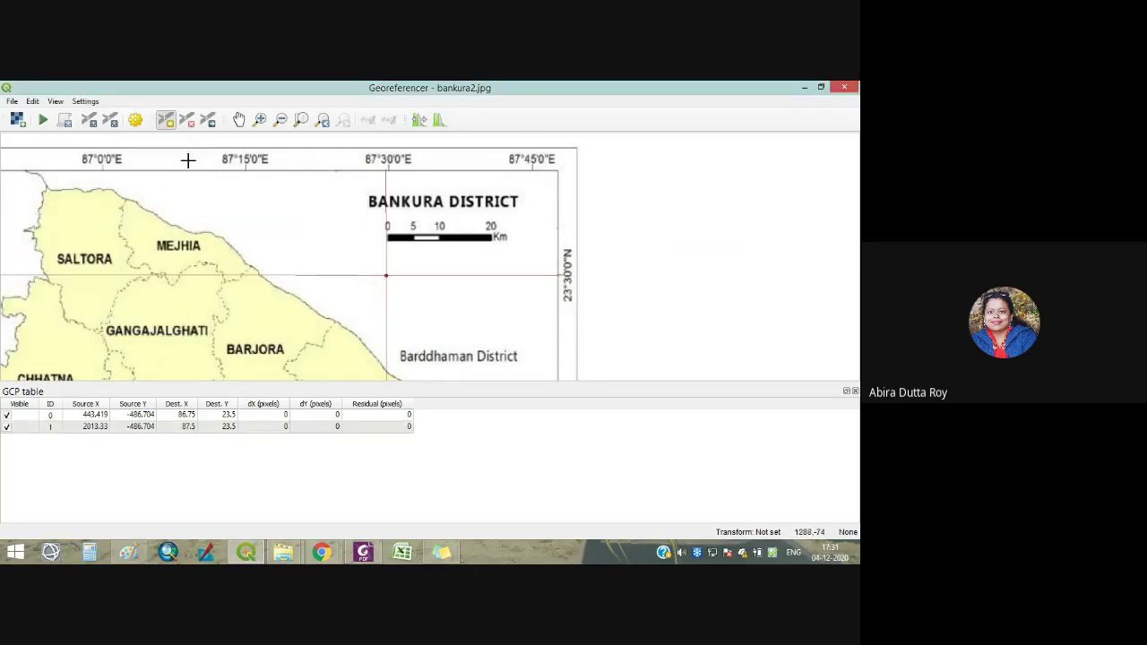
Move the control point at 87°30'E and 23°30'N off its place and back precisely onto the crossing of the two lines.
left_click(211, 126)
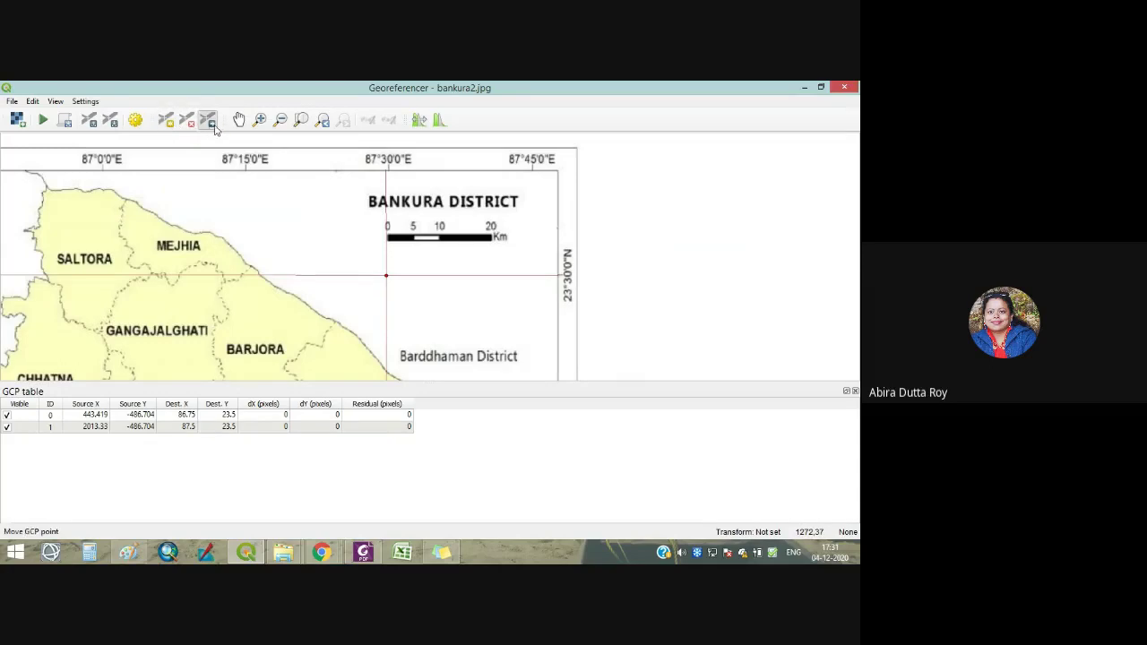
left_click_drag(385, 275, 390, 273)
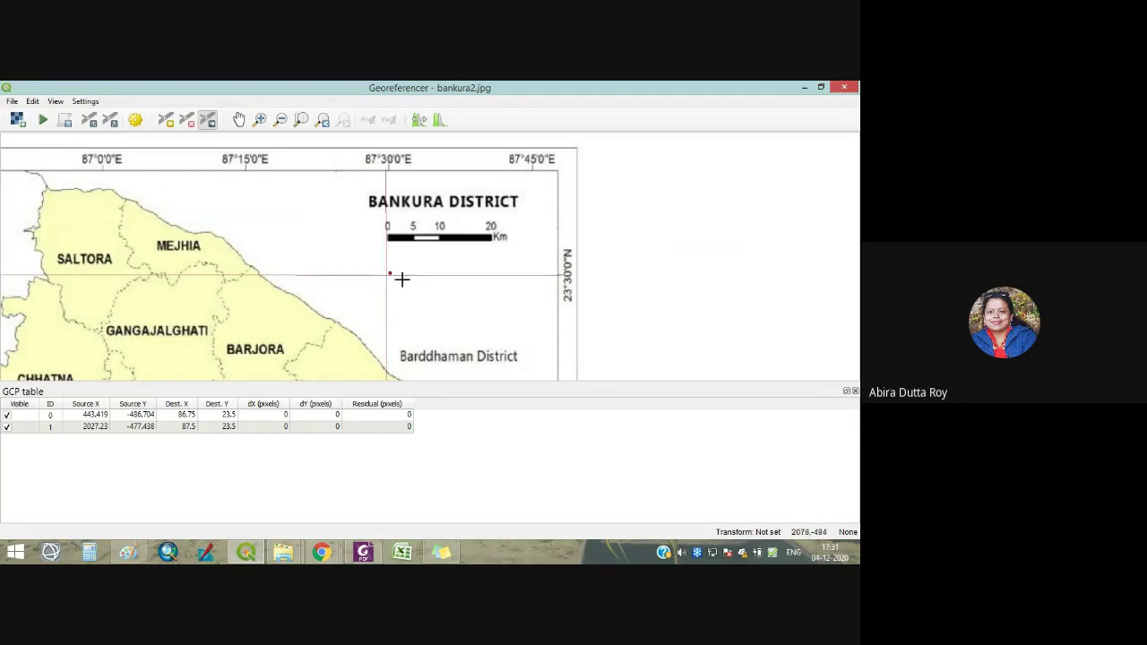
scroll(395, 287, "down", 2)
scroll(395, 288, "up", 5)
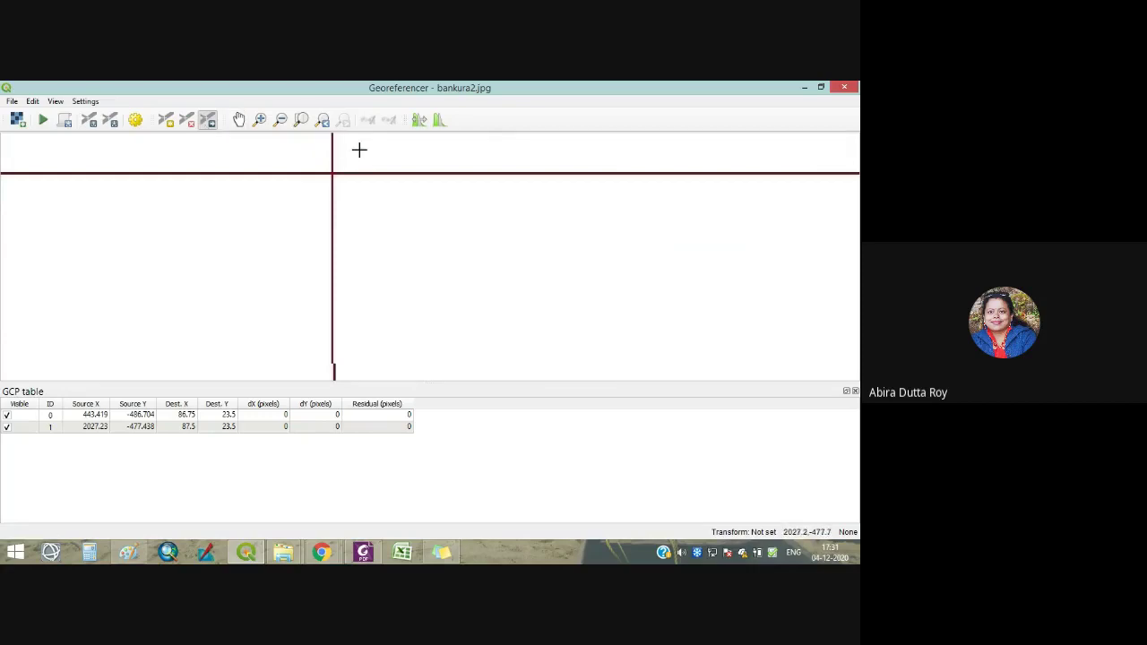
left_click_drag(359, 149, 332, 173)
left_click_drag(332, 173, 332, 173)
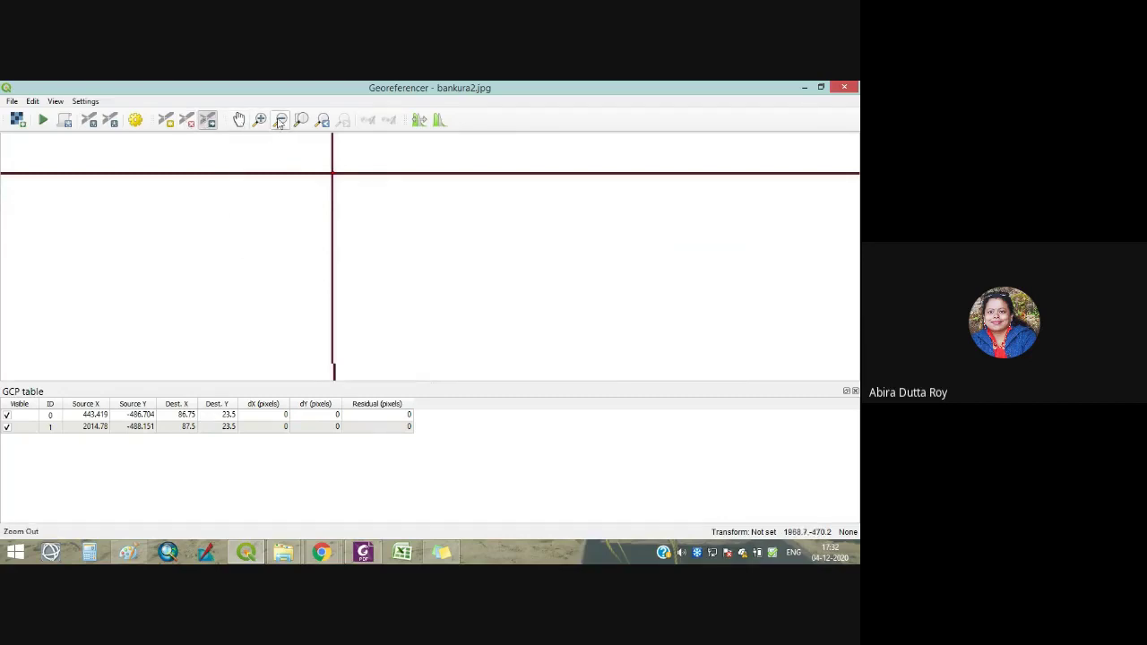
Add a control point at the 87°30'E and 22°45'N crossing, entering X/East 87 30 and Y/North 22 45.
scroll(272, 265, "up", 3)
scroll(270, 262, "down", 6)
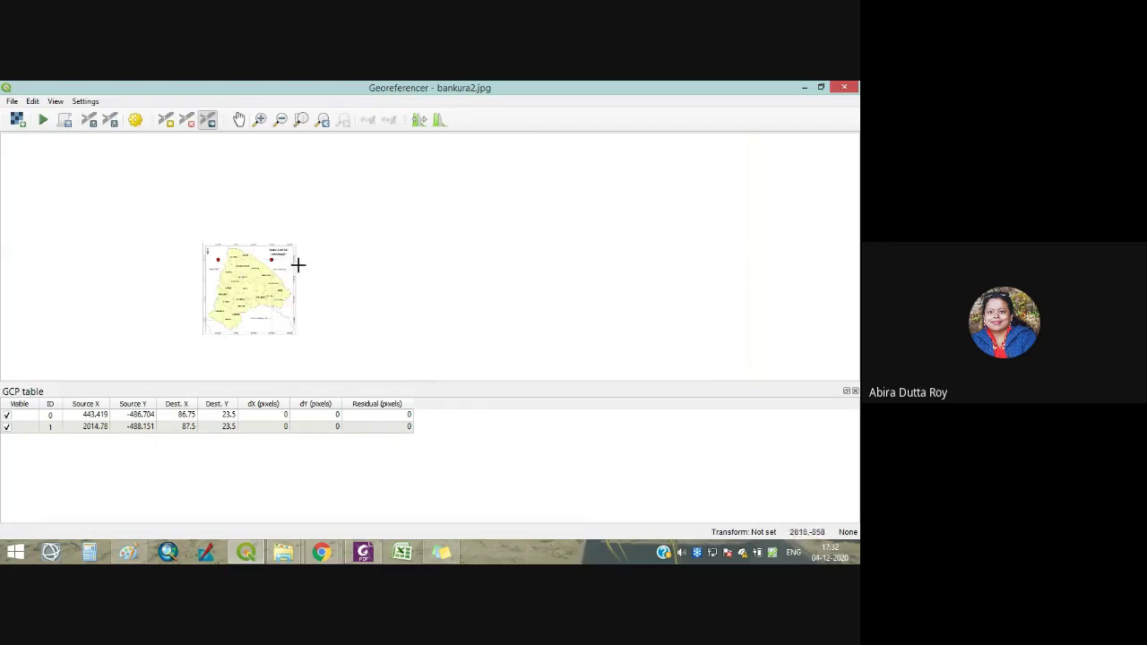
left_click(259, 120)
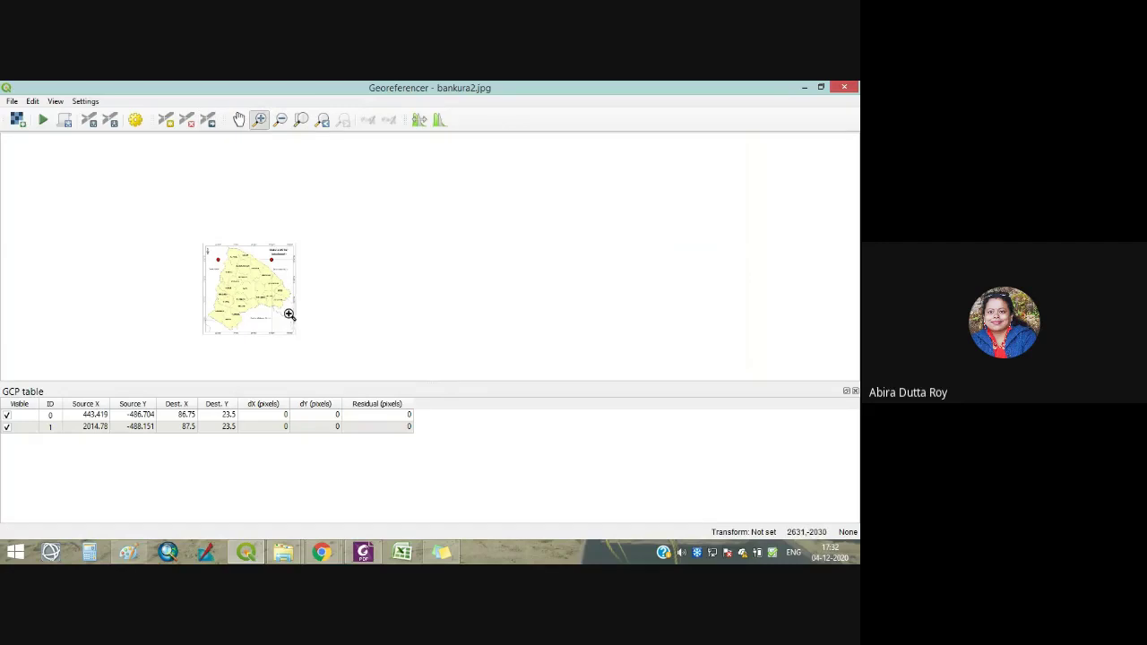
left_click_drag(240, 306, 317, 334)
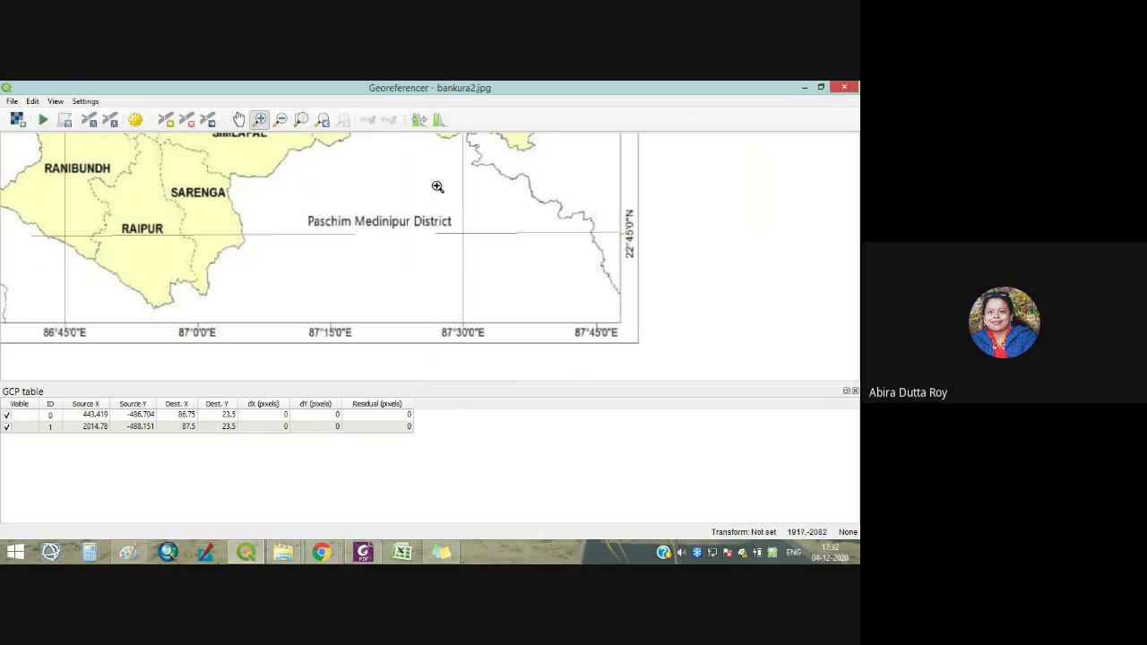
left_click(166, 119)
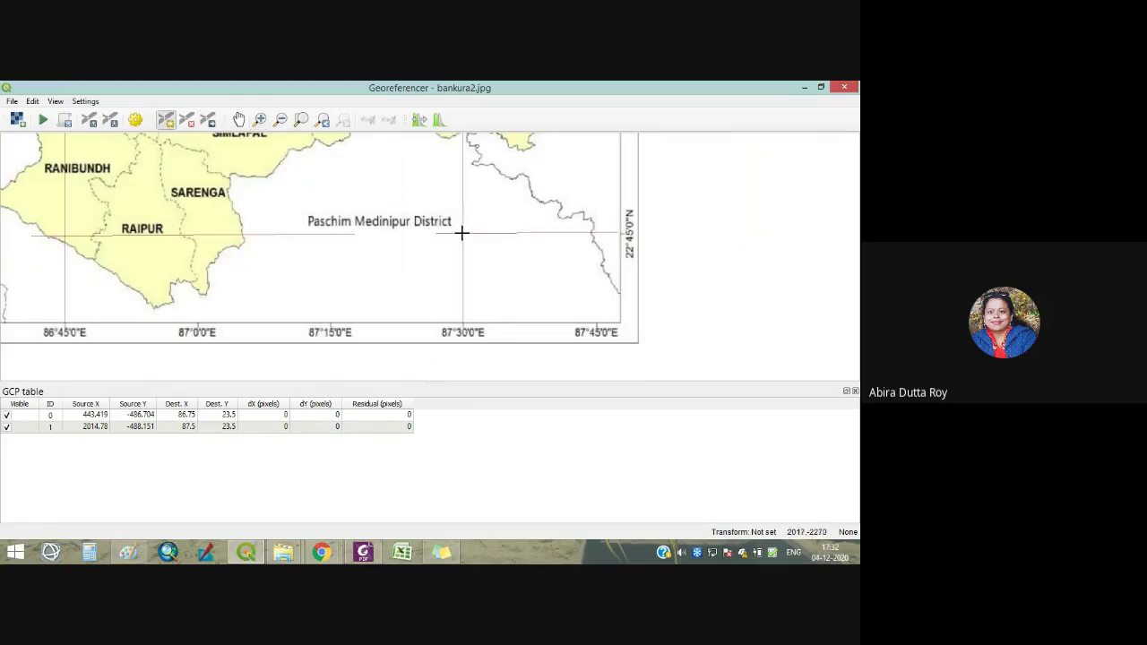
left_click(462, 233)
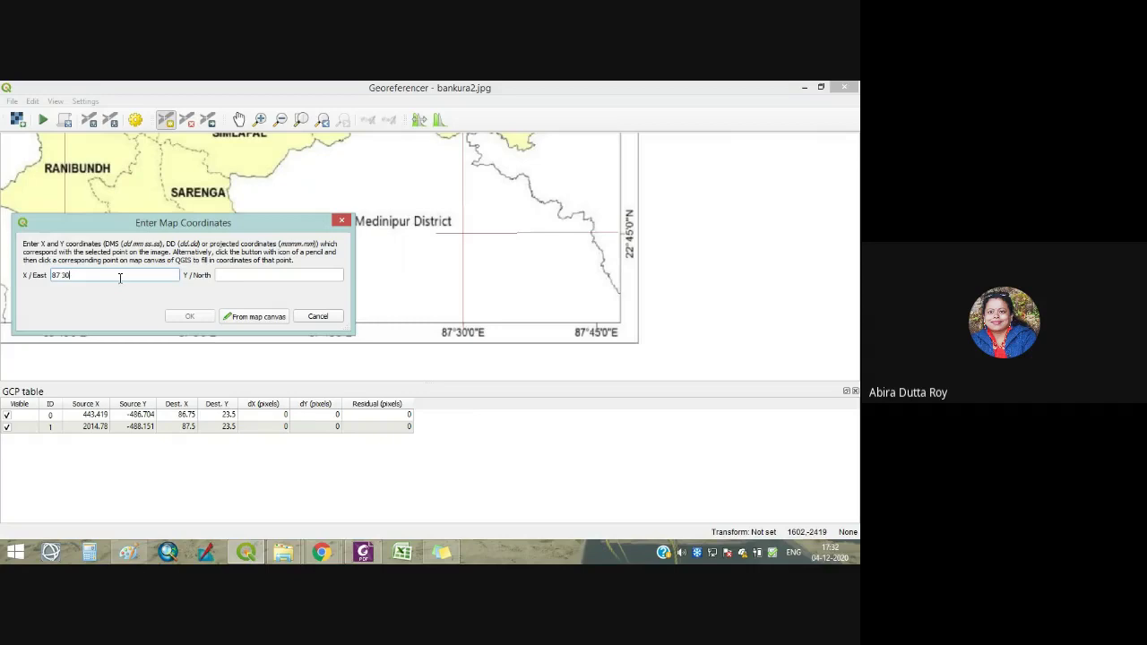
left_click(233, 273)
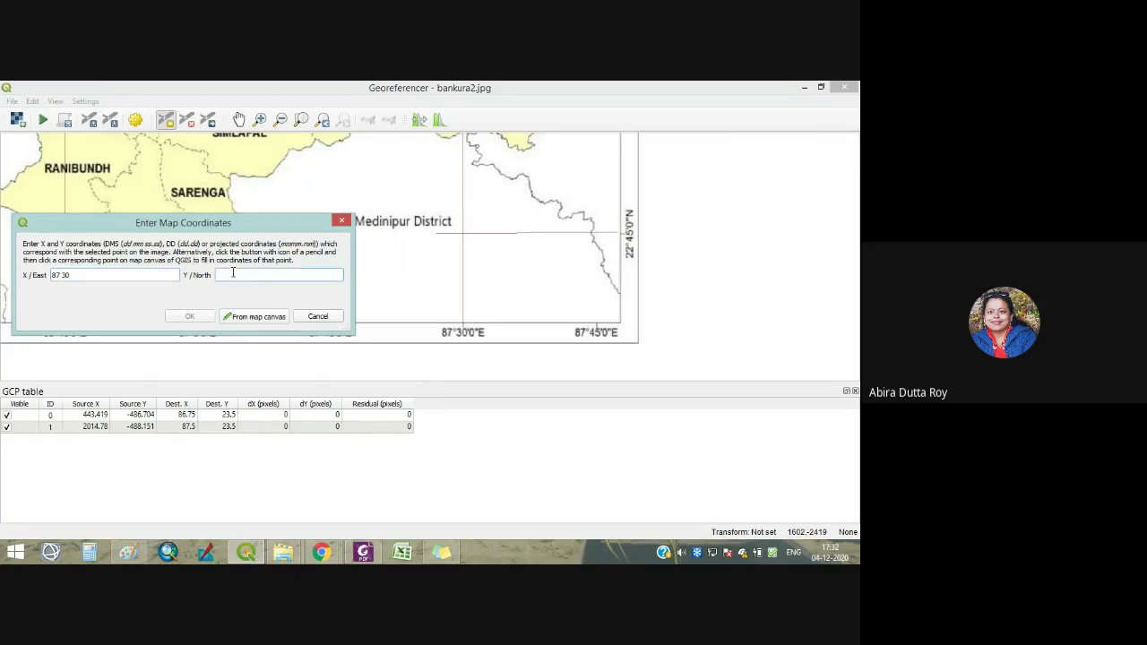
type("22 45")
left_click(186, 316)
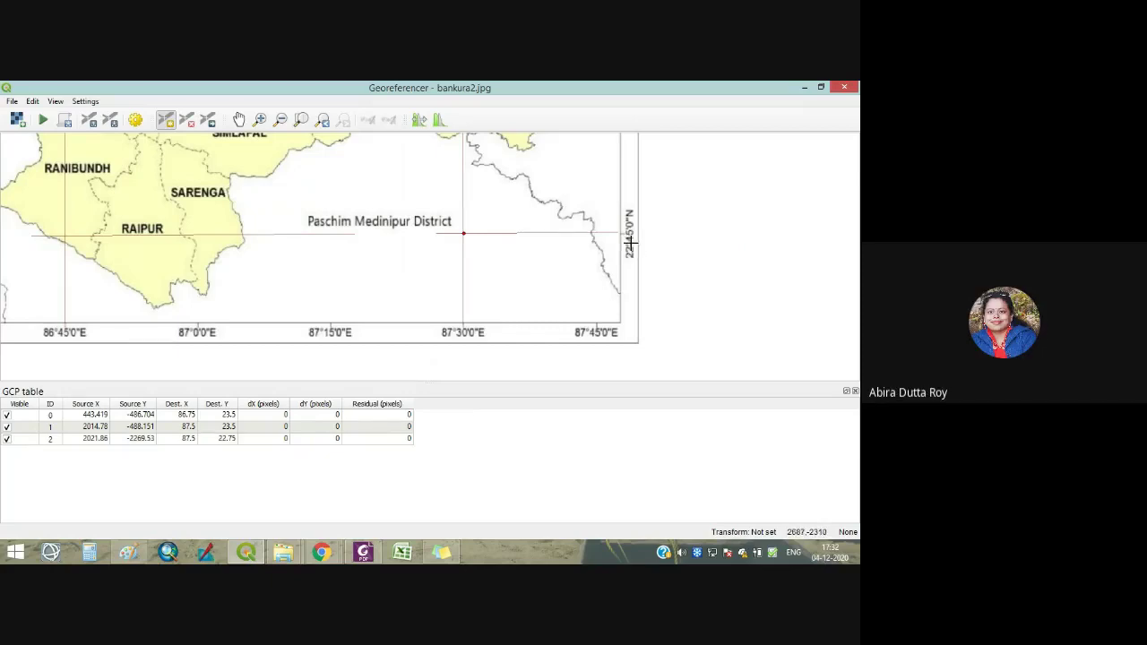
Move the control point at 87°30'E and 22°45'N precisely onto the crossing of the two lines.
scroll(635, 253, "up", 2)
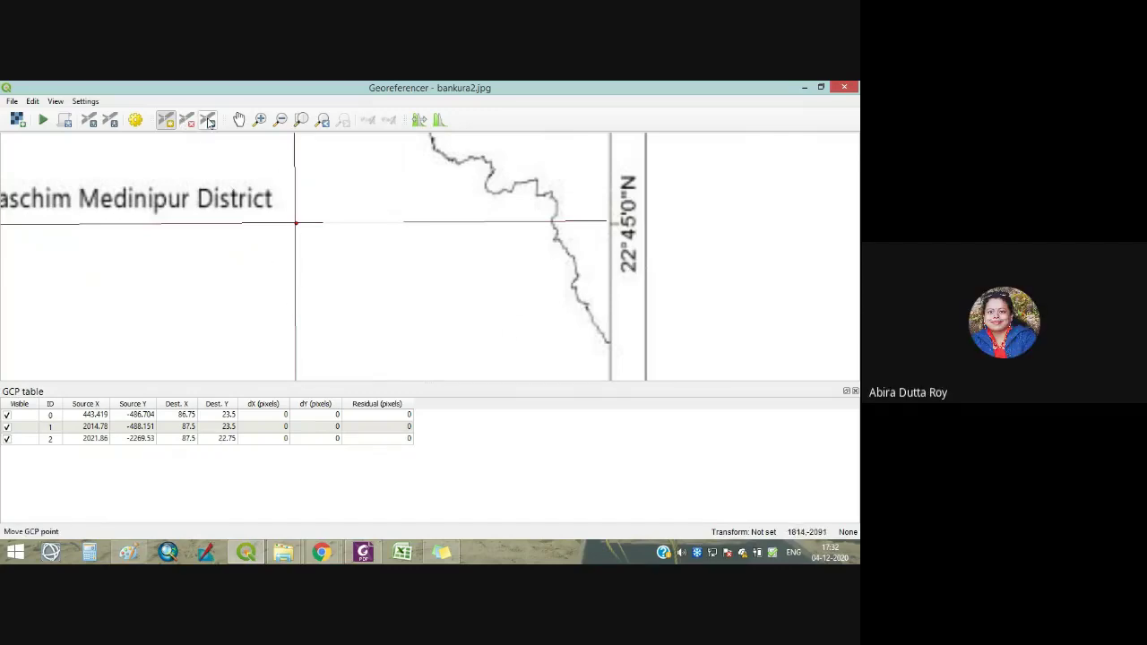
scroll(301, 232, "up", 2)
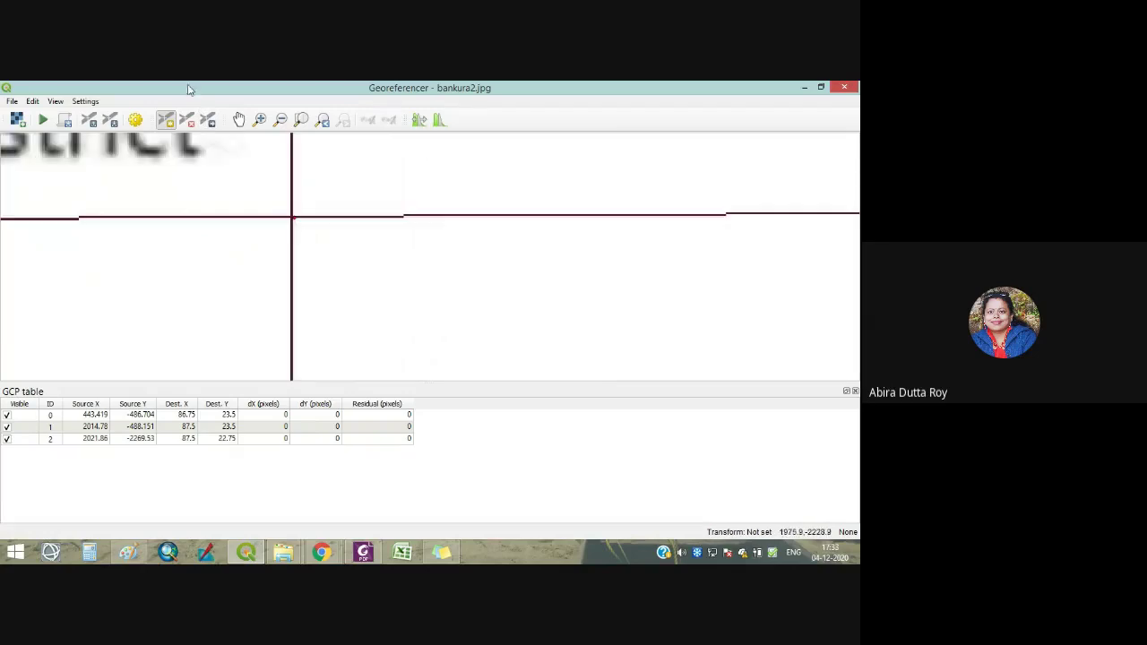
left_click(207, 119)
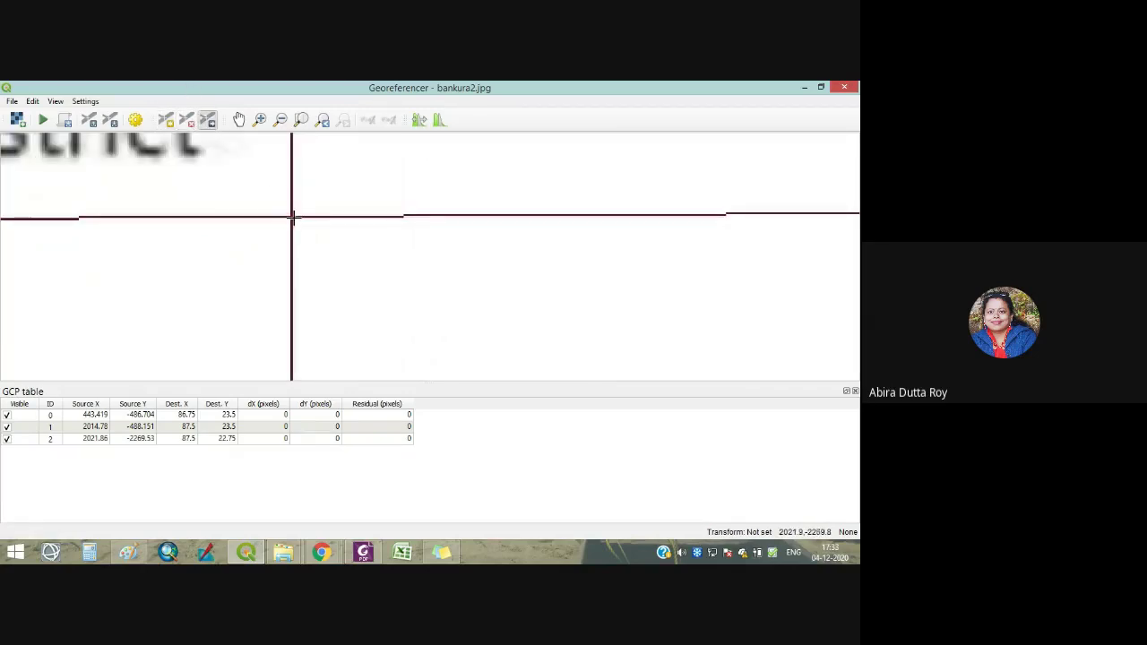
left_click_drag(294, 217, 291, 216)
Place a new control point on the crossing of the 86°45'E and 22°45'N lines, near Raipur.
scroll(325, 289, "down", 5)
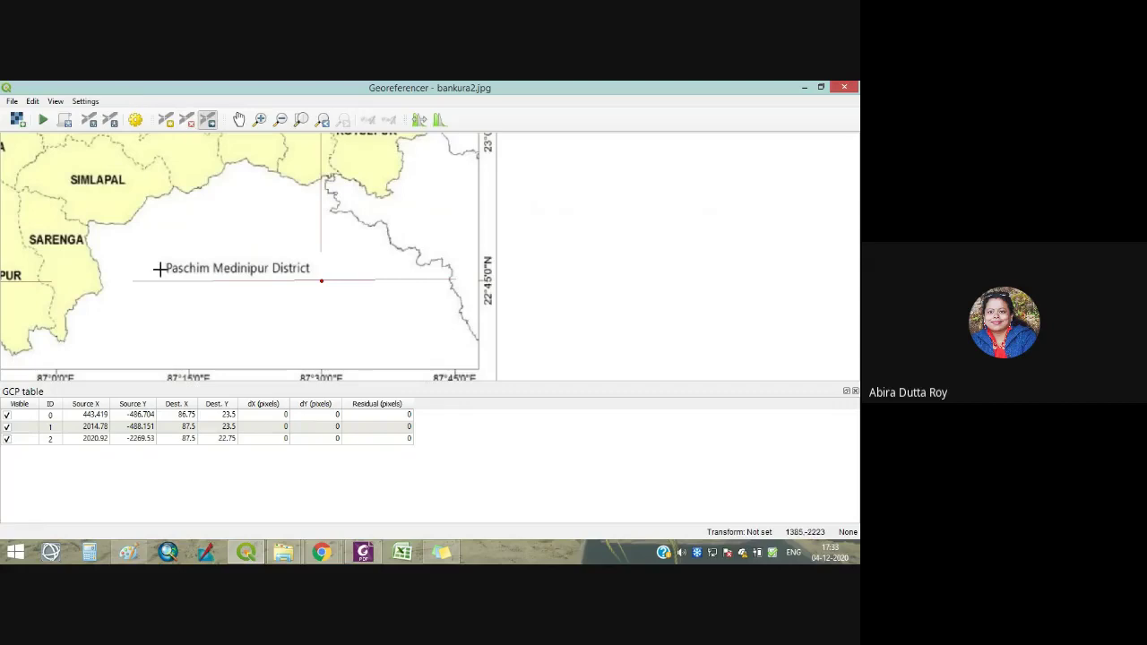
scroll(159, 271, "down", 1)
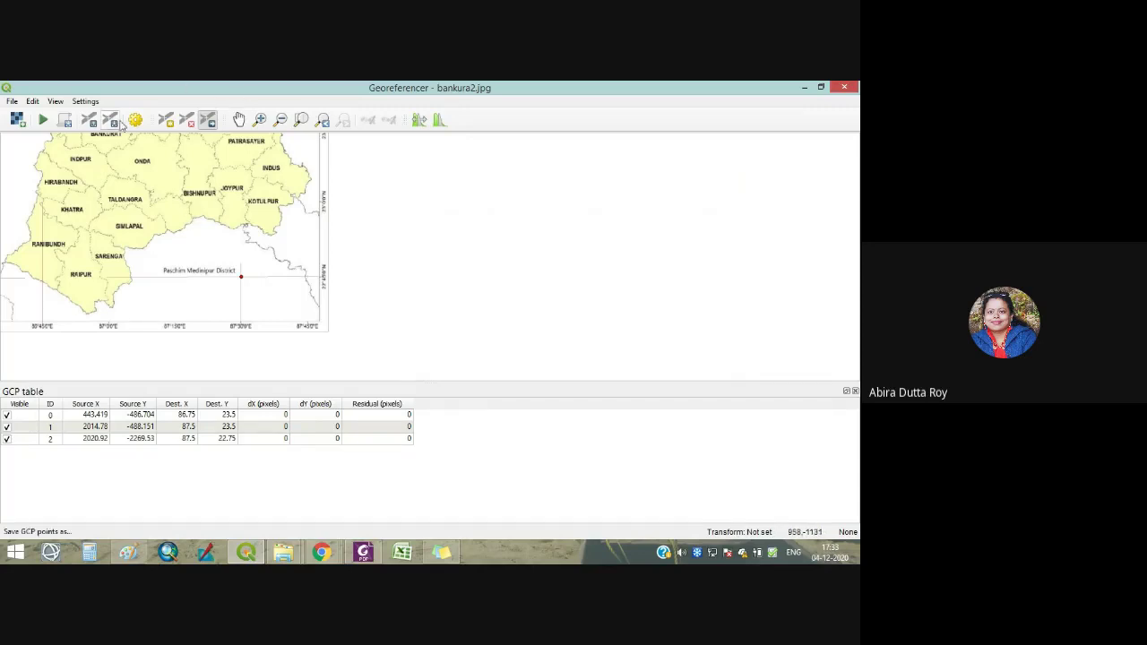
left_click(238, 119)
left_click_drag(89, 294, 221, 341)
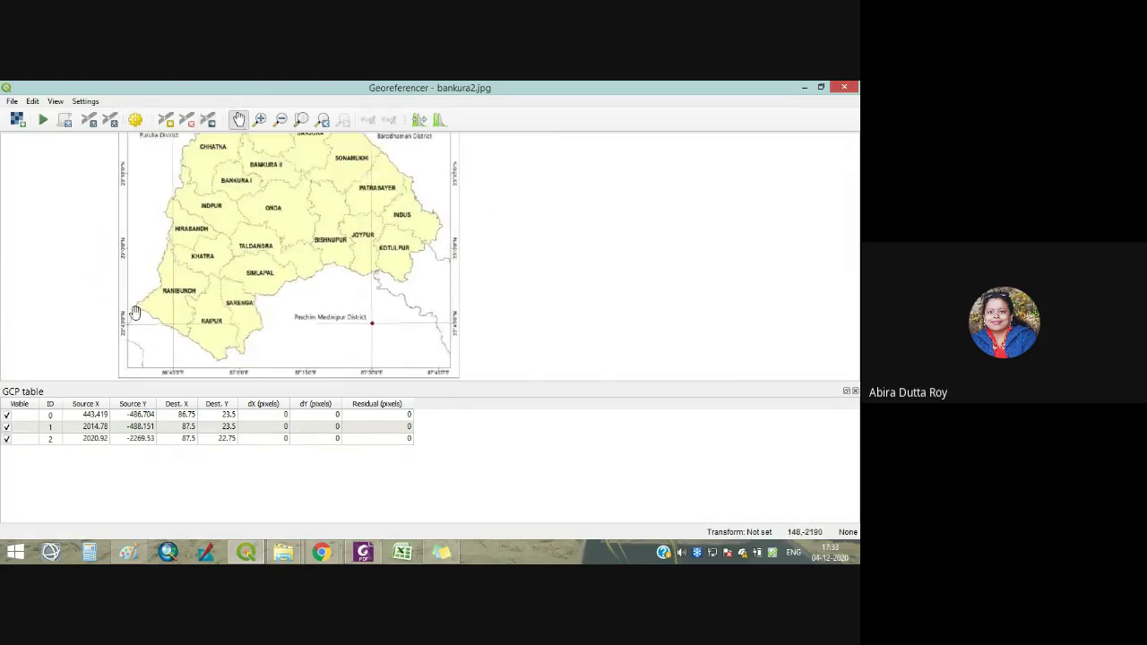
scroll(164, 323, "up", 2)
left_click_drag(230, 333, 256, 299)
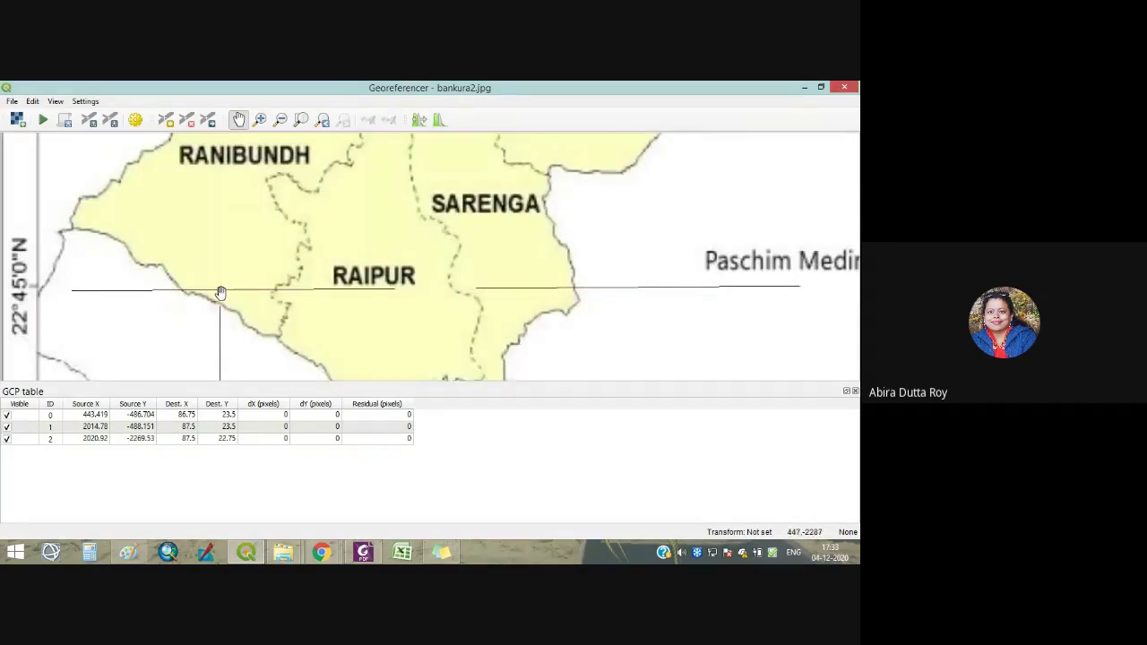
scroll(220, 293, "up", 1)
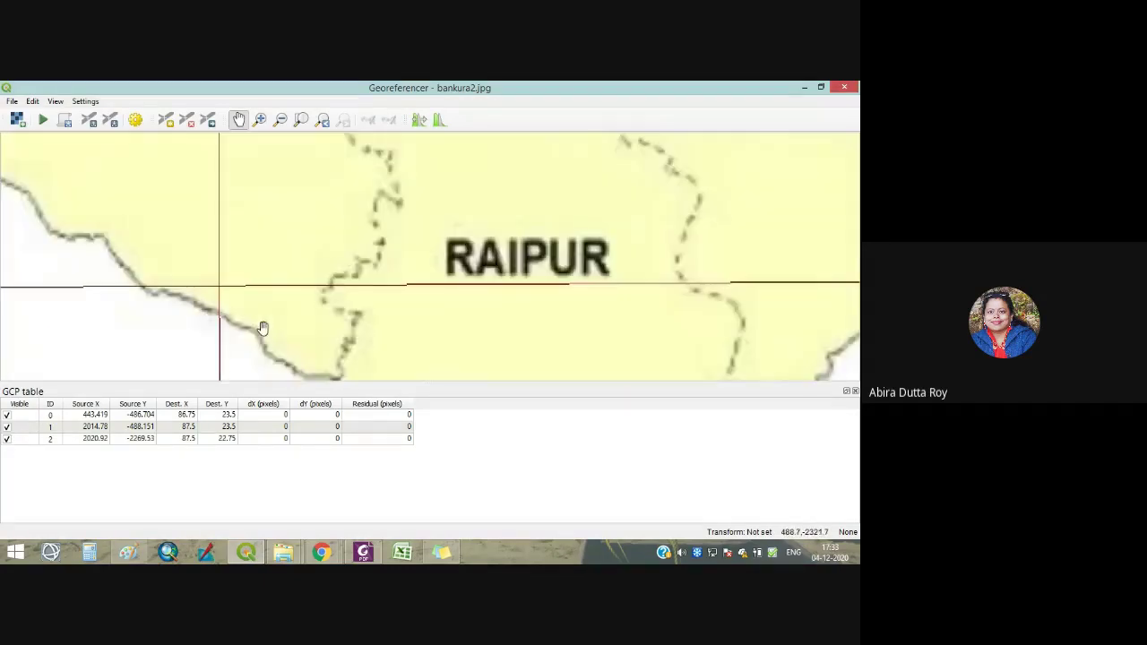
left_click(165, 119)
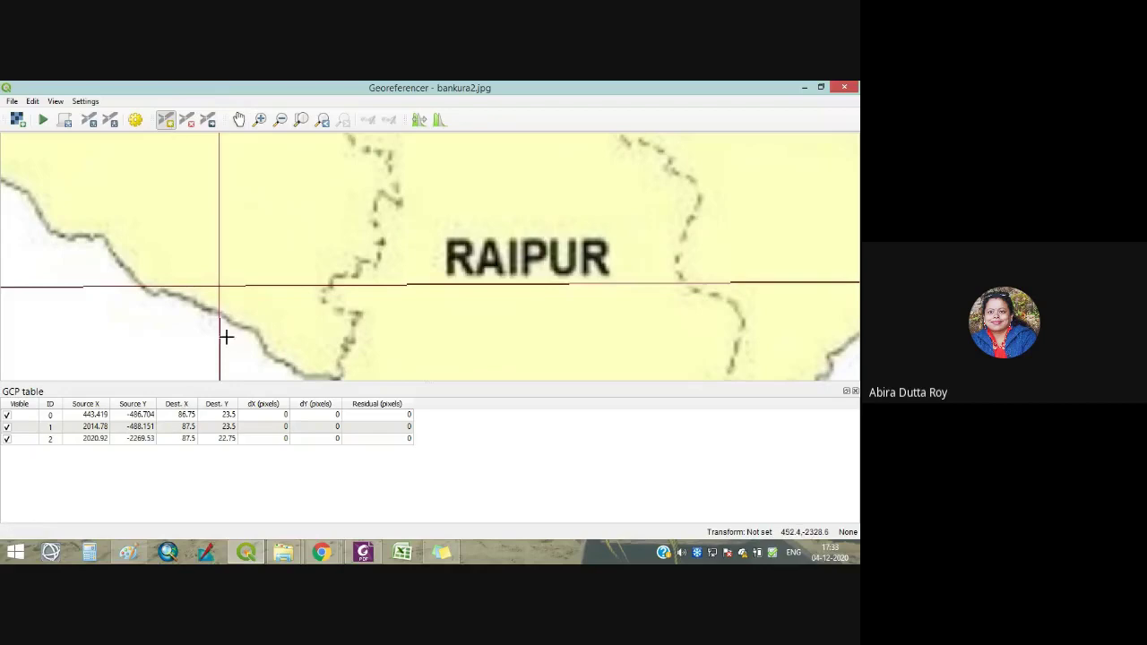
left_click(219, 286)
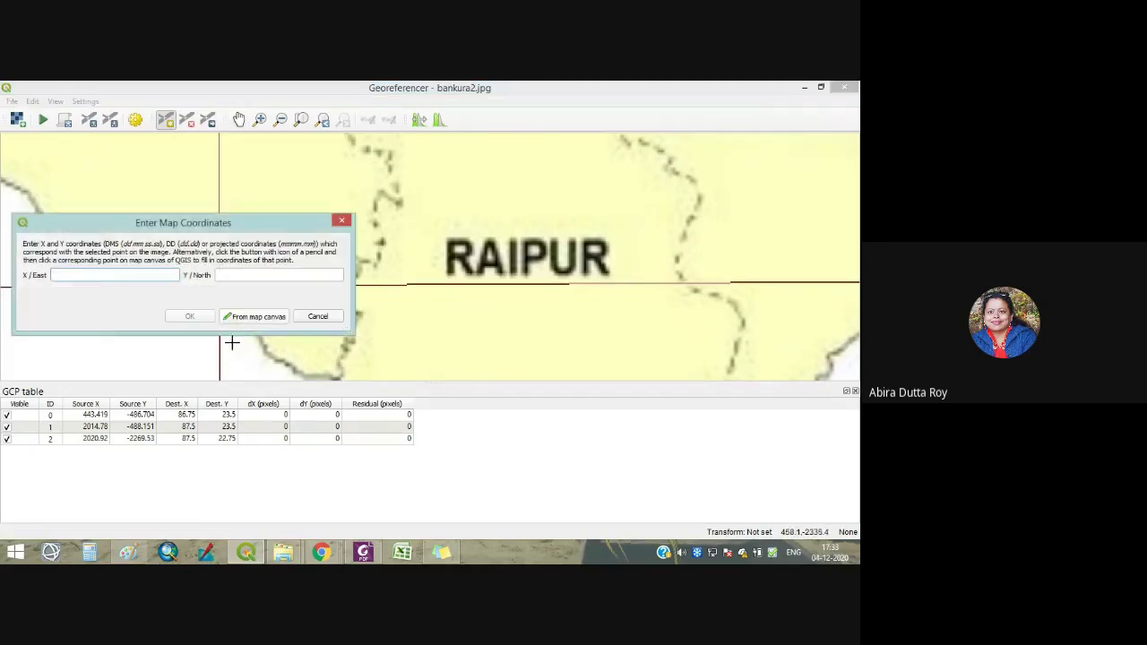
Enter X/East 86 45 and Y/North 22 45 as the map coordinates of the new control point near Raipur.
left_click_drag(218, 223, 465, 185)
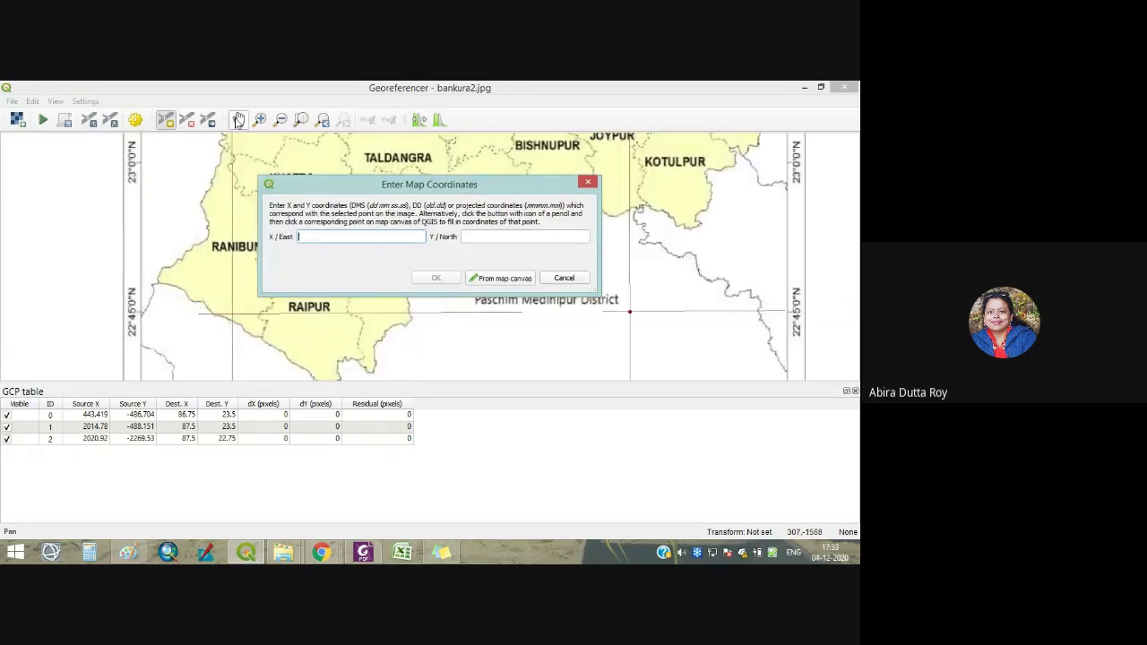
left_click(238, 119)
left_click_drag(199, 290, 180, 234)
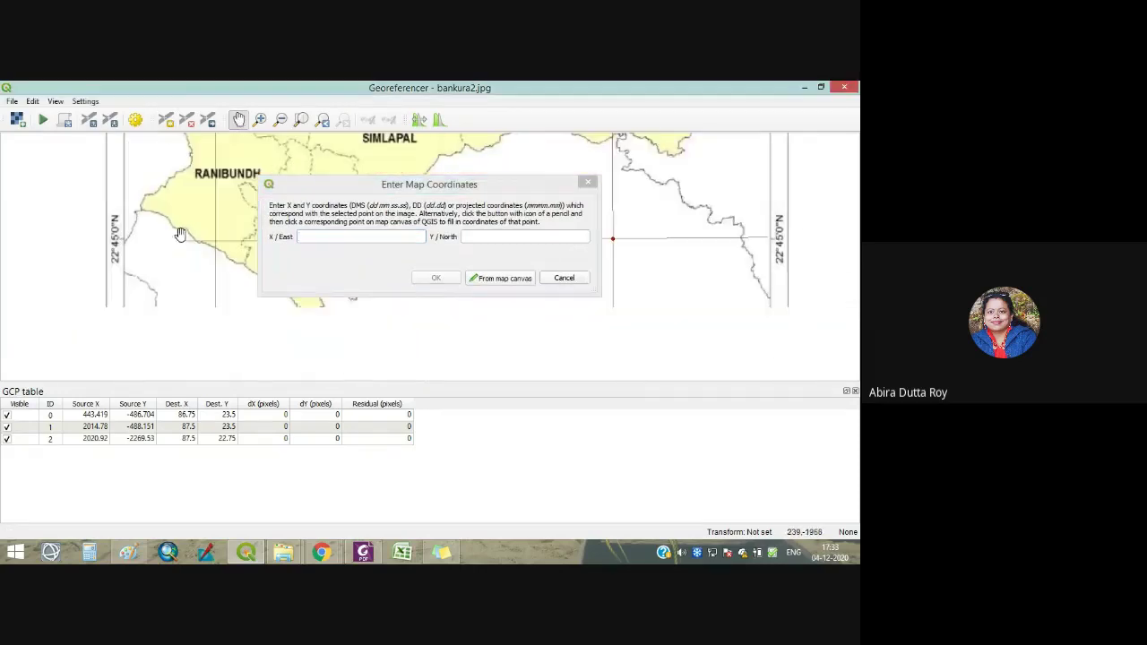
left_click(361, 237)
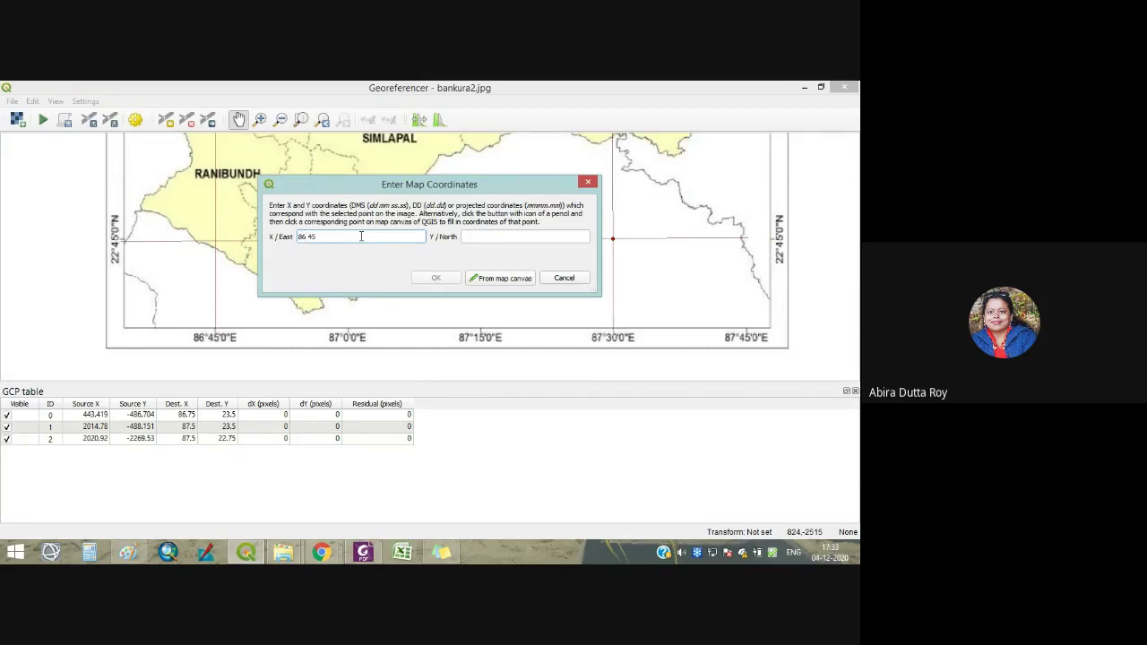
left_click(468, 235)
type("22 45")
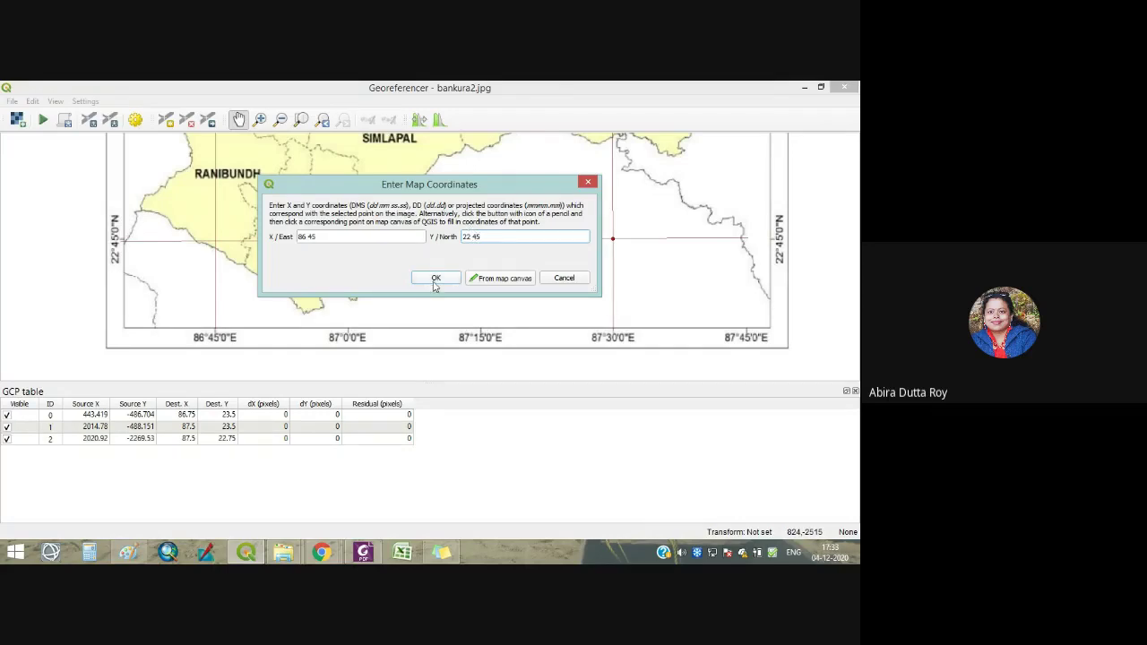
left_click(435, 277)
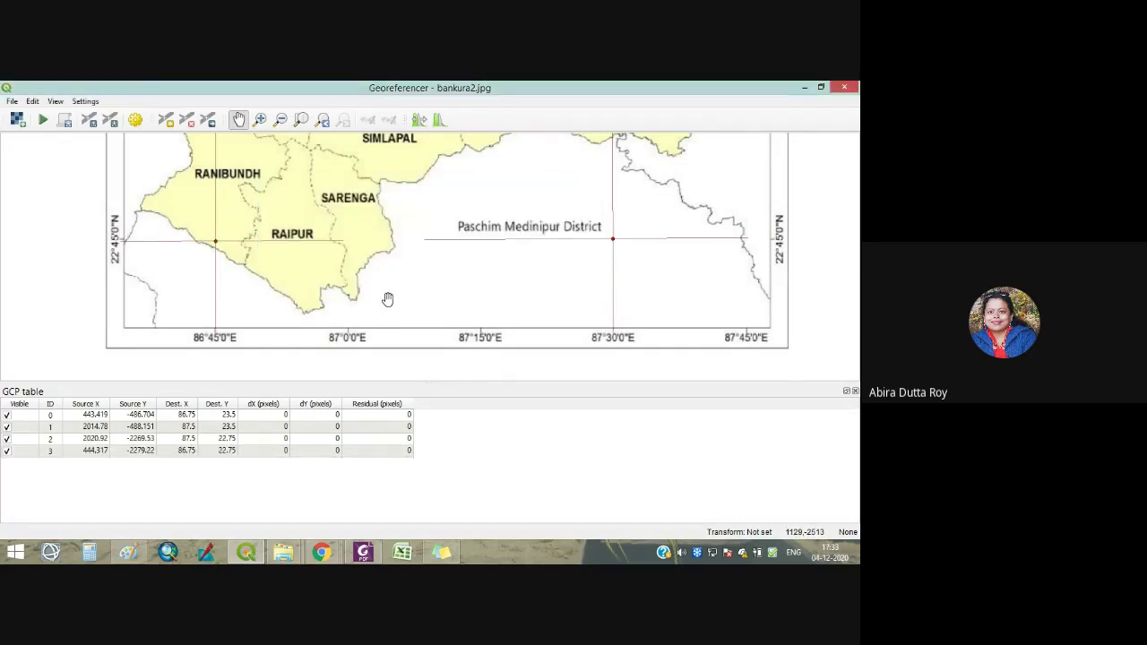
Open the transformation settings, keeping Polynomial 1 as the transformation type and Nearest neighbour as the resampling method.
left_click(135, 126)
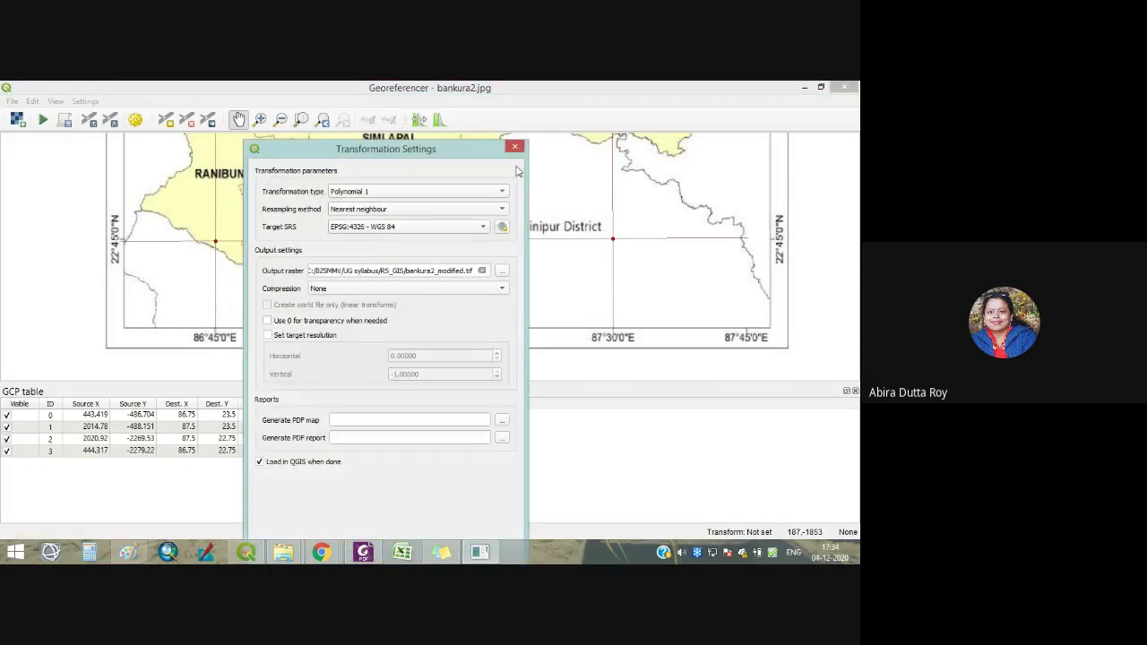
left_click_drag(412, 157, 684, 99)
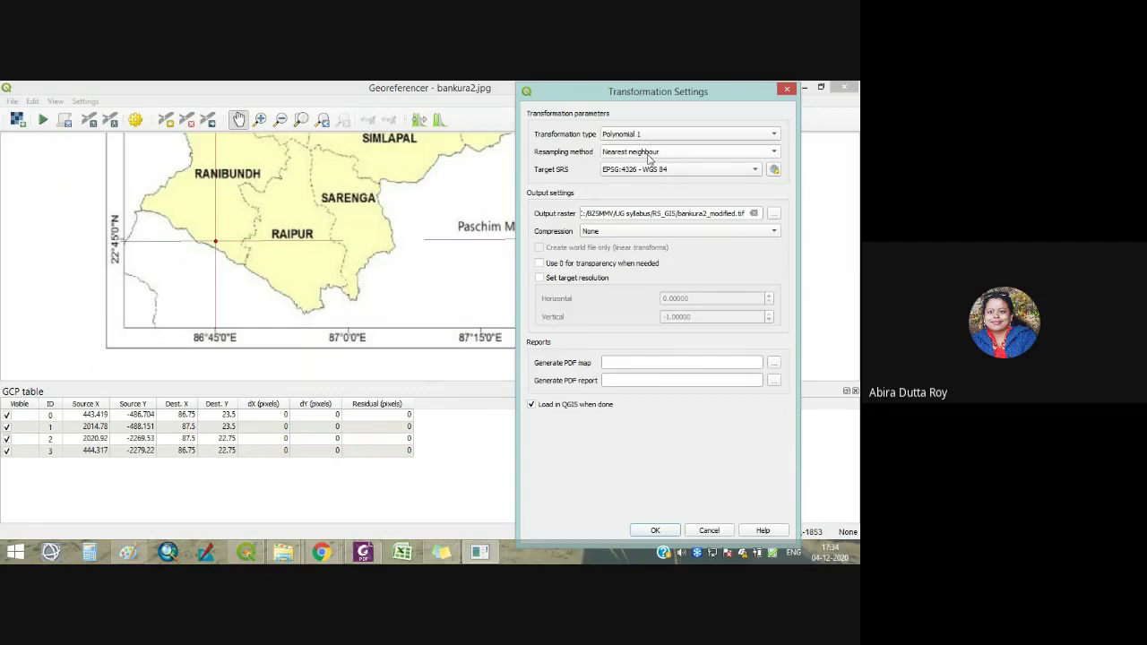
left_click(661, 154)
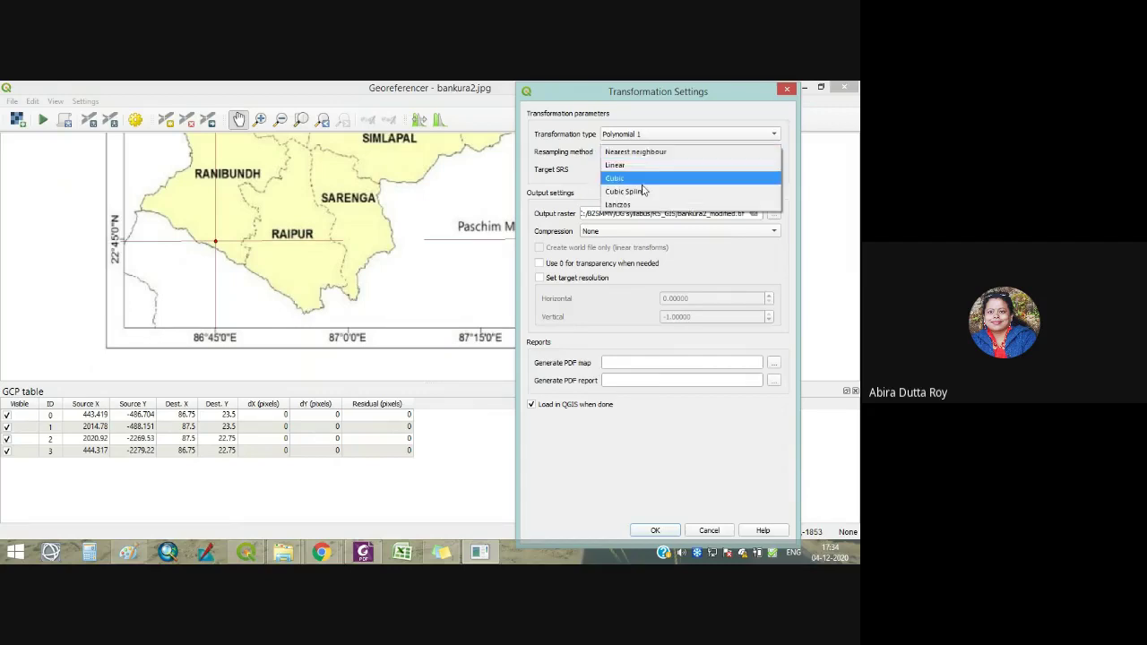
left_click(622, 152)
left_click(630, 135)
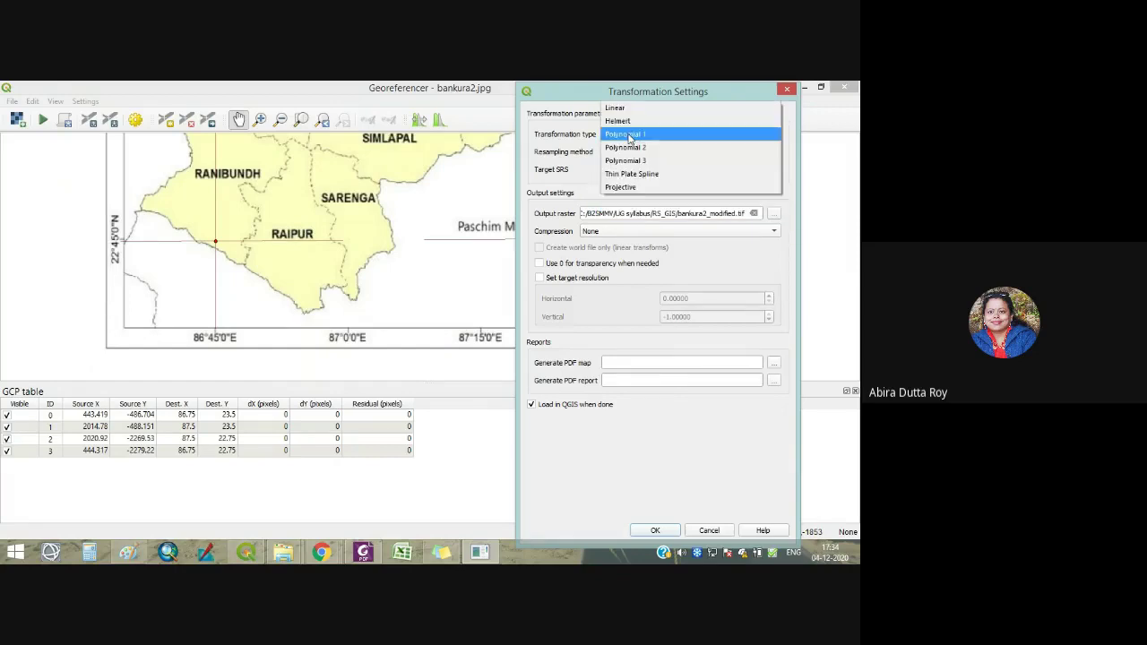
left_click(559, 139)
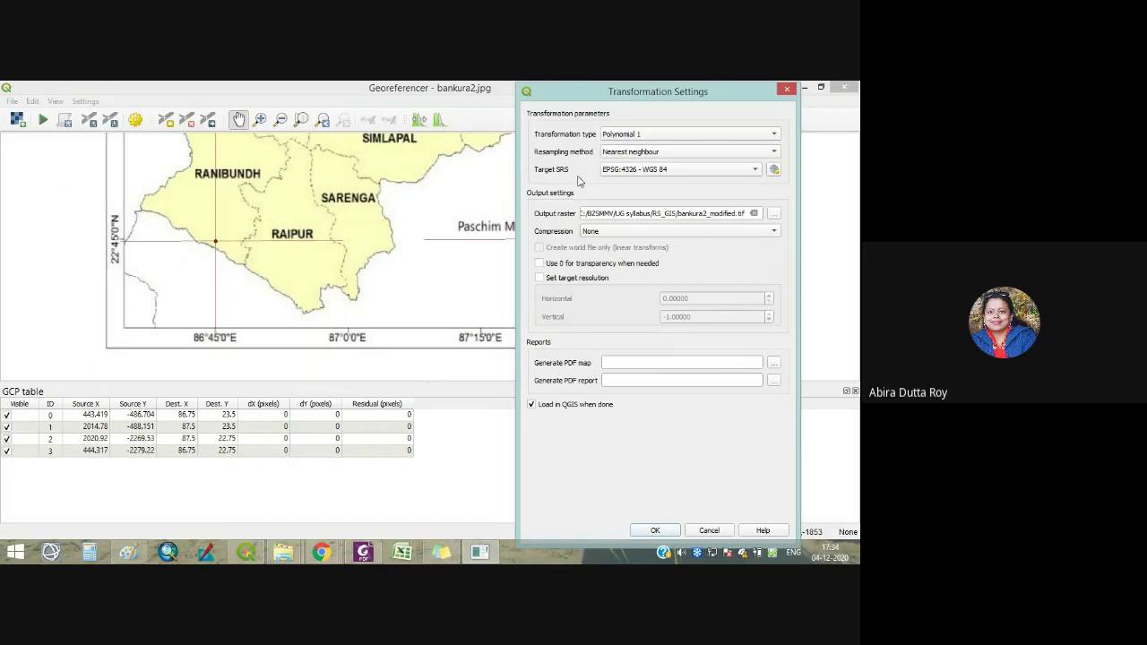
Open the coordinate reference system selector for the target SRS and pick WGS 84 (EPSG:4326) from the recently used systems.
left_click(774, 170)
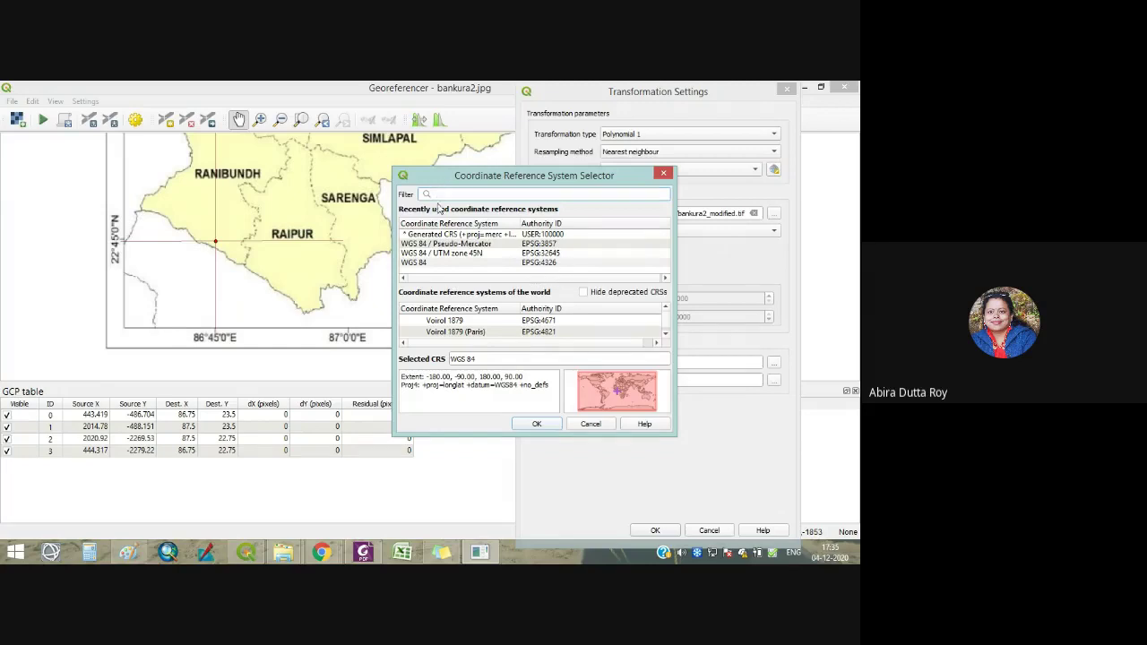
left_click(423, 263)
Switch to the Google Meet call window in Chrome, check the meeting participants and minimize the window.
left_click(321, 552)
left_click(308, 453)
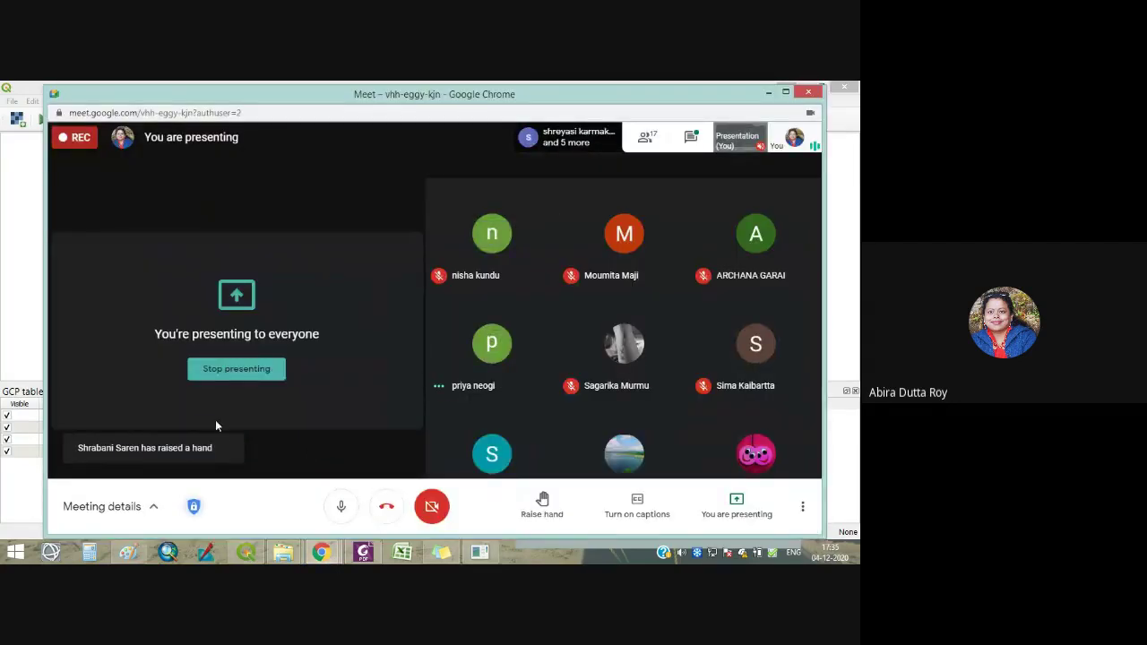
mouse_move(468, 372)
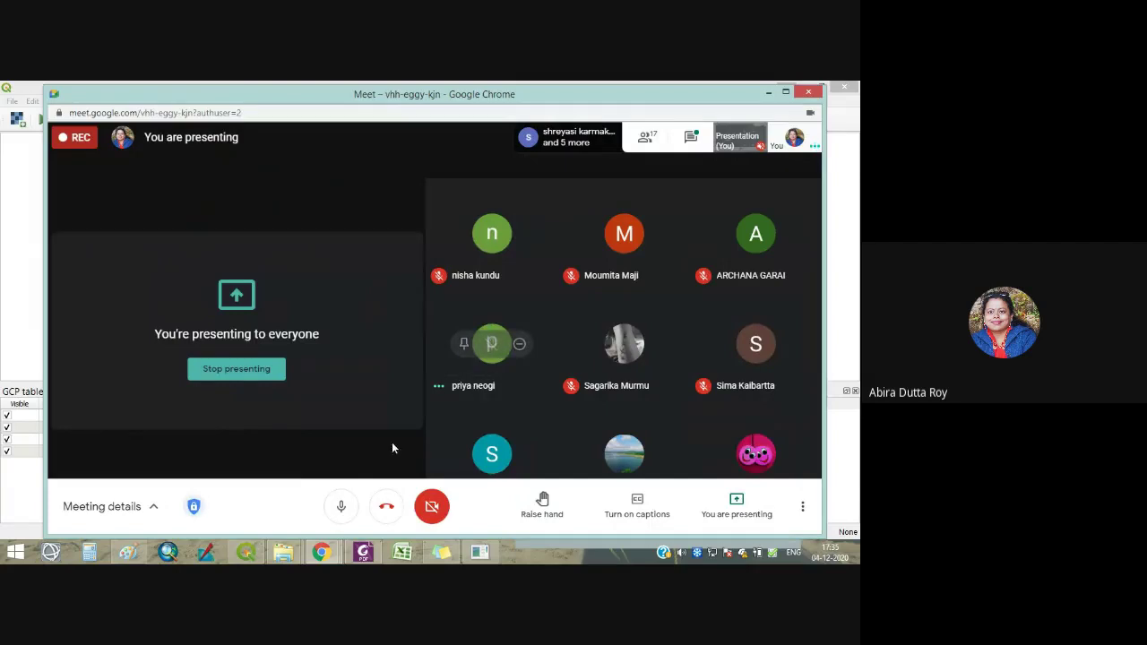
left_click(768, 93)
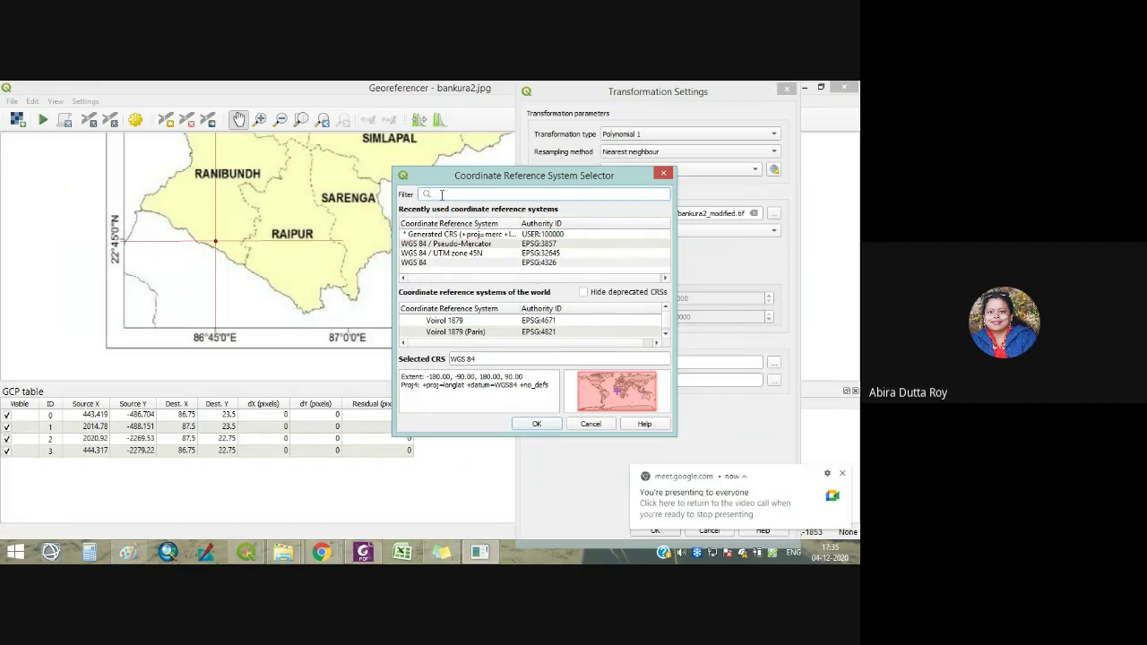
Filter the coordinate reference systems by "wgs 84", enlarge the selector and find WGS 84 (EPSG:4326) among the geographic systems.
type("wg")
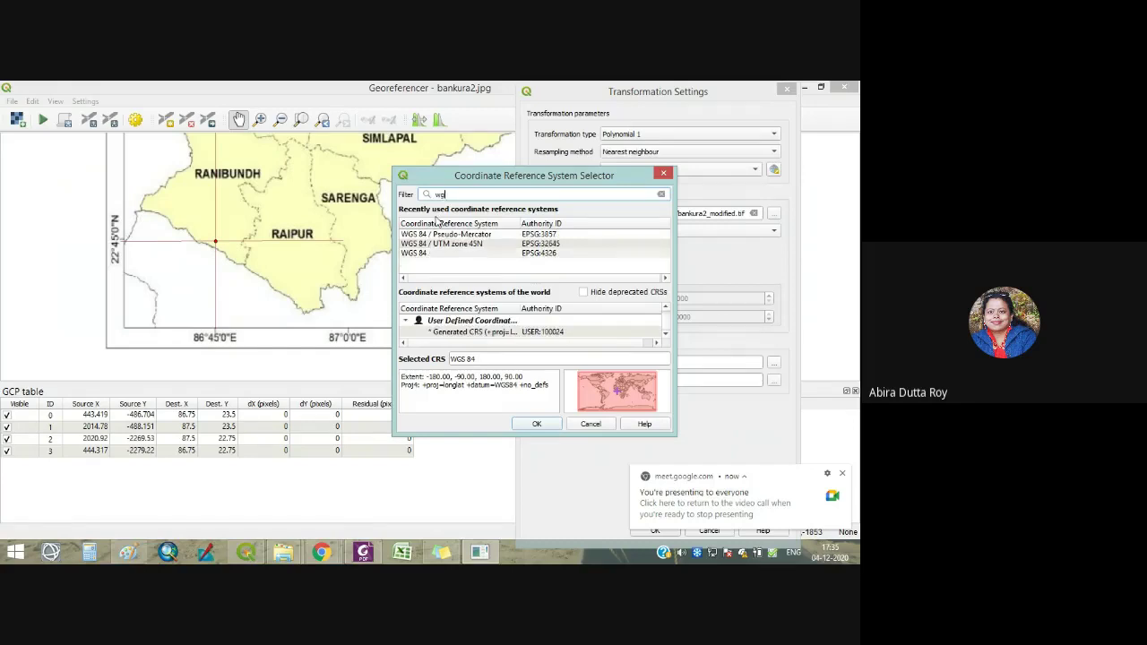
type("s 8")
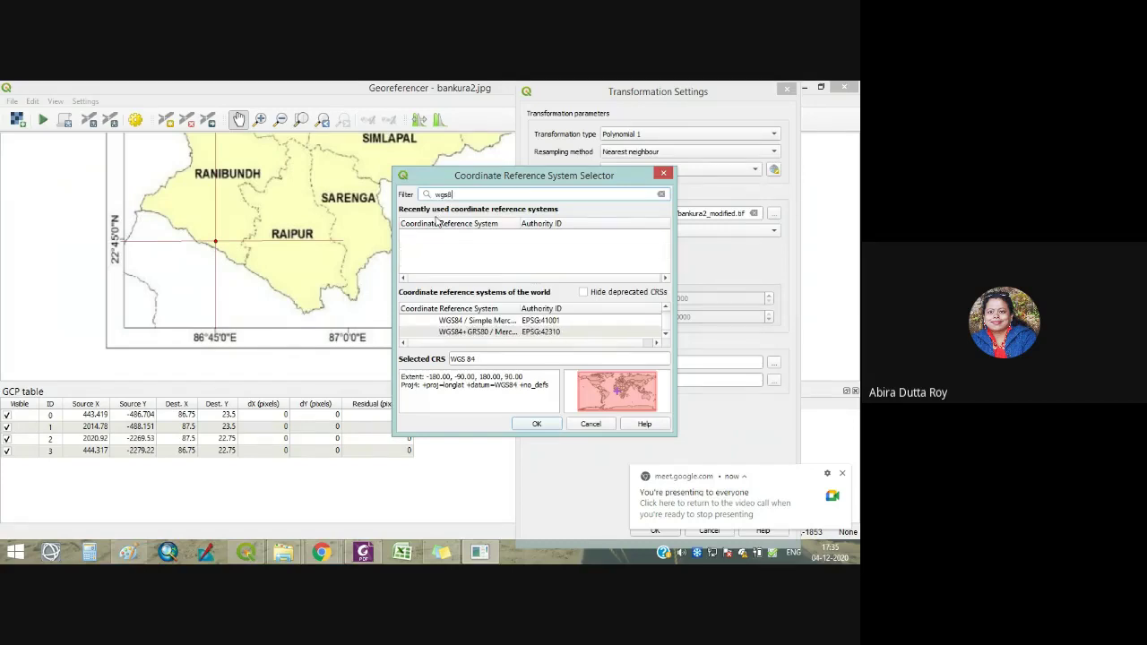
type("4")
key("Left")
key("Left")
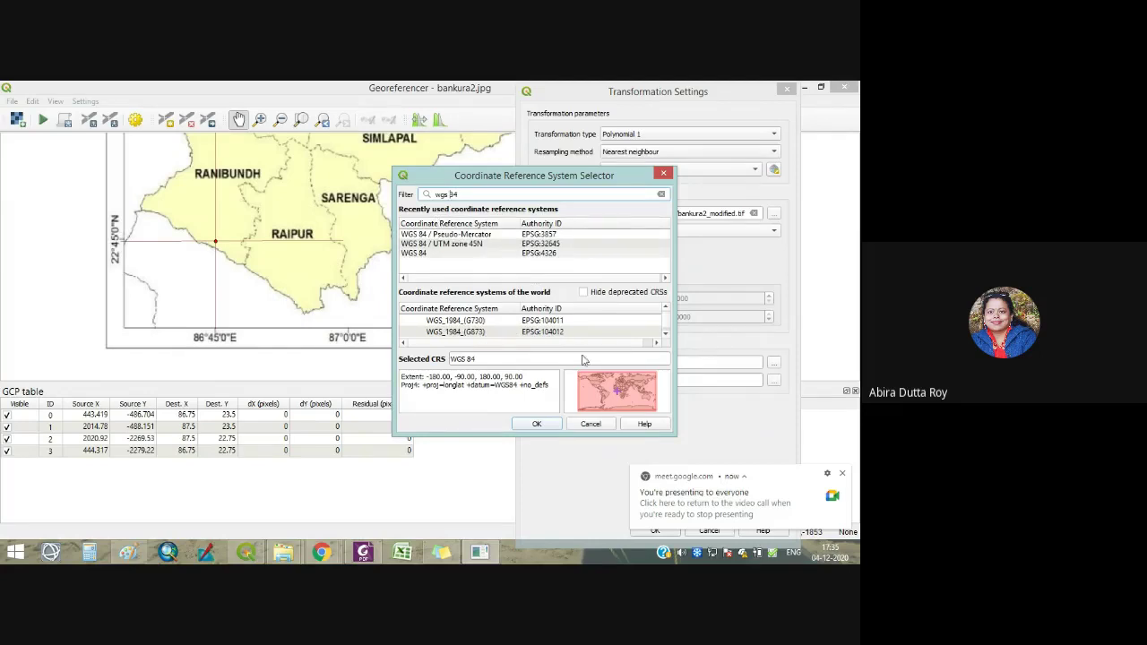
left_click_drag(496, 435, 495, 529)
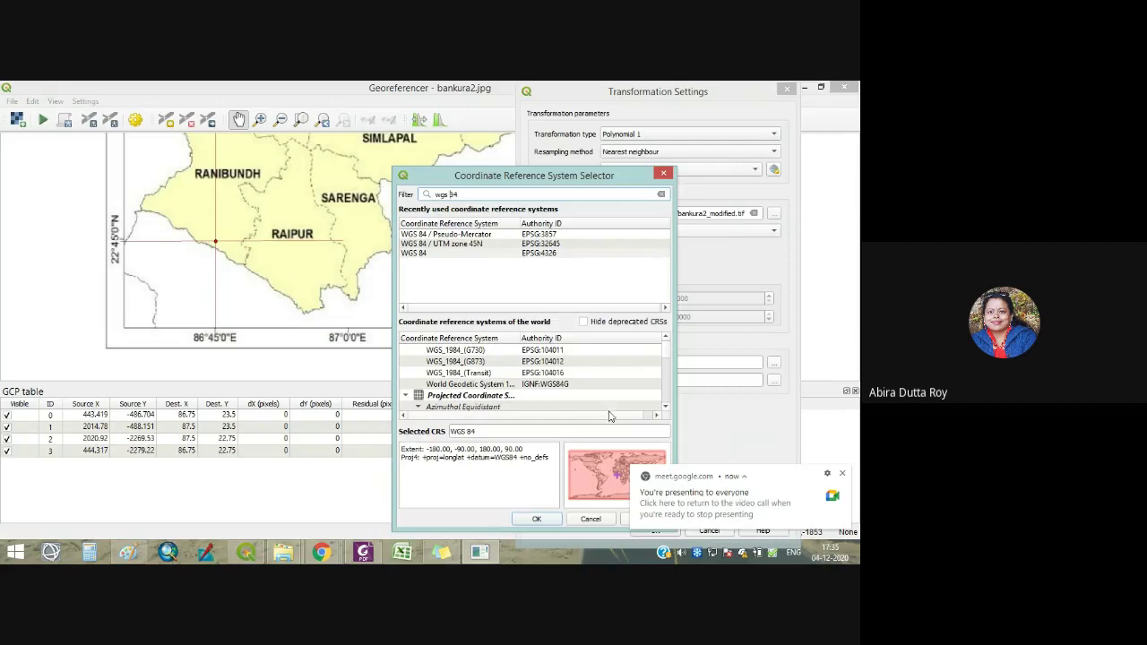
mouse_move(664, 359)
left_mouse_down()
mouse_move(666, 384)
mouse_move(668, 350)
left_mouse_up()
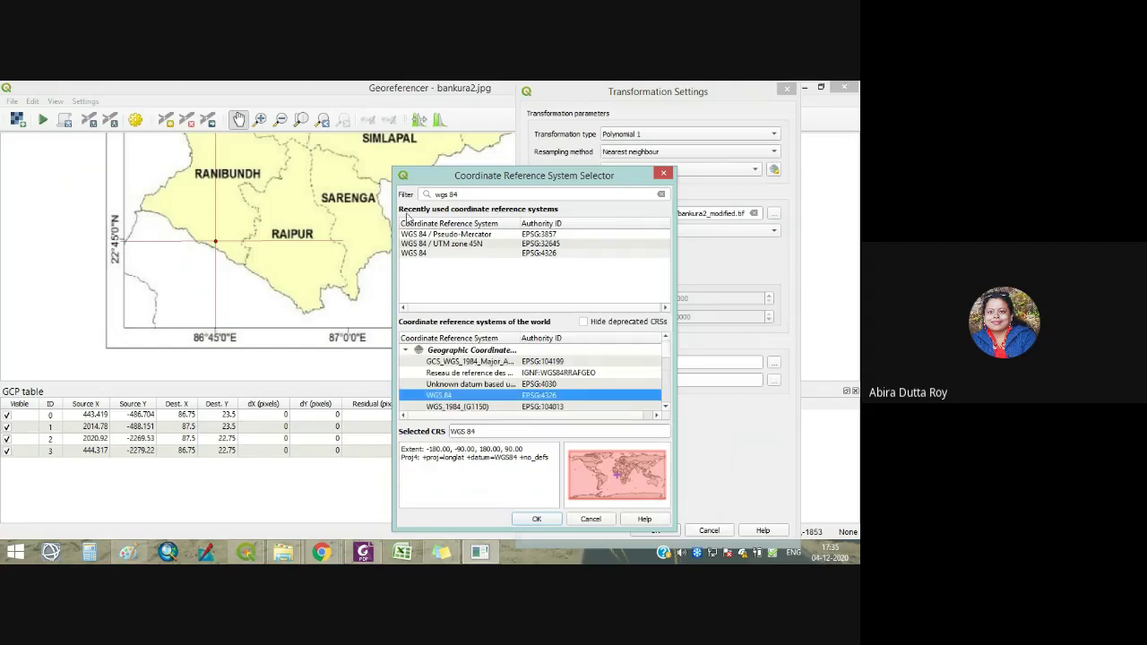
Filter the coordinate reference systems by 4326 and confirm WGS 84 (EPSG:4326) as the target SRS.
left_click(463, 192)
left_click_drag(464, 191, 420, 194)
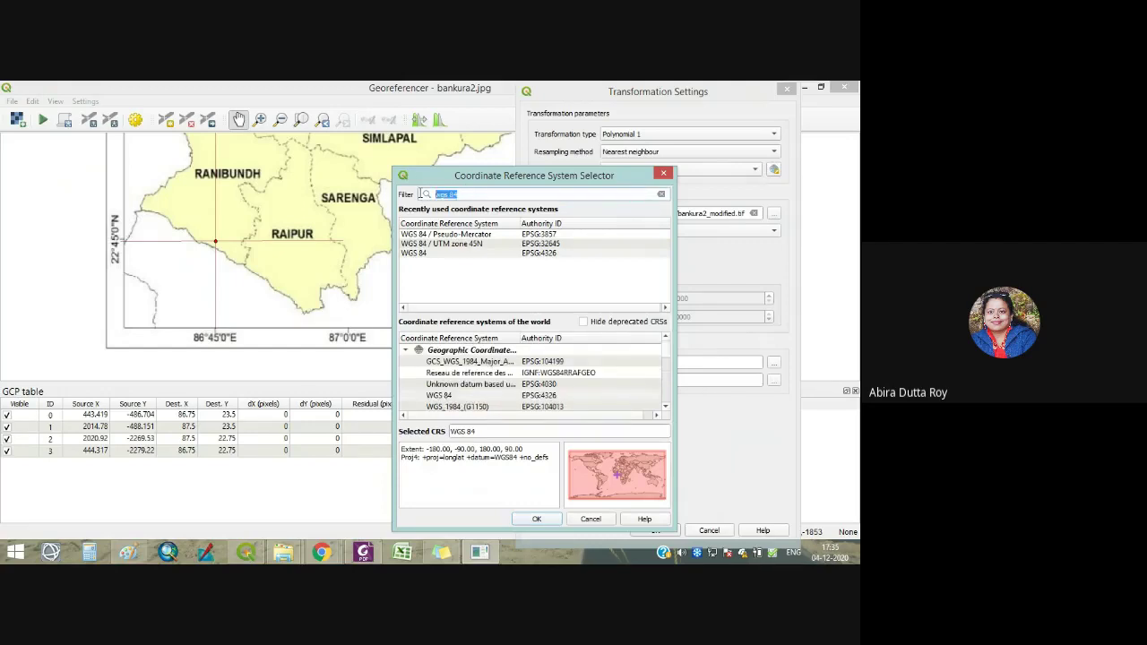
type("43")
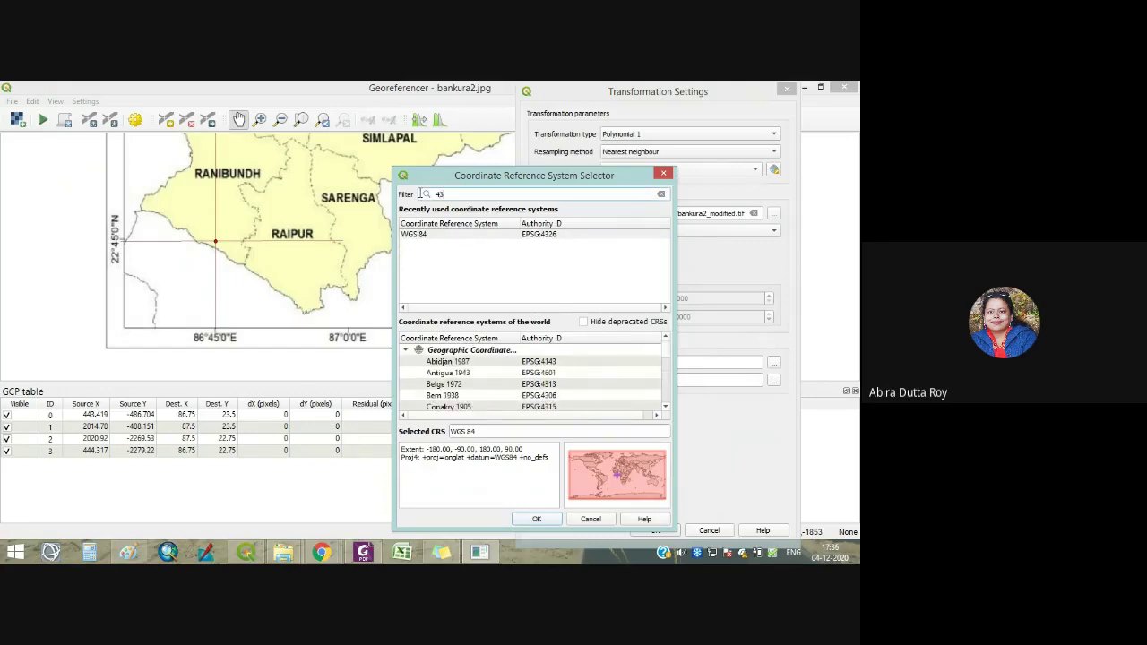
type("26")
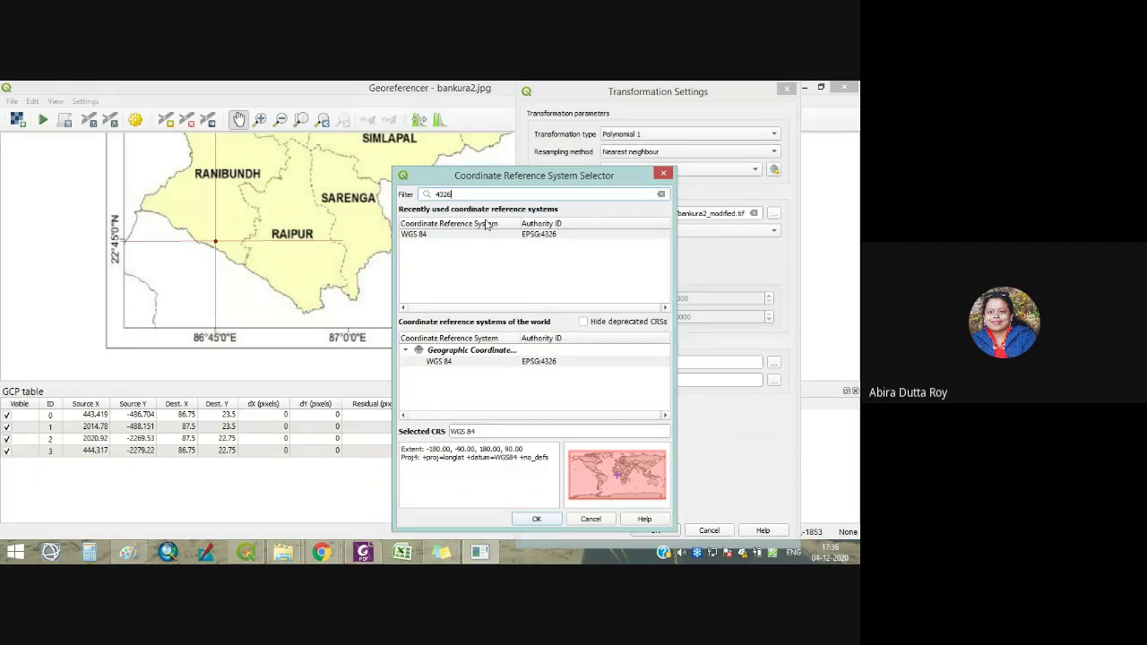
left_click(438, 361)
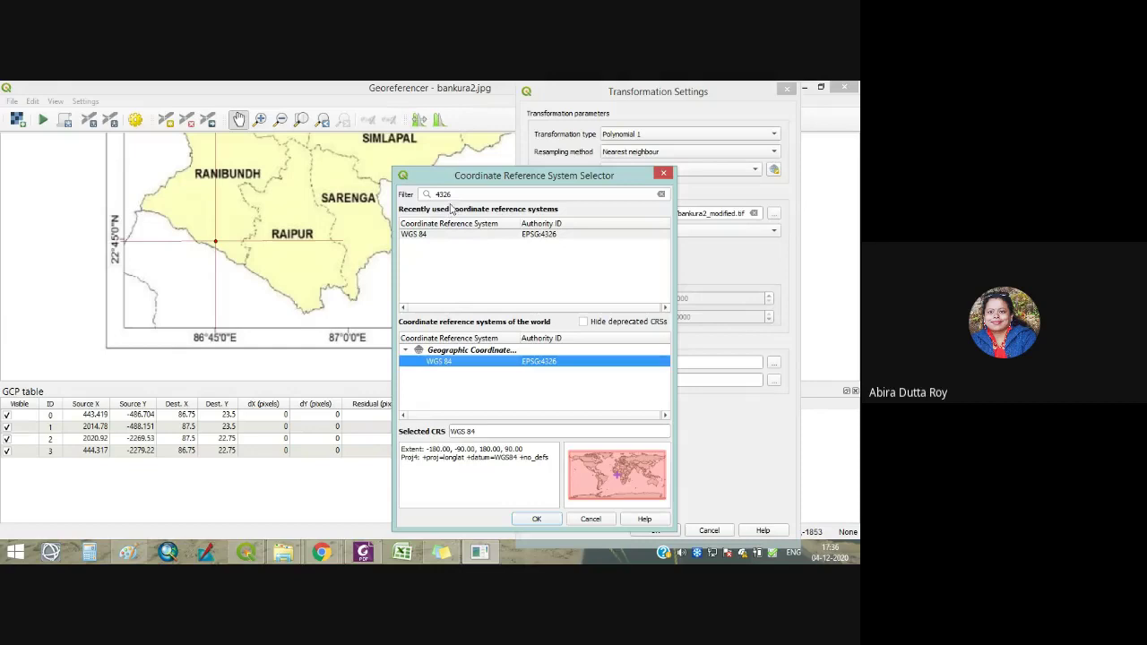
left_click(534, 519)
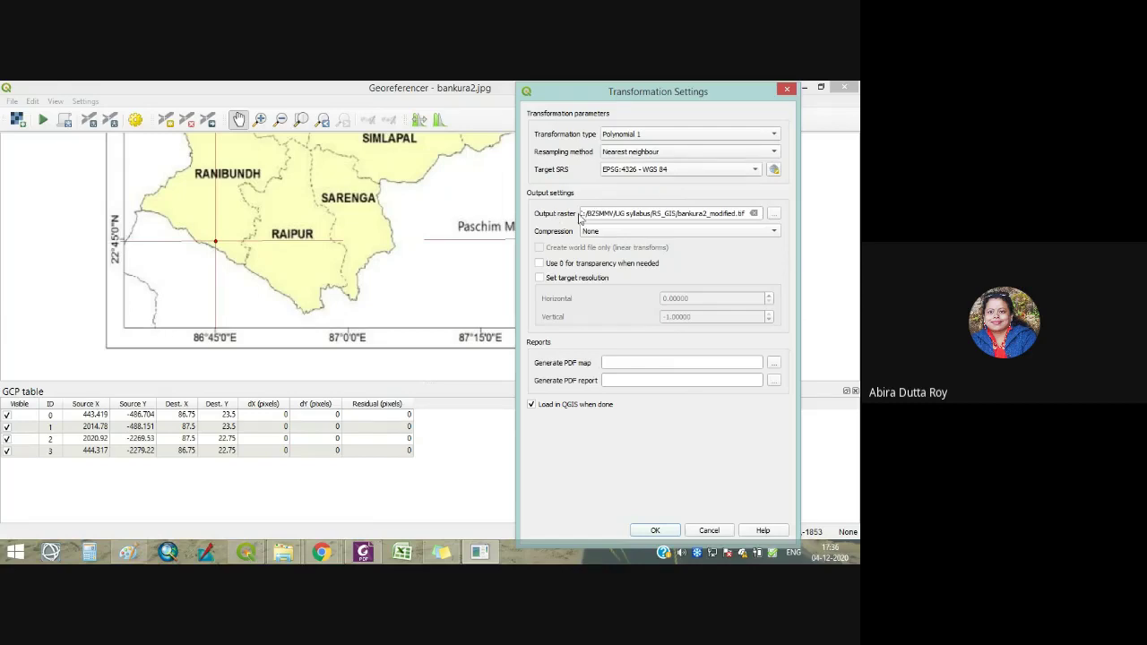
Save the output raster as bankura2_modified.tif in the RS_GIS folder and apply the transformation settings.
left_click(776, 214)
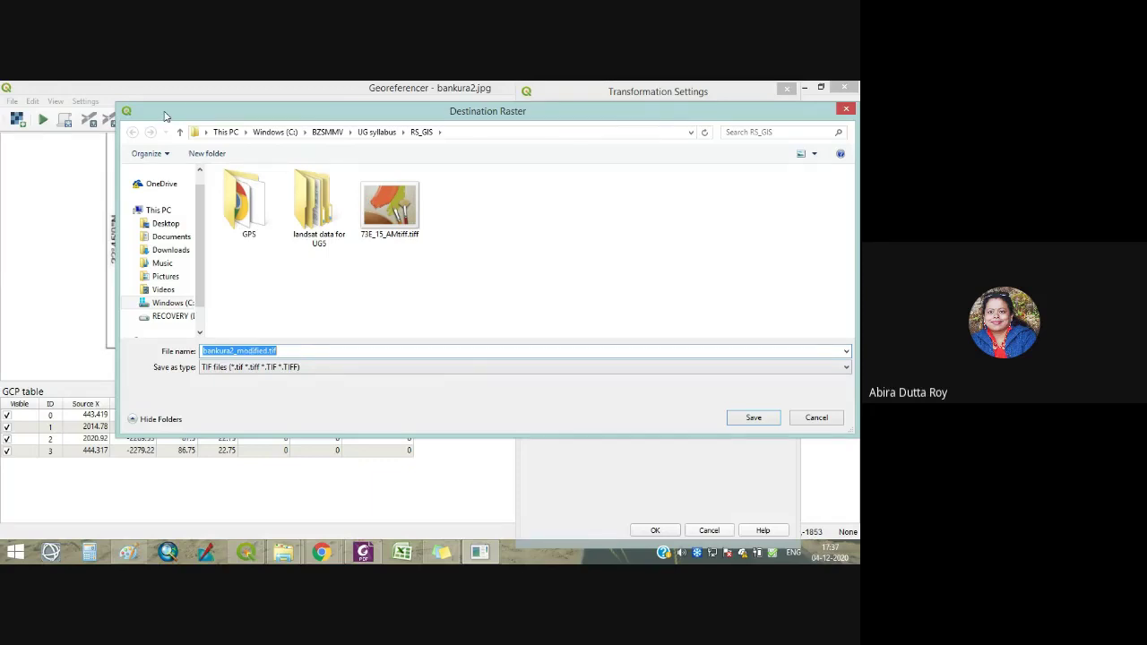
left_click(768, 418)
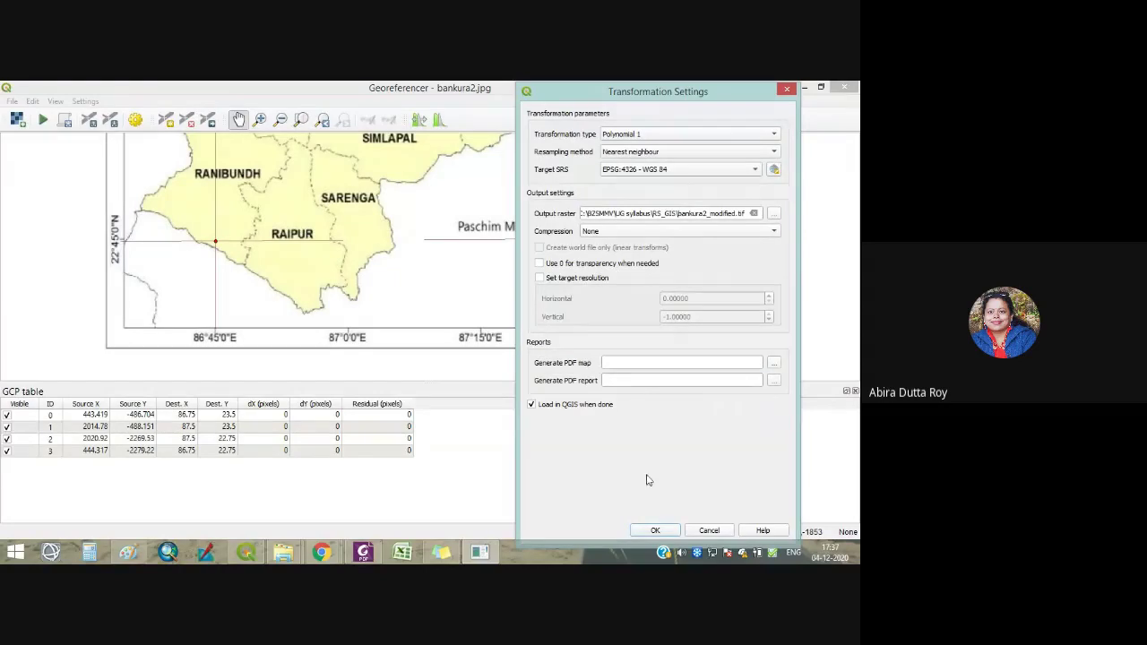
left_click(641, 531)
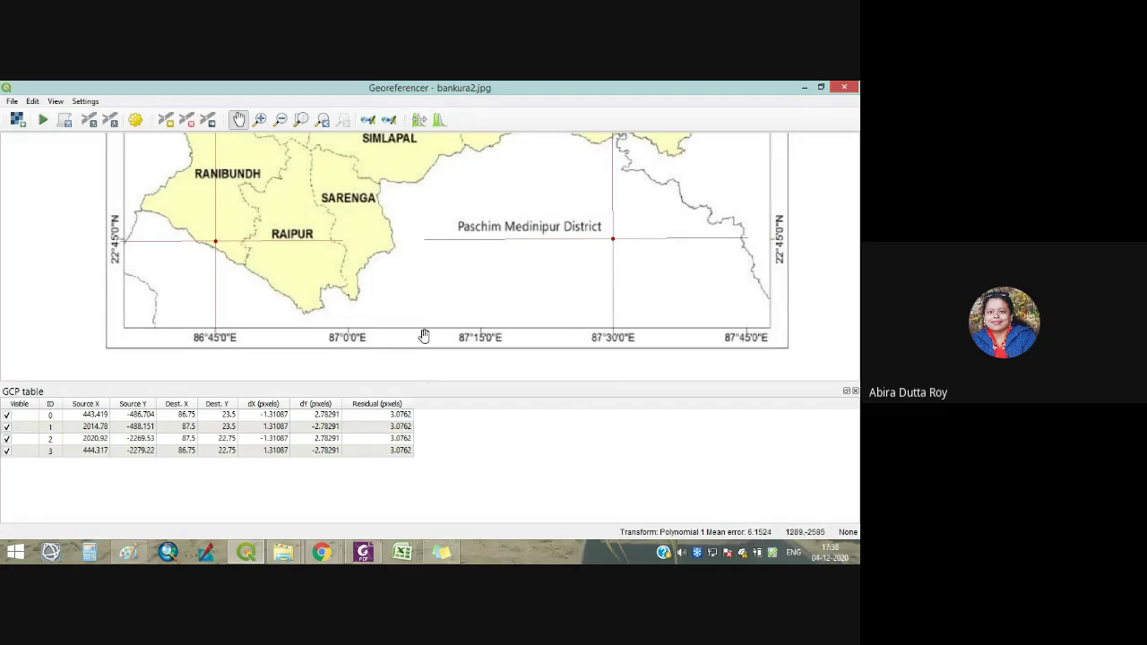
Run the georeferencing of bankura2.jpg and minimize the Georeferencer to return to the main QGIS map.
left_click(43, 121)
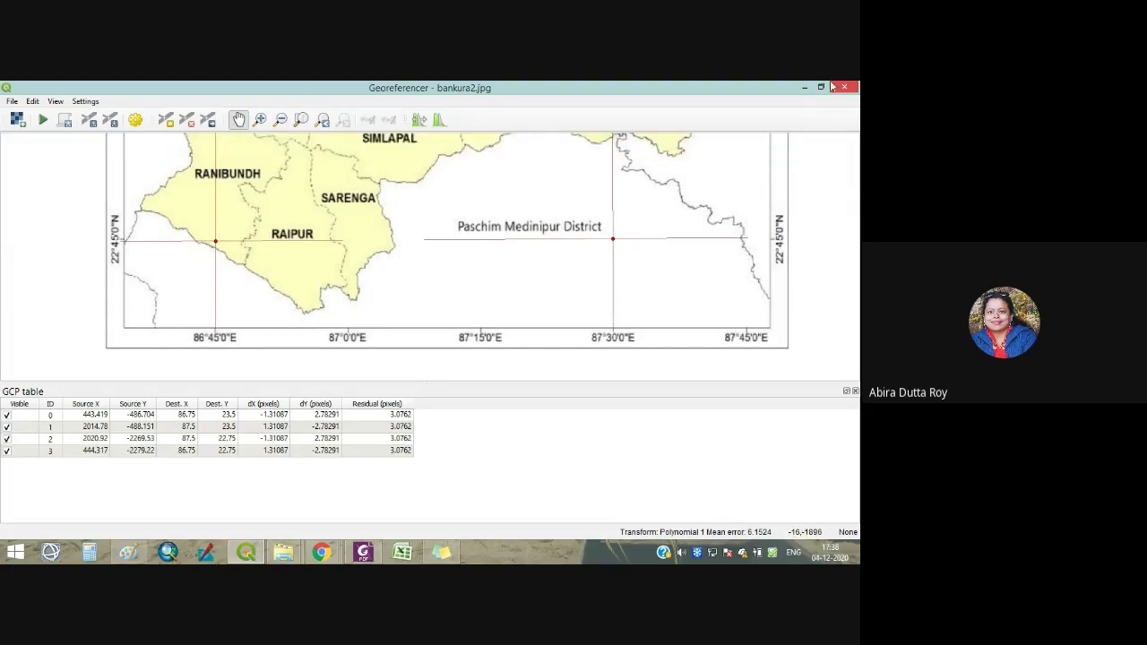
left_click(803, 87)
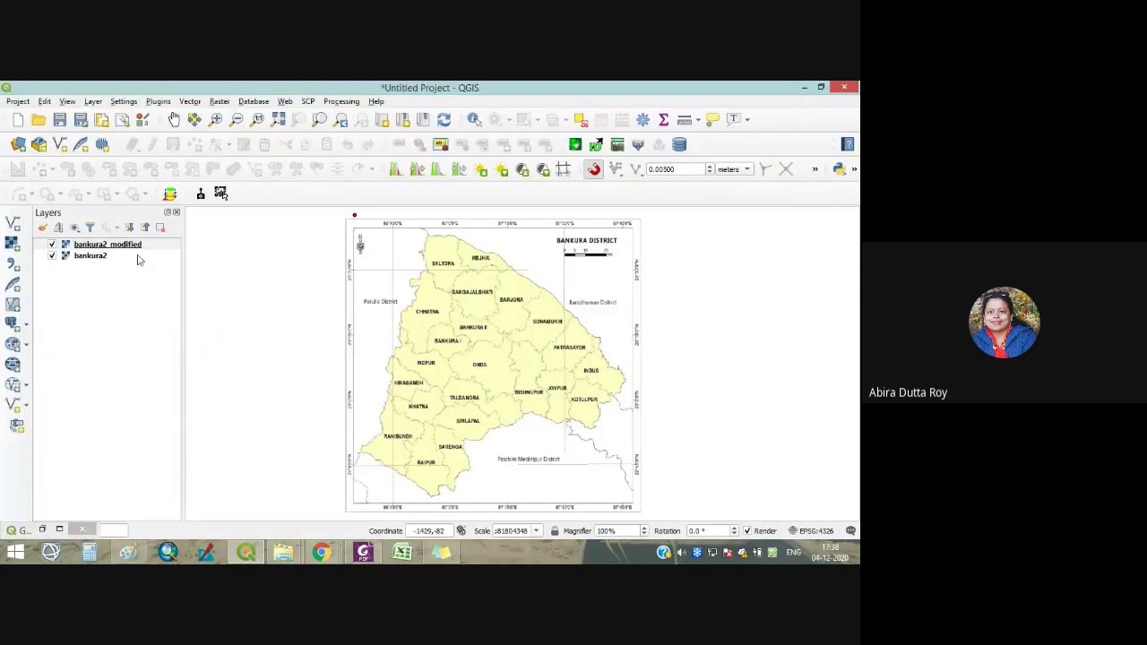
left_click(354, 214)
Remove the original bankura2 layer from the project, confirming the removal.
left_click(83, 257)
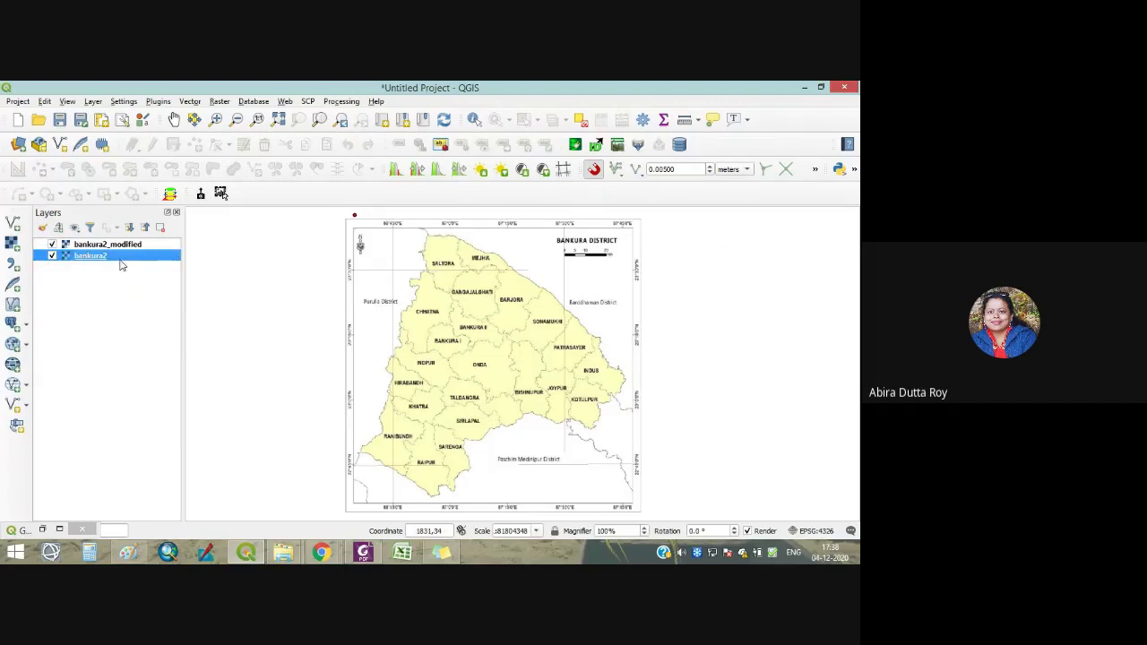
right_click(99, 260)
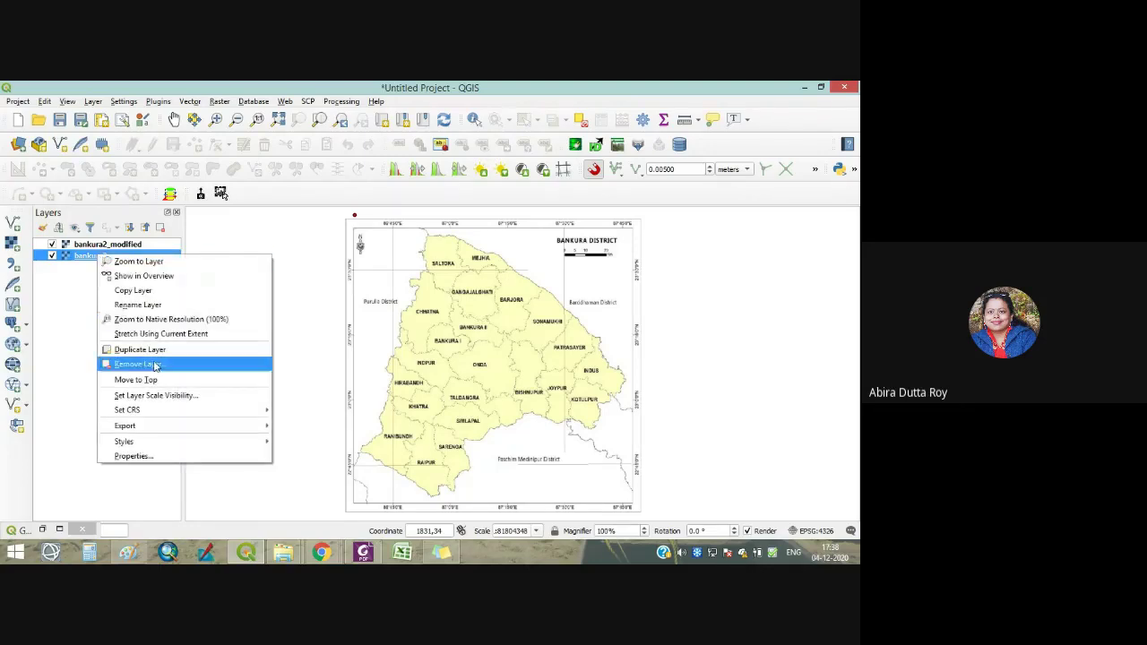
left_click(150, 364)
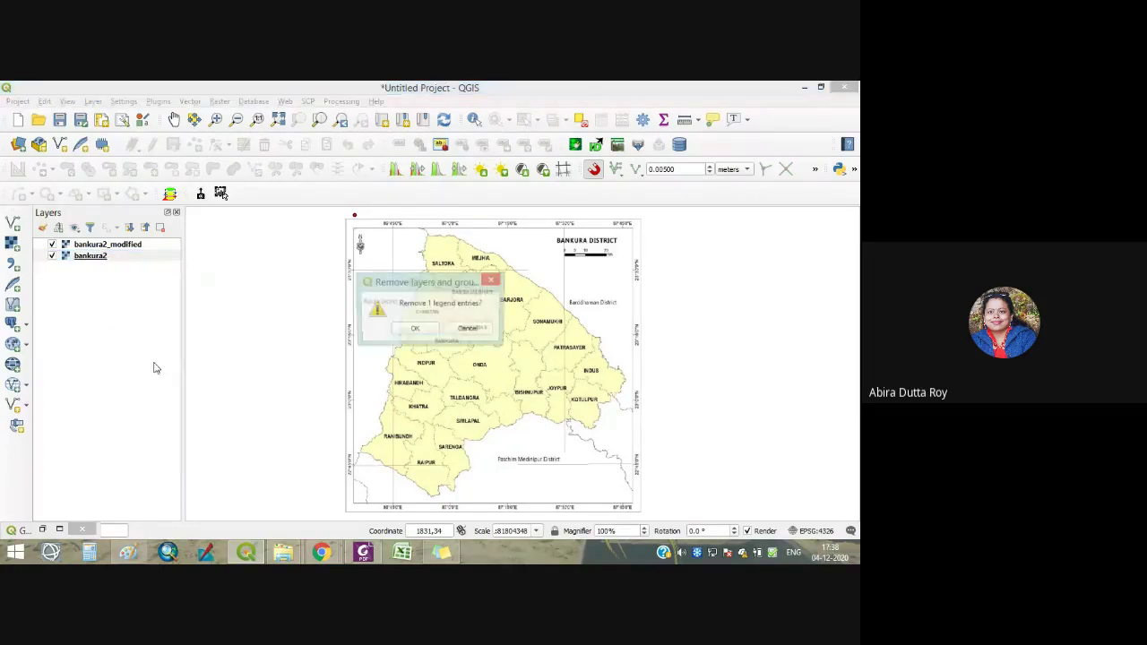
left_click(408, 329)
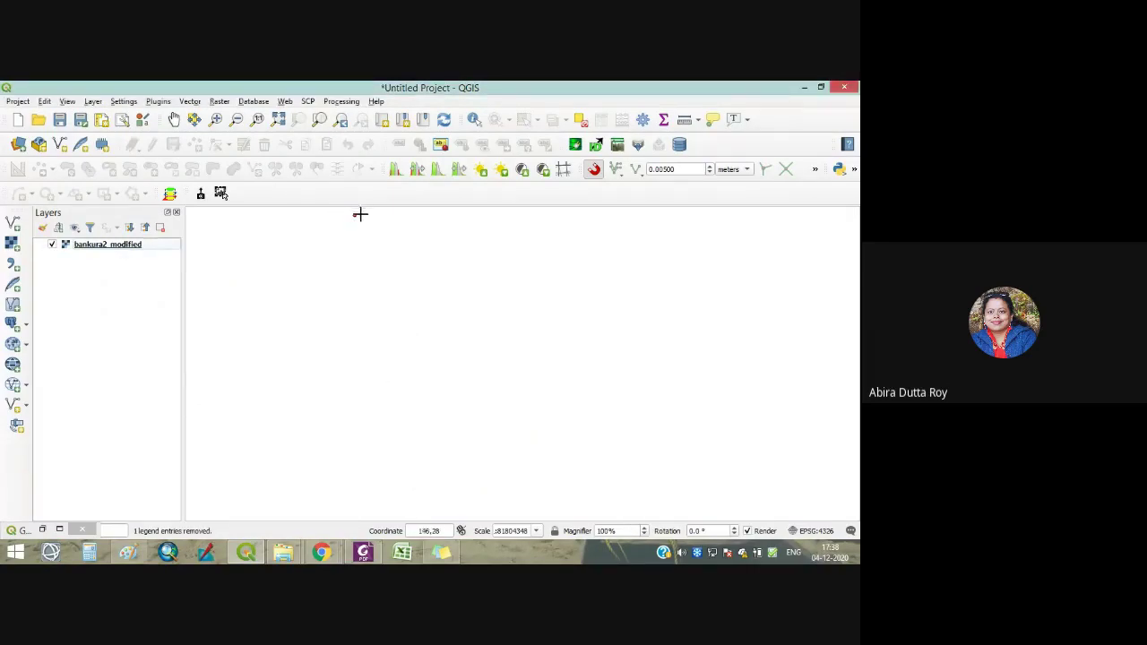
Zoom in on the georeferenced bankura2_modified map to inspect its four control points.
left_click(215, 119)
left_click_drag(577, 331, 595, 361)
left_click_drag(440, 269, 543, 355)
left_click_drag(403, 257, 611, 470)
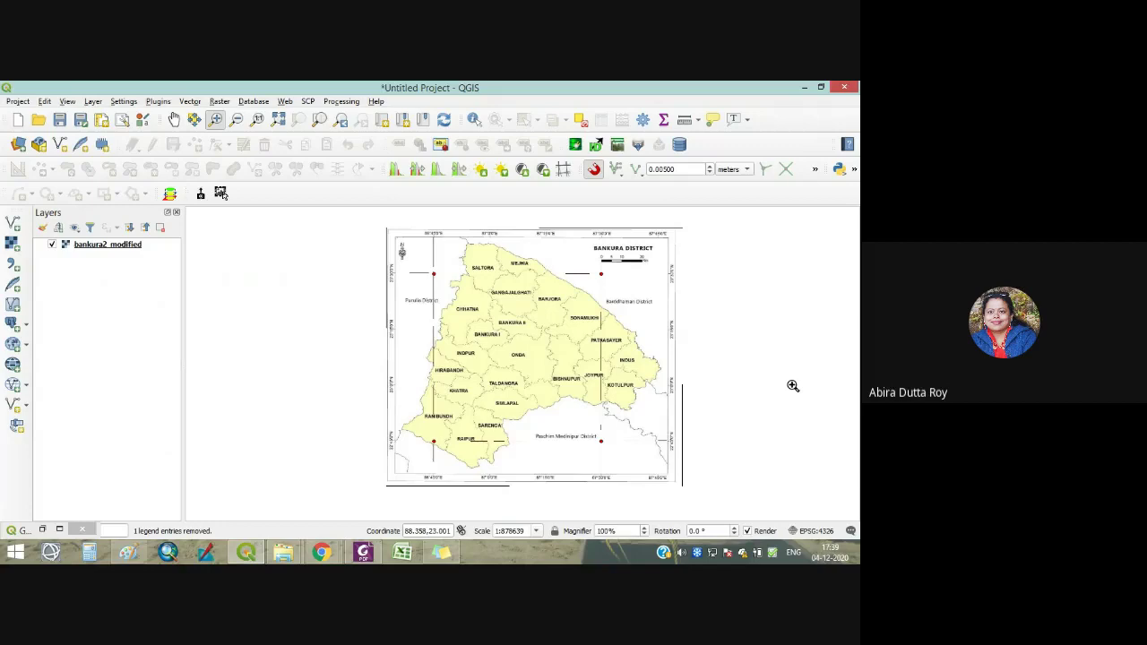
Restore the Georeferencer window and view the options available for control point 2 in the GCP table.
left_click(43, 530)
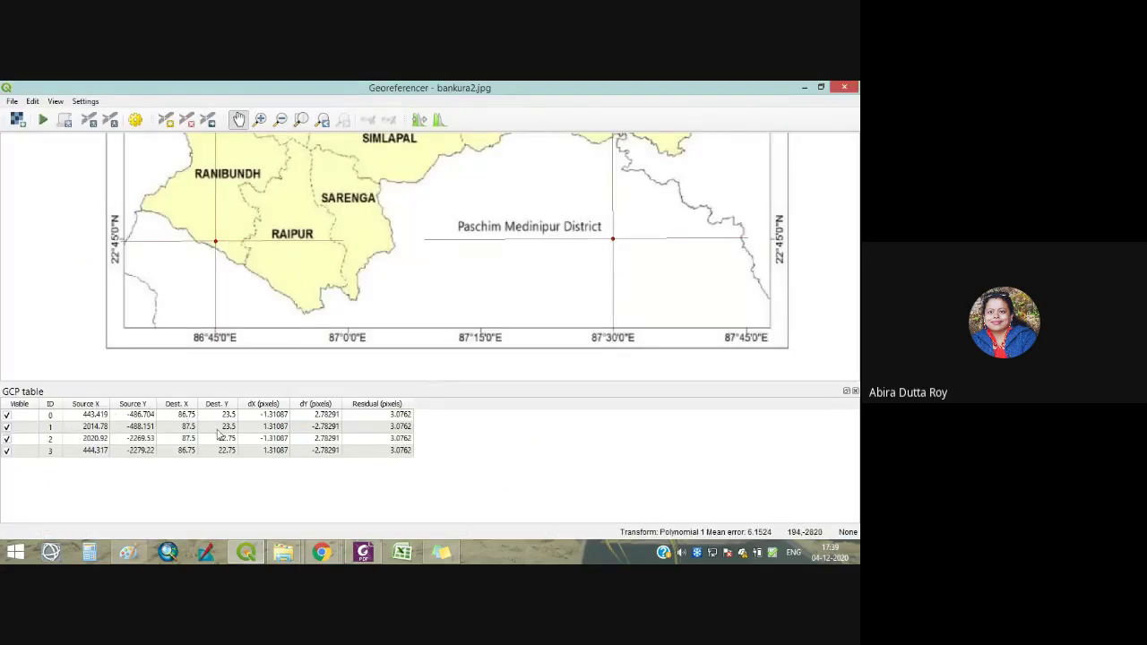
left_click(23, 441)
right_click(23, 439)
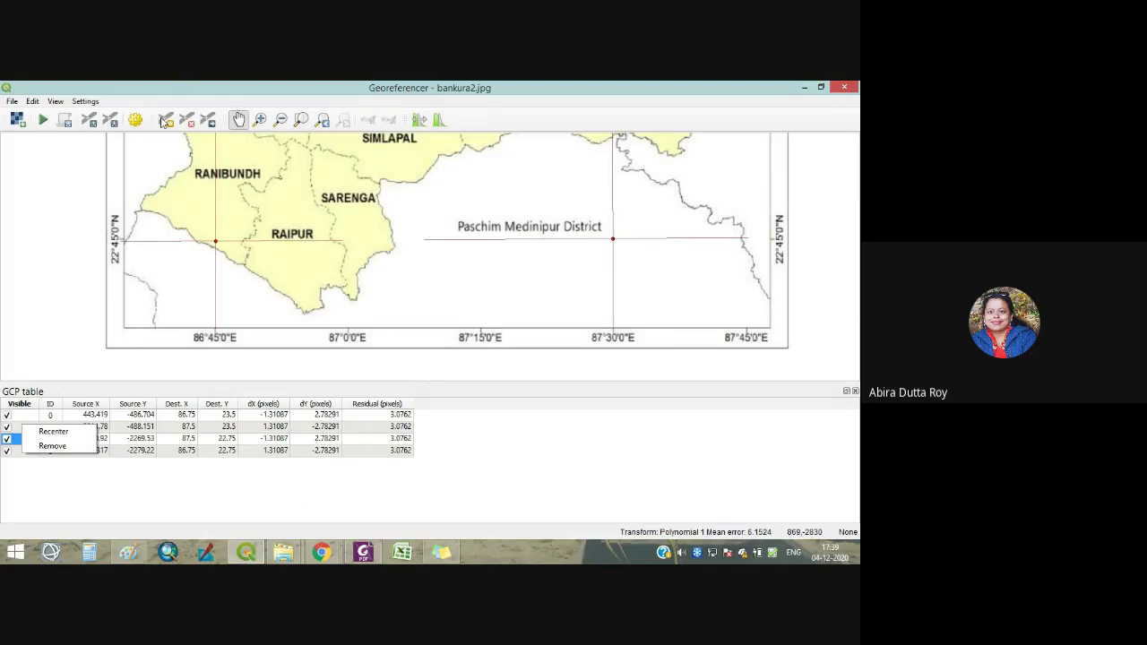
left_click(394, 238)
Examine the placement of the control points on the 22°45'N line, finishing close up at the one near Raipur.
left_click_drag(395, 239, 390, 359)
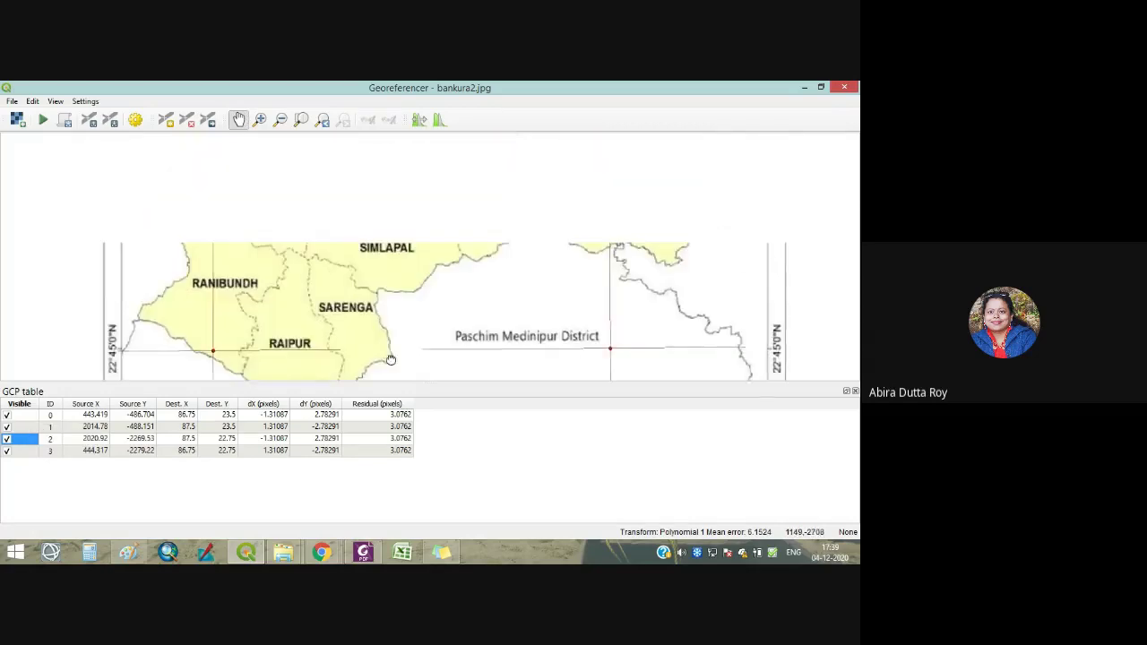
scroll(427, 215, "down", 3)
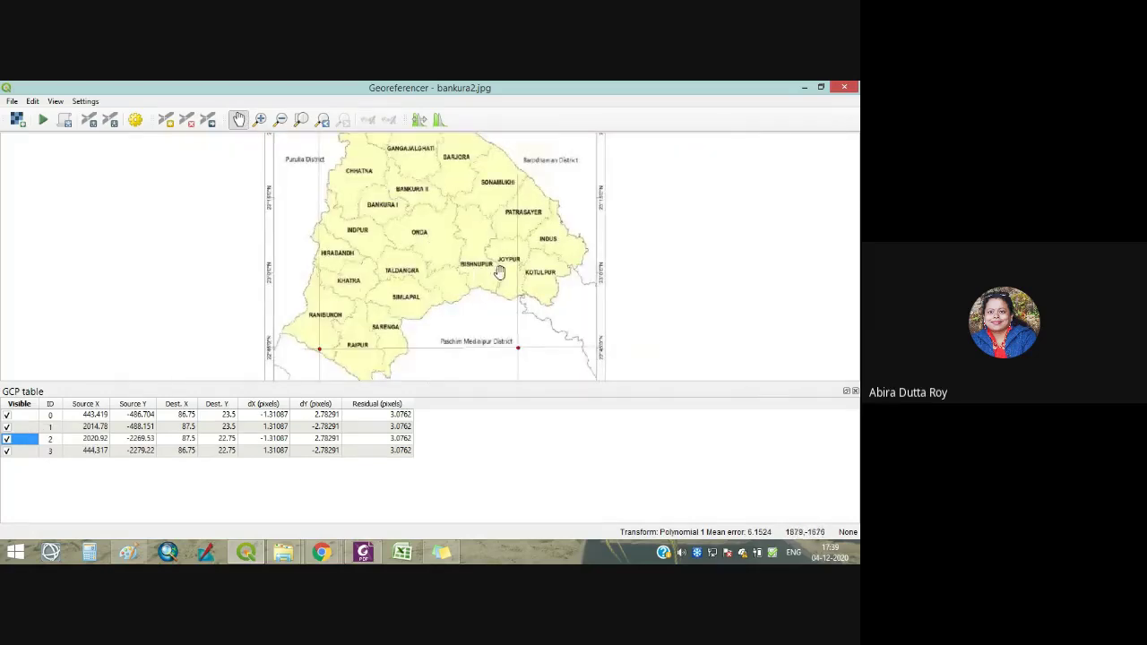
scroll(455, 297, "down", 1)
scroll(452, 307, "up", 1)
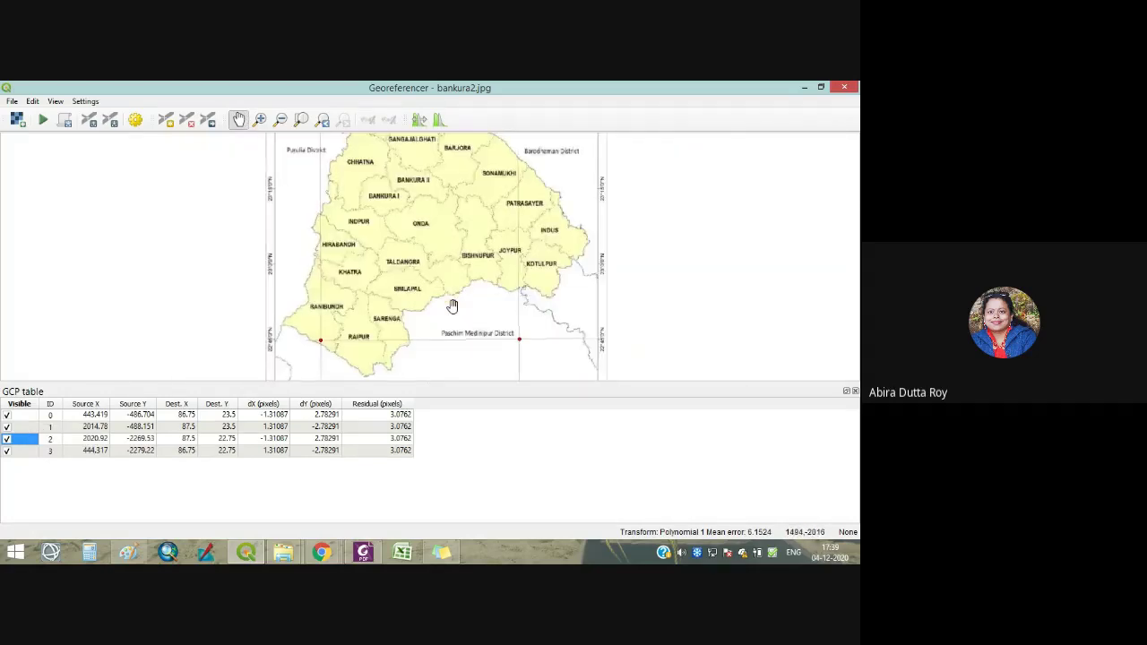
scroll(453, 306, "down", 1)
scroll(453, 306, "up", 1)
scroll(329, 341, "up", 1)
scroll(330, 342, "up", 1)
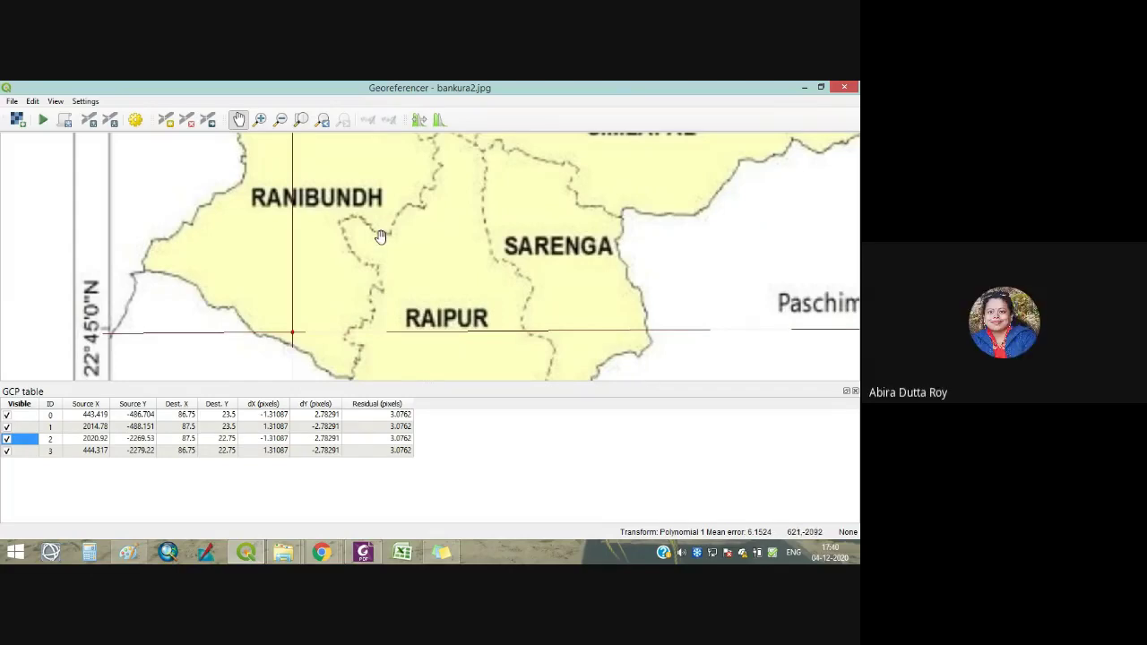
Review the four control points across the whole Bankura map in the Georeferencer, finishing back at the main map window.
scroll(418, 275, "down", 2)
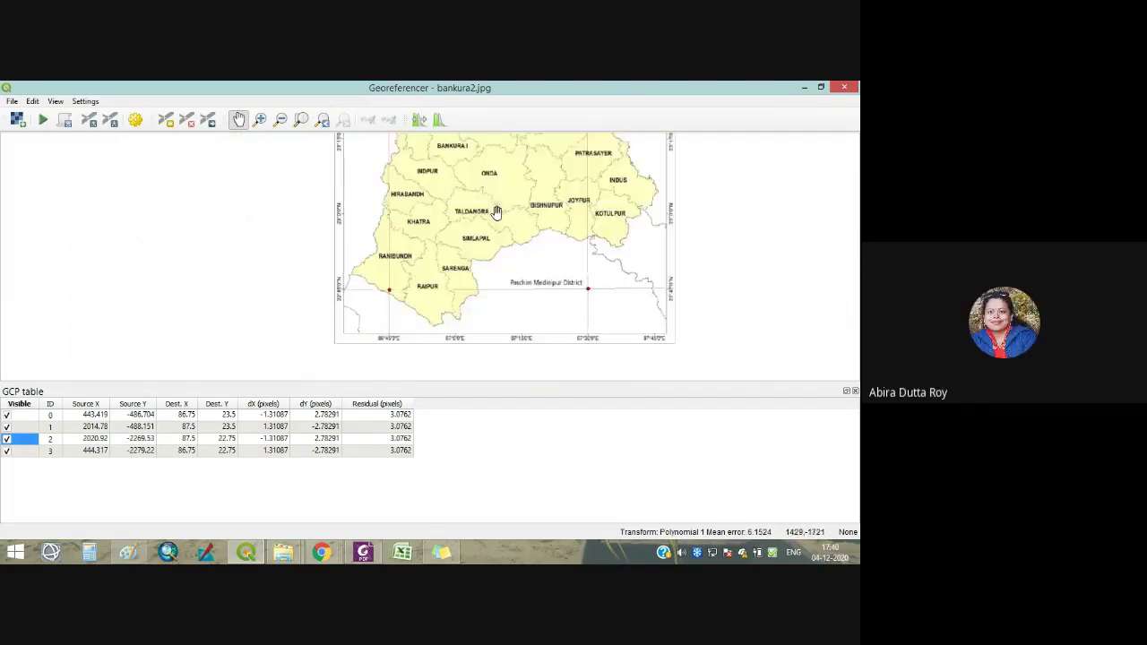
left_click_drag(440, 192, 440, 289)
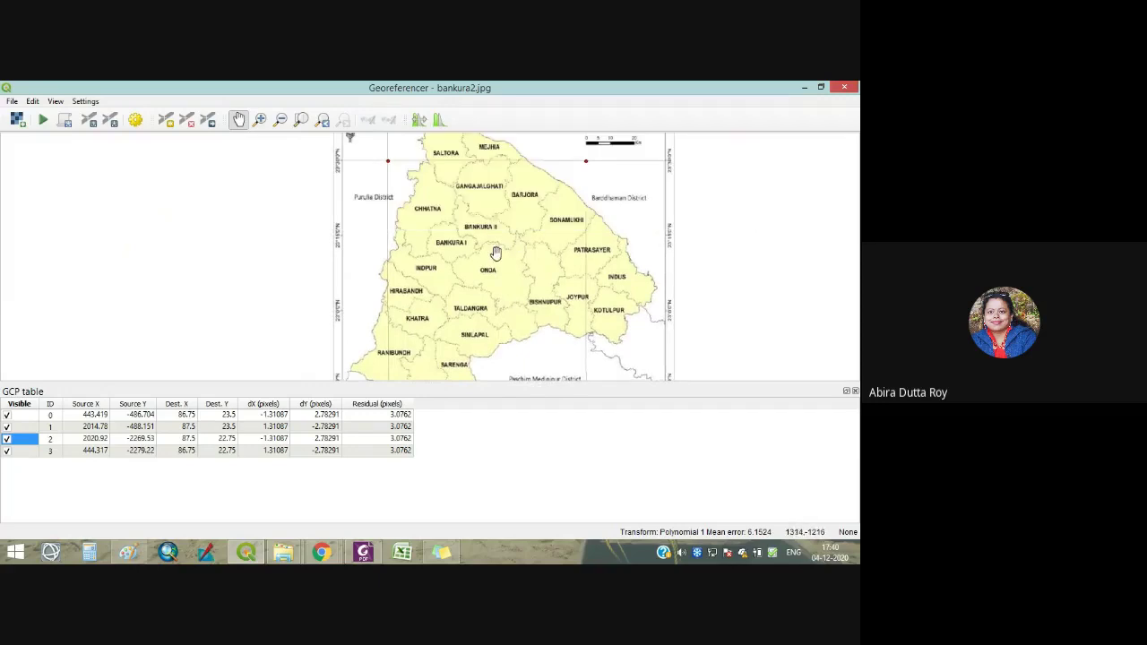
left_click_drag(359, 269, 331, 294)
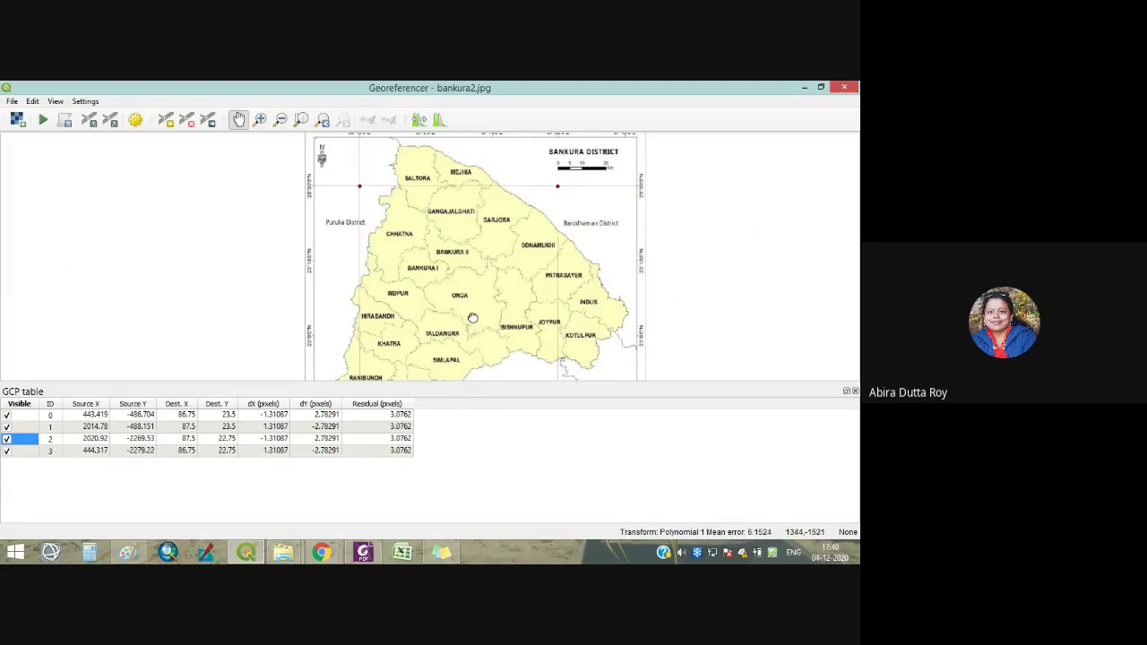
left_click_drag(471, 315, 465, 276)
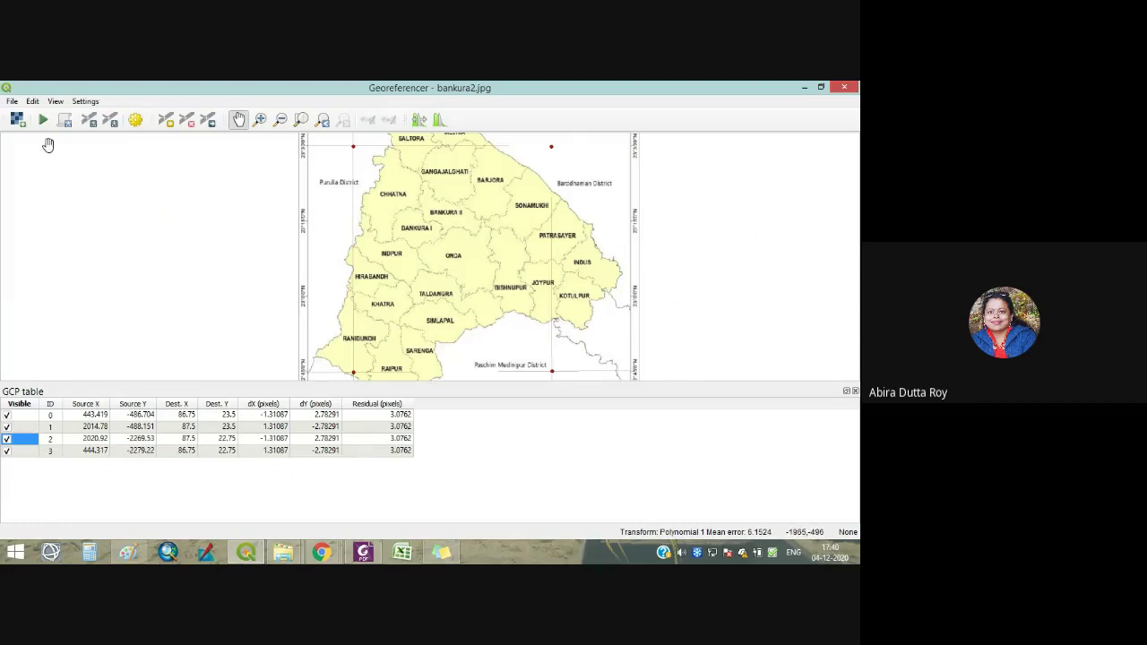
left_click(805, 87)
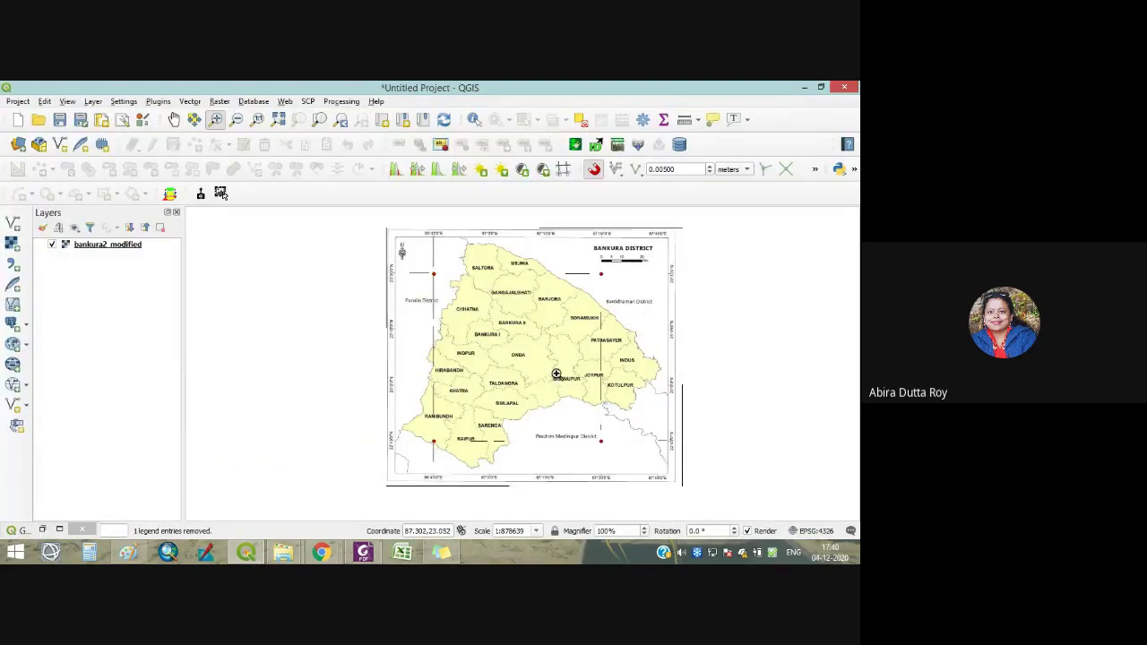
Switch to Paint and open bankura2.jpg without saving the untitled drawing, viewing the original map's grid lines at 50% zoom.
left_click(128, 551)
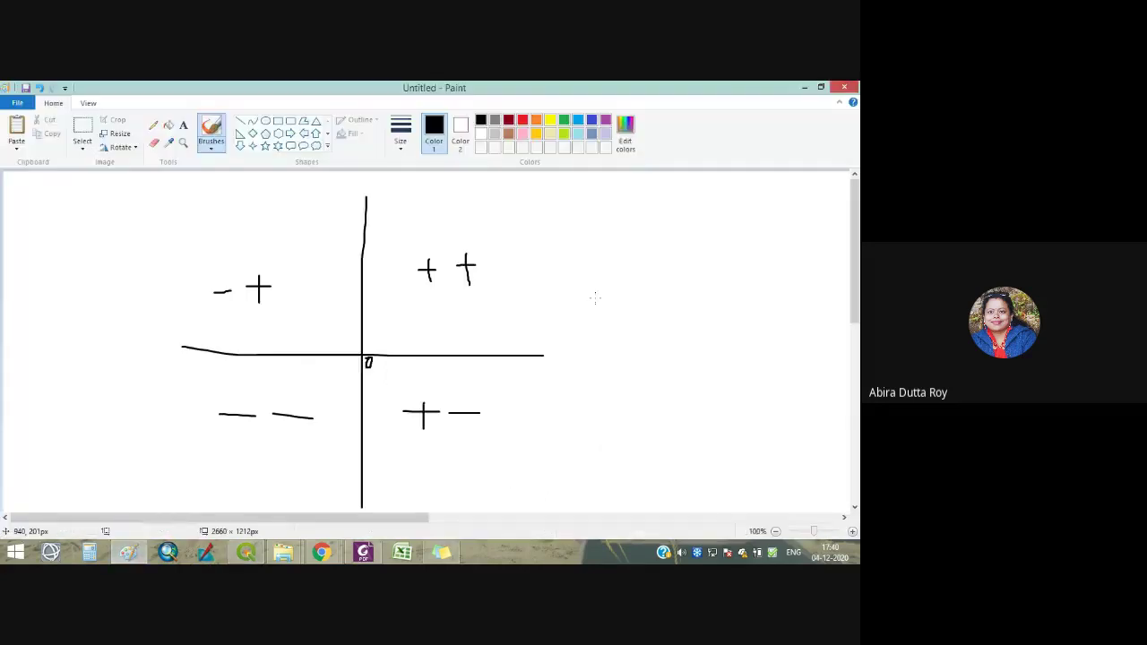
left_click(17, 102)
left_click(174, 134)
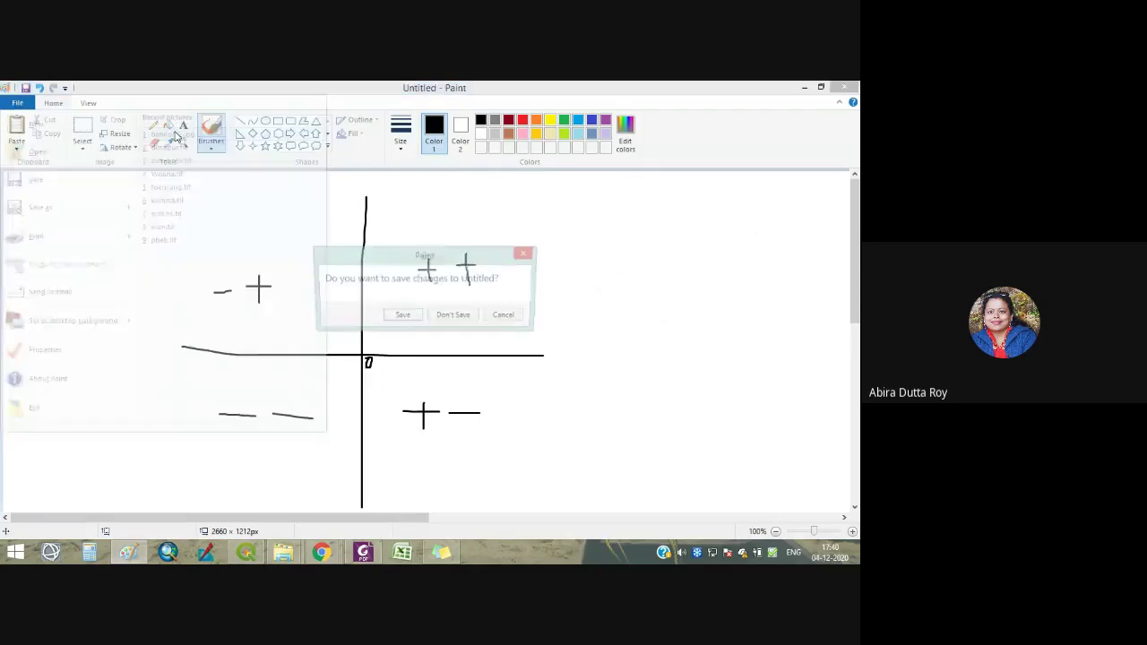
left_click(453, 317)
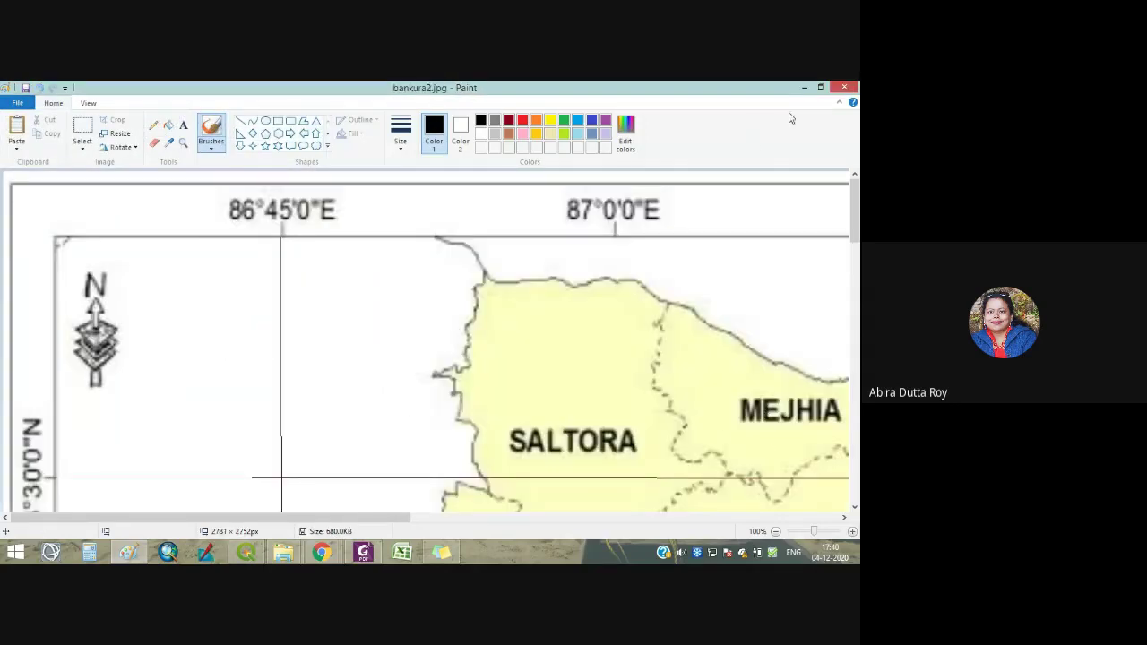
left_click(805, 534)
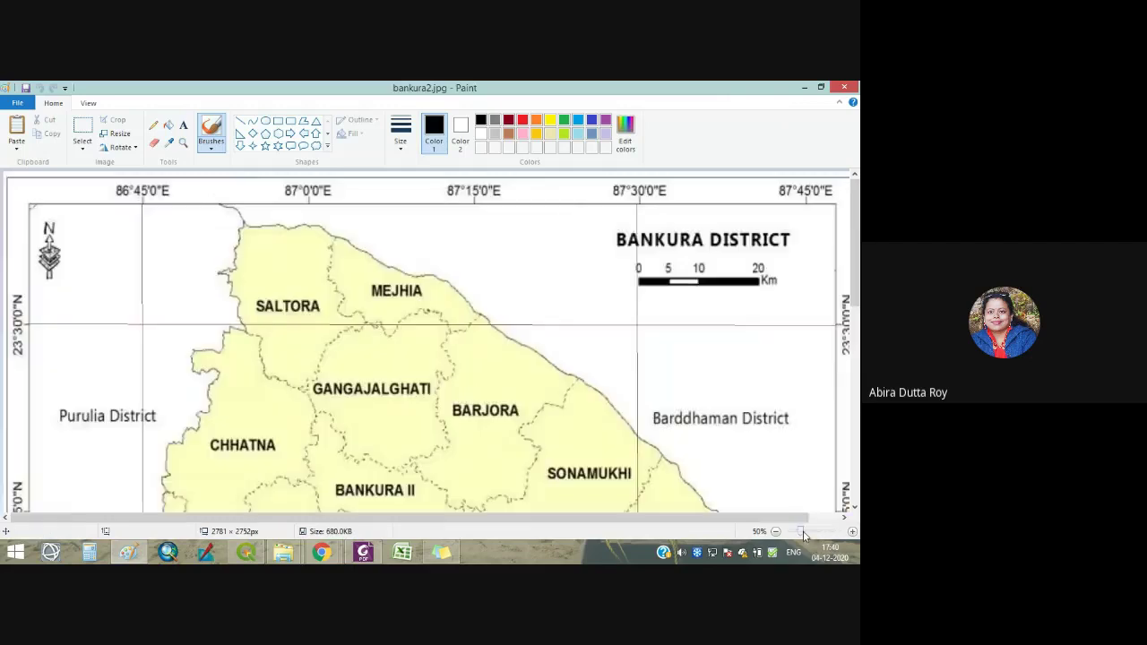
left_click(802, 534)
left_click(802, 87)
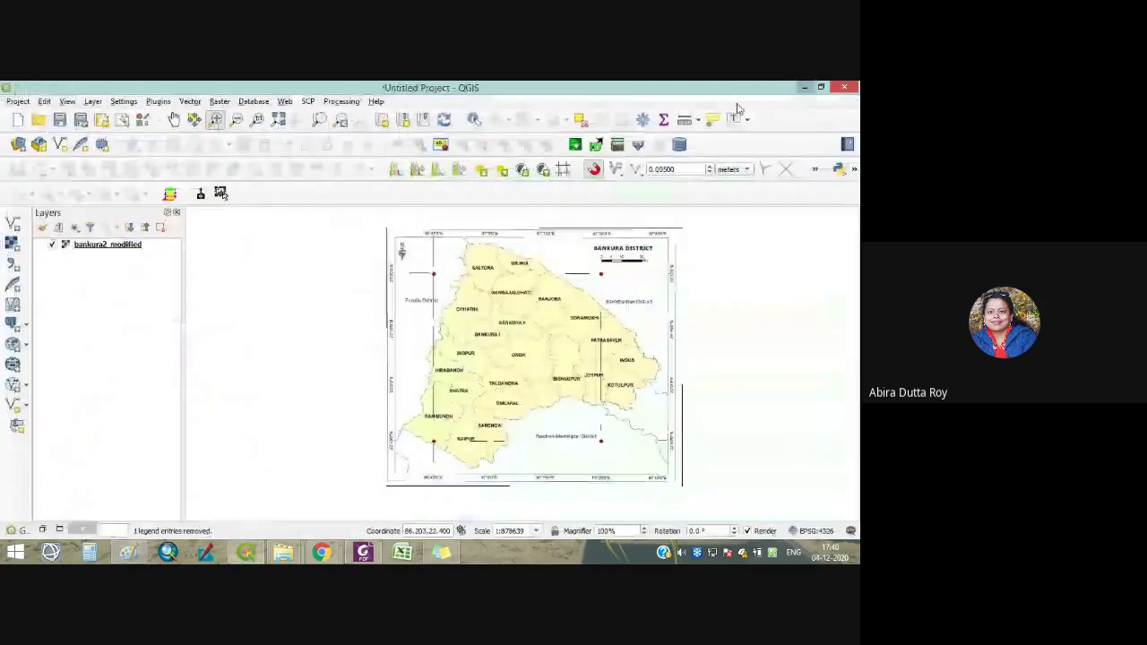
Restore the Georeferencer and look over the full map with its control points, finishing back at the georeferenced layer.
left_click(41, 530)
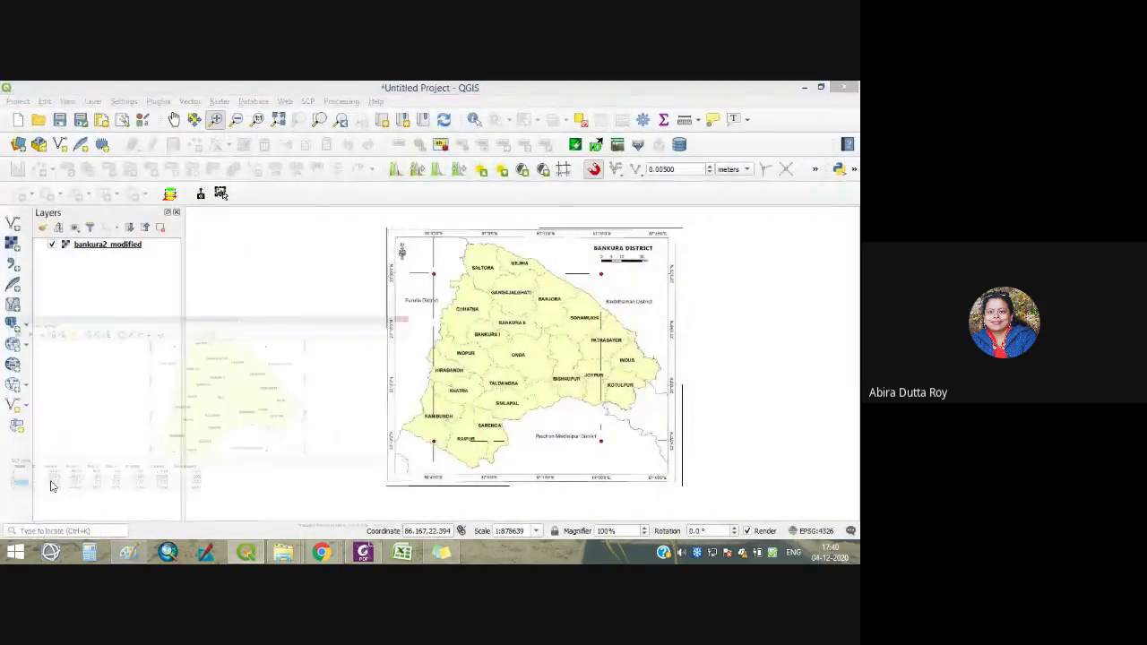
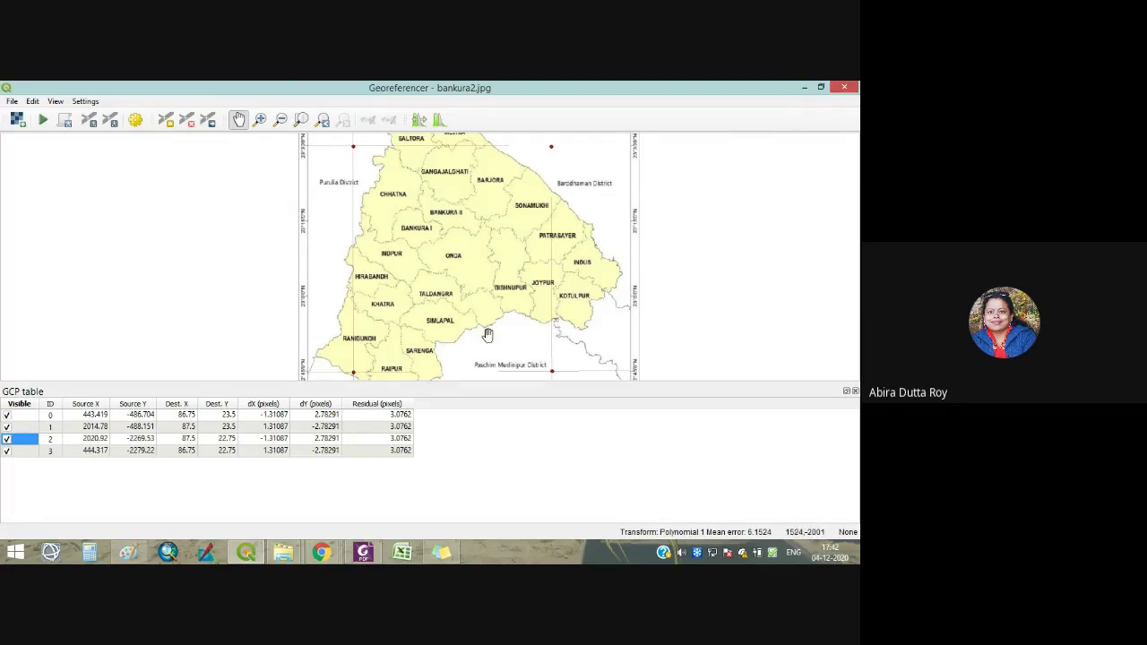
scroll(493, 269, "down", 1)
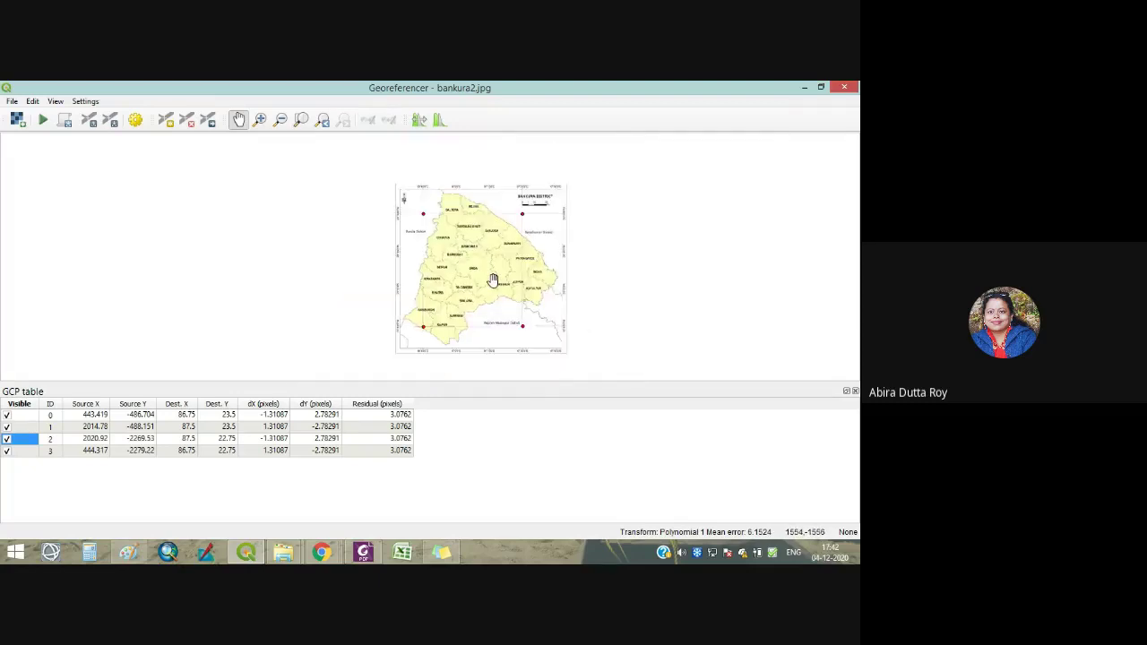
scroll(493, 284, "up", 1)
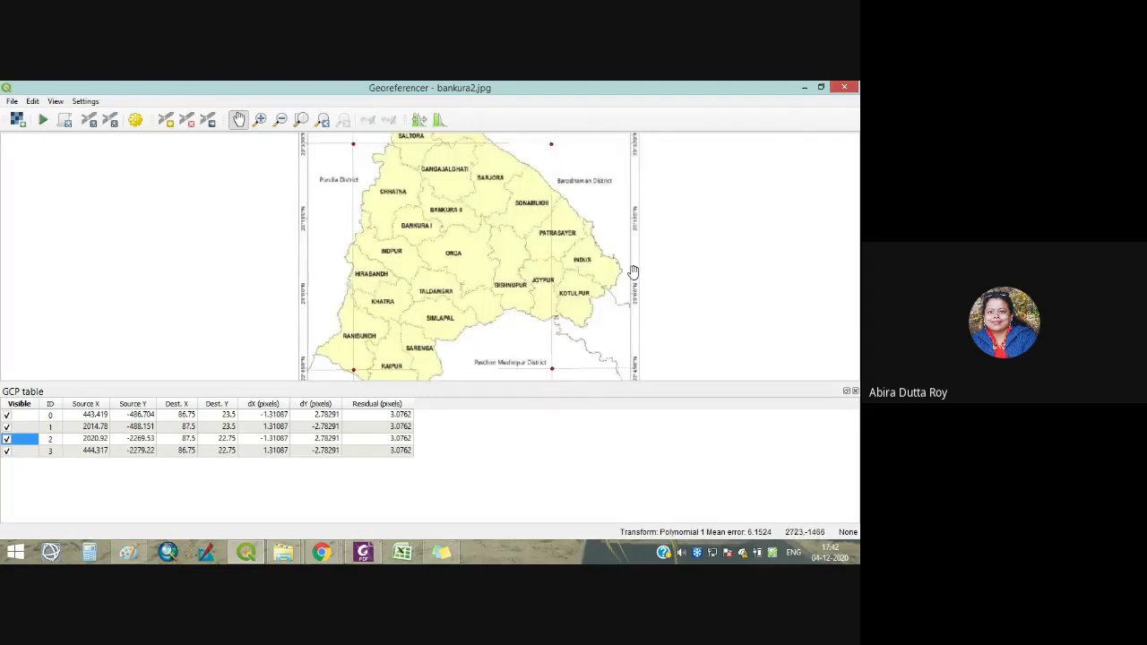
left_click_drag(440, 246, 406, 300)
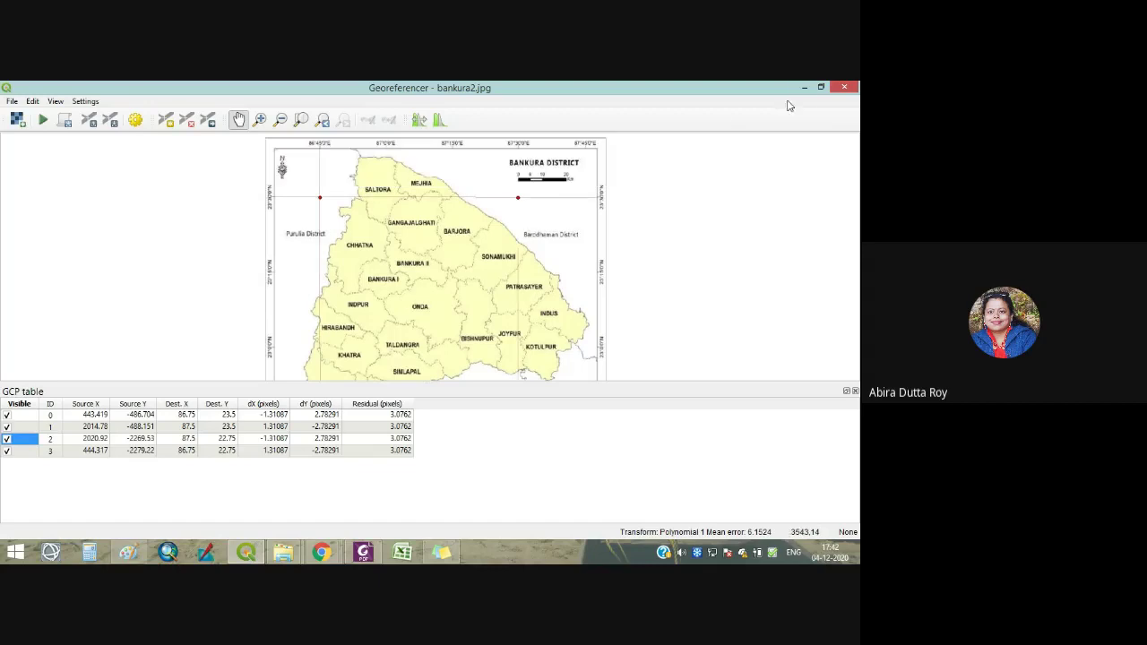
left_click_drag(416, 305, 429, 259)
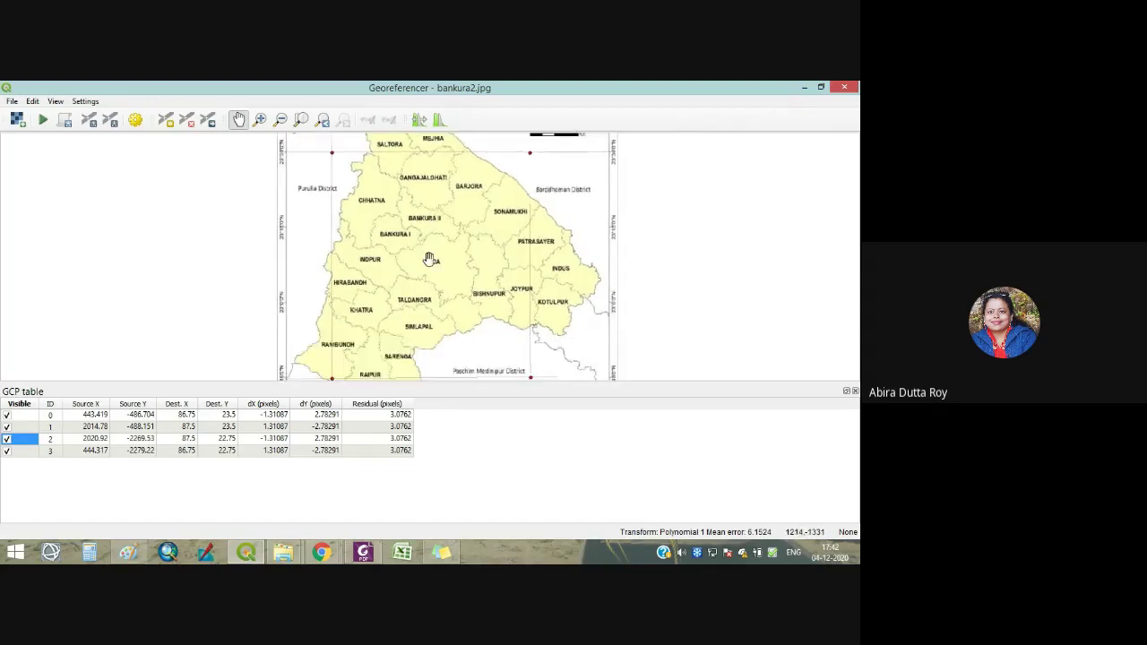
scroll(428, 259, "down", 1)
left_click(803, 86)
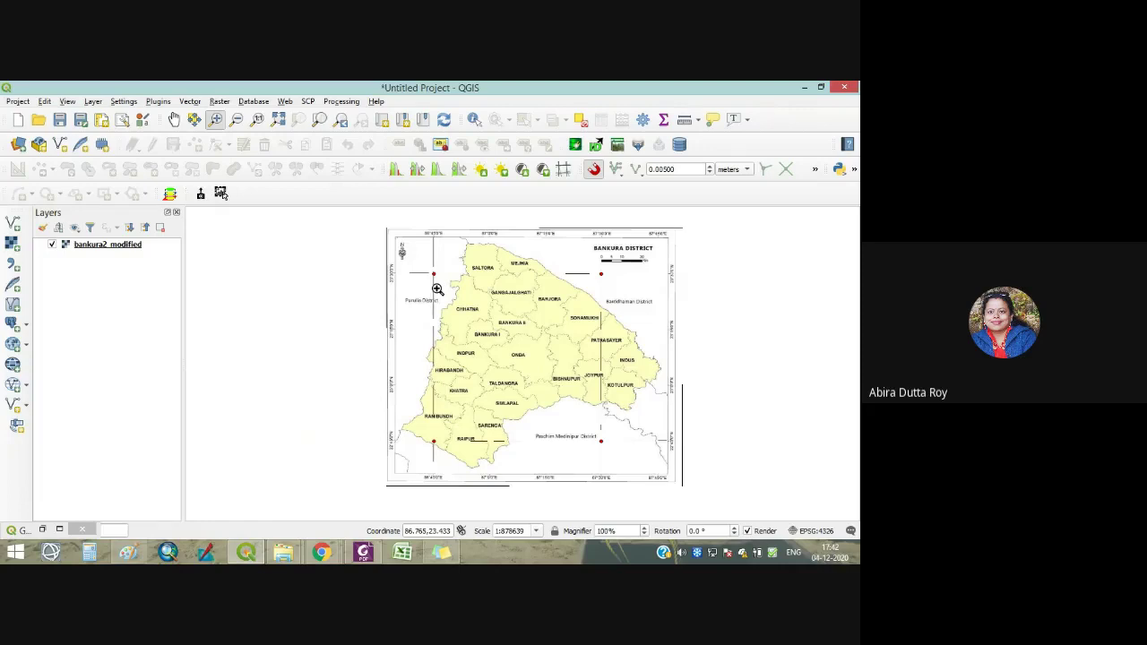
Close the Georeferencer for bankura2.jpg, discarding the GCP points.
left_click(40, 532)
key("alt+Tab")
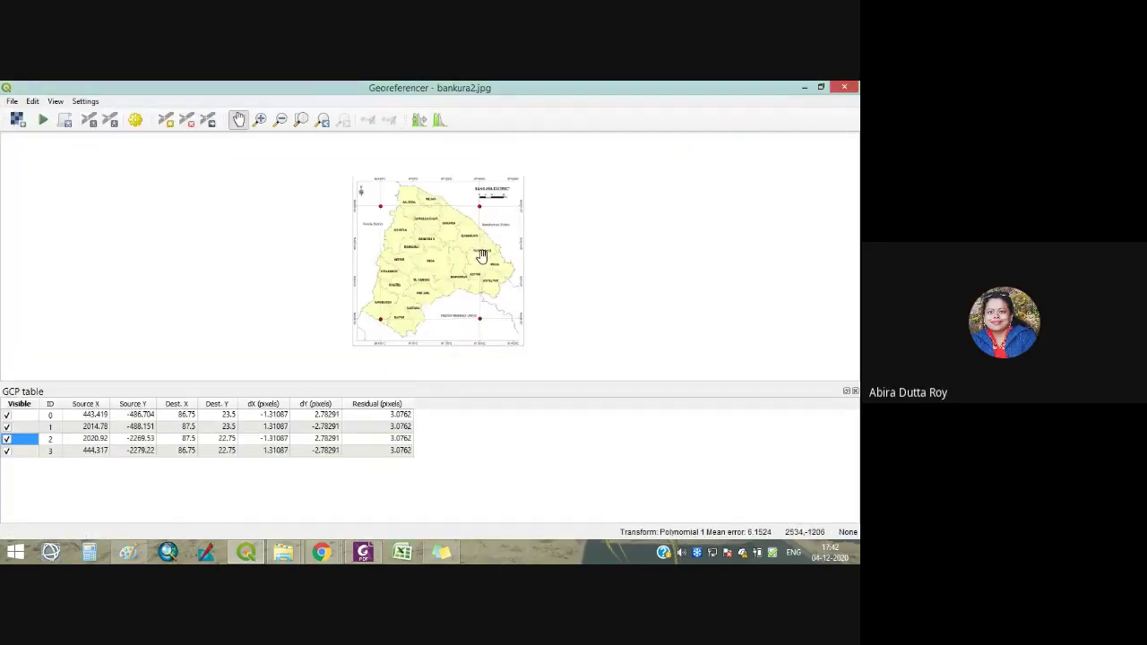
left_click(840, 89)
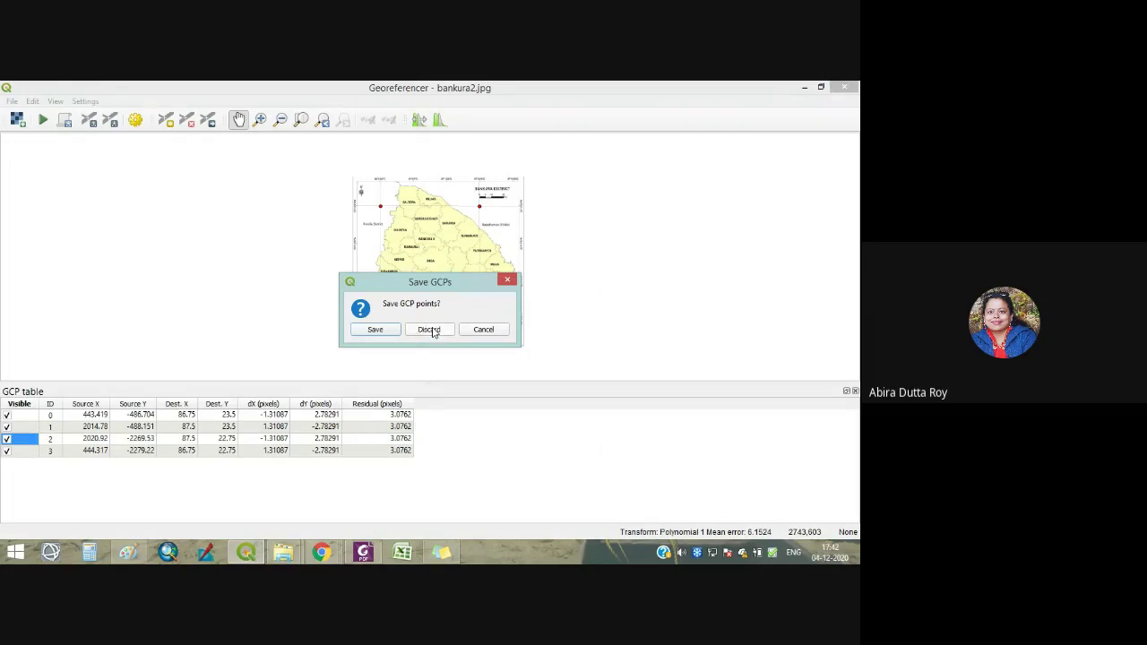
left_click(432, 330)
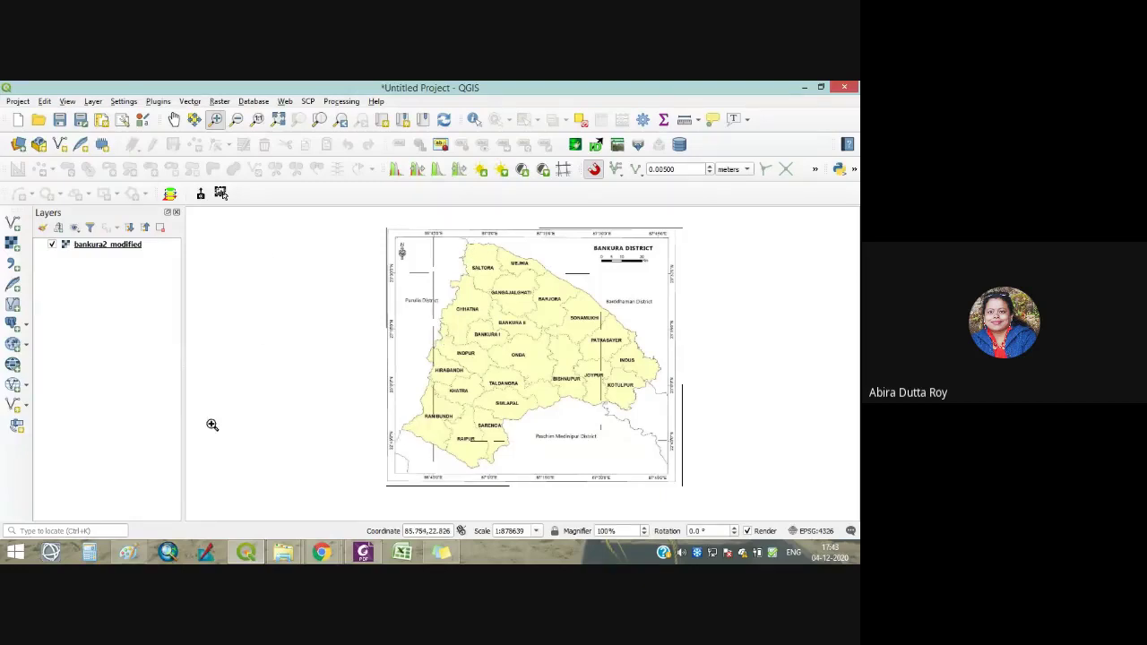
scroll(313, 370, "down", 3)
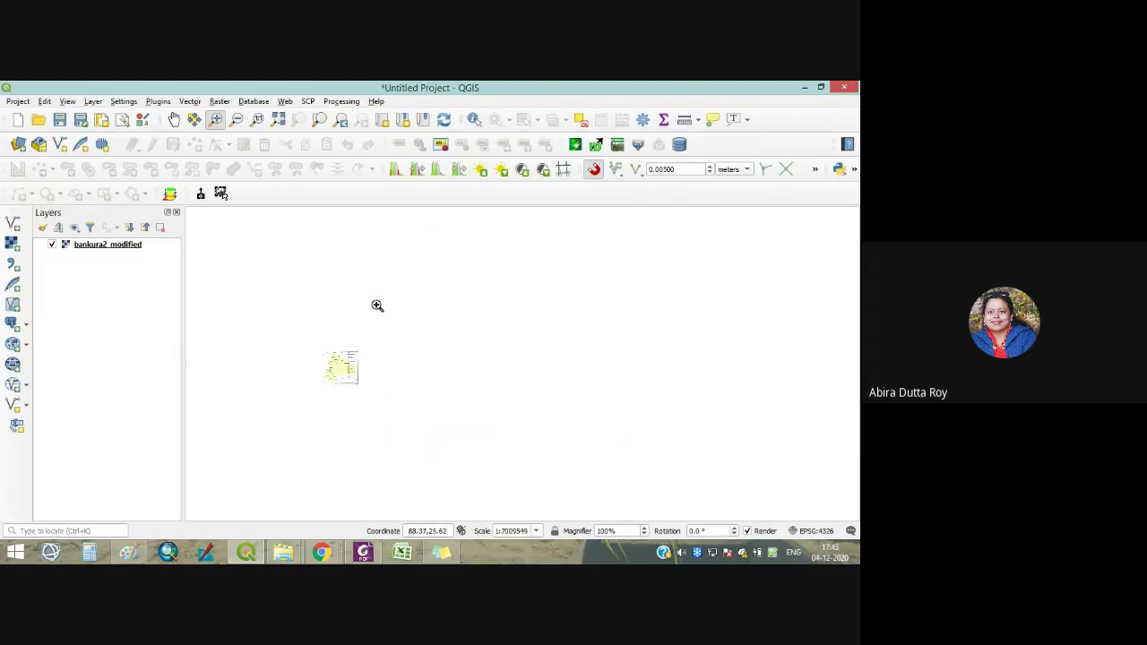
left_click(12, 224)
left_click(687, 243)
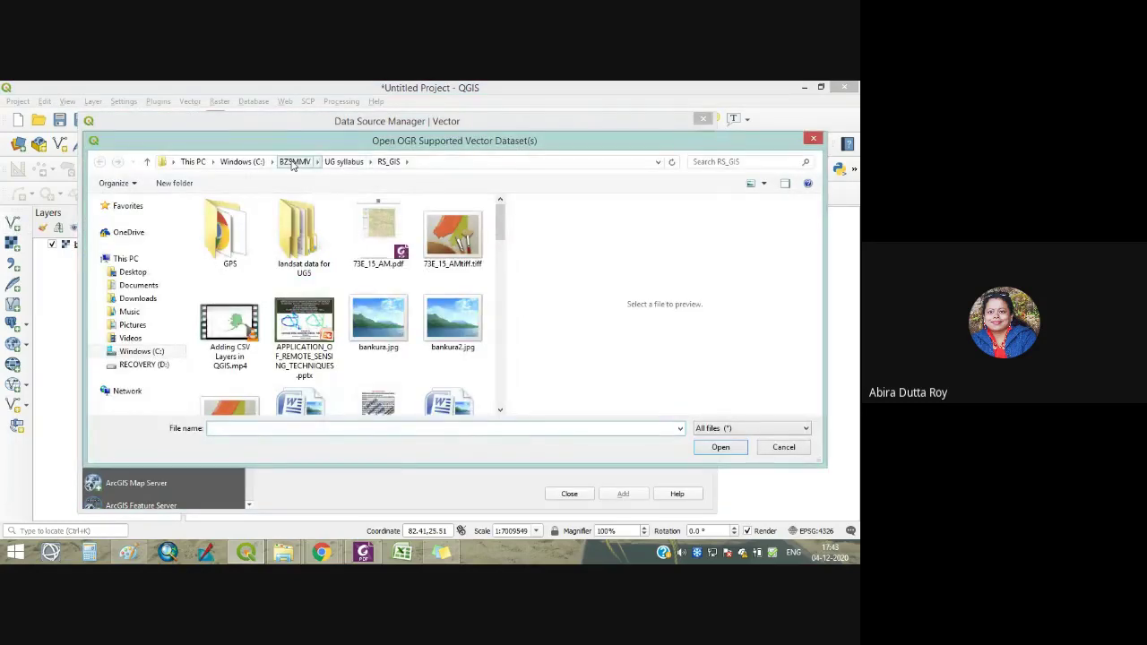
left_click(293, 162)
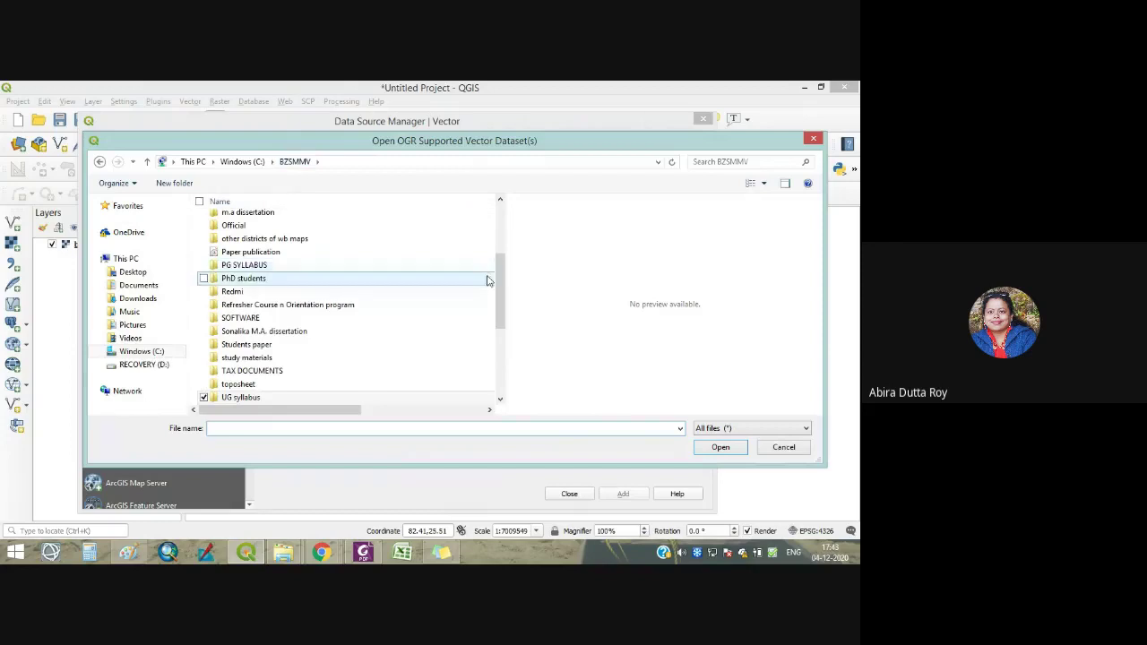
mouse_move(499, 276)
left_mouse_down()
mouse_move(501, 358)
mouse_move(496, 262)
left_mouse_up()
double_click(289, 316)
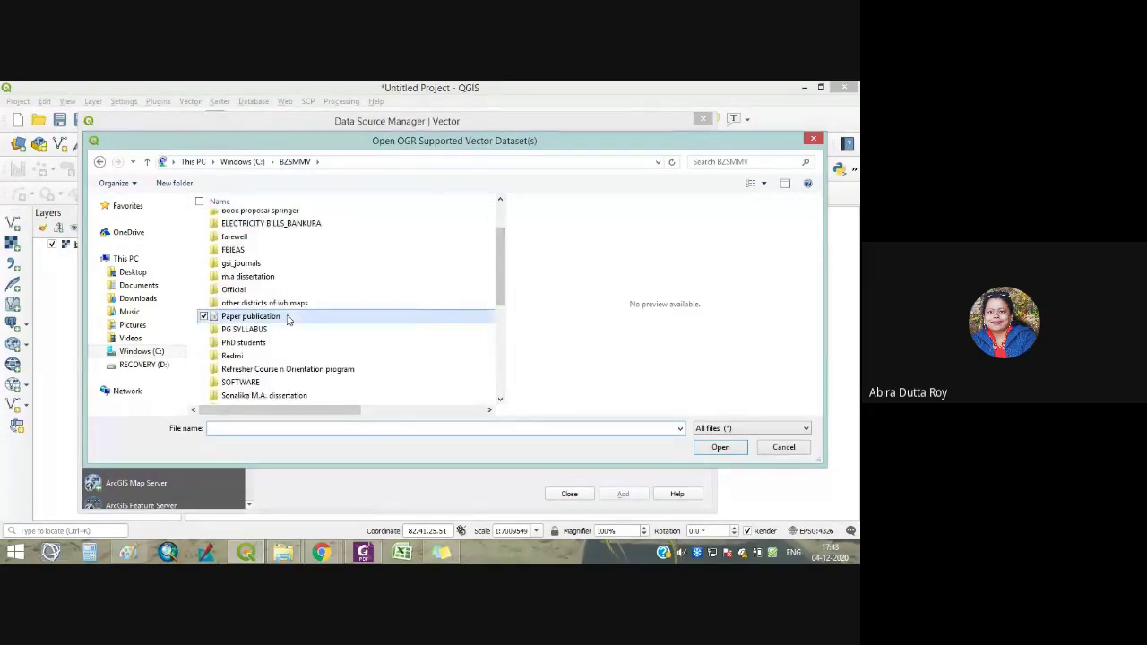
left_click(489, 409)
left_click_drag(359, 409, 430, 409)
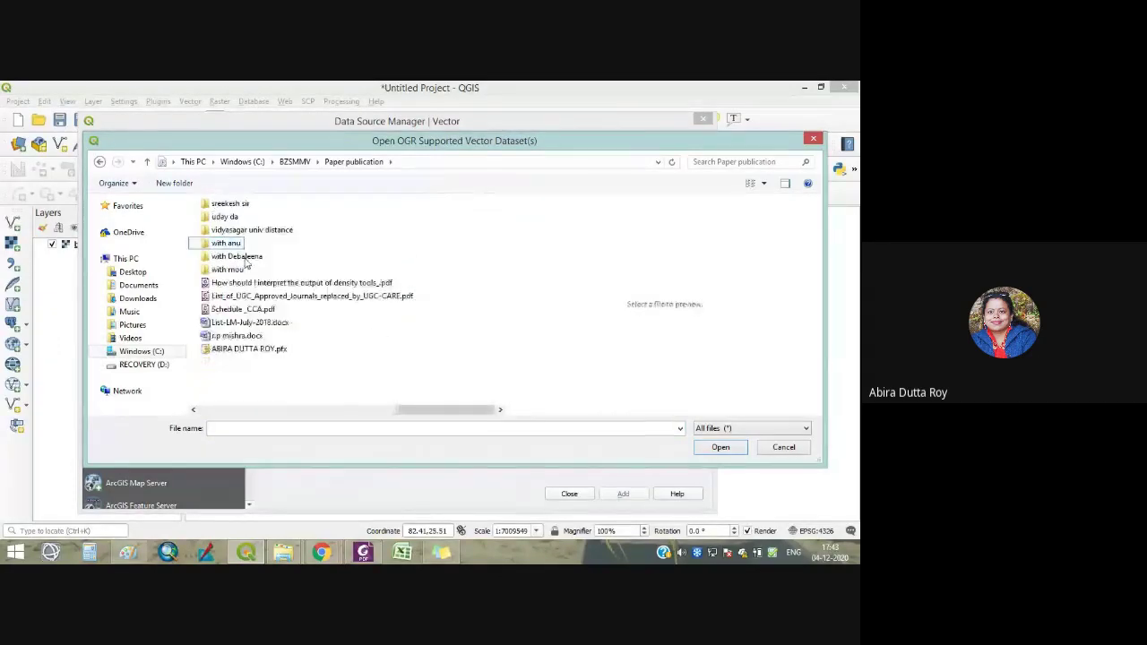
double_click(231, 243)
left_click_drag(500, 228, 500, 260)
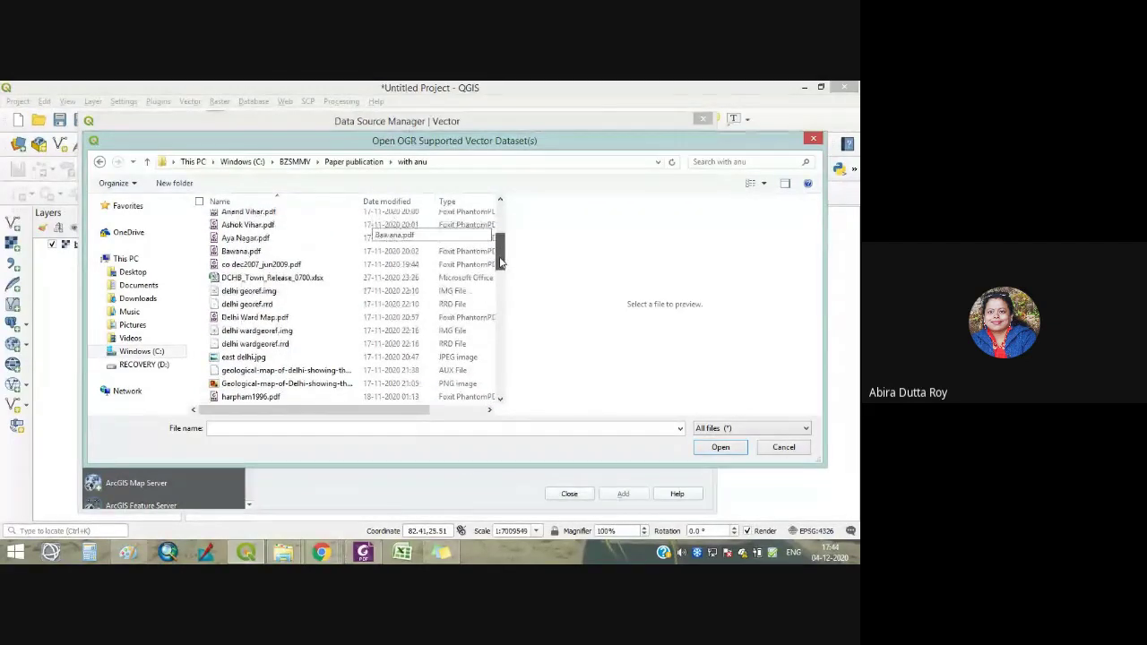
left_click(267, 291)
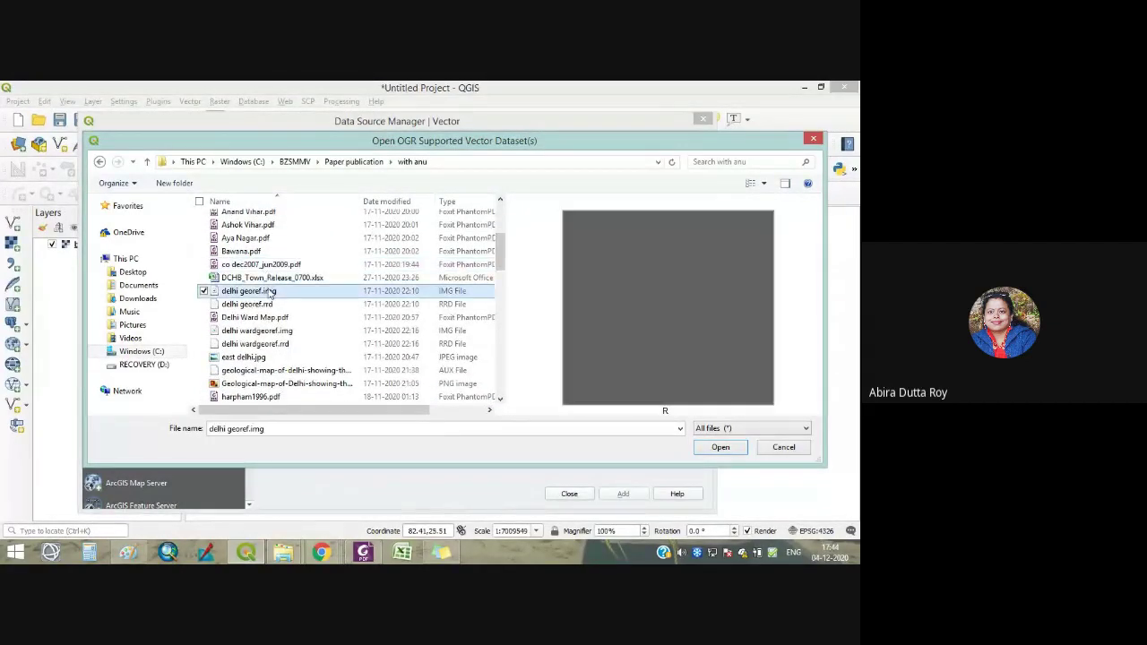
left_click(720, 447)
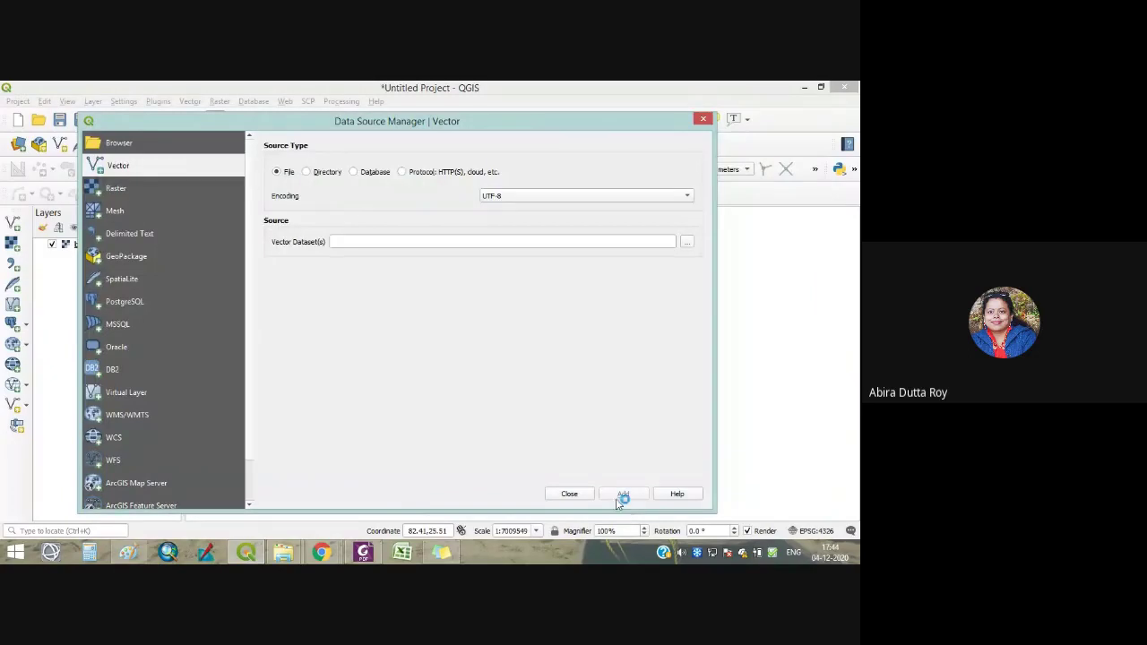
left_click(704, 121)
Add delhi georef.img from its subfolder of BZSMMV's Paper publication folder to the project as a raster layer.
left_click(12, 242)
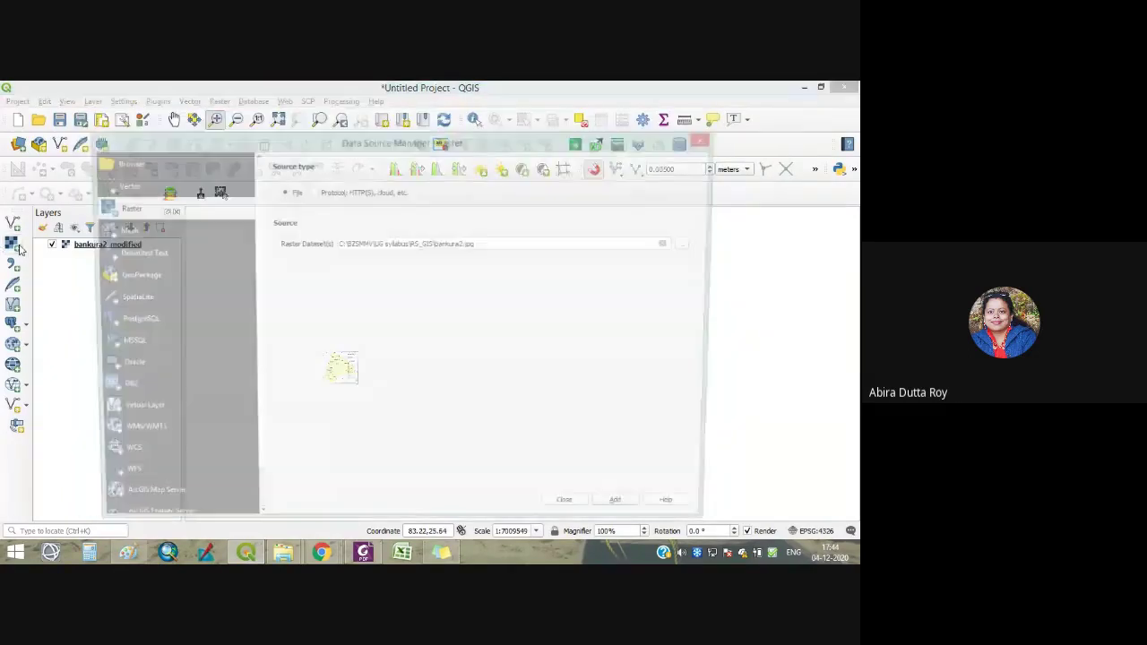
left_click(690, 247)
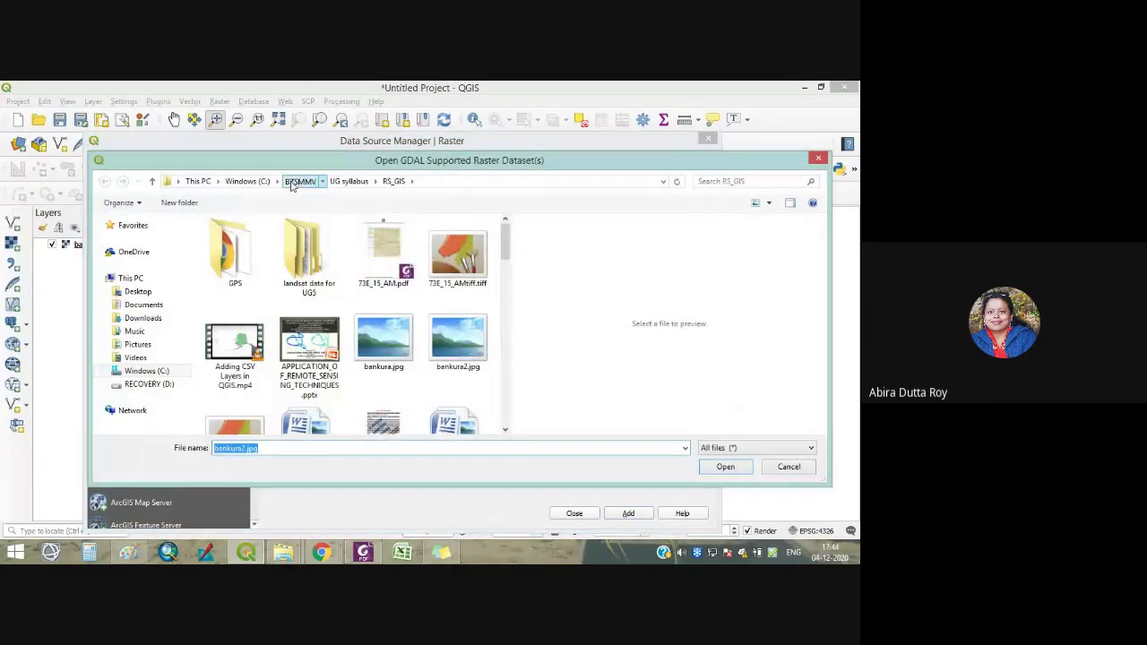
left_click(299, 181)
double_click(238, 273)
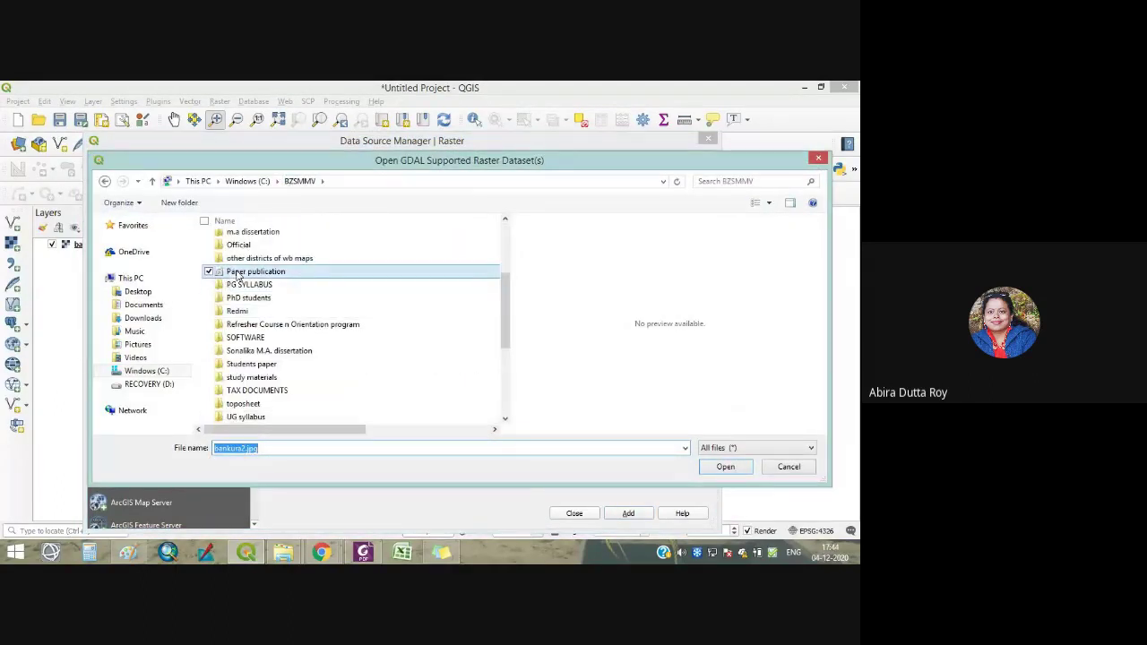
scroll(470, 433, "down", 5)
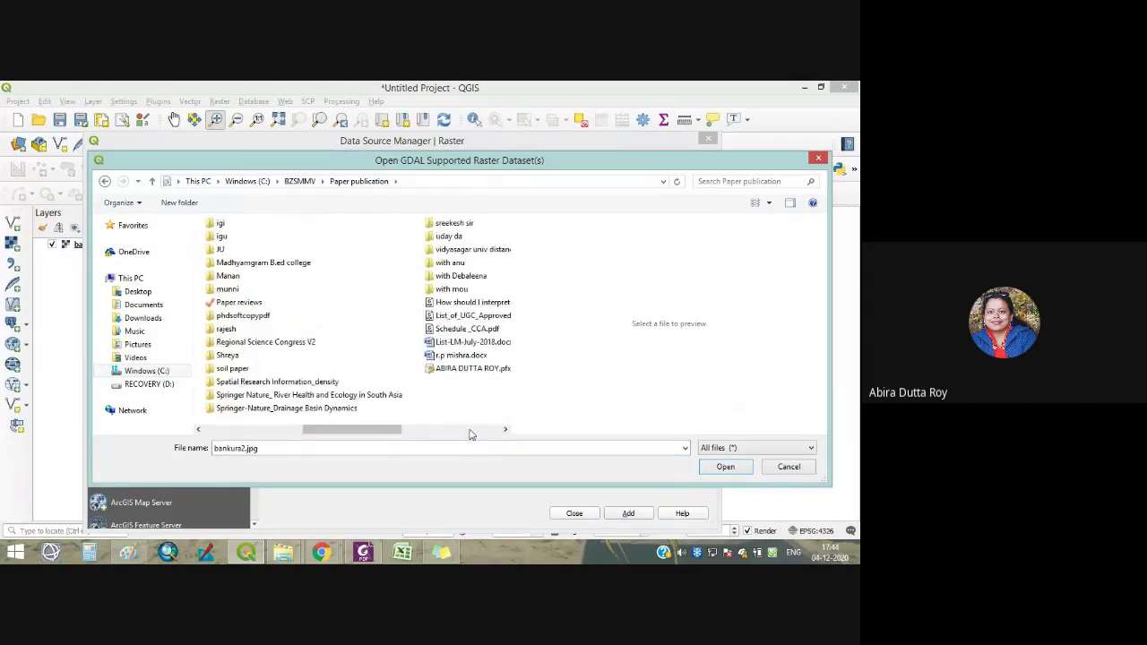
double_click(237, 263)
scroll(340, 361, "down", 3)
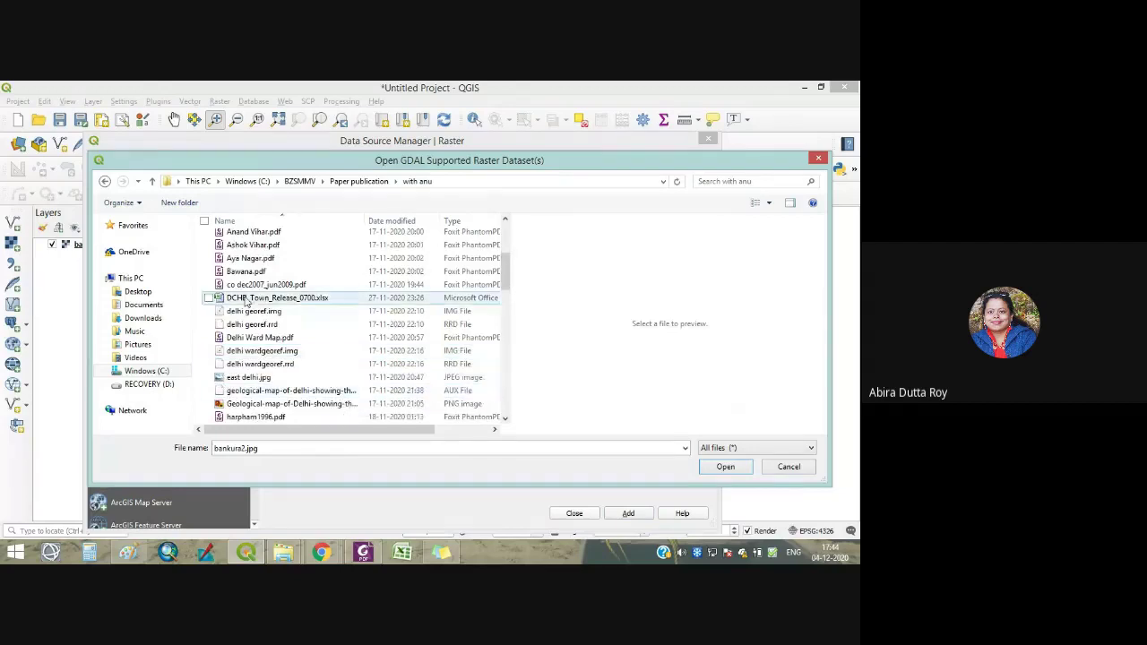
left_click(254, 311)
left_click(727, 466)
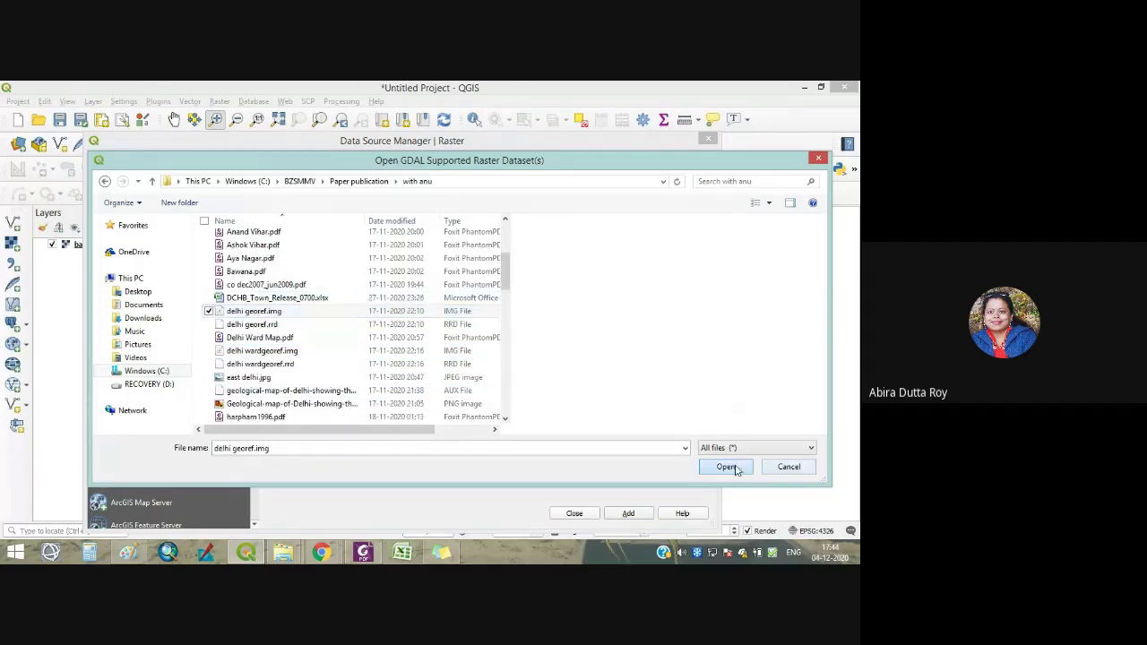
left_click(634, 513)
left_click(579, 516)
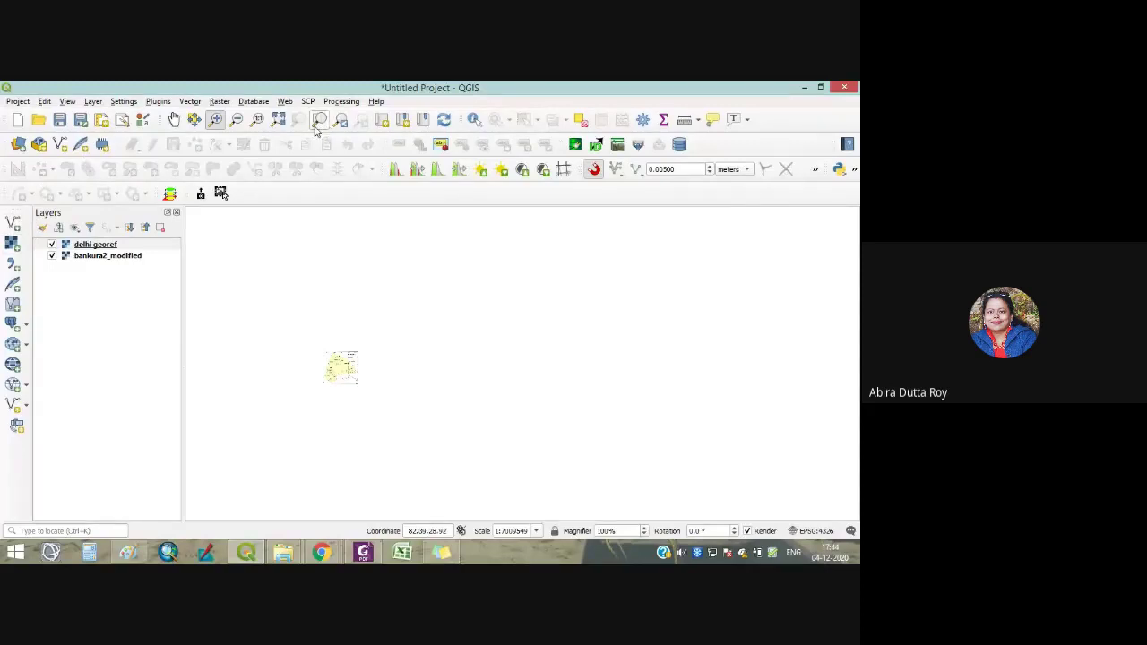
Compare the positions of the delhi georef and bankura2_modified layers, viewing the Delhi map closely and both maps together.
left_click(236, 120)
left_click(406, 367)
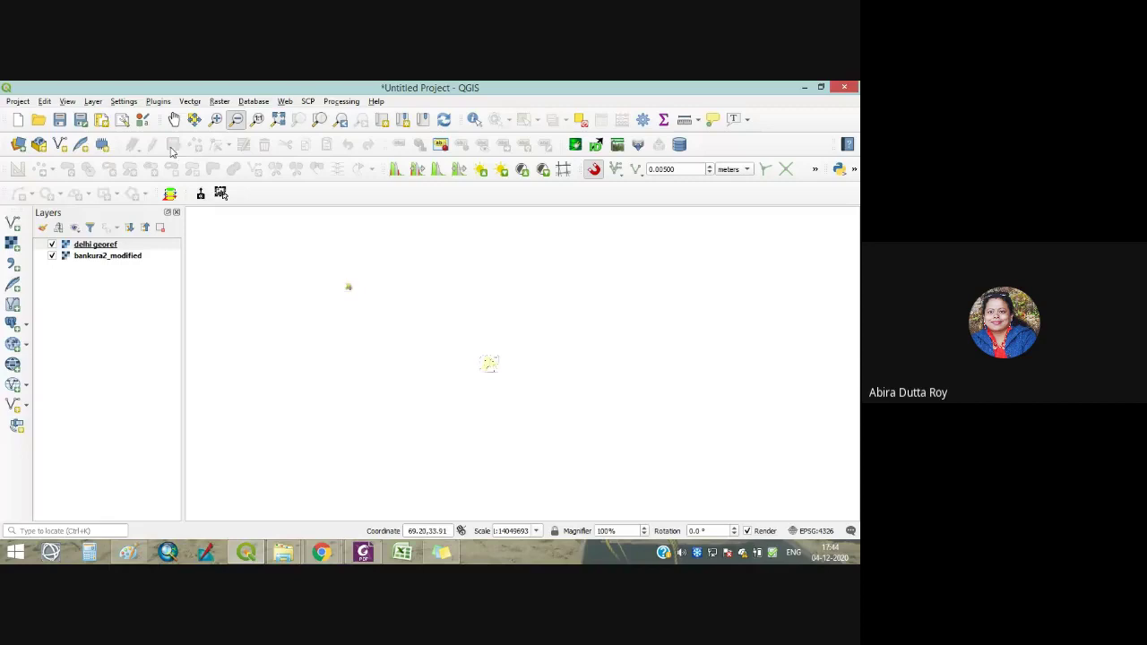
left_click(215, 120)
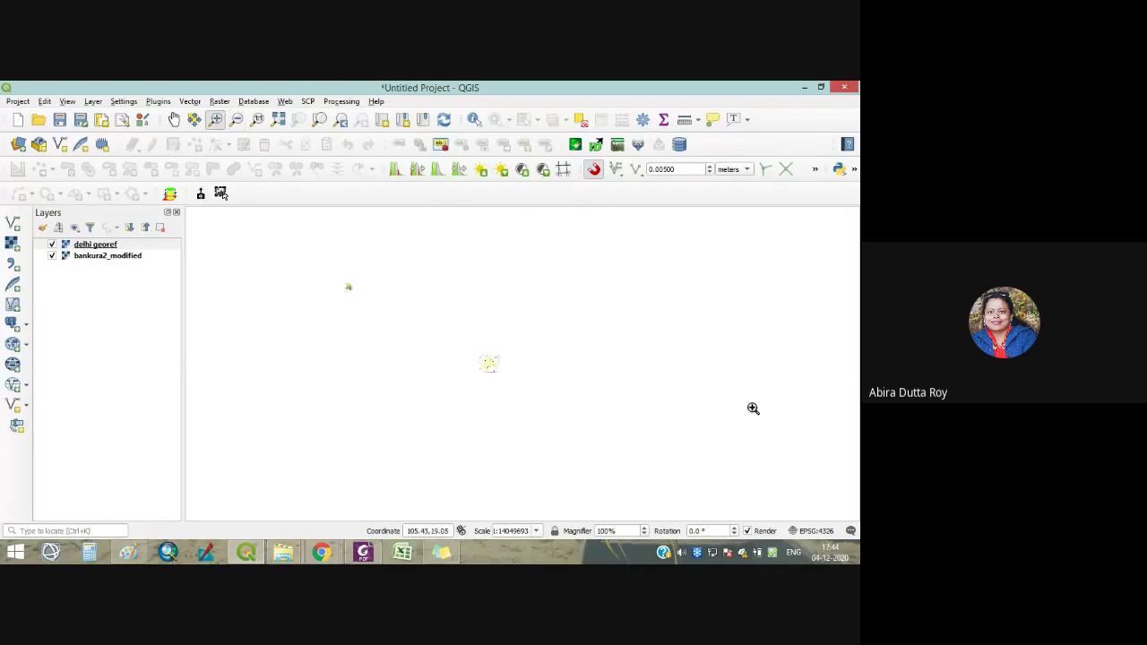
mouse_move(333, 273)
left_mouse_down()
mouse_move(374, 310)
mouse_move(563, 396)
left_mouse_up()
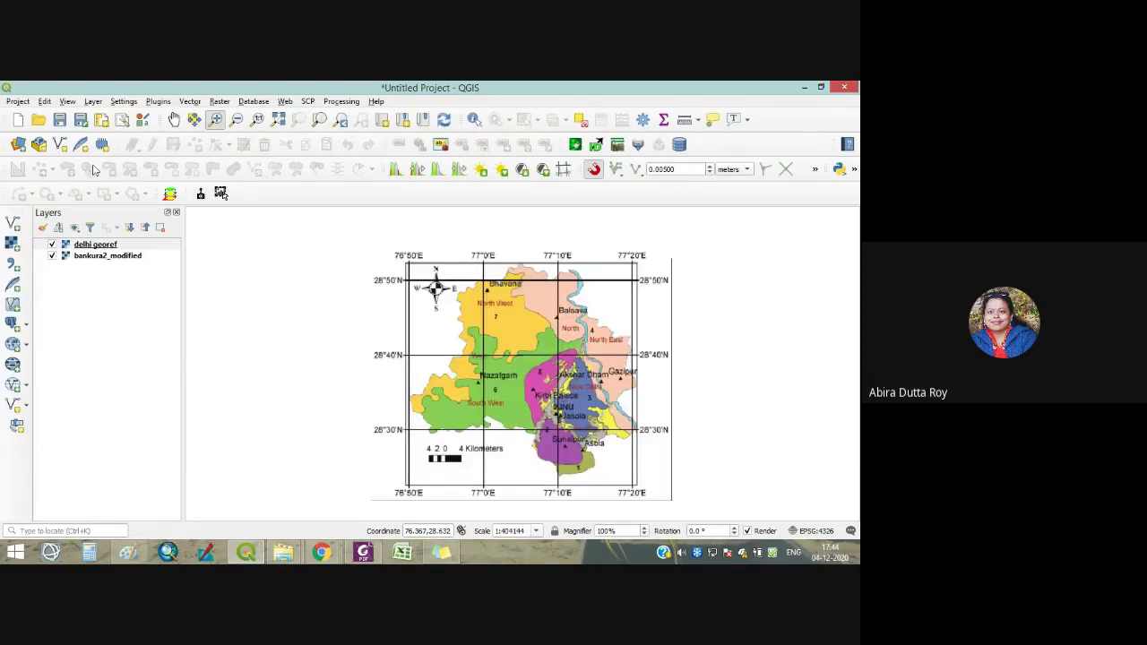
left_click(236, 119)
left_click(330, 348)
left_click(439, 364)
left_click(572, 382)
left_click(667, 393)
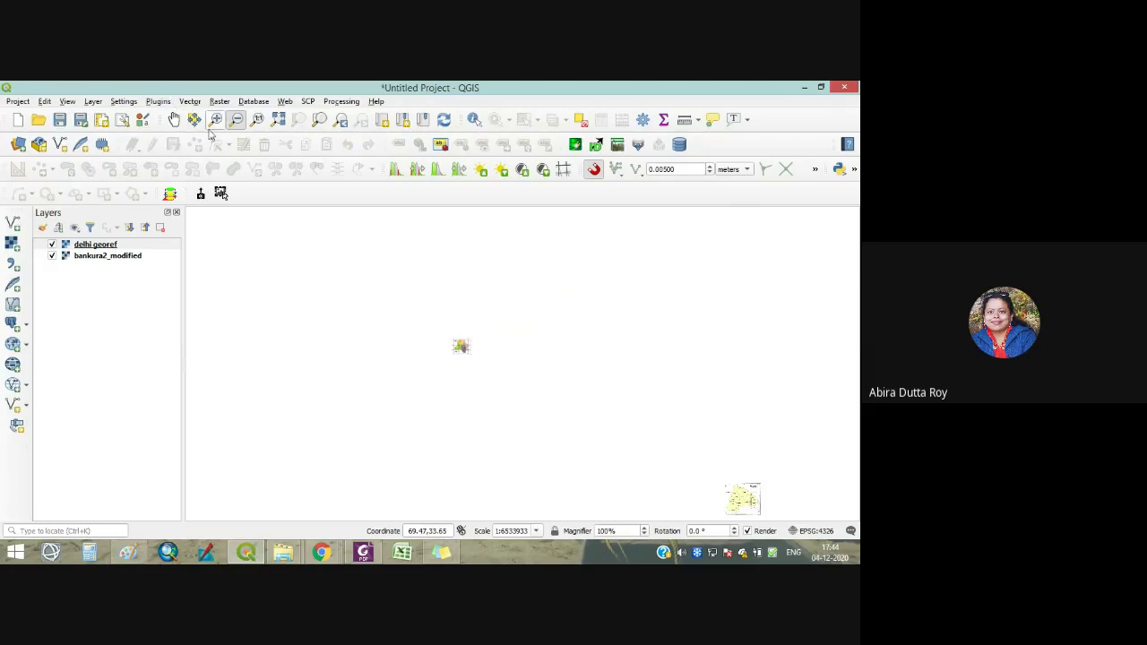
left_click(174, 119)
left_click_drag(537, 448, 363, 356)
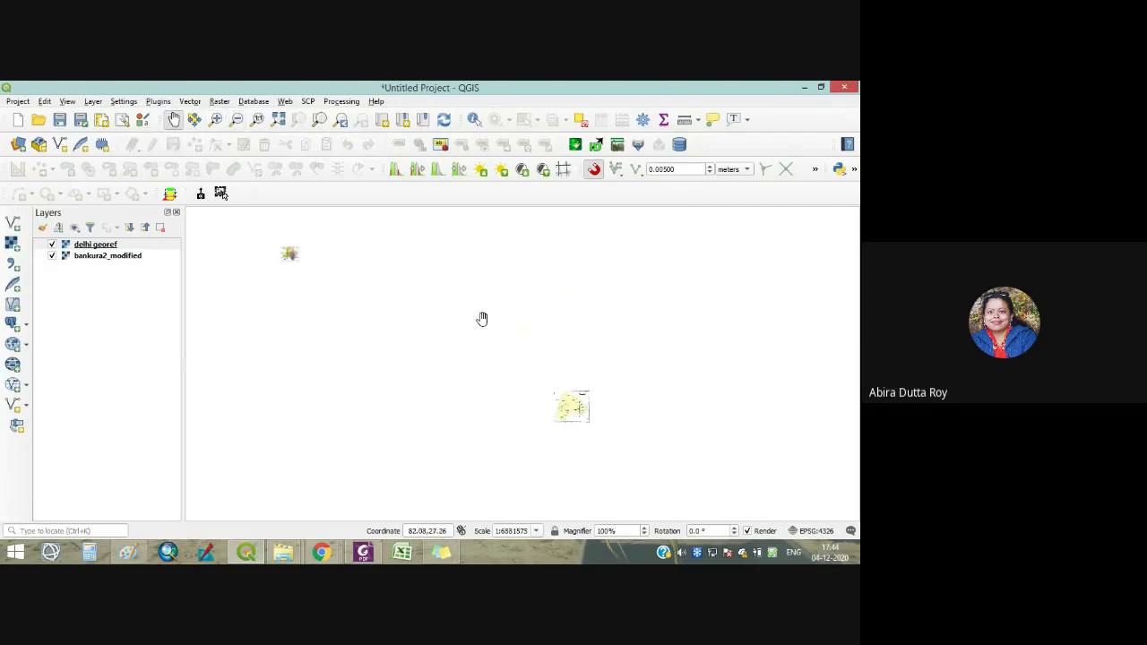
Remove the delhi georef layer from the project and return the view to the Bankura map.
right_click(118, 246)
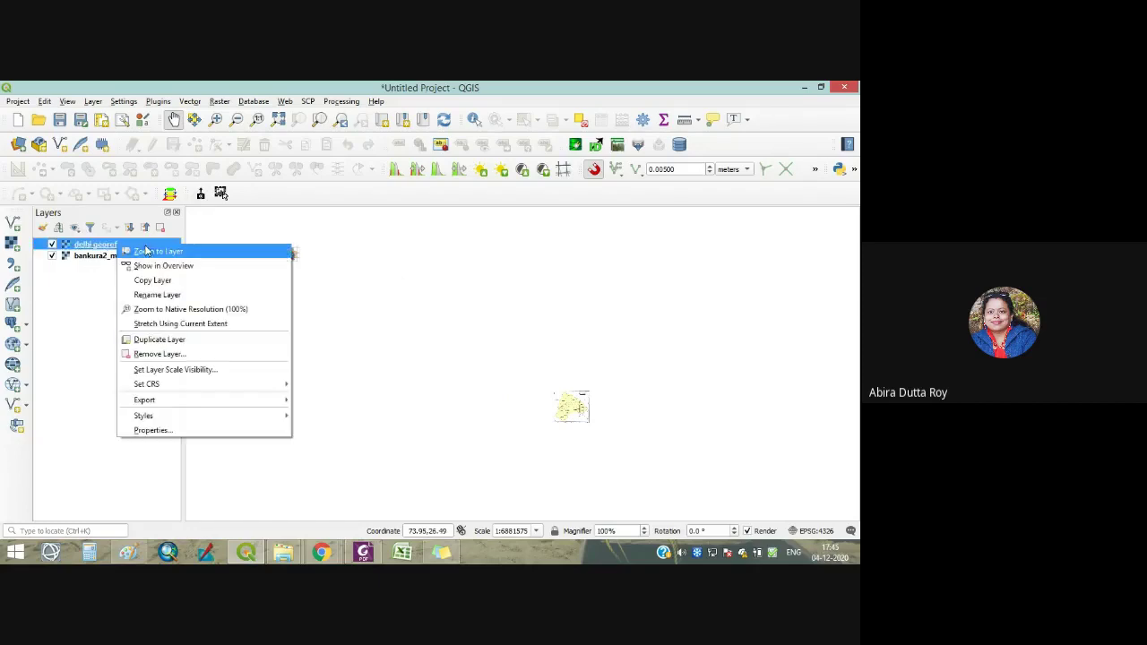
left_click(159, 356)
left_click(409, 333)
scroll(579, 388, "down", 2)
scroll(579, 389, "up", 5)
scroll(479, 369, "up", 1)
scroll(476, 370, "down", 1)
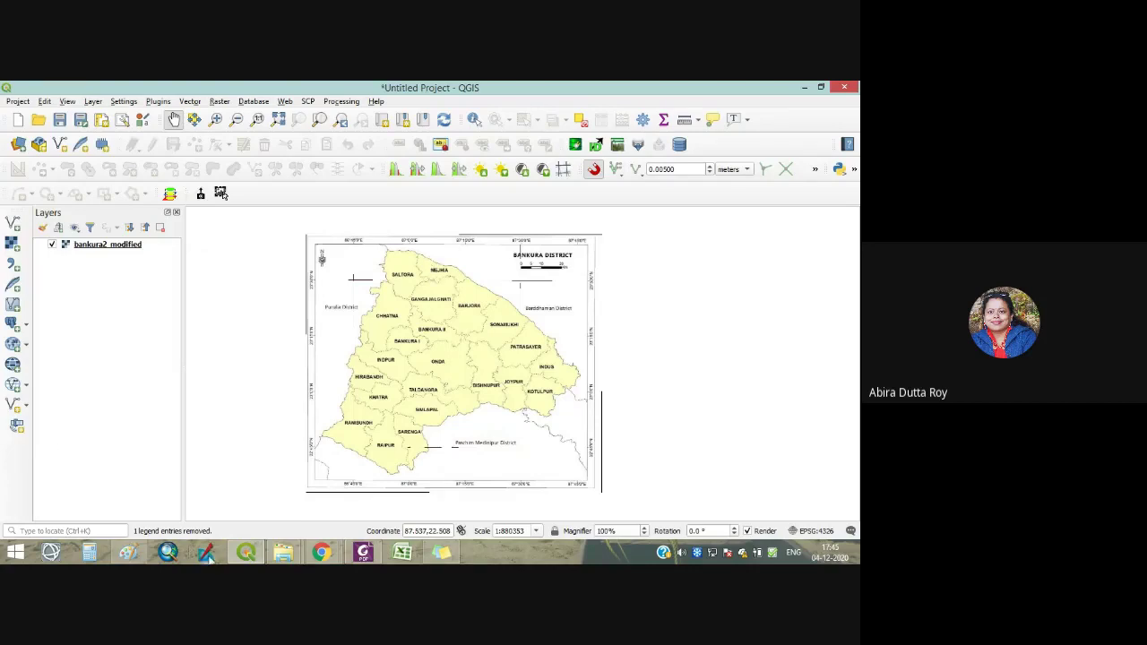
Switch to Chrome and close the Development and Disparity PDF, returning to the Bankura map image results.
left_click(321, 552)
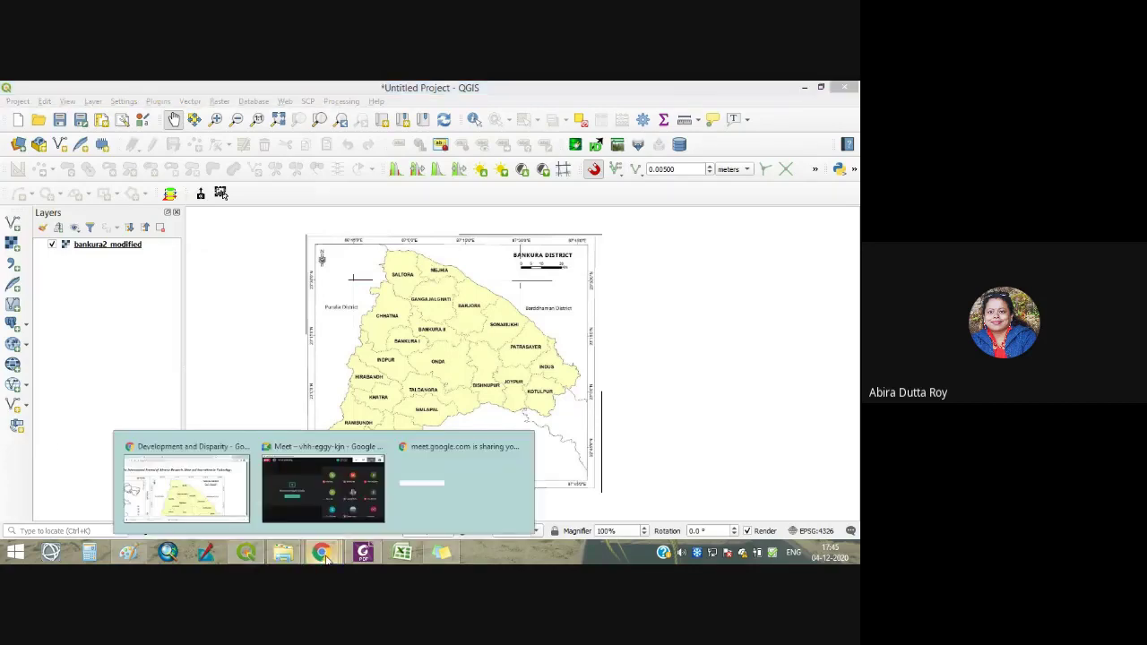
left_click(215, 510)
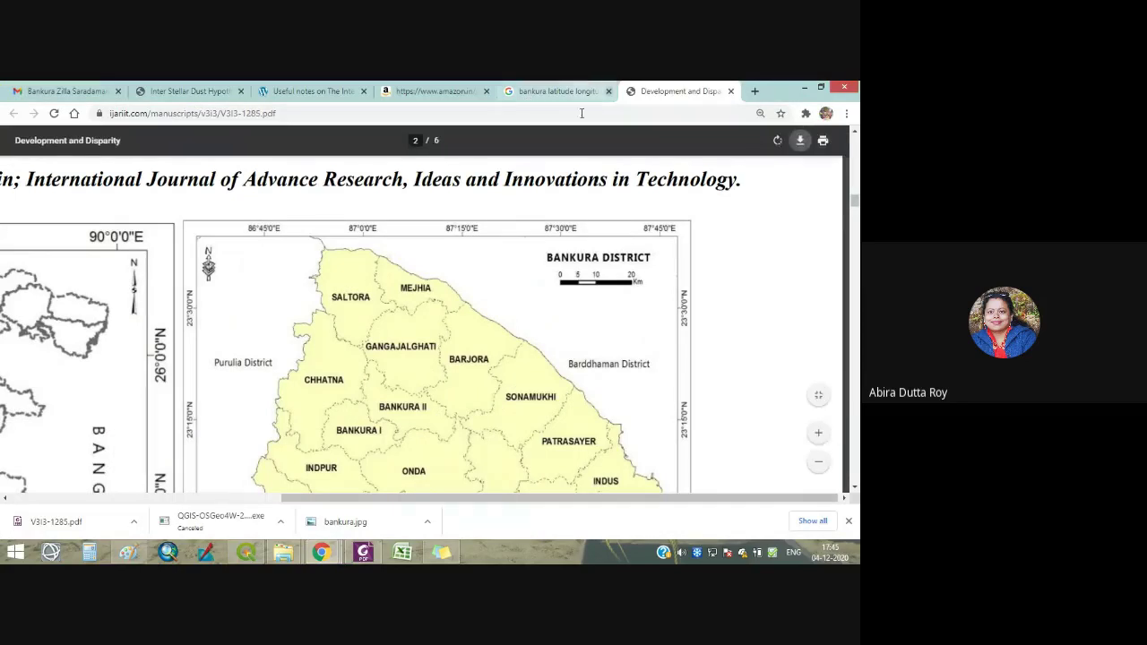
left_click(730, 92)
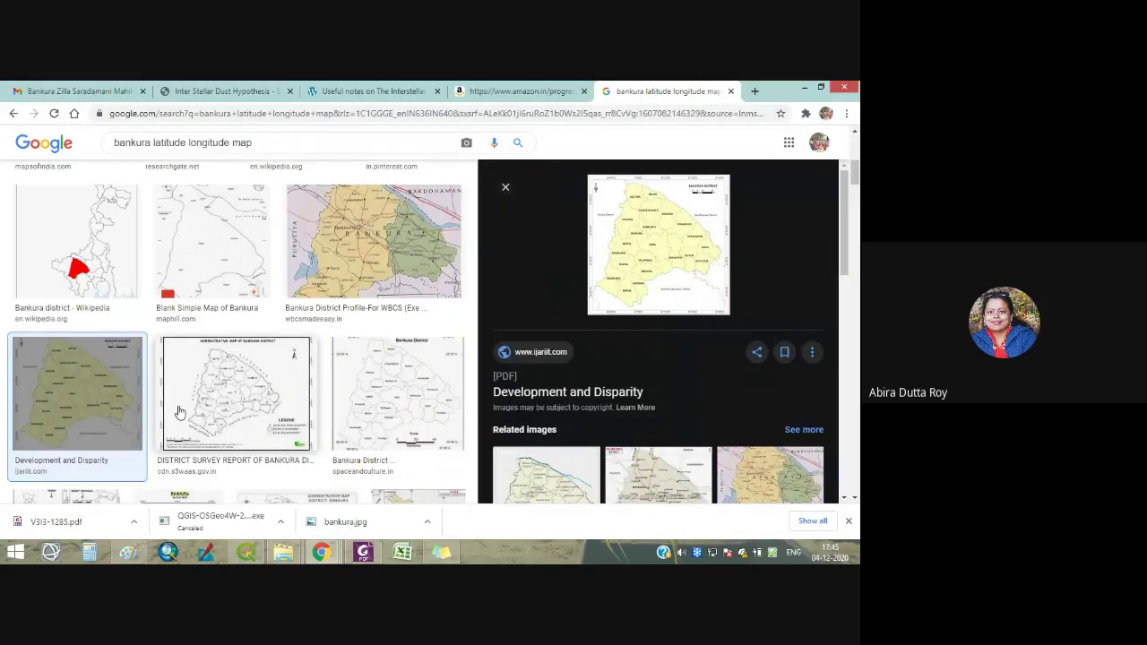
Browse the Bankura map image results and preview the Bankura District Map from mapsofindia.com.
scroll(179, 412, "down", 2)
scroll(280, 384, "up", 1)
left_click(408, 341)
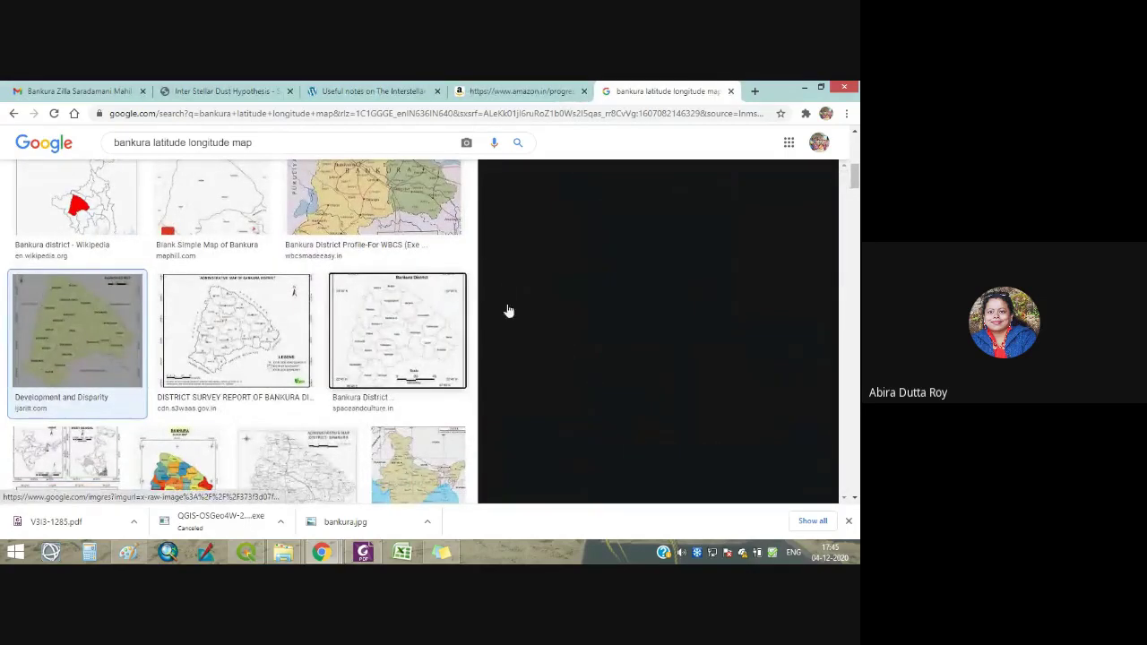
left_click(393, 345)
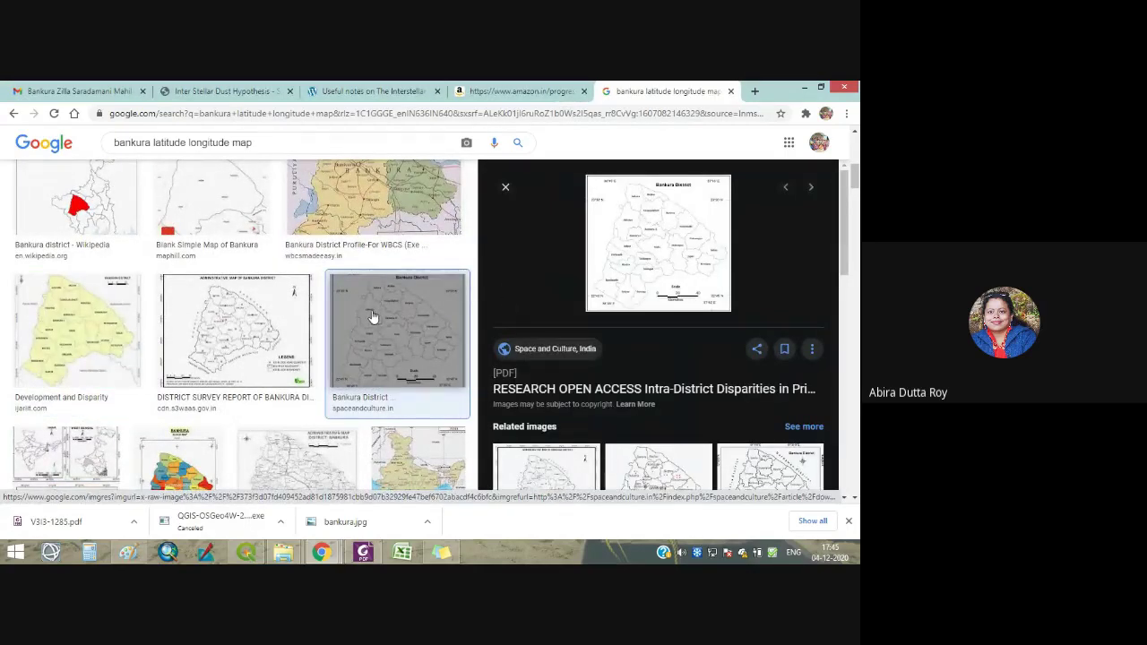
scroll(374, 316, "up", 5)
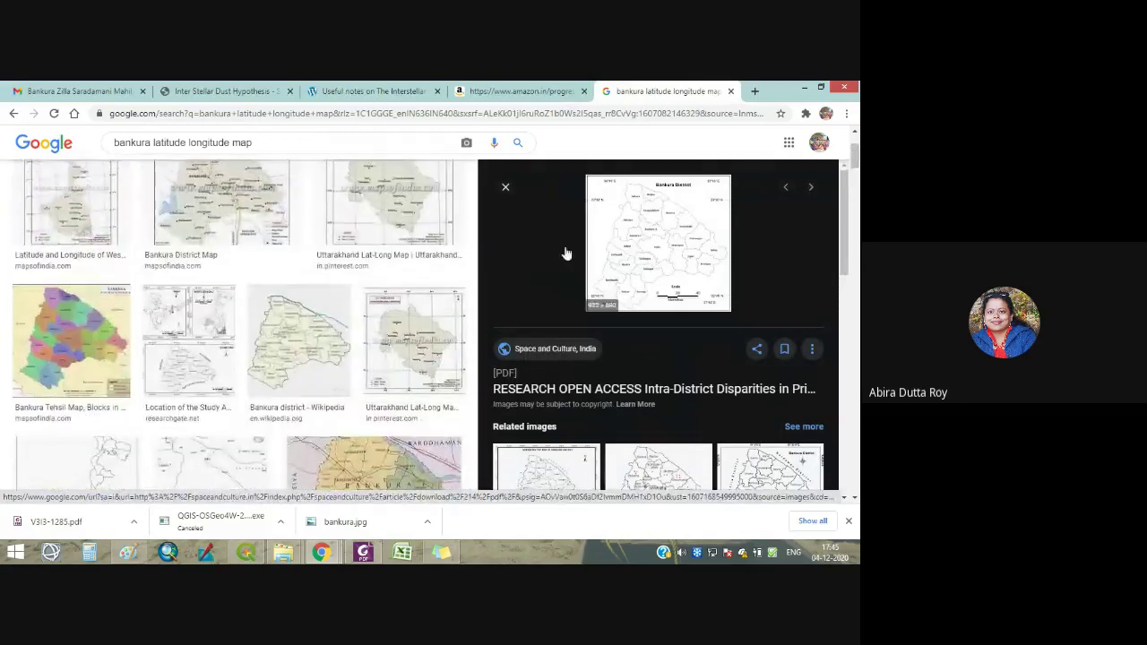
scroll(278, 320, "up", 2)
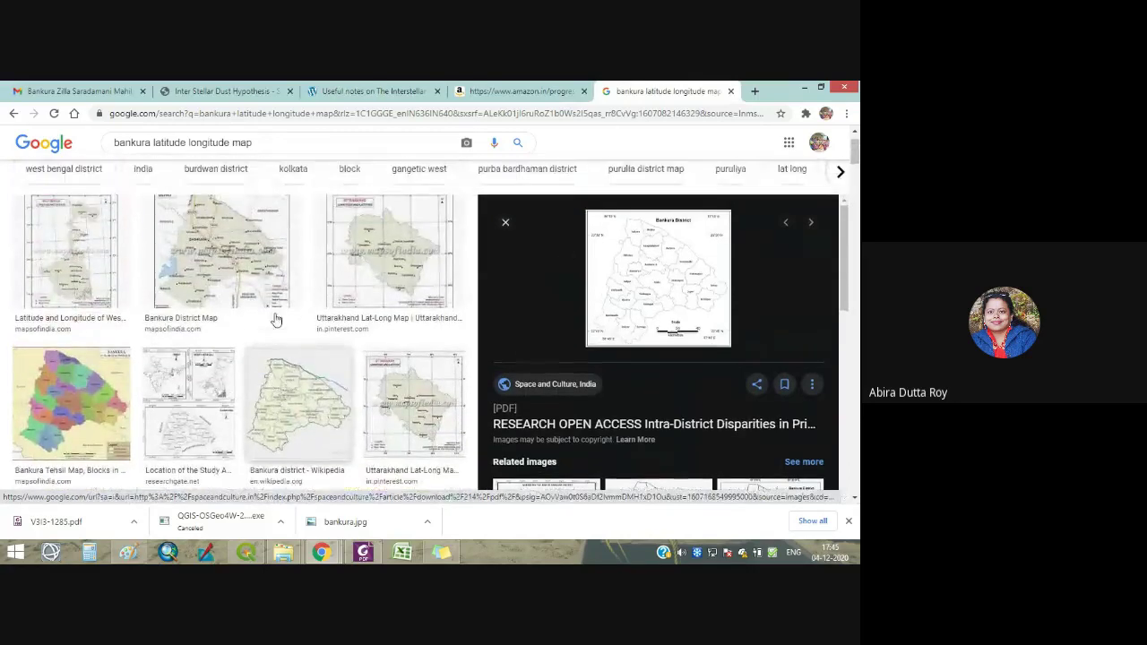
left_click(190, 242)
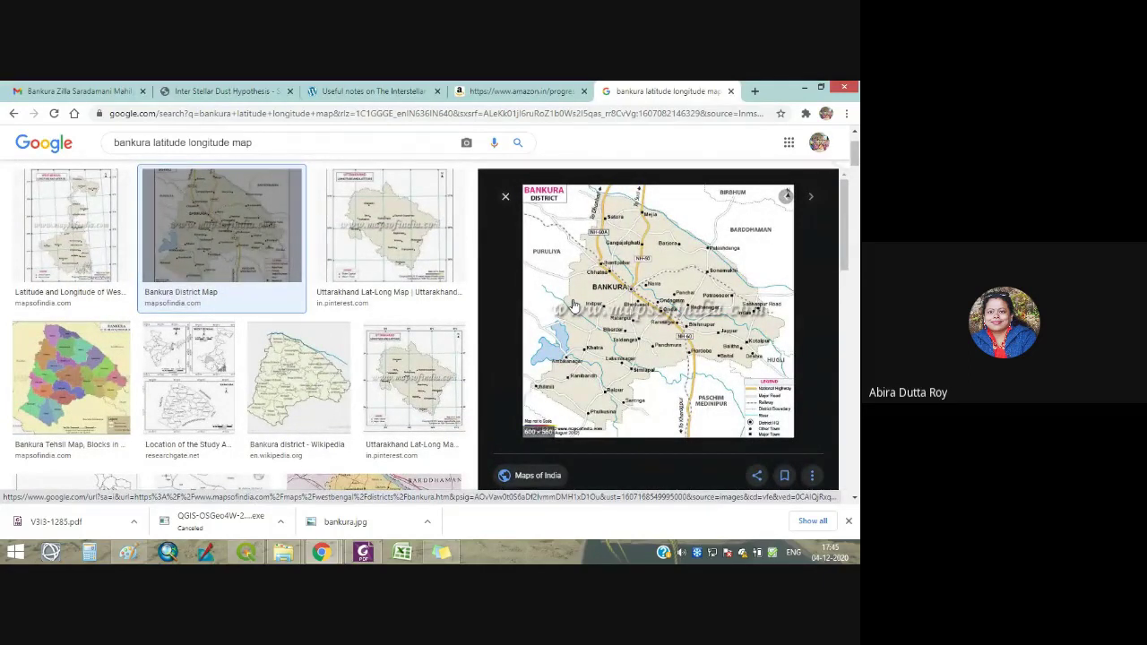
Save the previewed map image as bankura-district-map.jpg in the RS_GIS folder under BZSMMV's UG syllabus folder.
right_click(622, 290)
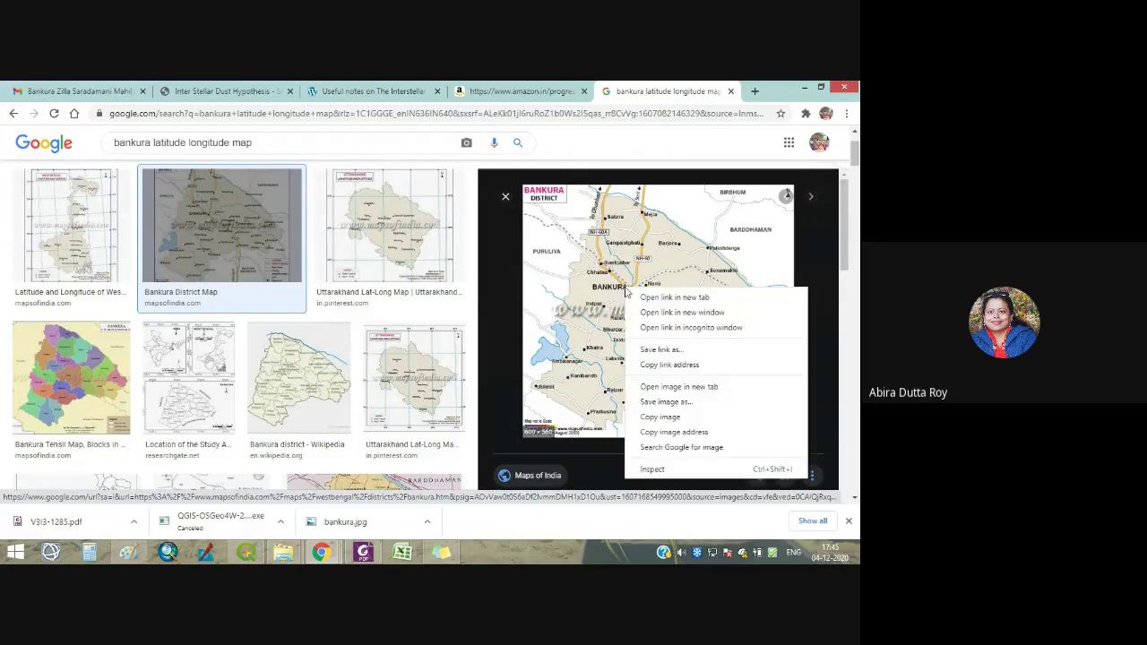
left_click(693, 405)
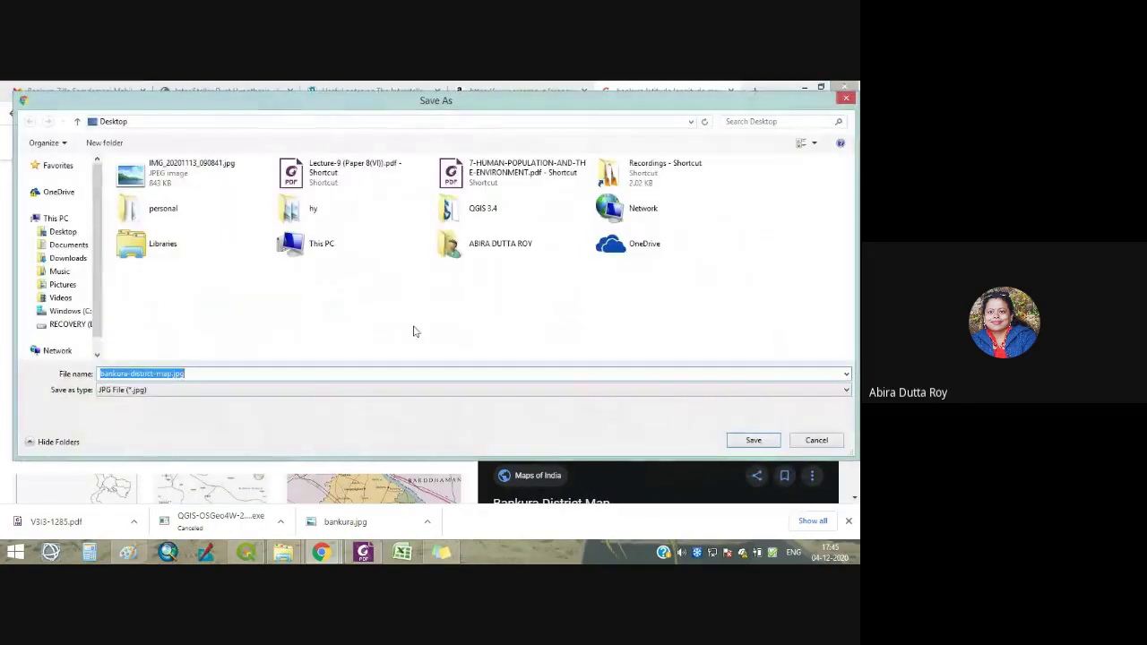
left_click(70, 311)
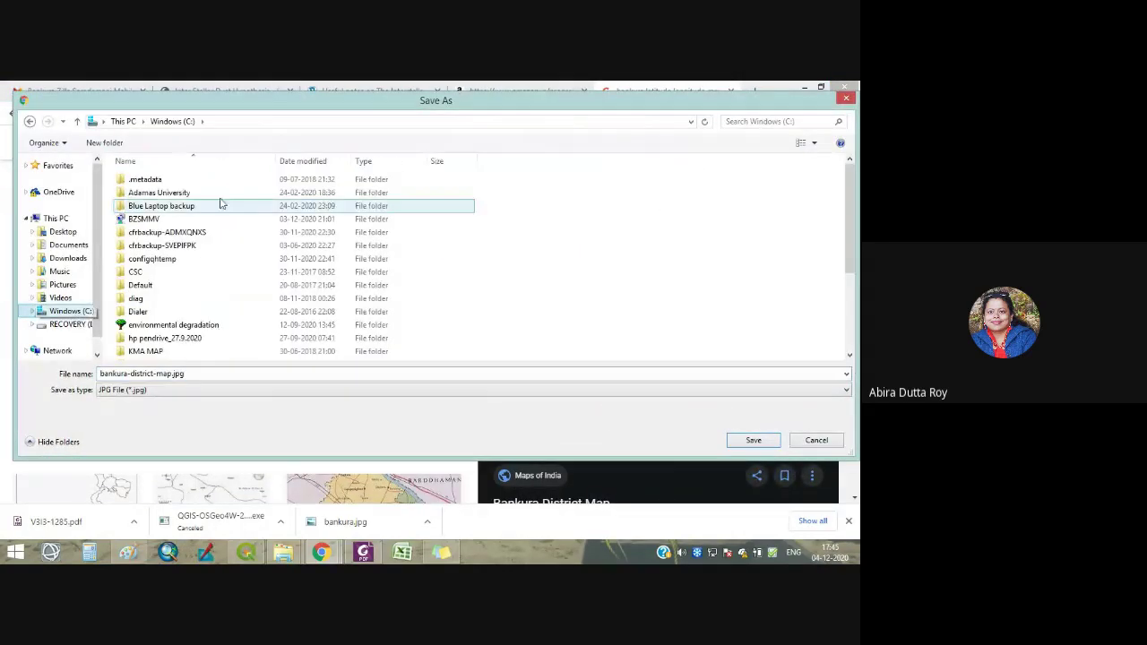
double_click(178, 220)
scroll(156, 336, "down", 4)
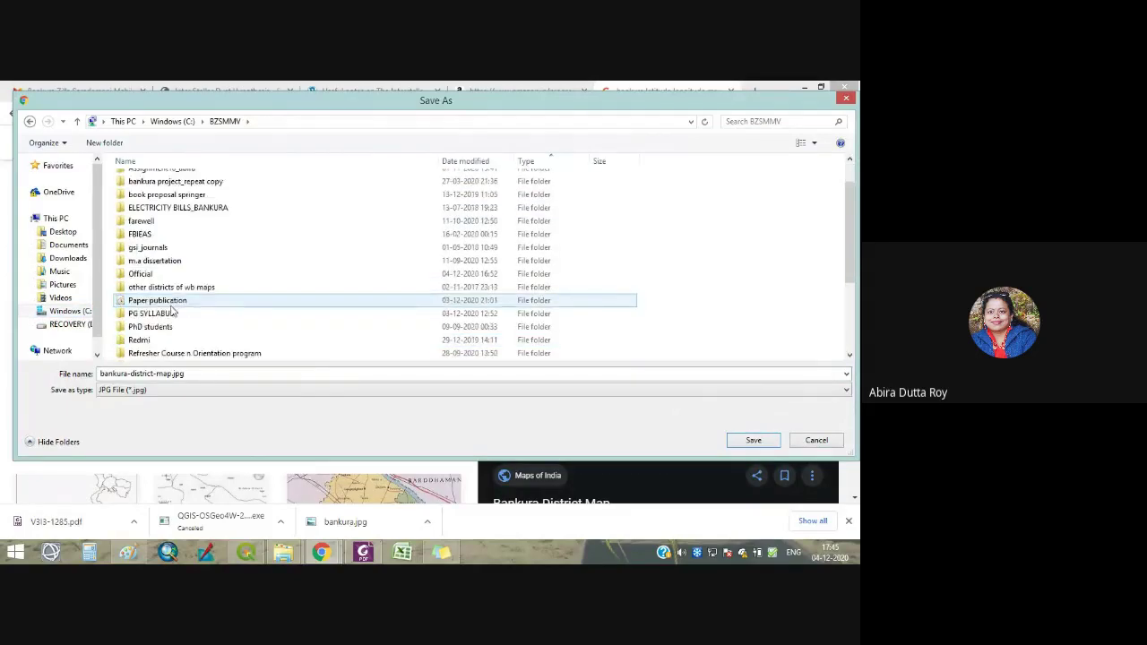
double_click(147, 327)
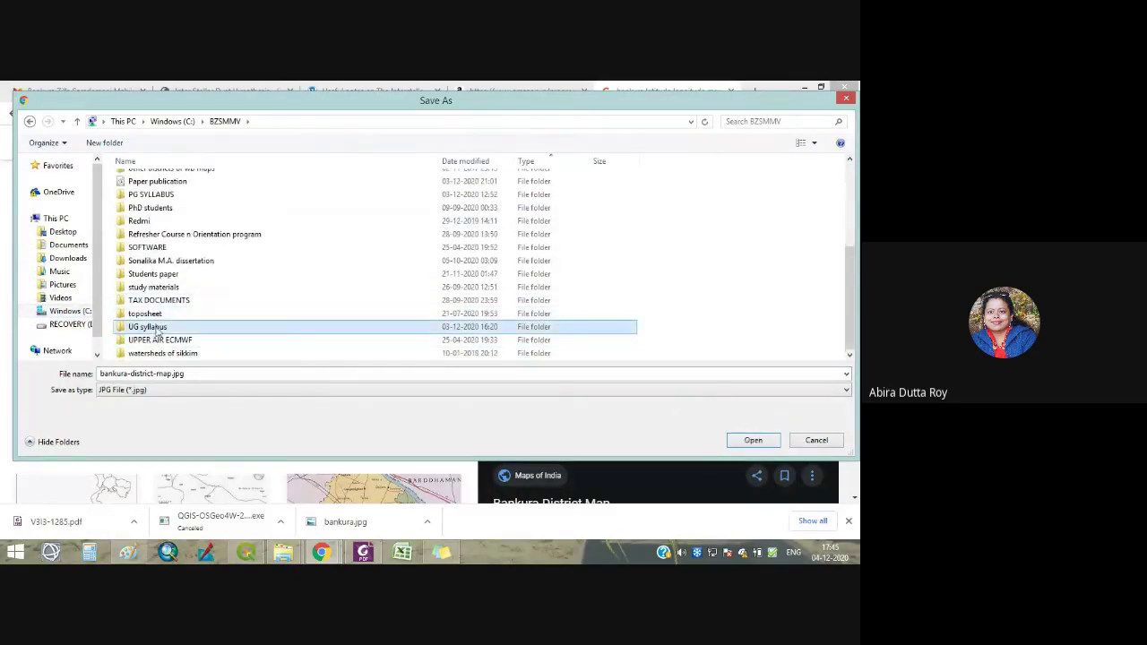
scroll(154, 301, "down", 3)
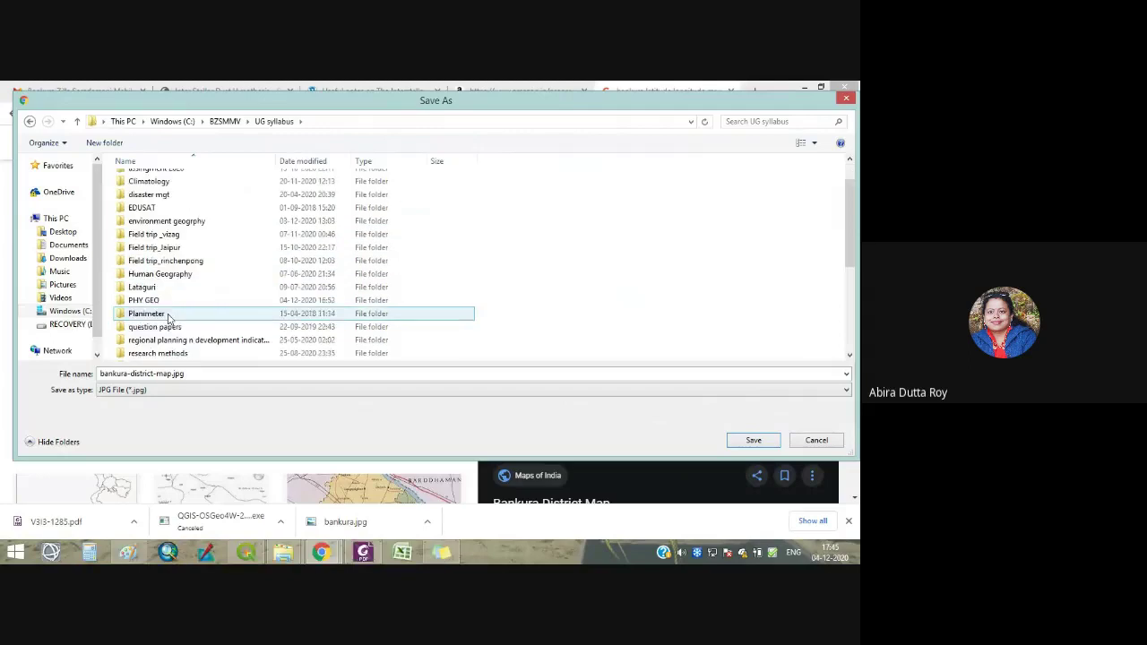
double_click(152, 300)
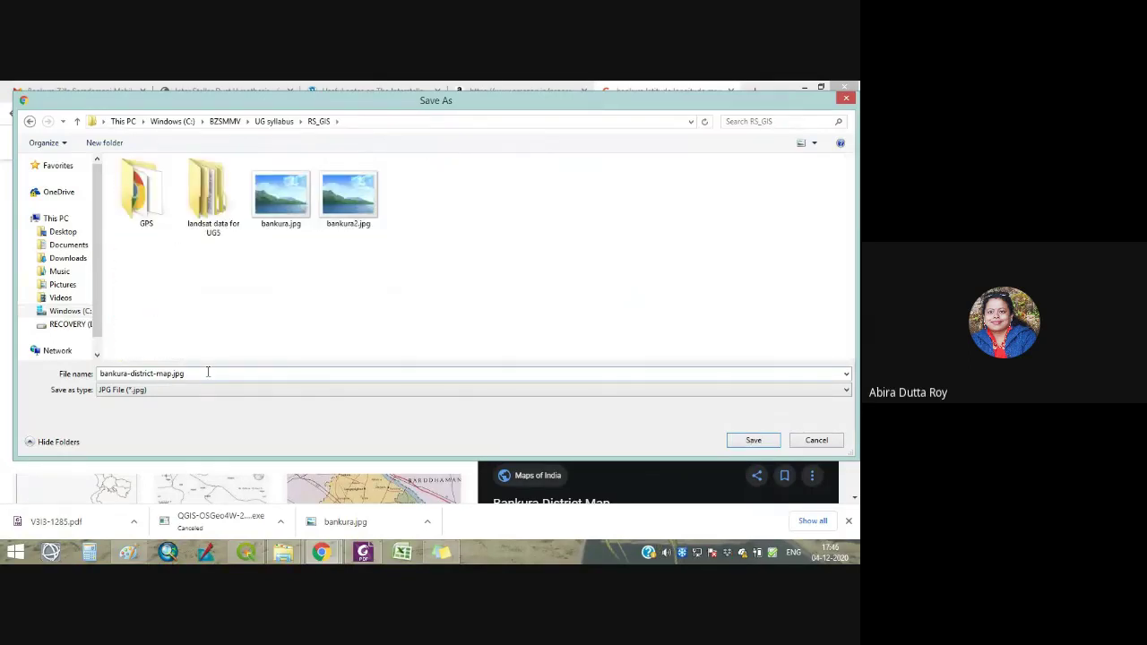
left_click(753, 440)
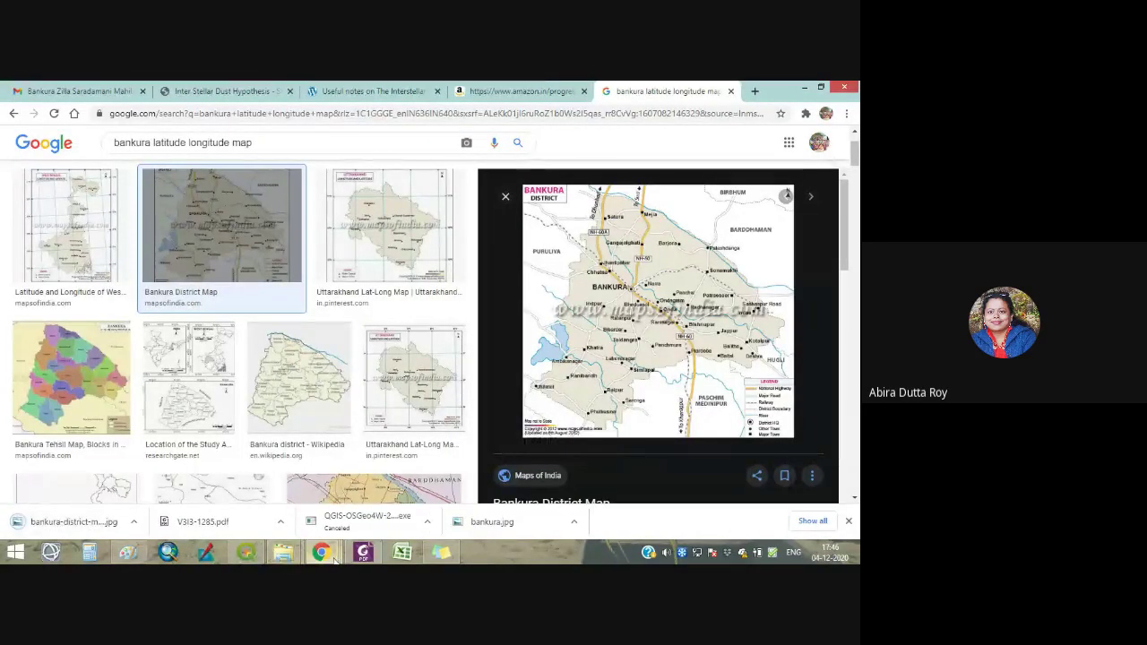
Switch to QGIS and add bankura-district-map.jpg from BZSMMV's UG syllabus\RS_GIS folder as a raster layer.
left_click(247, 552)
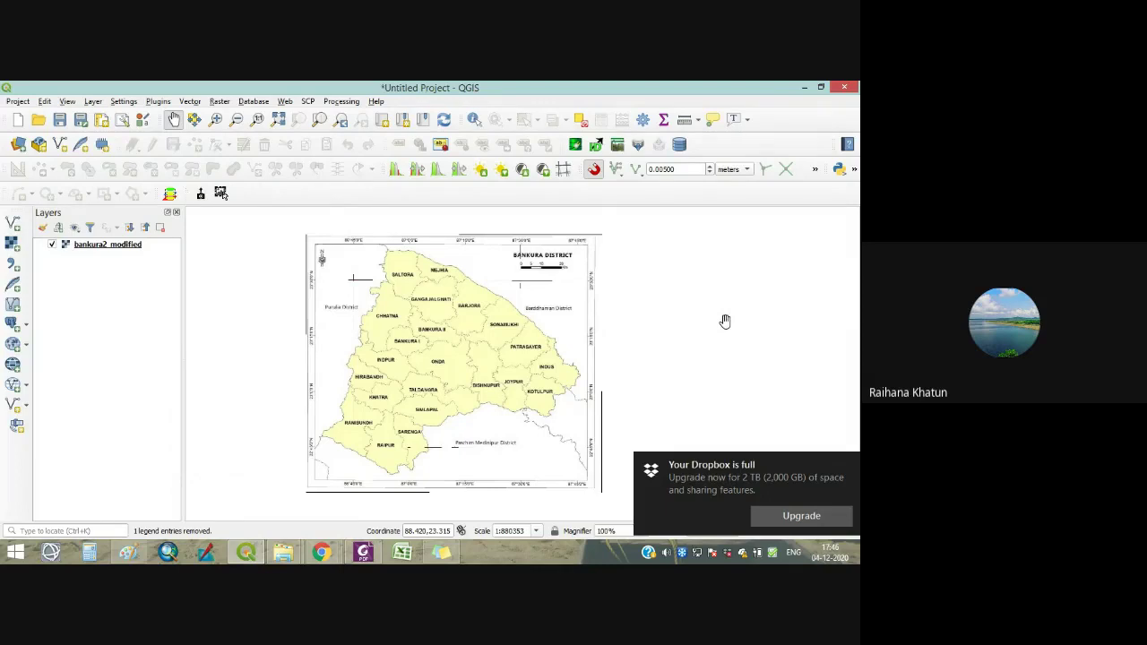
left_click(12, 244)
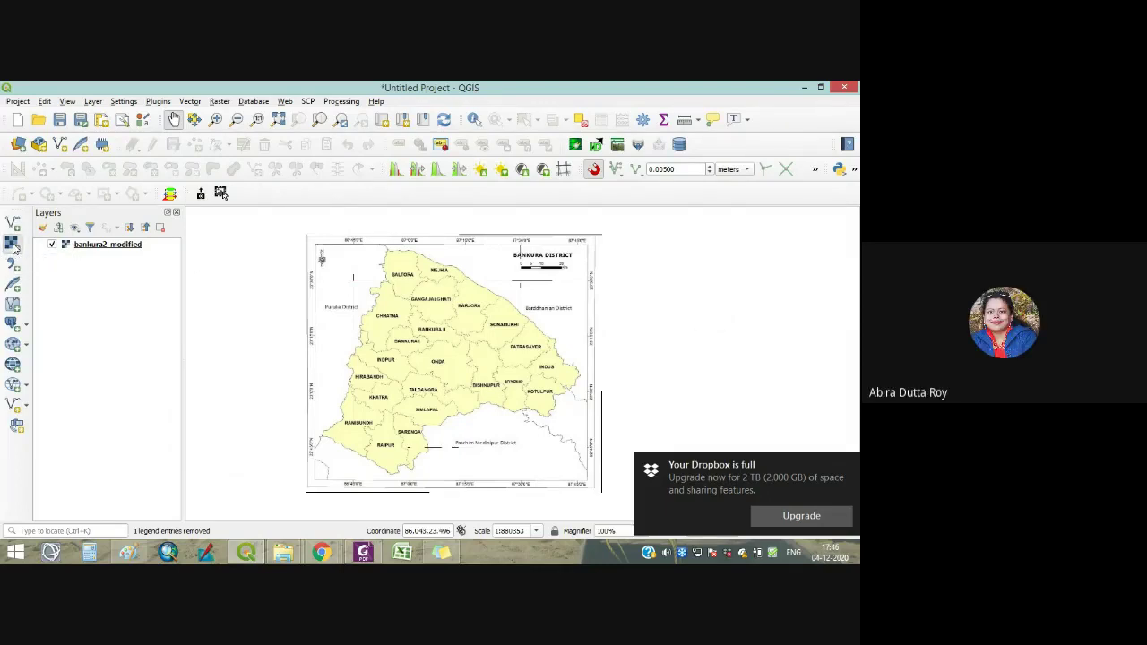
left_click(693, 242)
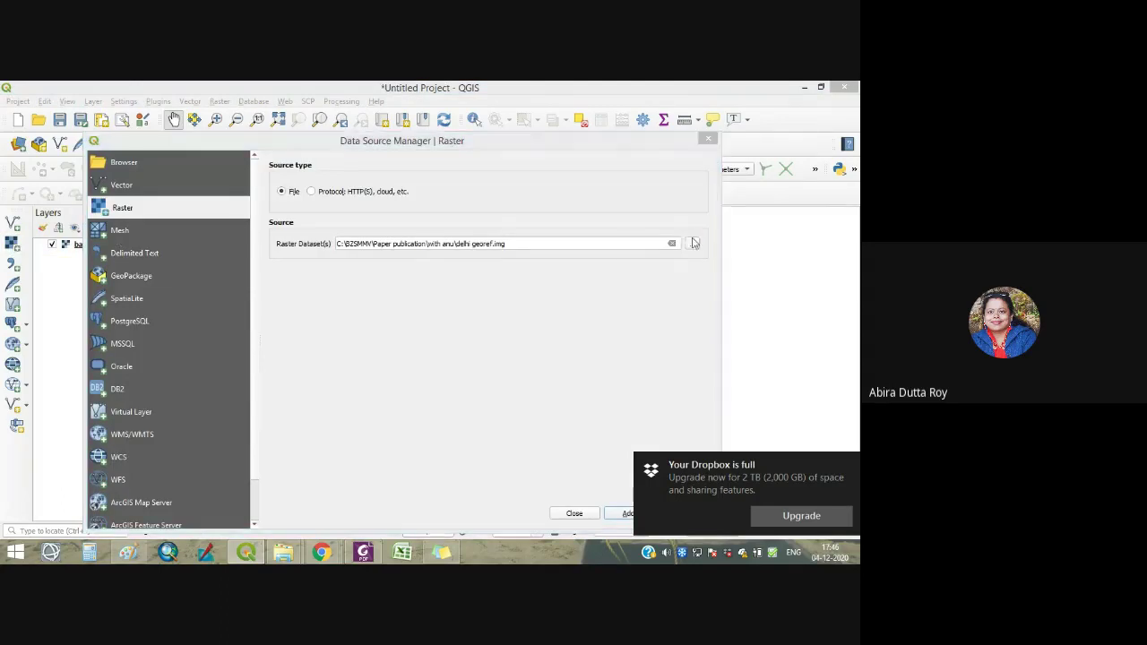
left_click(301, 182)
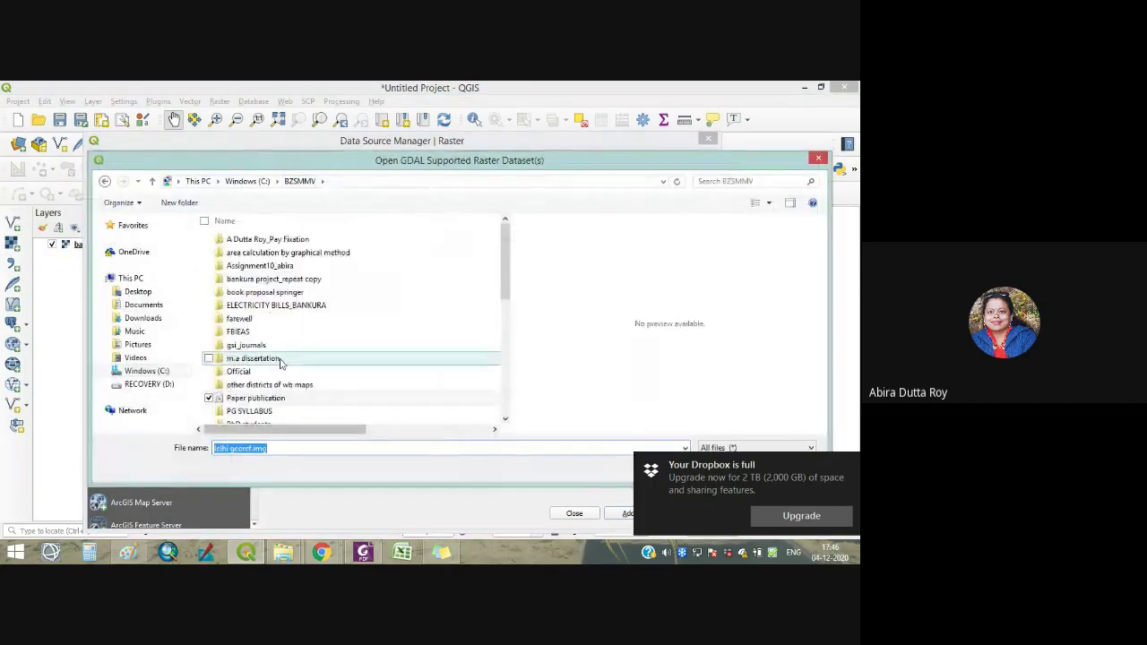
left_click_drag(508, 288, 508, 374)
double_click(250, 325)
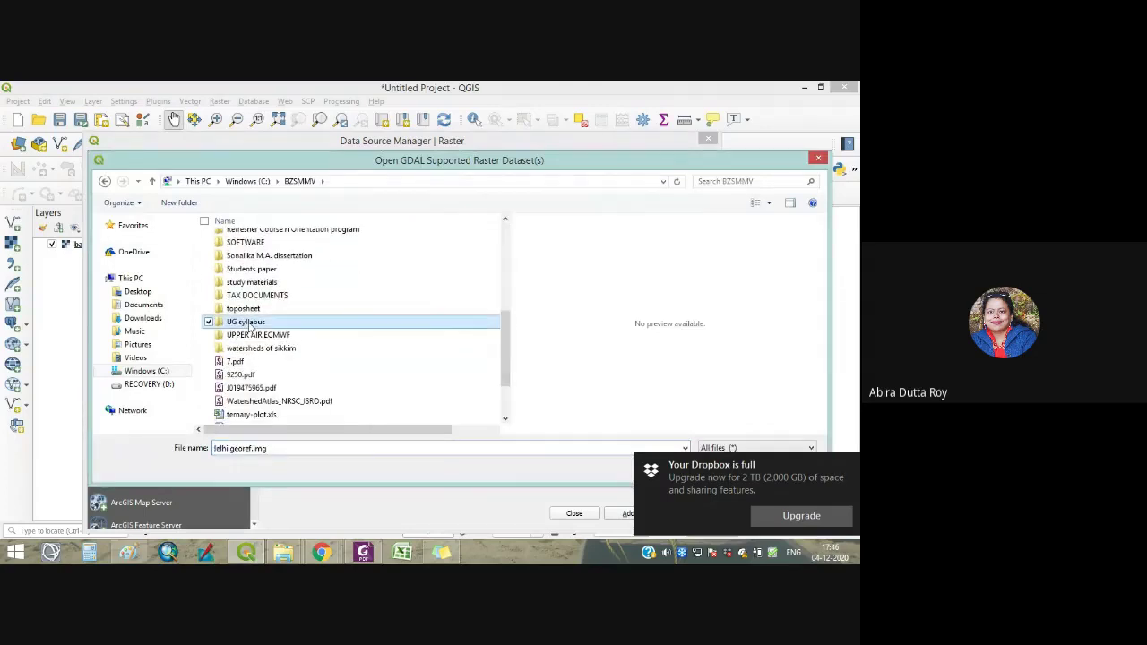
scroll(269, 329, "down", 3)
double_click(238, 324)
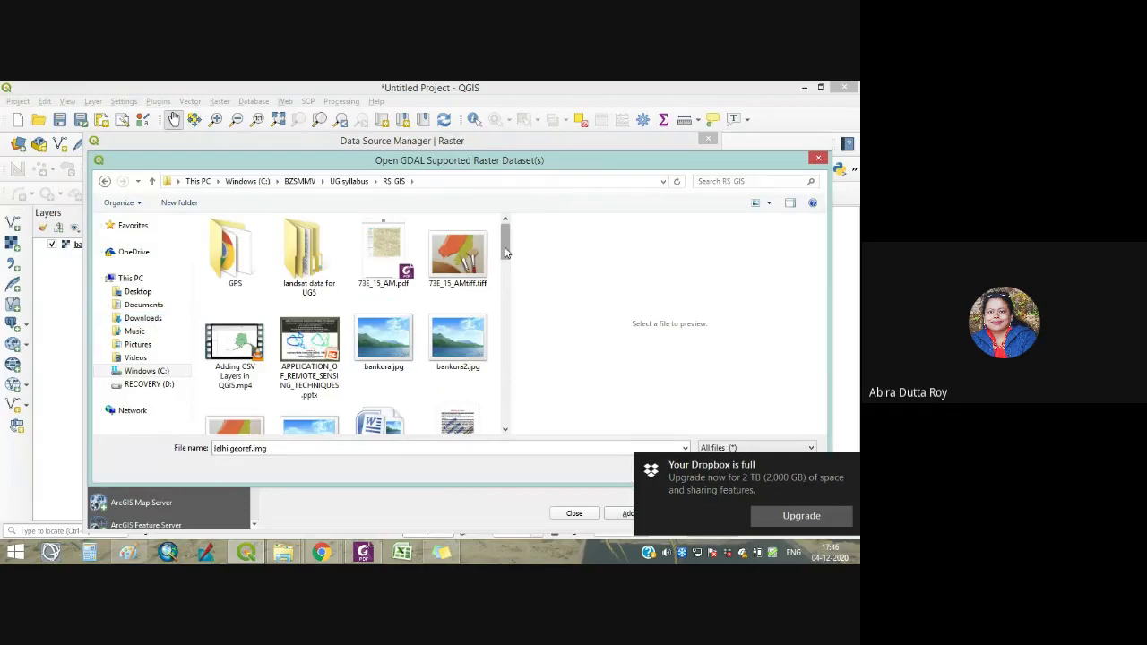
left_click_drag(505, 253, 505, 272)
left_click(307, 330)
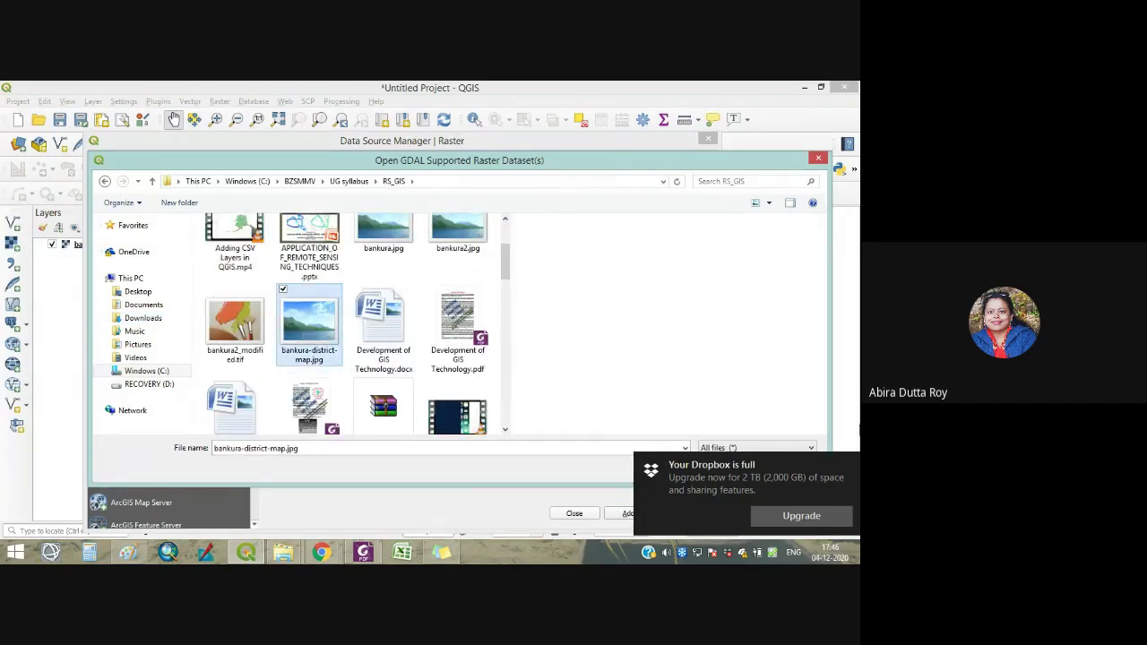
left_click(848, 464)
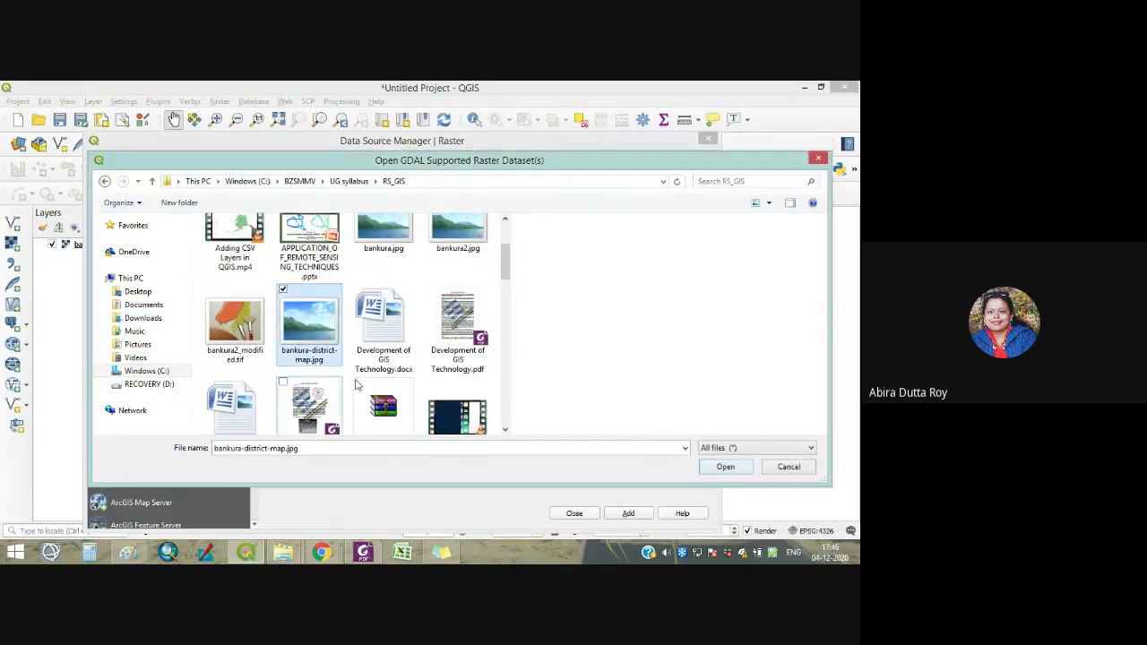
left_click(730, 469)
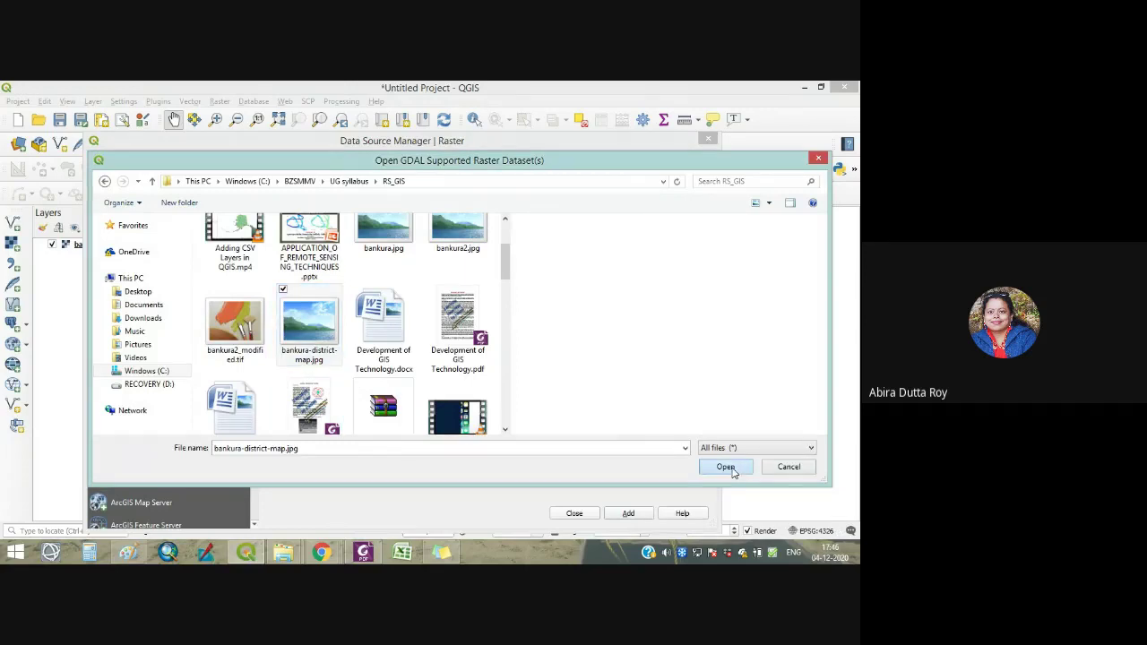
left_click(628, 513)
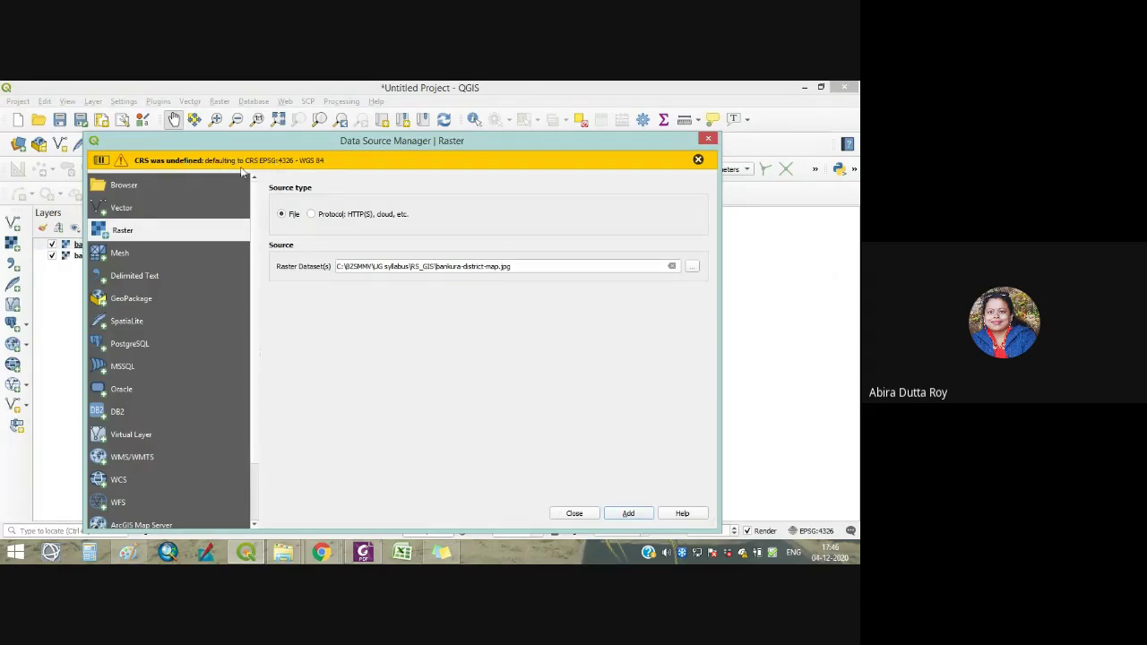
left_click(577, 516)
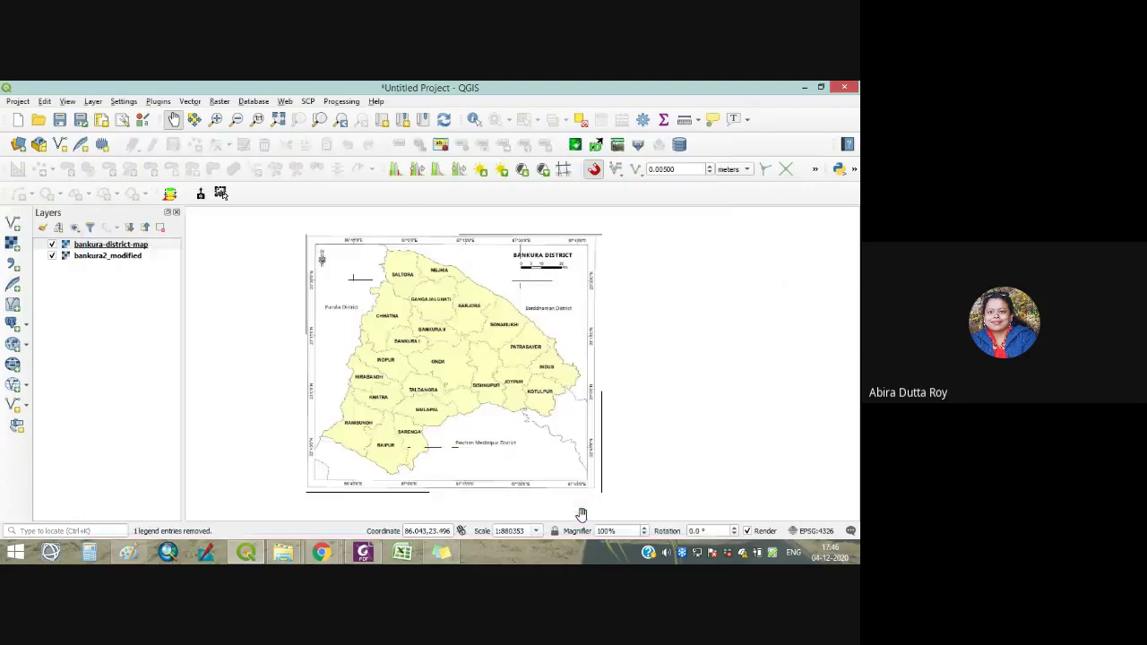
Hide the bankura2_modified layer and zoom to the bankura-district-map layer to view the ungeoreferenced map alone.
right_click(111, 246)
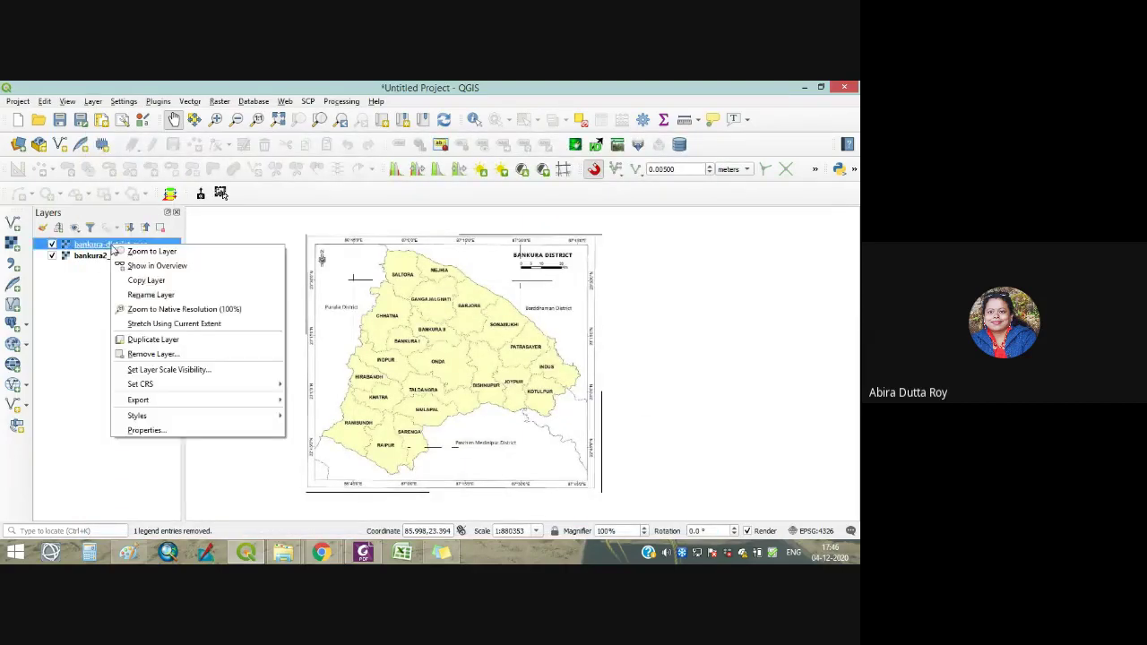
left_click(82, 283)
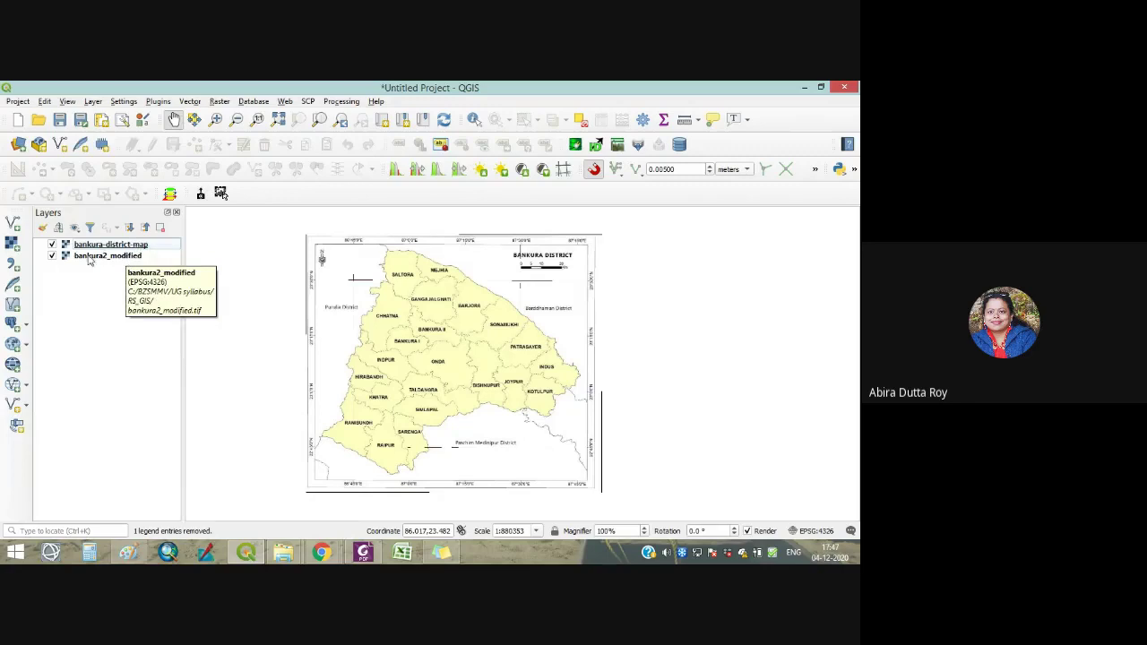
left_click(52, 257)
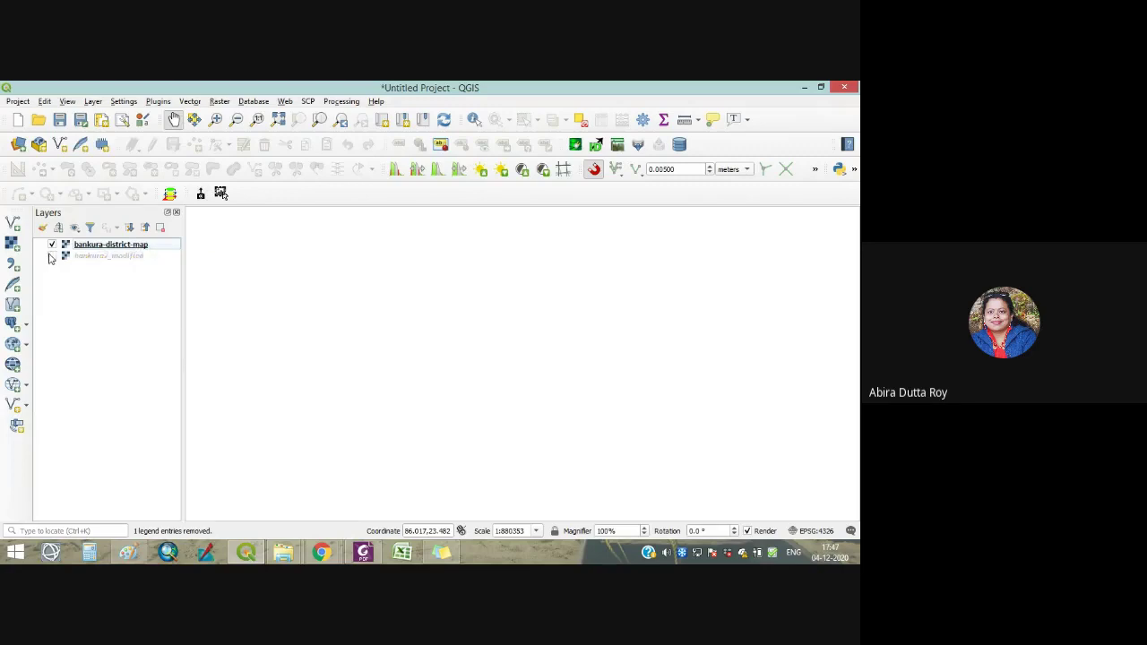
right_click(112, 244)
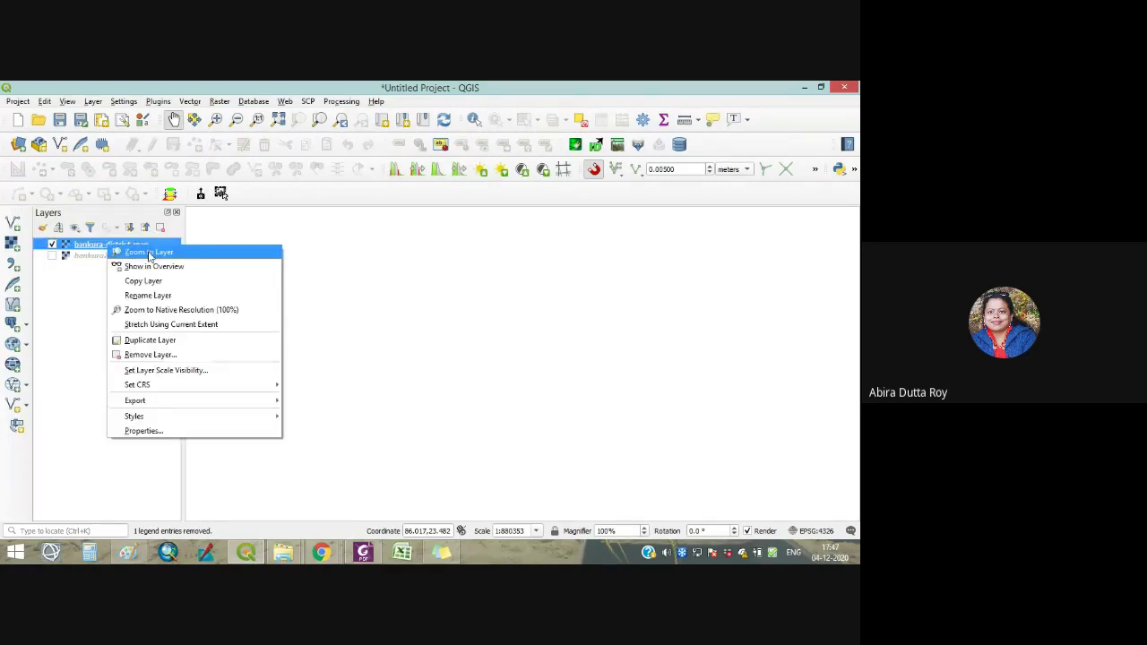
left_click(148, 253)
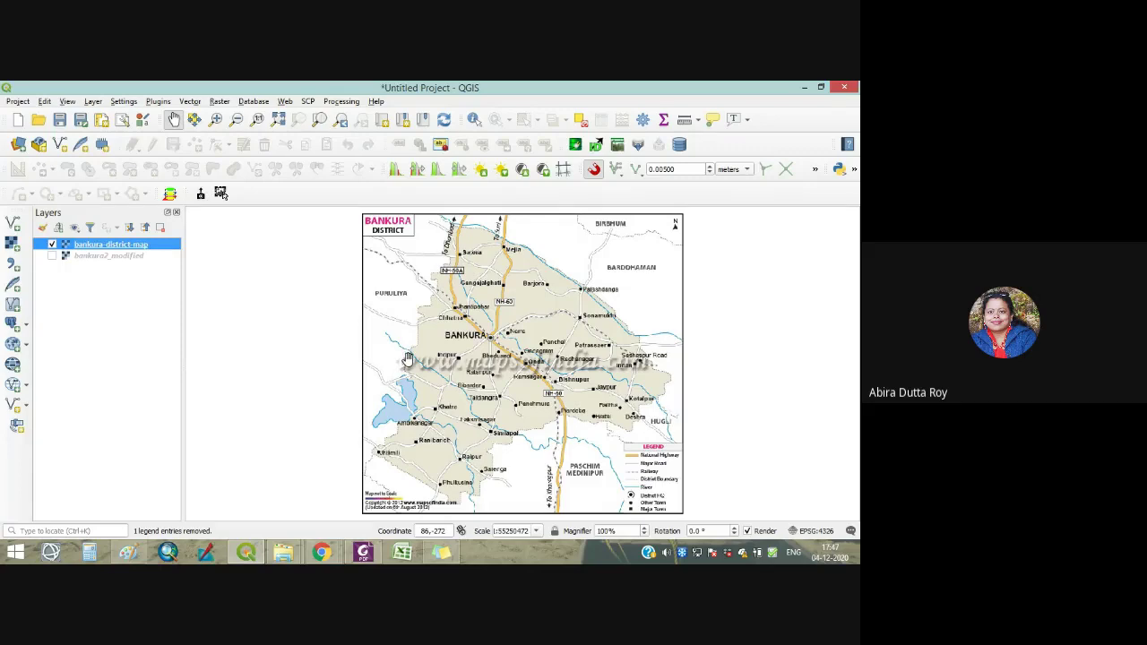
Remove the bankura-district-map layer from the project.
right_click(143, 250)
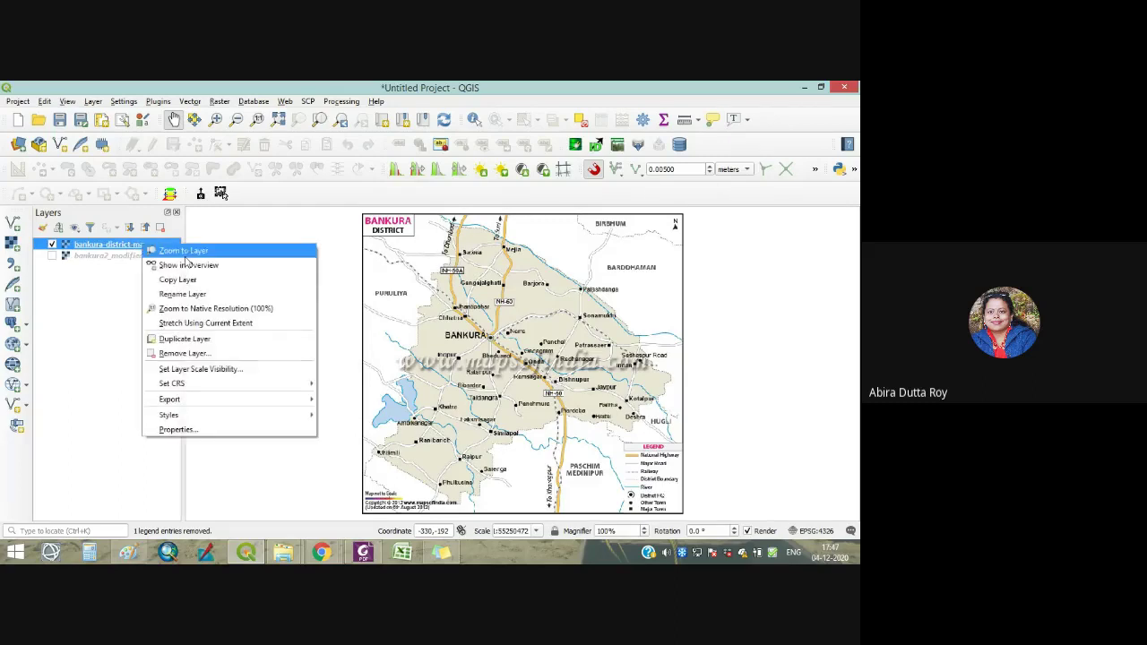
left_click(182, 356)
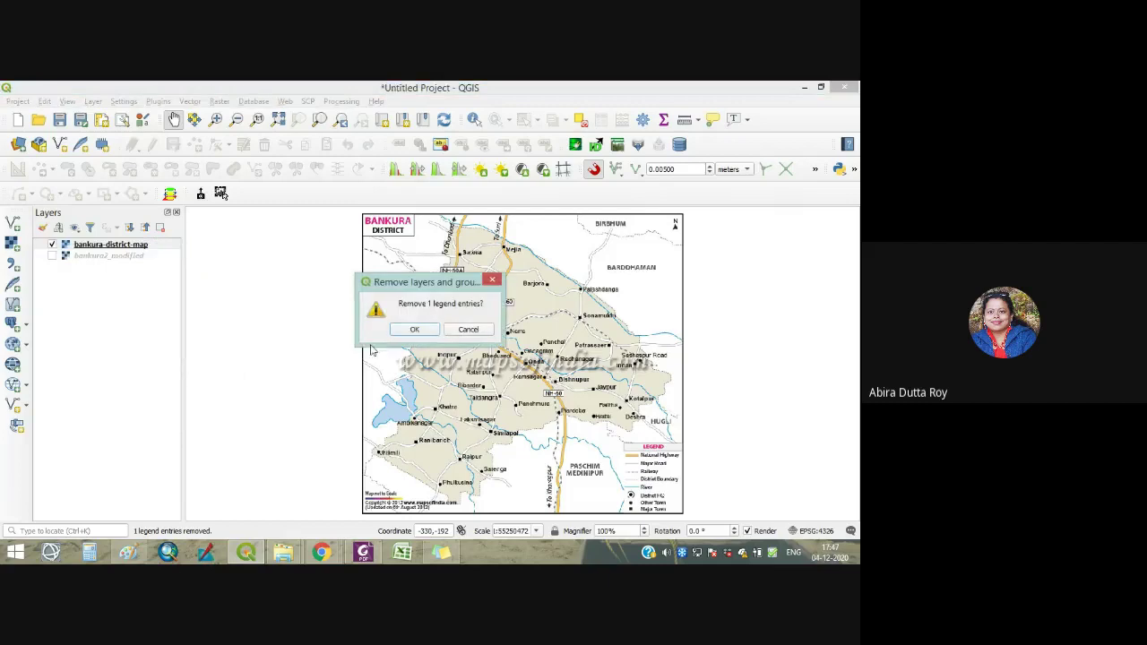
left_click(414, 329)
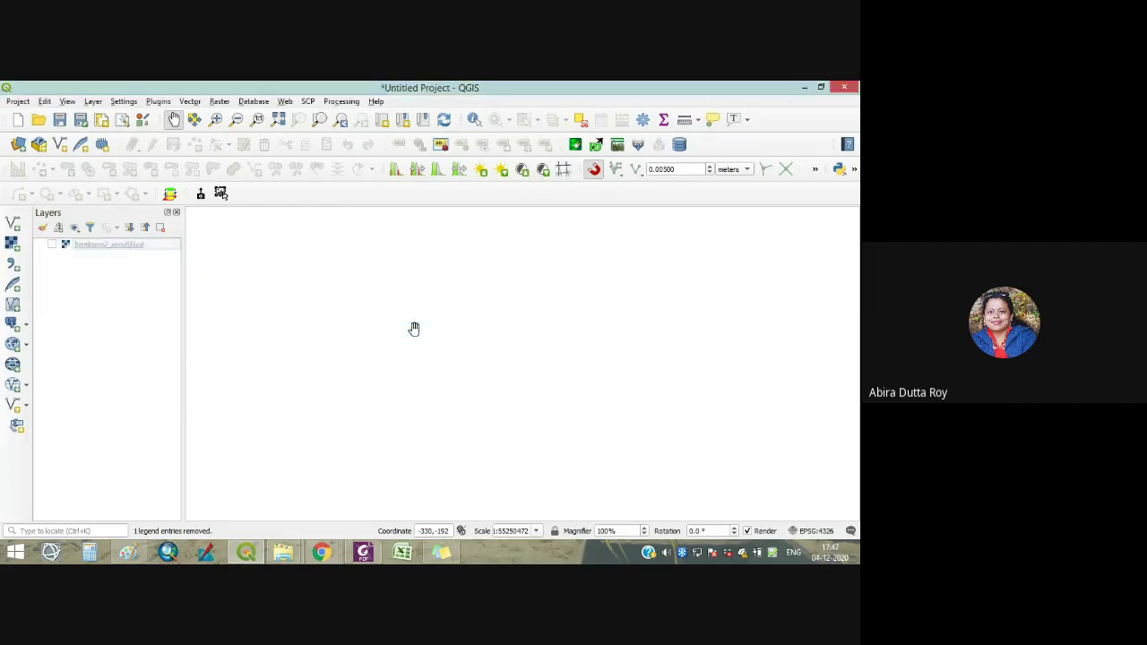
Turn the bankura2_modified layer's visibility back on and zoom the map view to its extent.
left_click(53, 246)
left_click(128, 247)
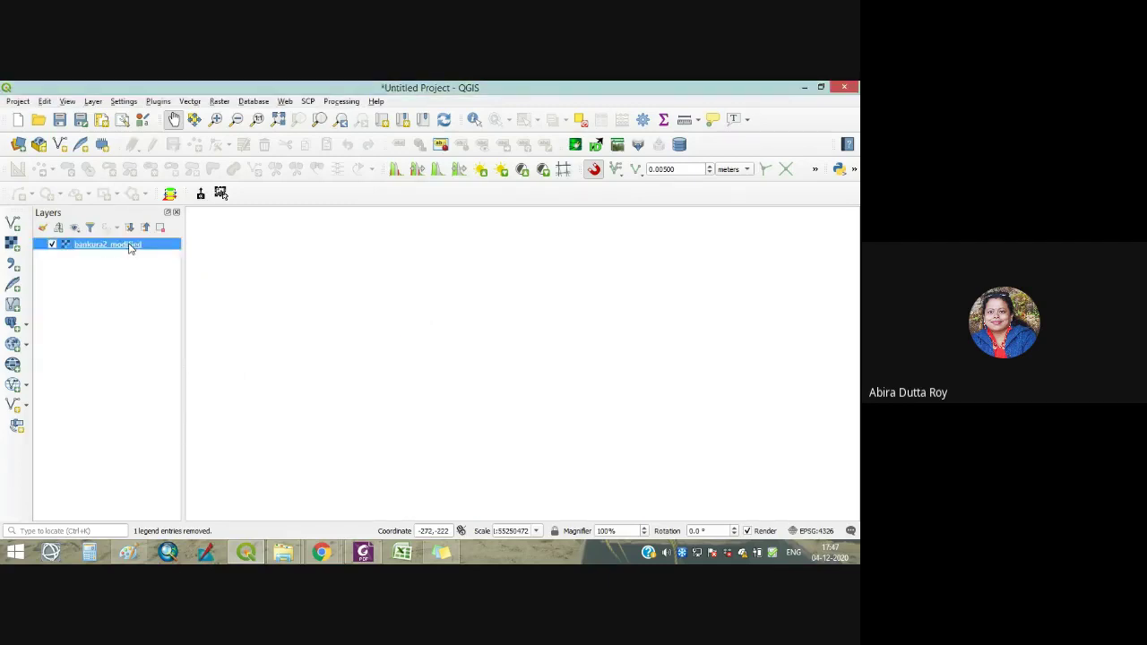
right_click(129, 247)
left_click(157, 249)
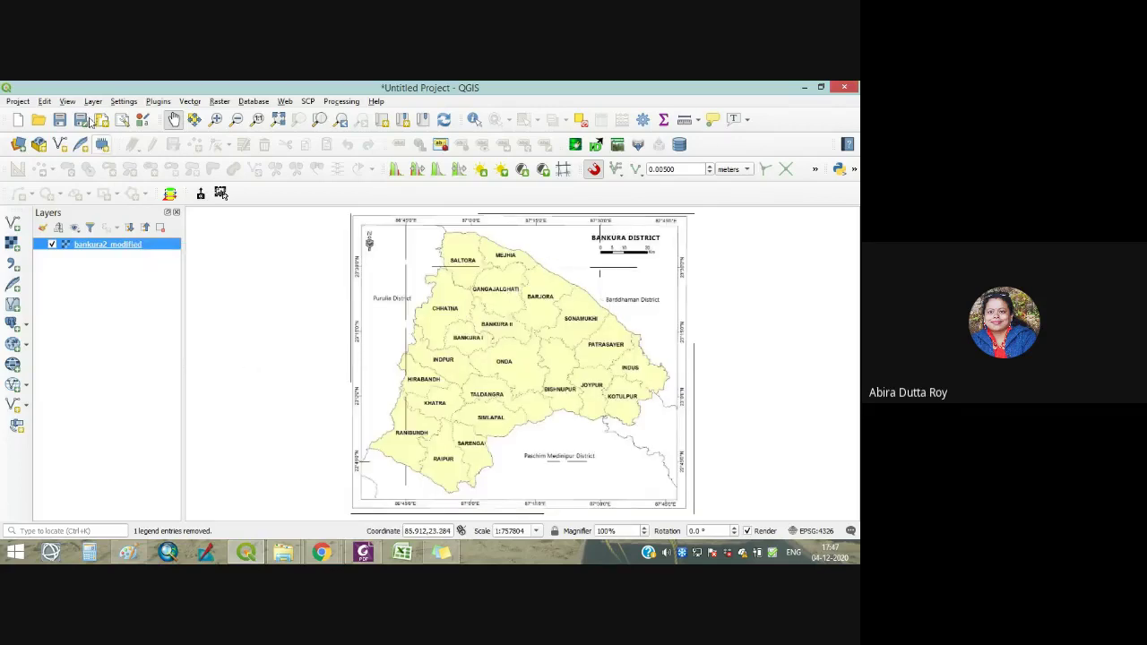
Open the Georeferencer and load bankura-district-map.jpg from the RS_GIS folder as the raster to georeference.
left_click(220, 101)
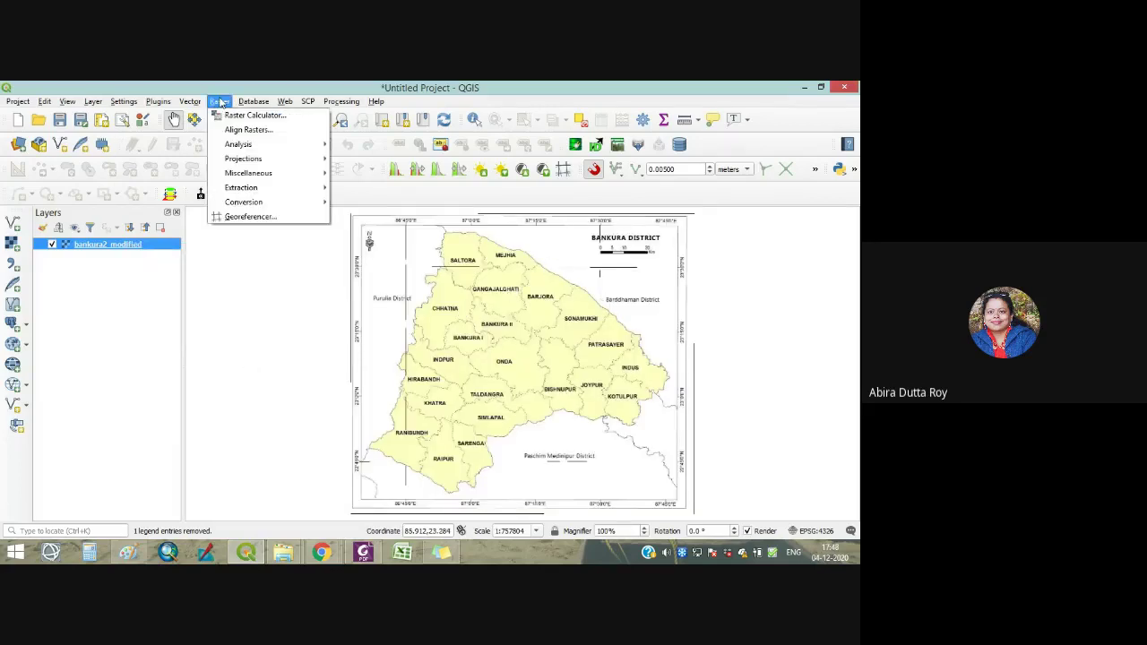
left_click(251, 217)
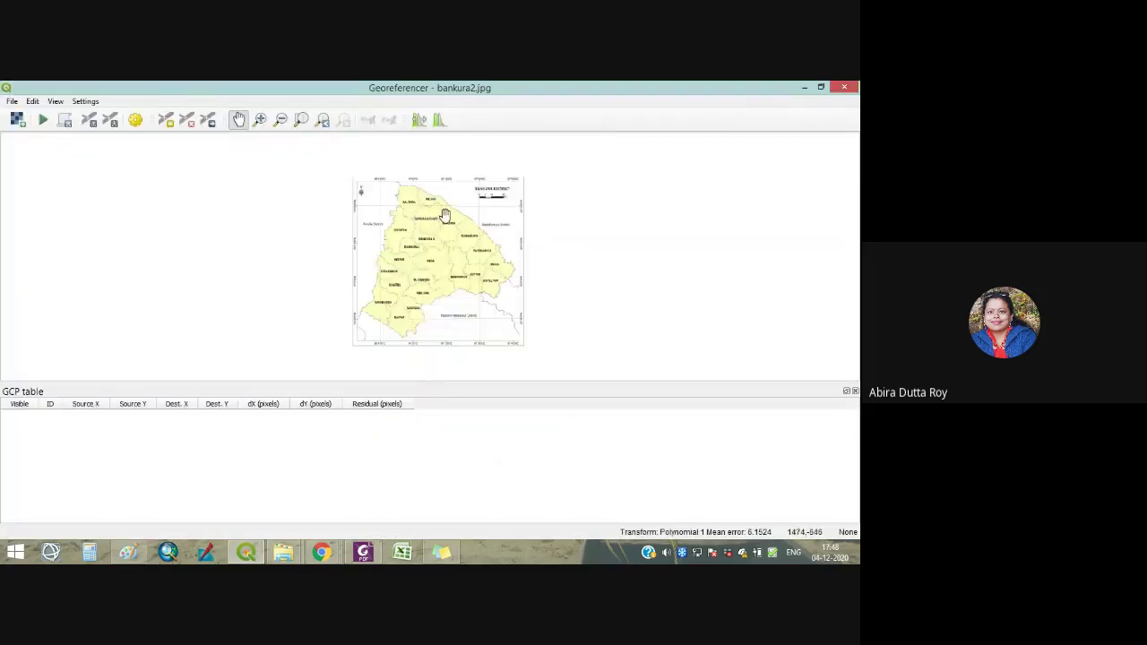
left_click(18, 120)
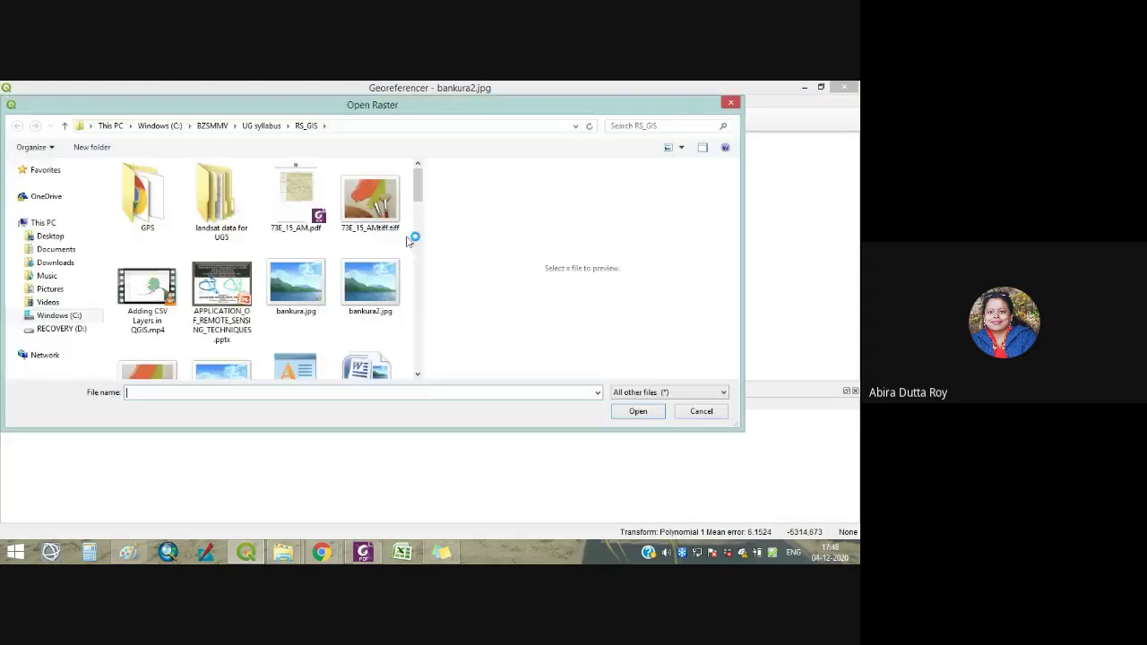
scroll(422, 193, "down", 3)
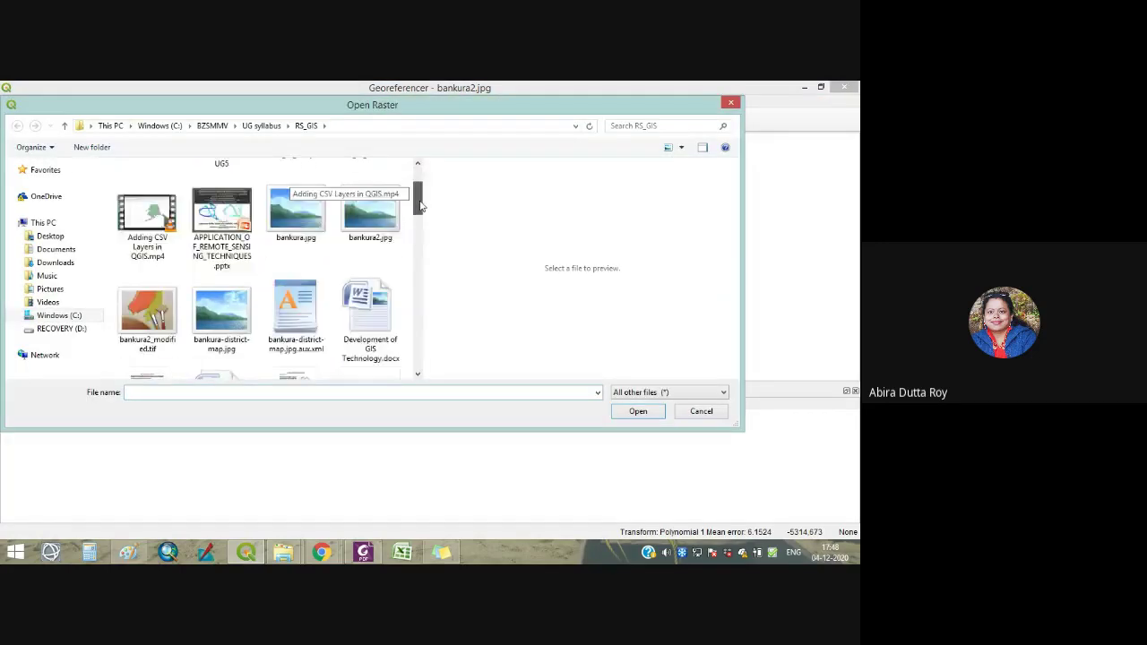
left_click(227, 237)
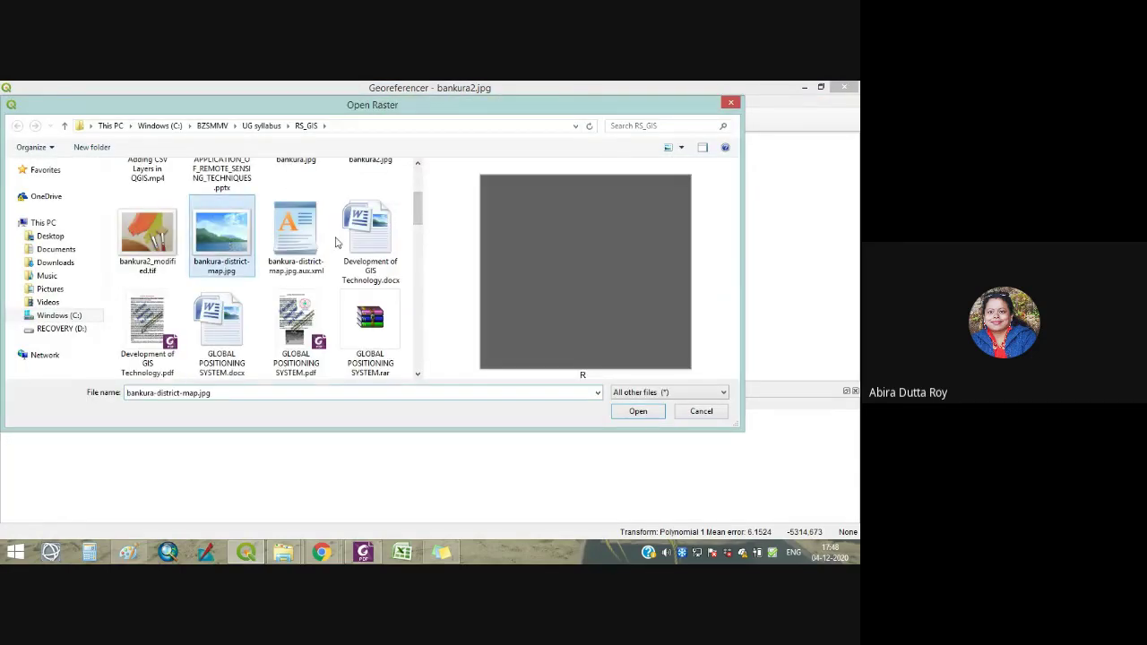
left_click(636, 411)
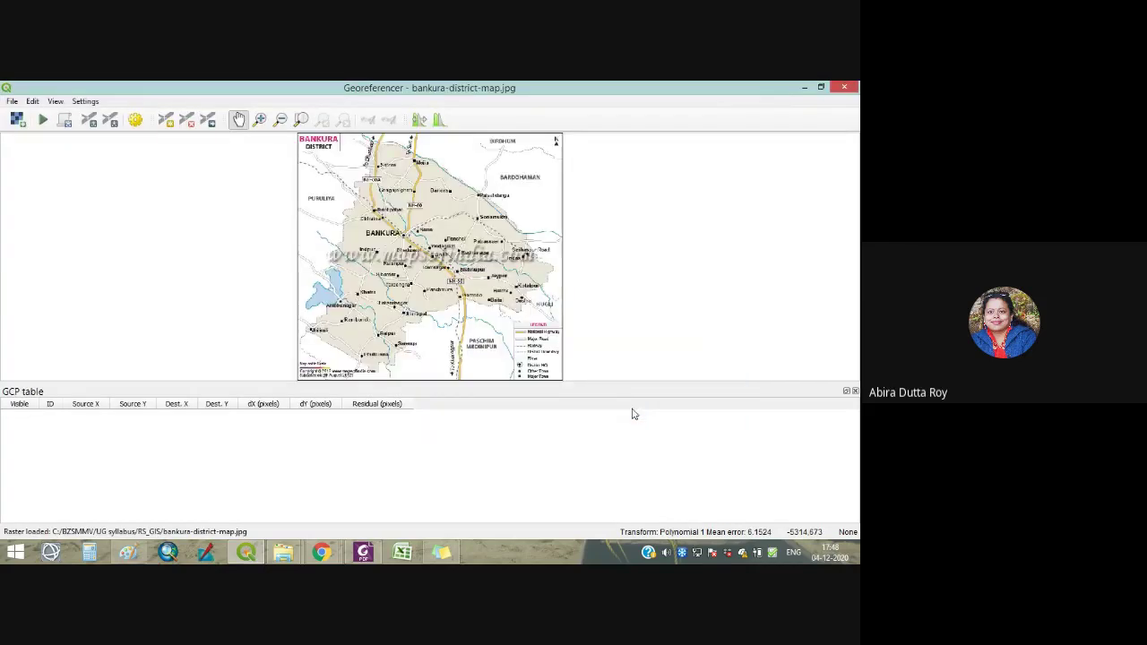